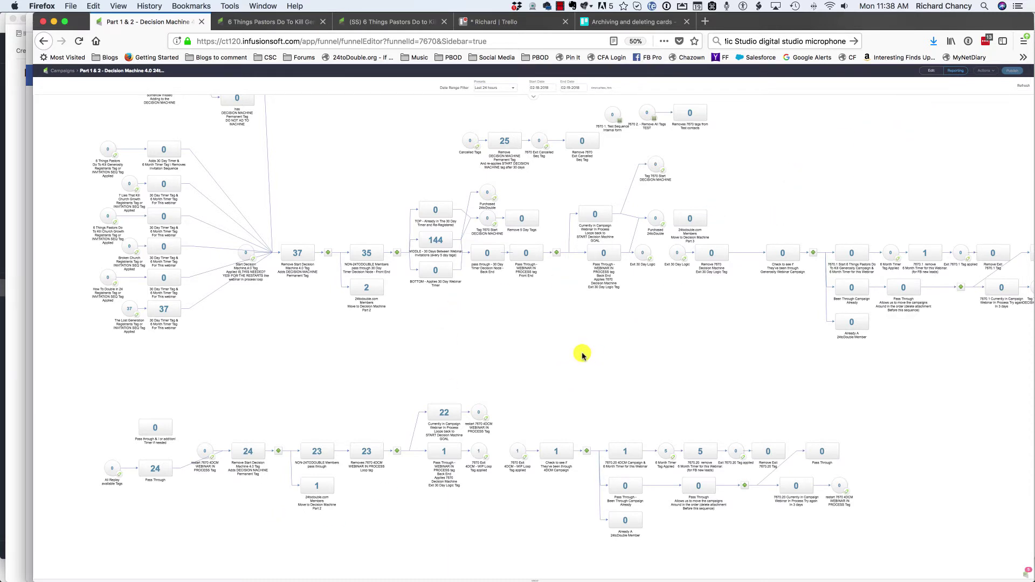
Examine the contact counts along the whole Decision Machine 4.0 campaign flow, from its starting goals to the Lost Generation branch and end sequences.
key(super+minus)
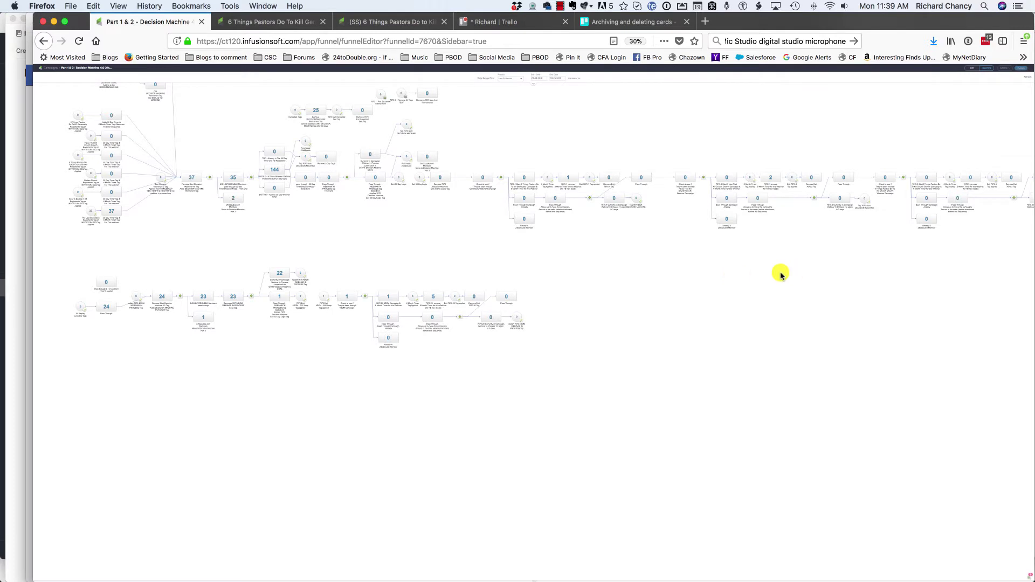
drag(779, 273, 317, 278)
drag(950, 285, 475, 292)
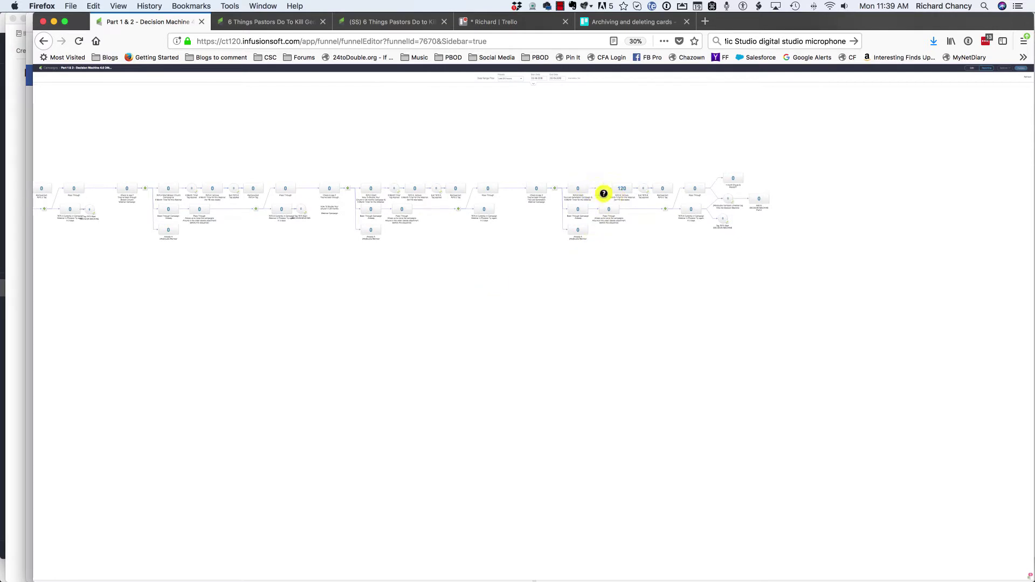
key(super+plus)
key(super+plus)
key(super+plus)
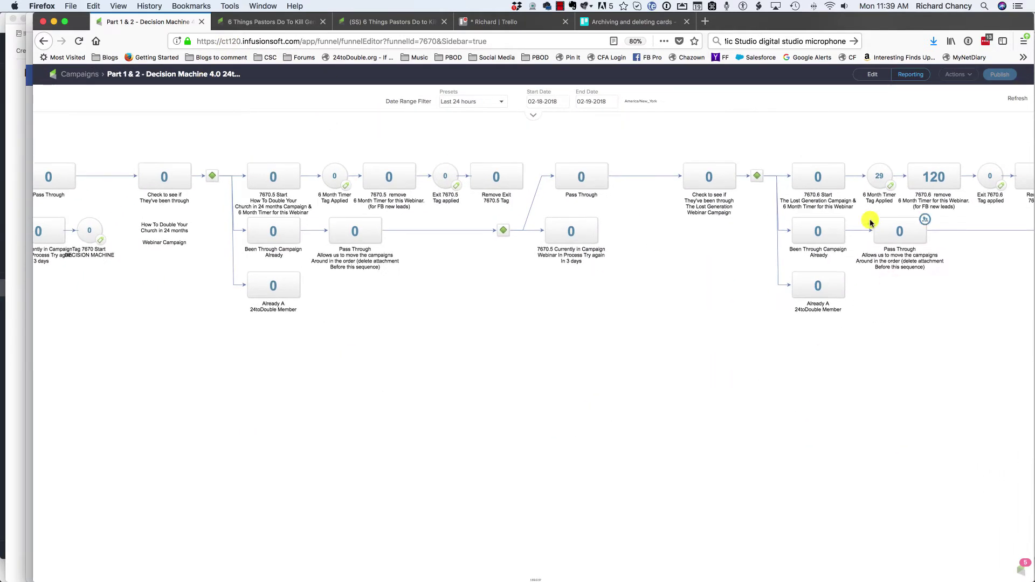
drag(668, 345, 264, 372)
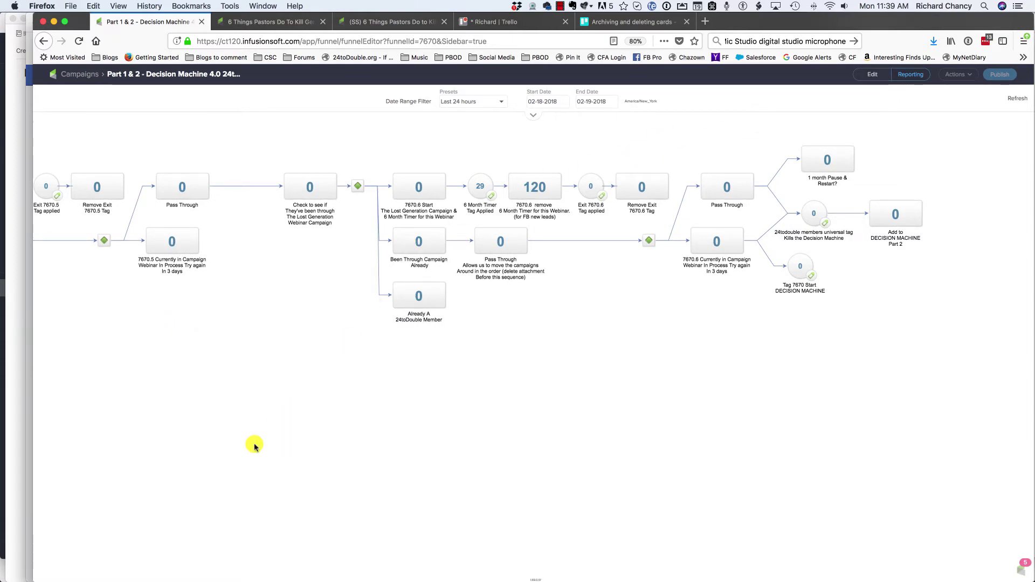
drag(437, 372, 699, 460)
drag(392, 372, 402, 448)
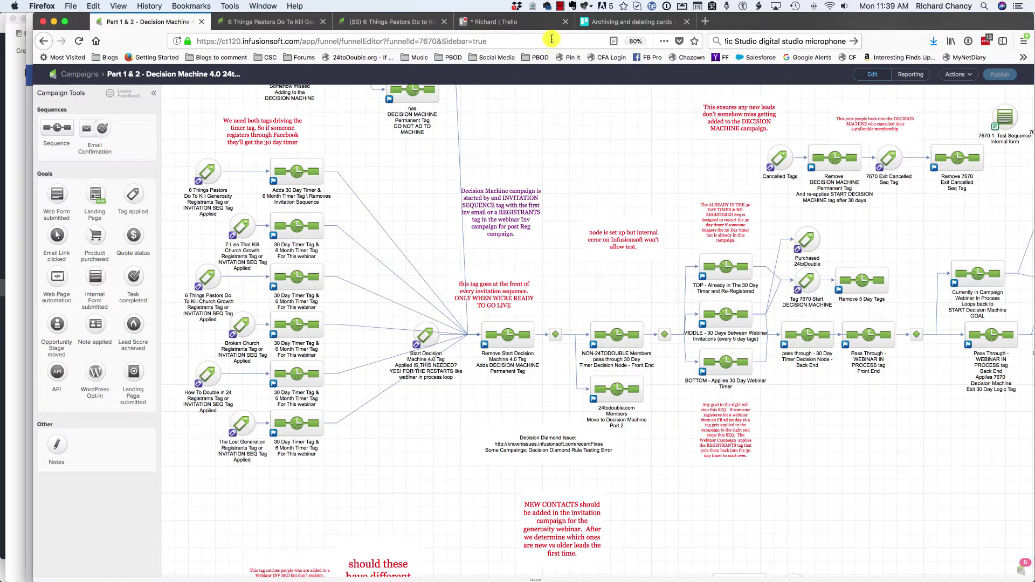
Switch to the Trello board, open the Decision Machine 4.0 Build card at an enlarged size and read its Rules checklist.
click(507, 25)
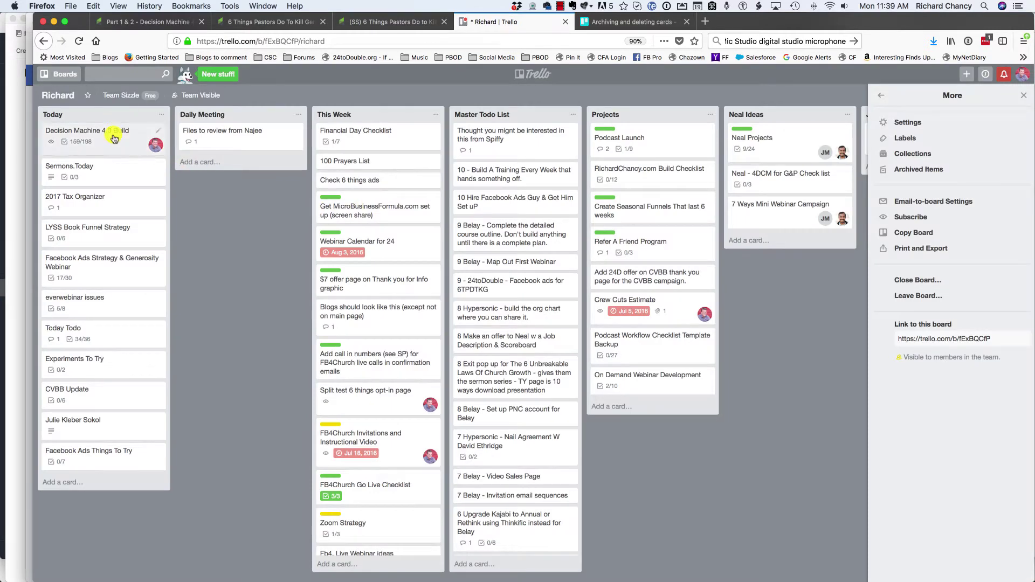
click(88, 149)
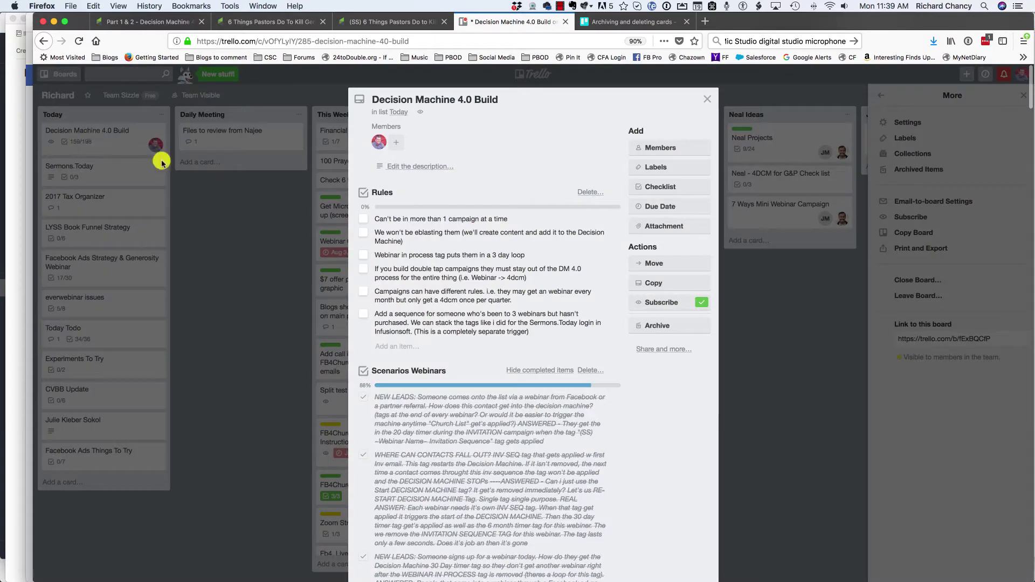
key(super+equal)
key(super+equal)
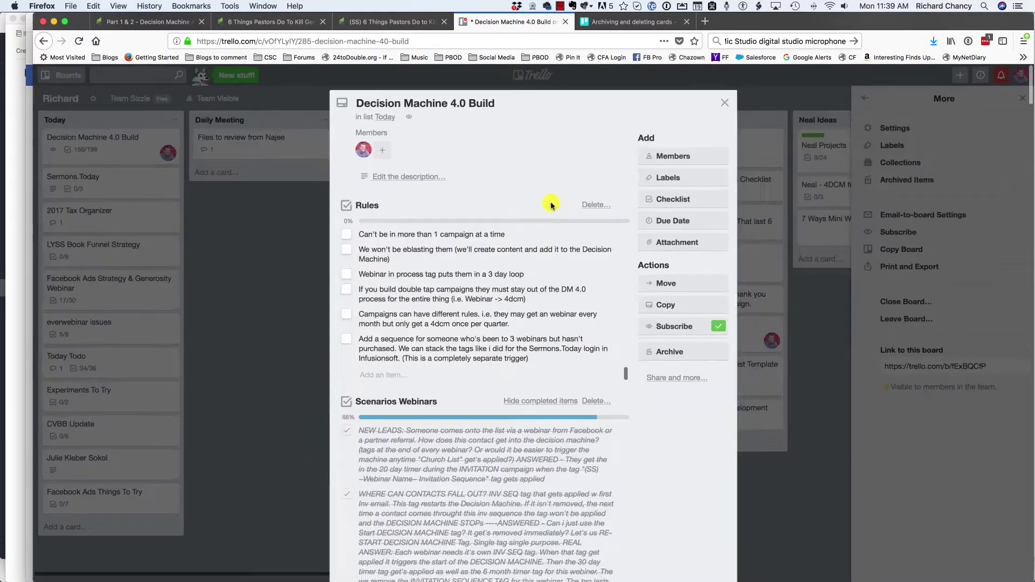
key(super+equal)
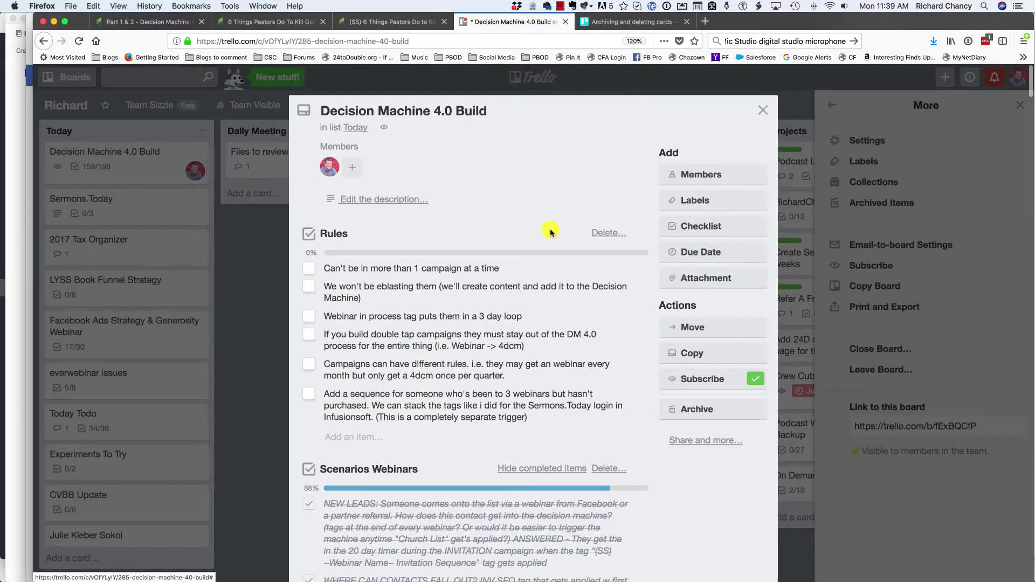
scroll(476, 227, down, 3)
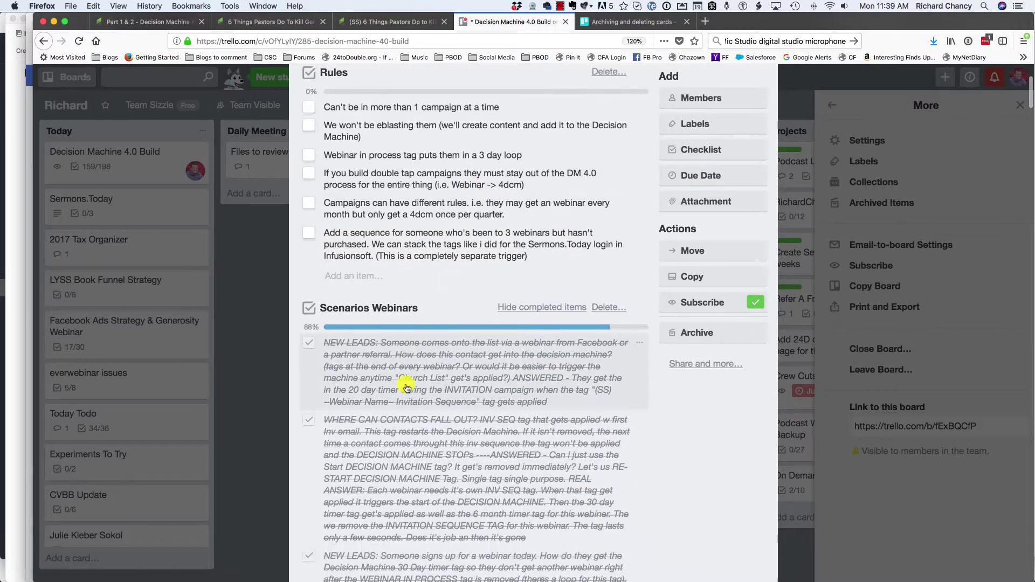
Review the Scenarios Webinars checklist, including its completed items.
scroll(485, 205, down, 3)
click(513, 215)
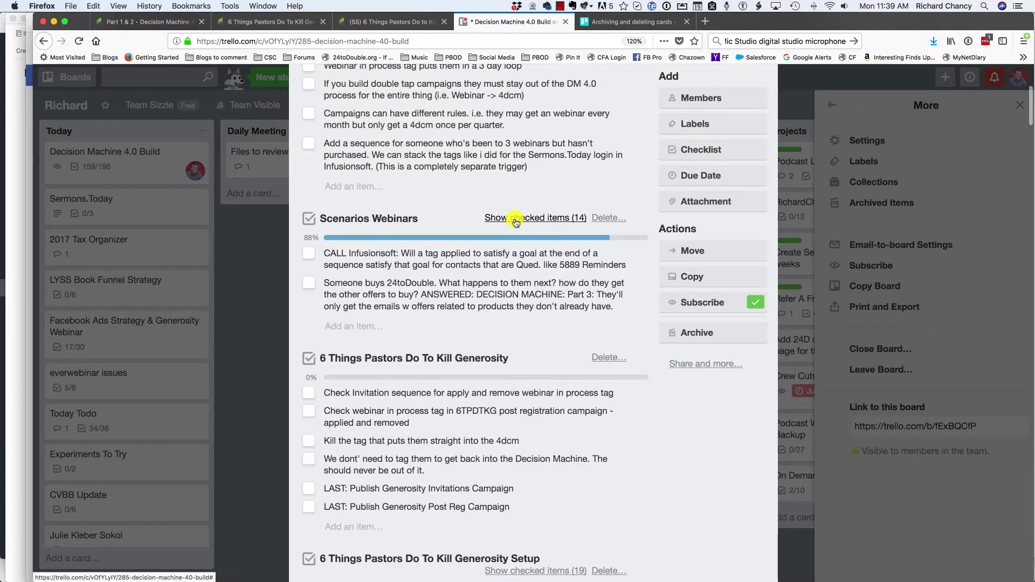
click(512, 217)
scroll(423, 253, down, 3)
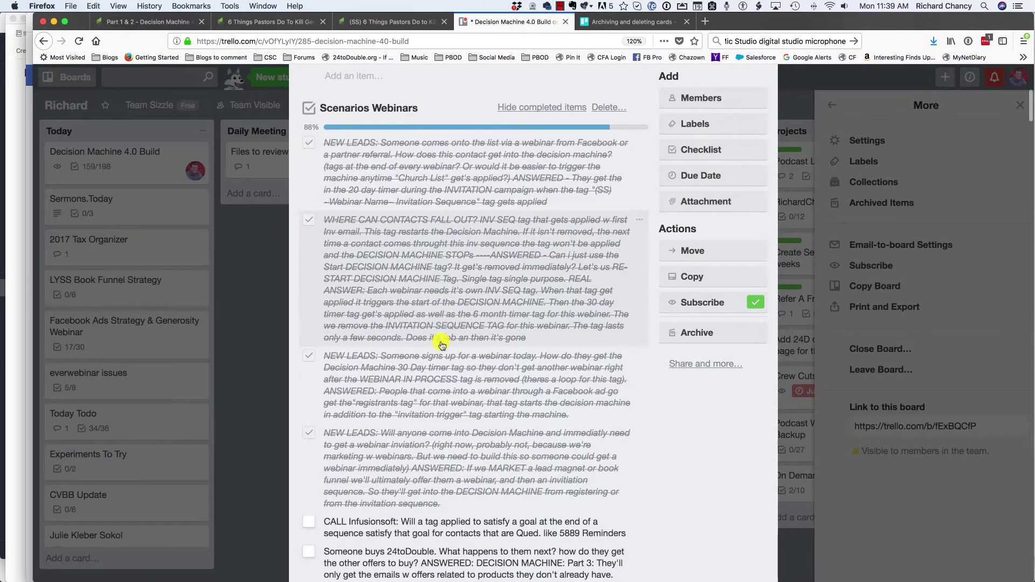
scroll(410, 208, down, 2)
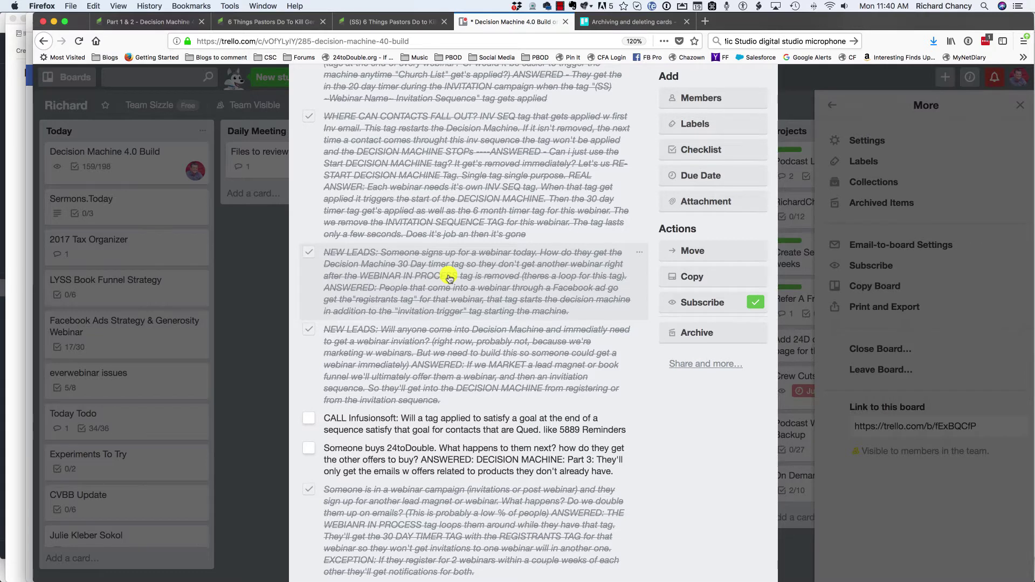
Return to the Decision Machine campaign and check which tags achieve the 6 Things Pastors Do To Kill Generosity goal, leaving its configuration unchanged.
click(124, 22)
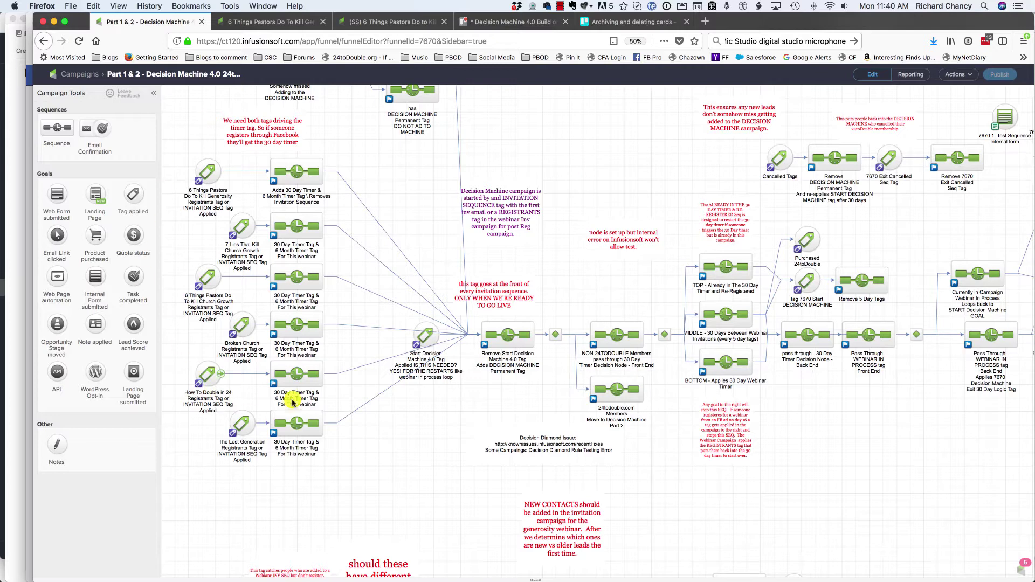
key(ctrl+plus)
key(ctrl+plus)
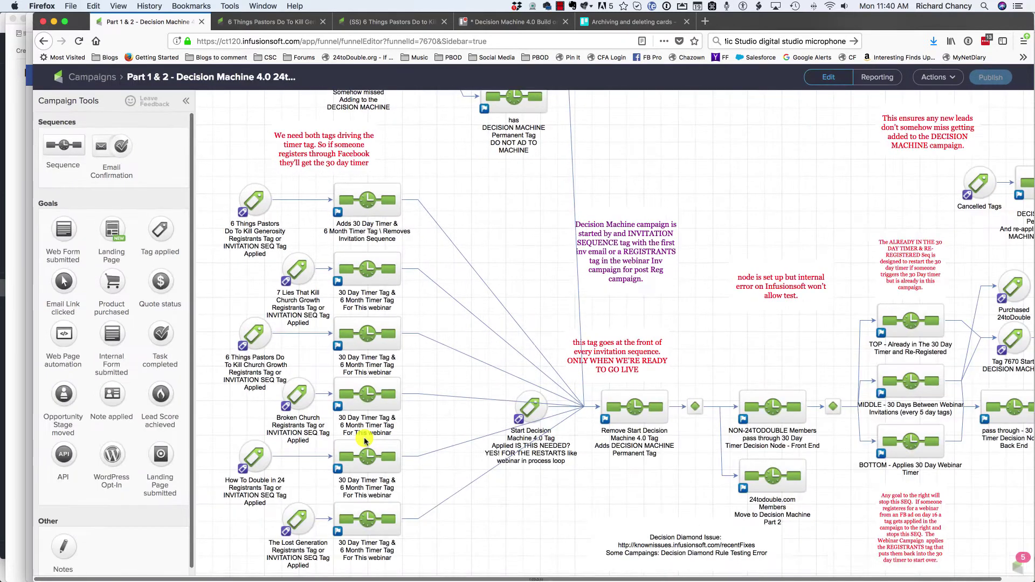
scroll(332, 121, down, 3)
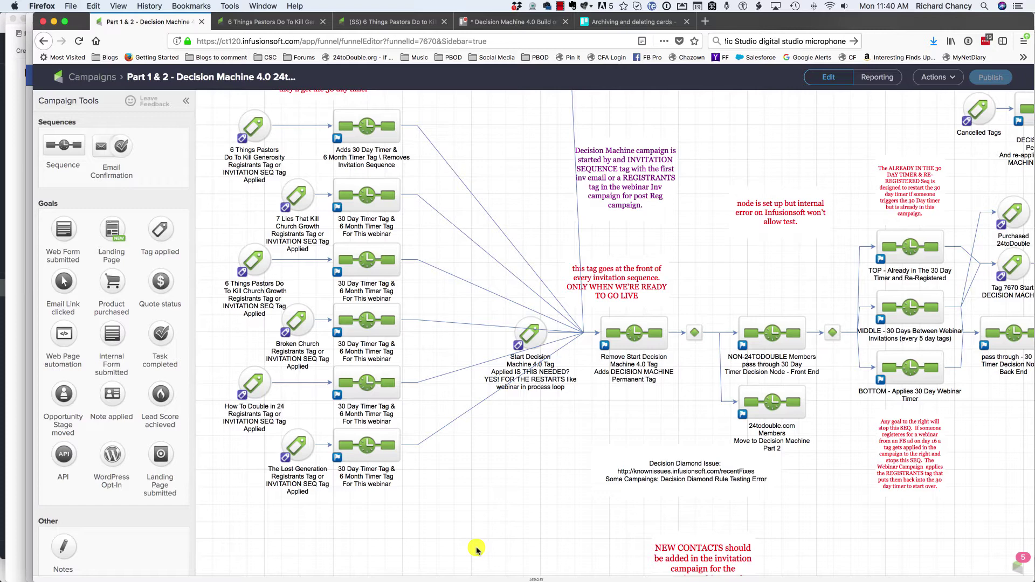
click(255, 129)
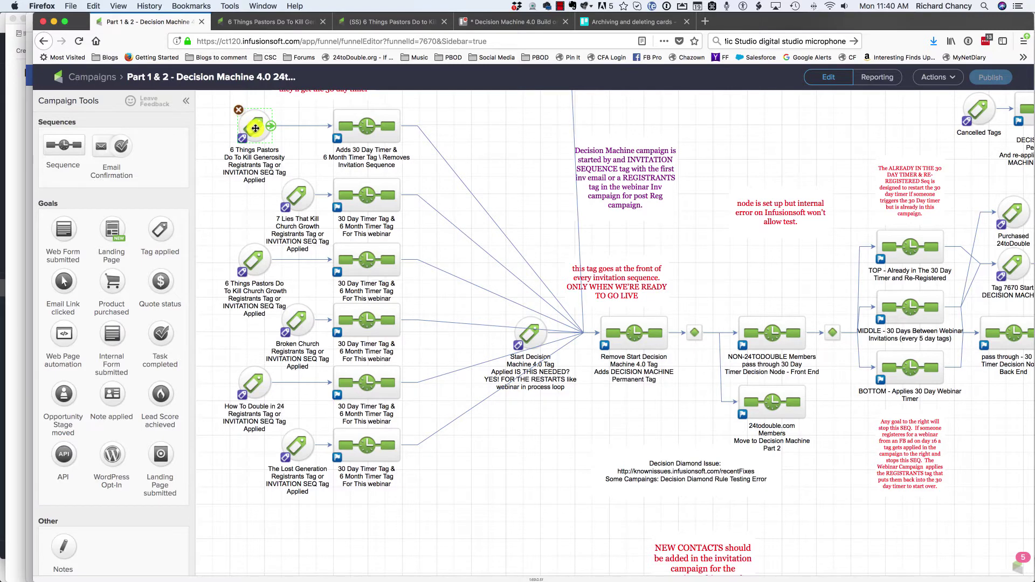
double_click(255, 129)
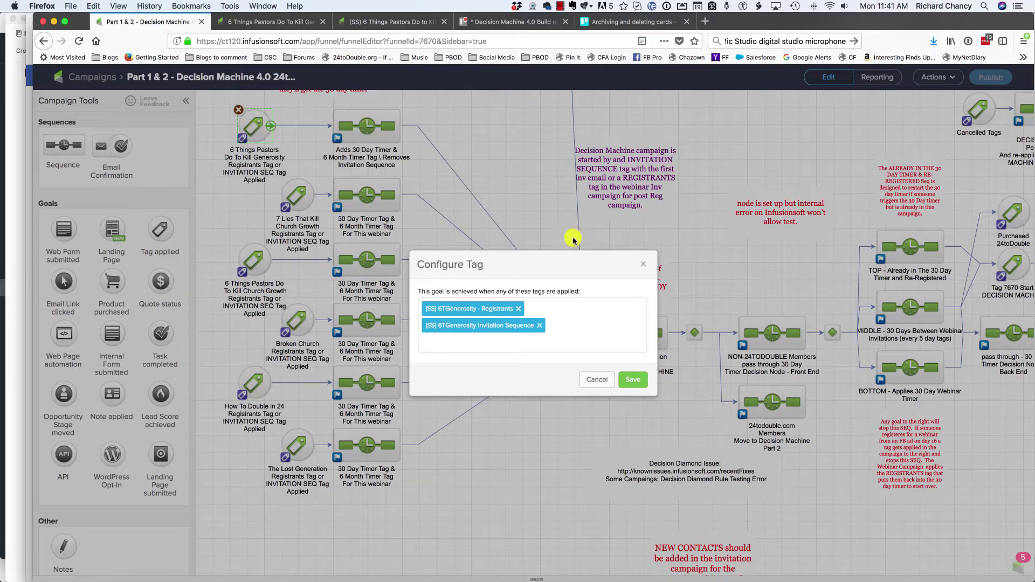
click(598, 381)
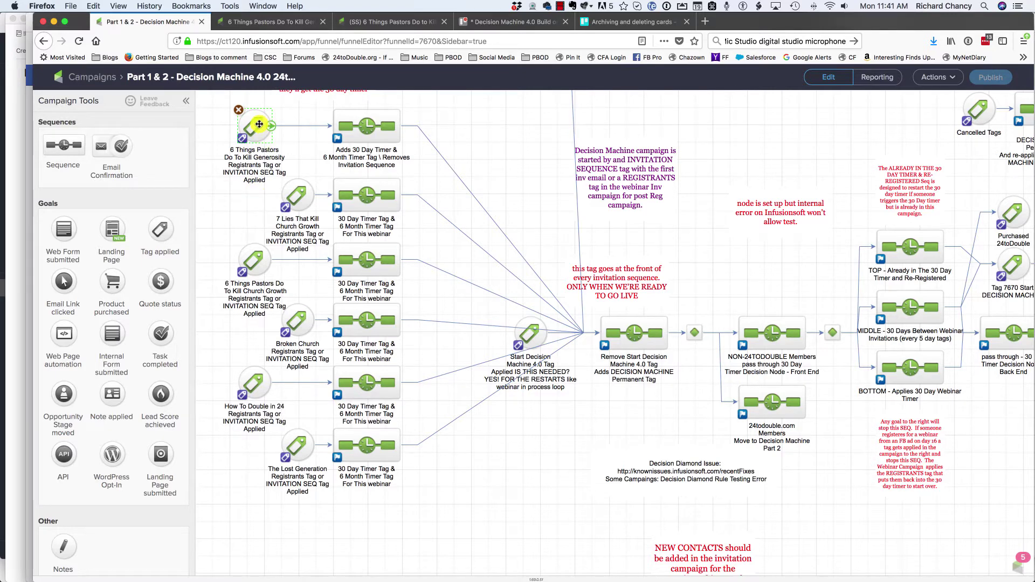
Open the 6 Things Pastors Do To Kill Generosity campaign, view its reporting for the last 24 hours, and return to editing.
click(292, 24)
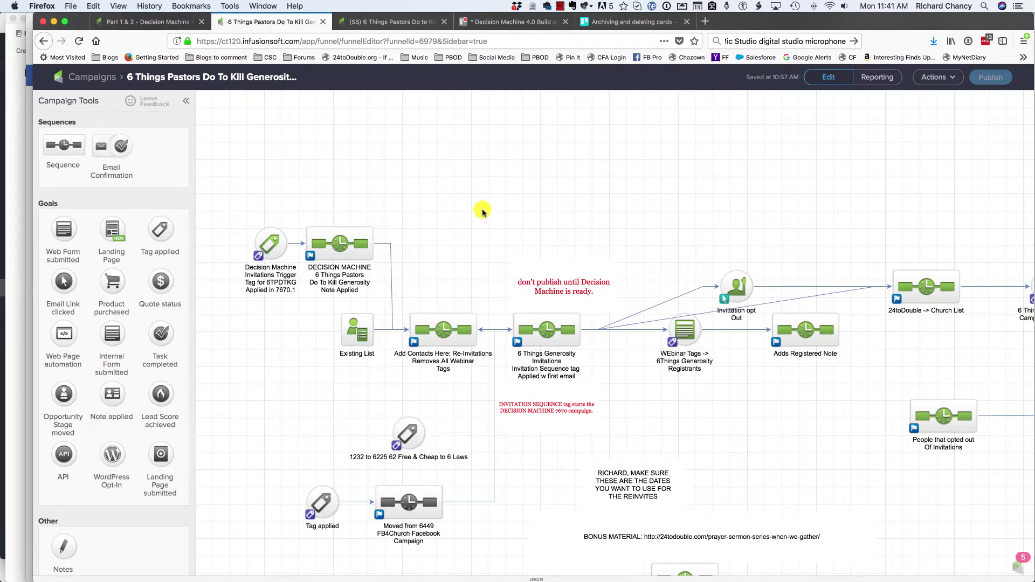
drag(461, 174, 456, 170)
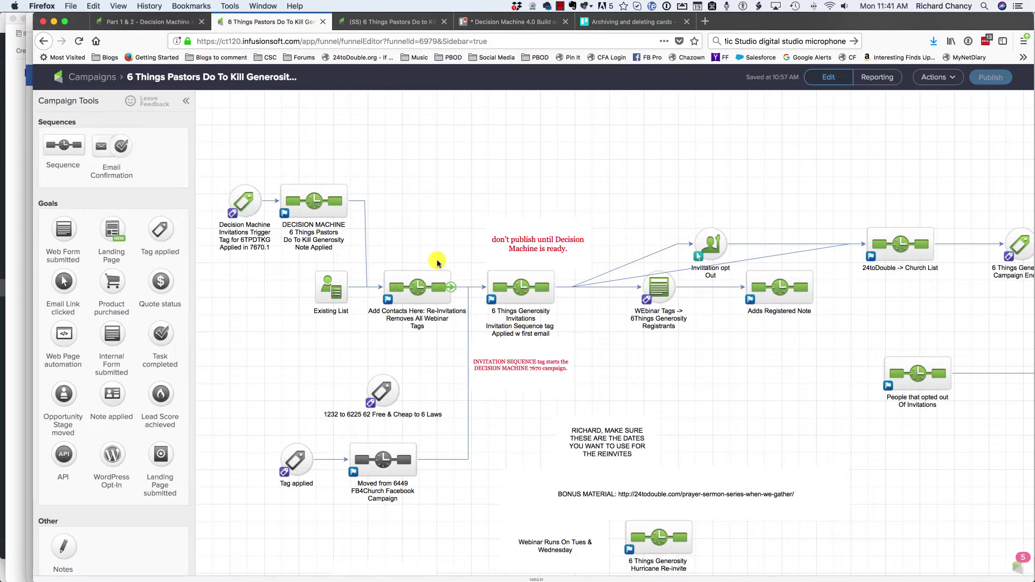
triple_click(373, 313)
click(452, 360)
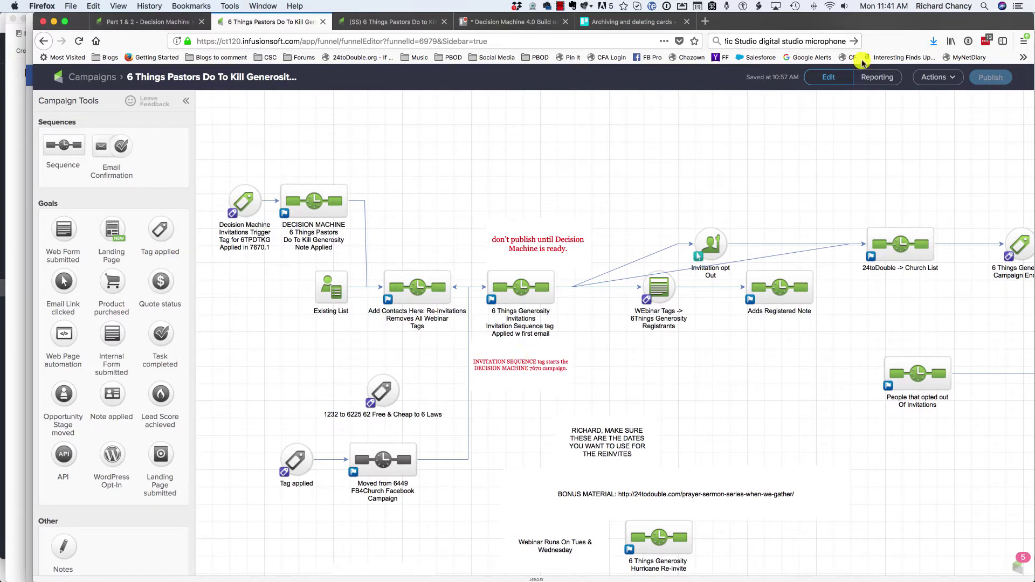
click(884, 76)
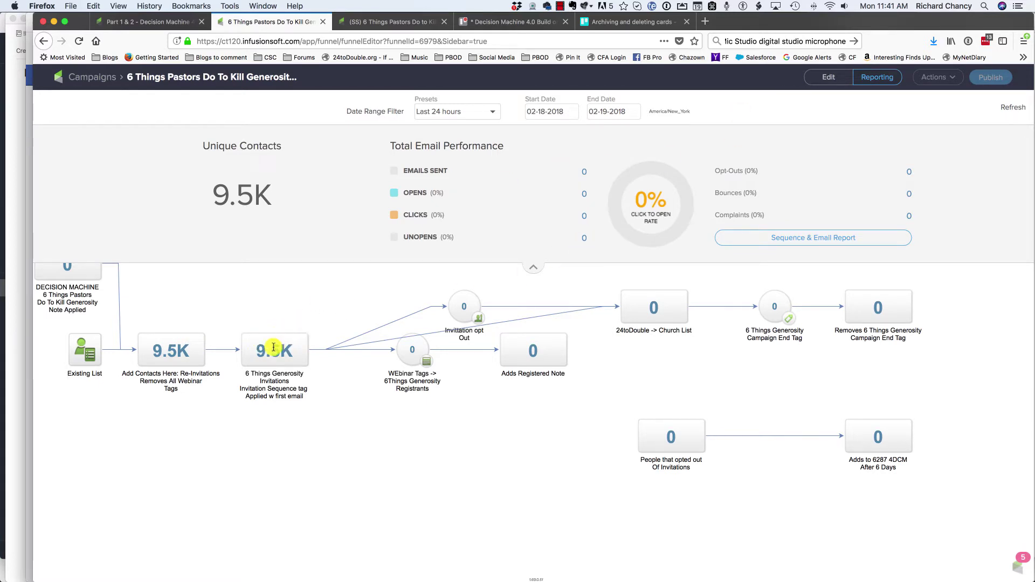
click(817, 79)
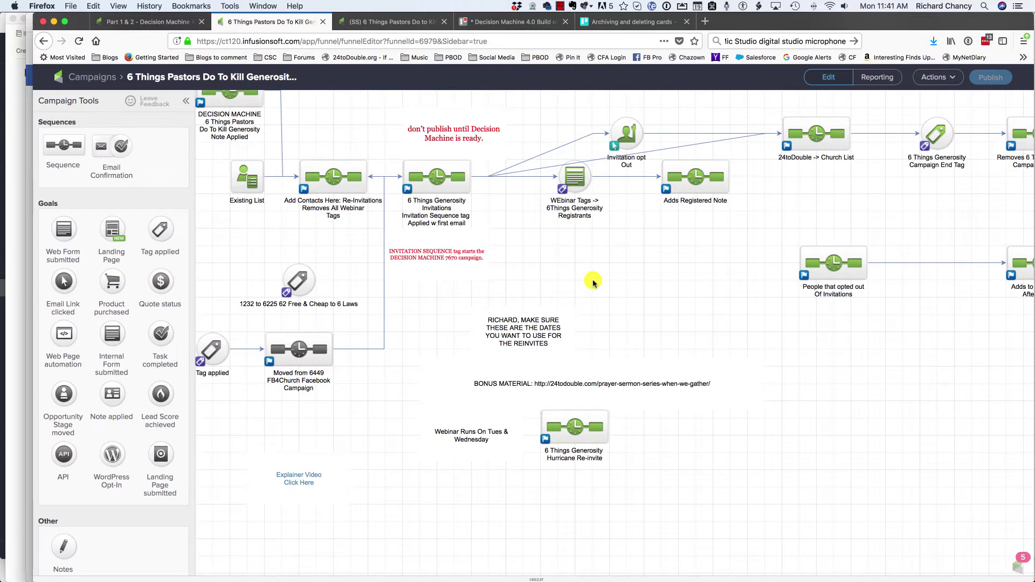
Open the 6 Things Generosity Invitations sequence and check the tag applied right after Start, without changing it.
double_click(420, 182)
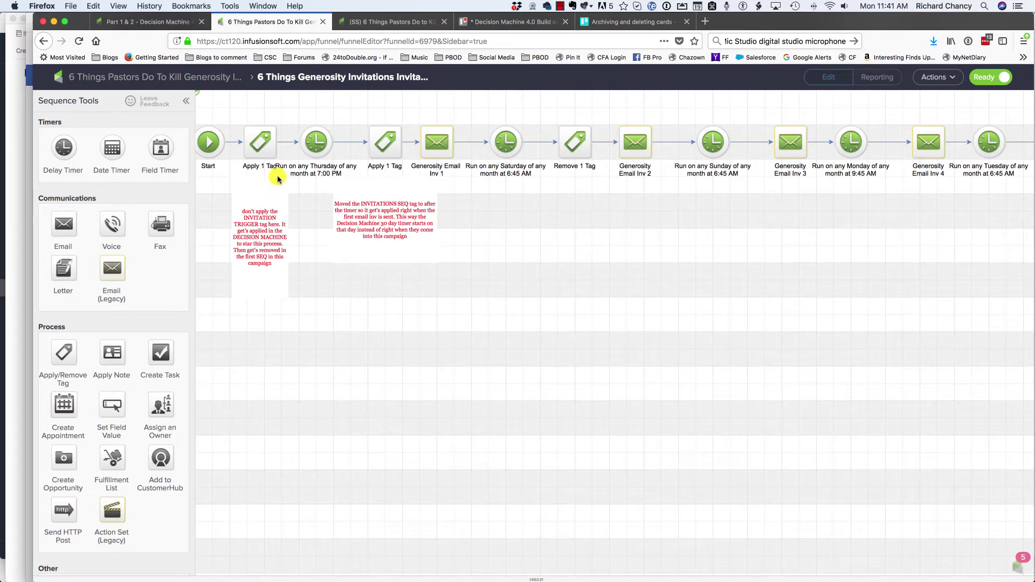
double_click(261, 141)
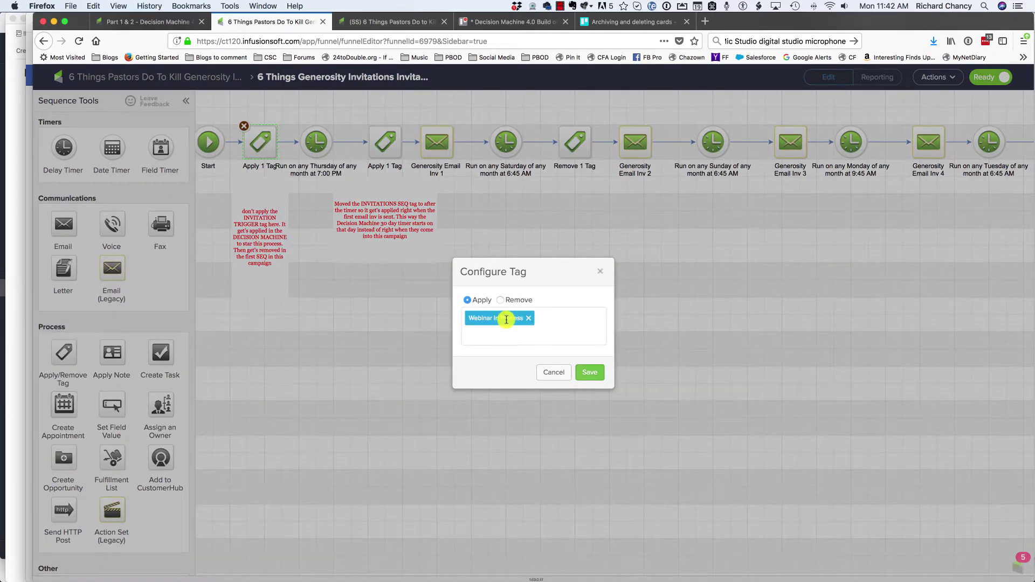
click(546, 373)
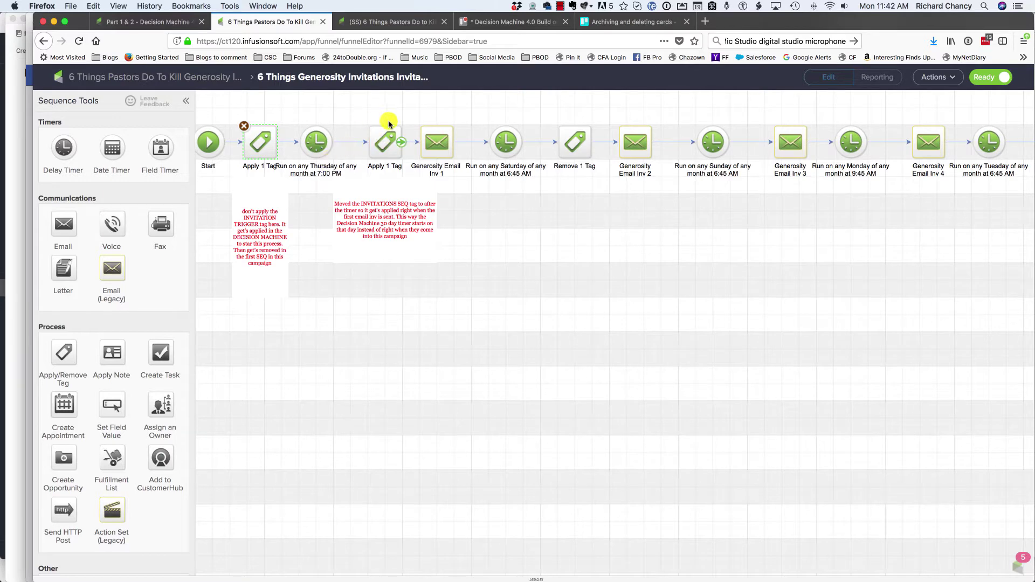
Compare the tag applied before Generosity Email Inv 1 with the tags of the Generosity goal in the Decision Machine campaign, without changing either.
double_click(388, 140)
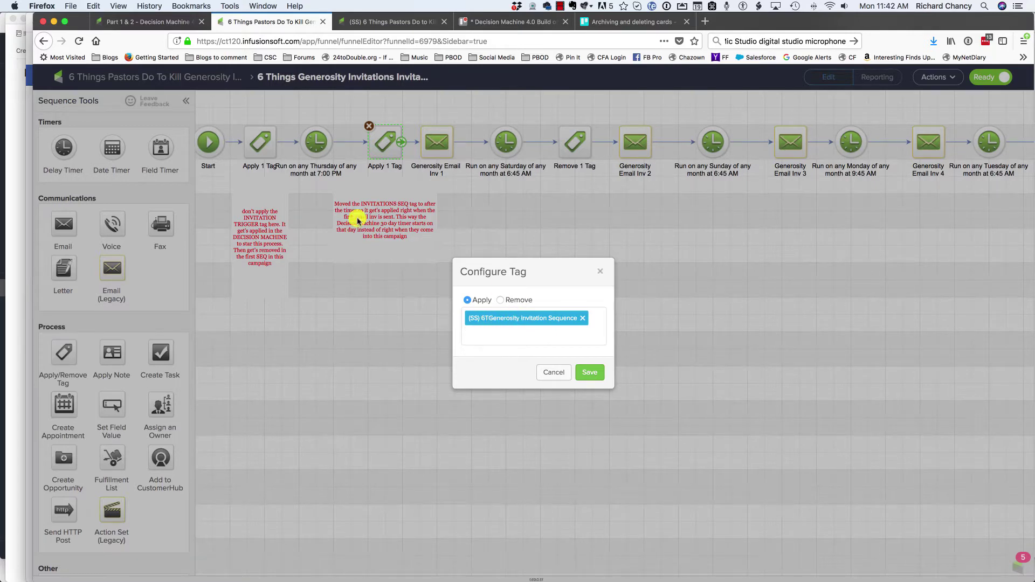
click(154, 22)
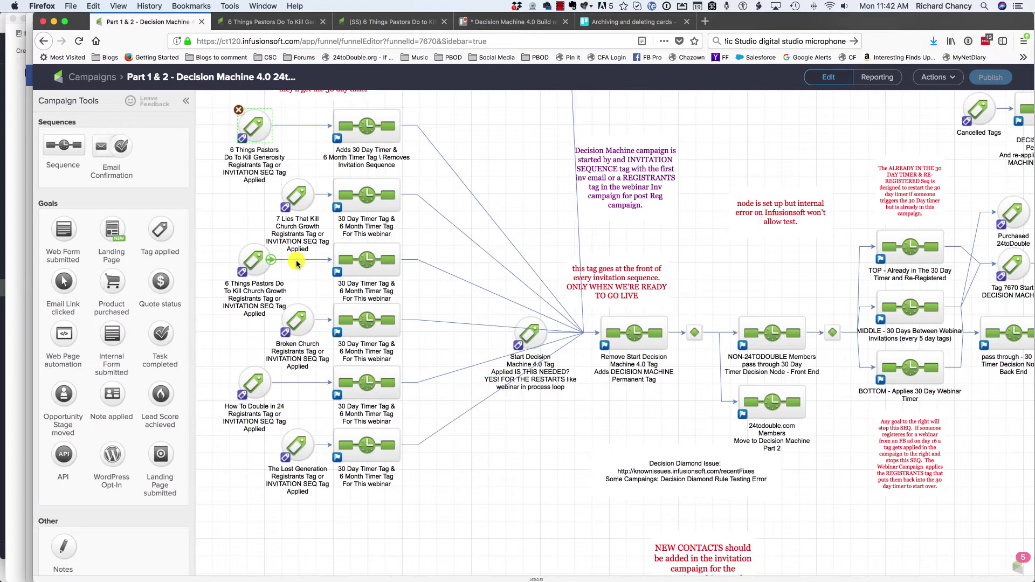
double_click(296, 262)
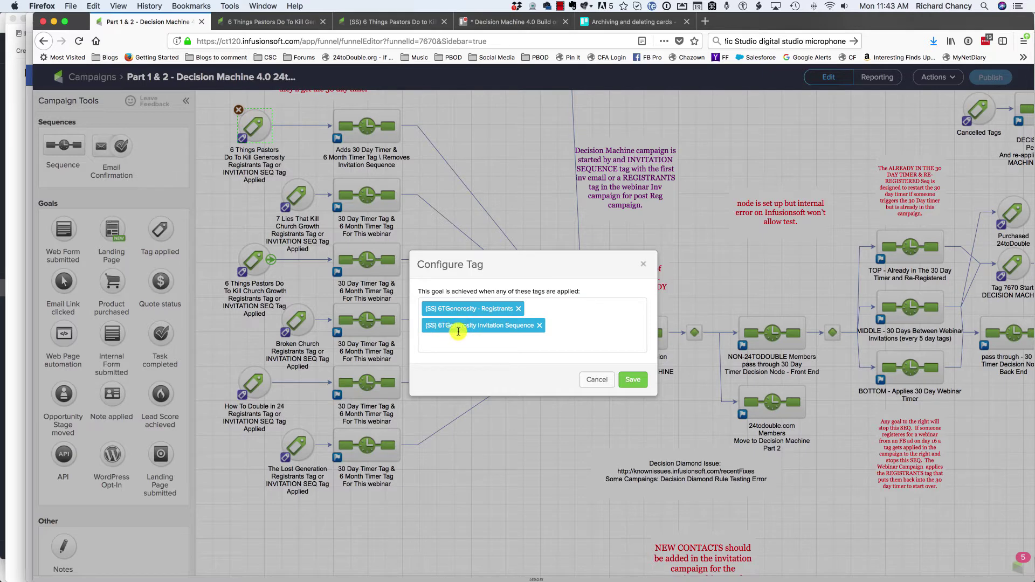
click(597, 379)
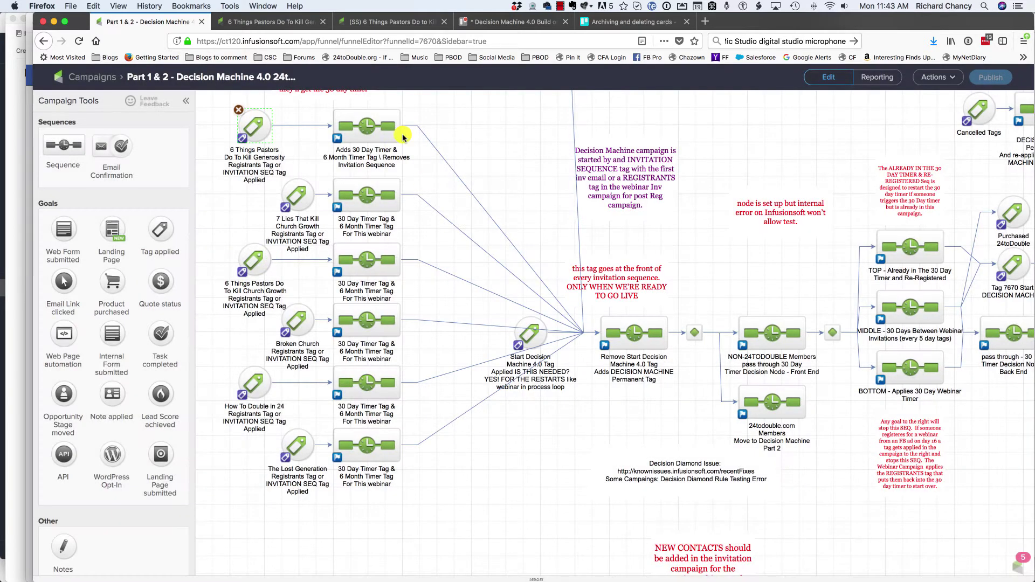
click(291, 22)
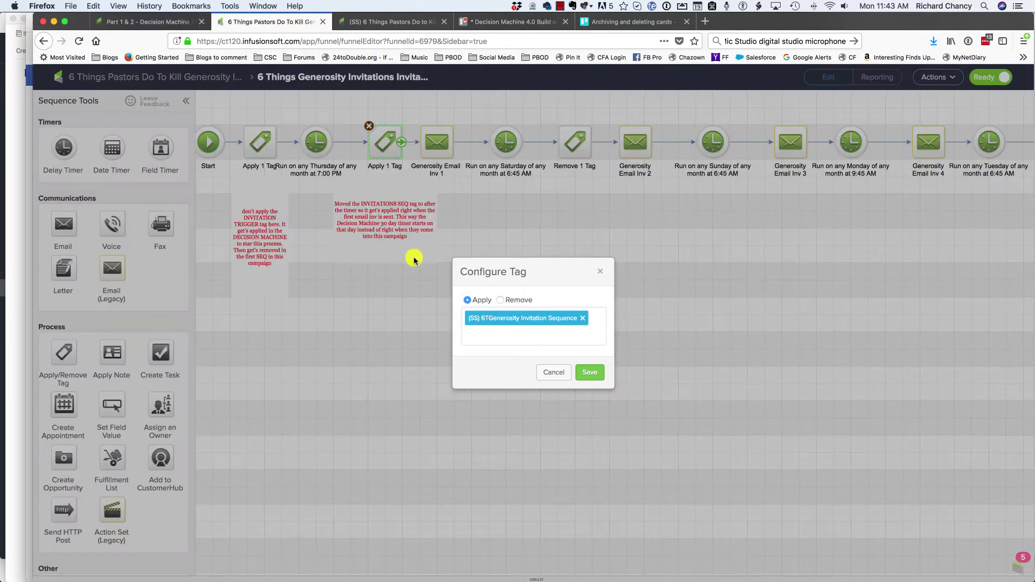
click(549, 376)
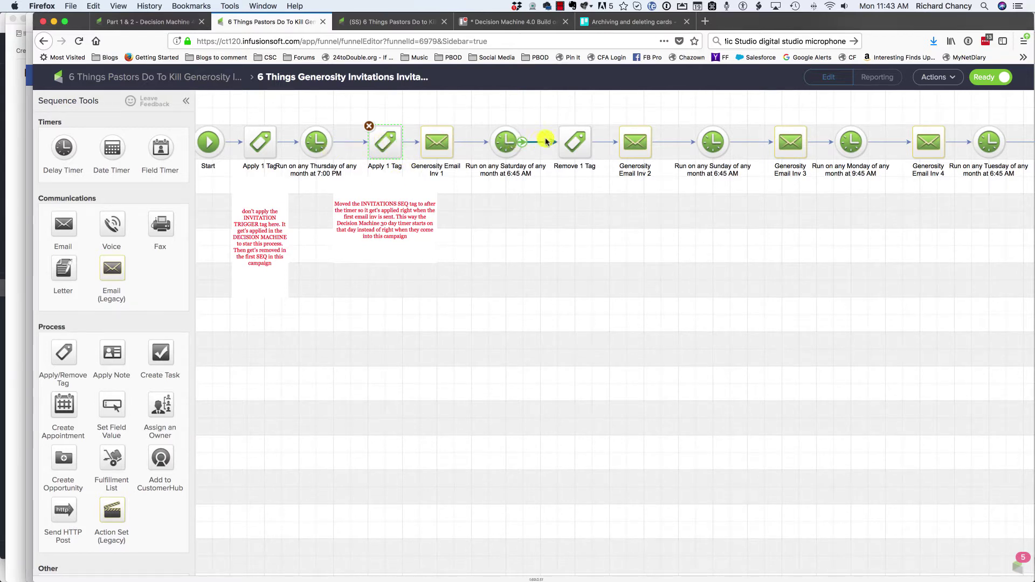
Check which tag is removed before Generosity Email Inv 2, without changing it, and return to the Decision Machine campaign.
click(569, 140)
double_click(569, 140)
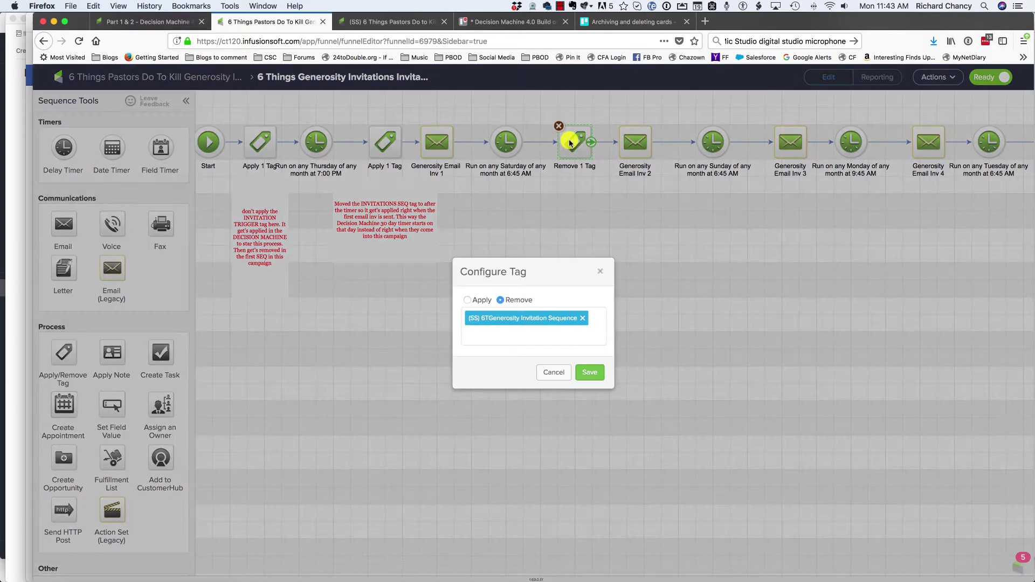
click(551, 372)
click(147, 21)
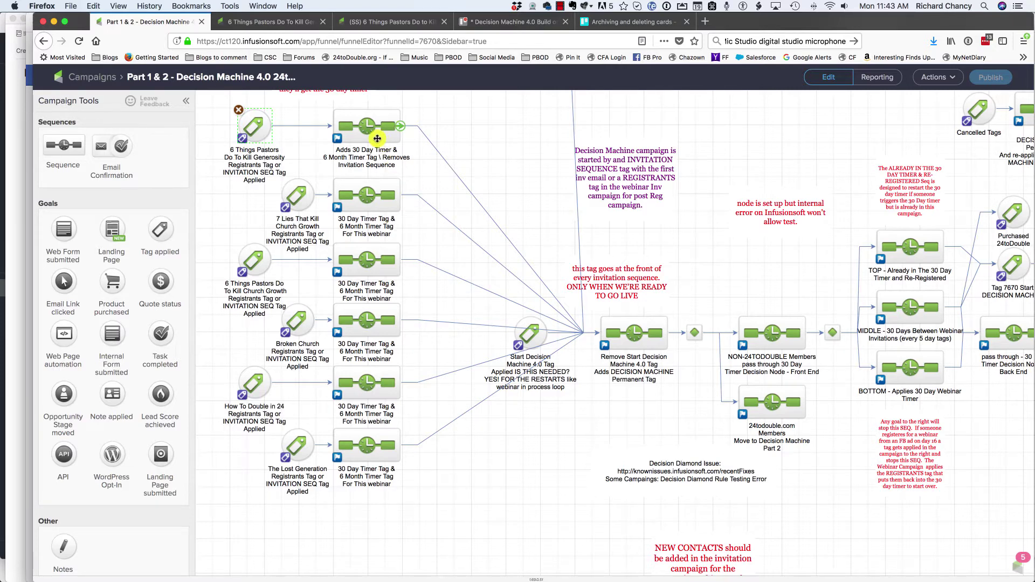
In the 6 Things Generosity campaign, check which tags the Add Contacts Here: Re-Invitations sequence removes, without changing them, and return to the campaign.
click(290, 23)
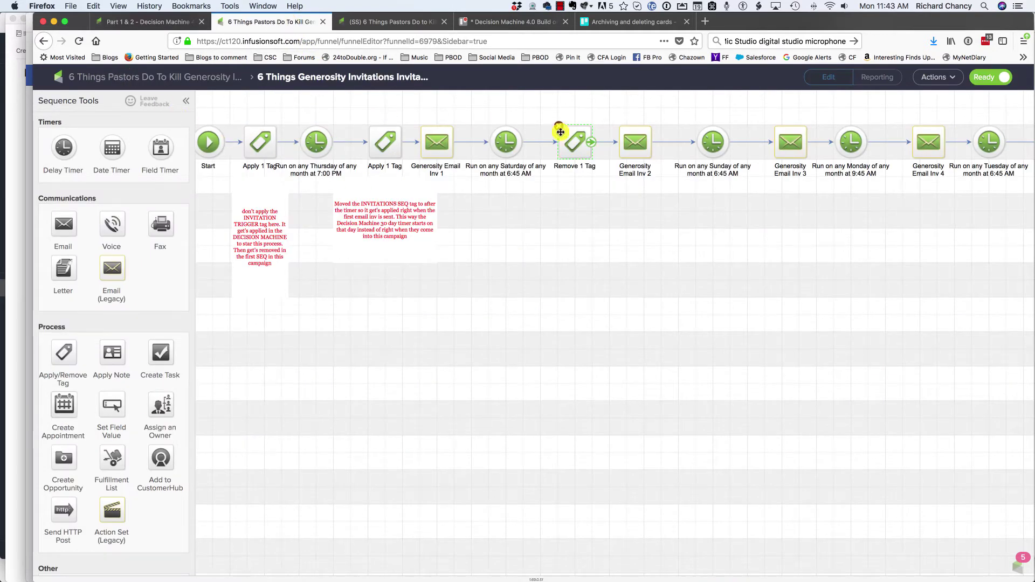
click(169, 79)
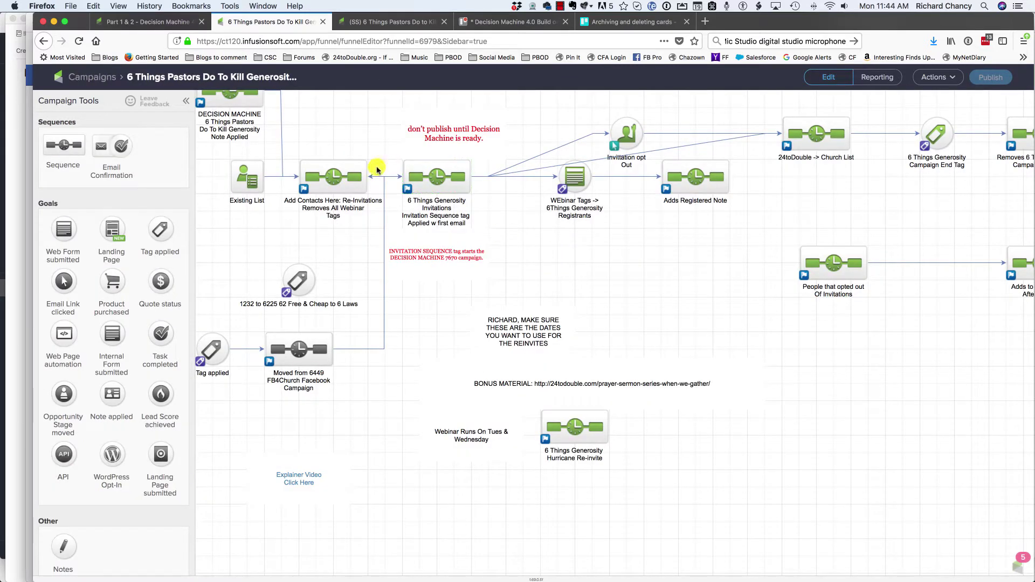
double_click(324, 180)
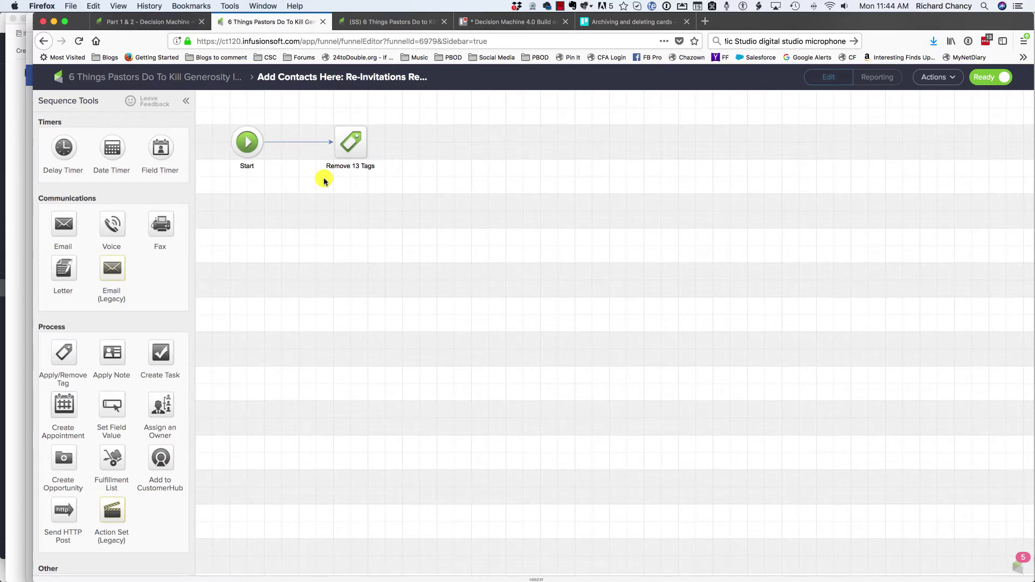
click(351, 145)
double_click(351, 145)
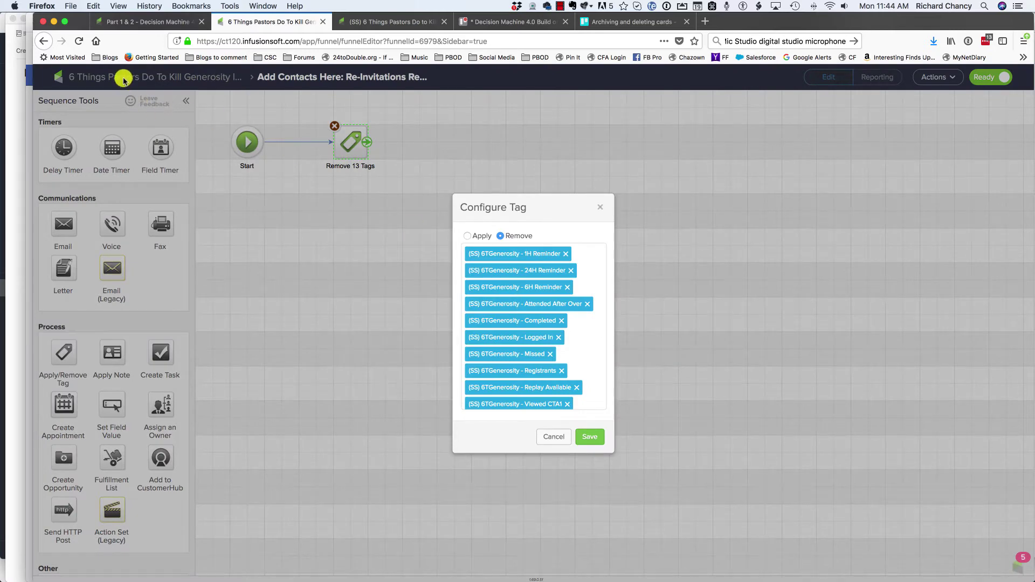
click(551, 439)
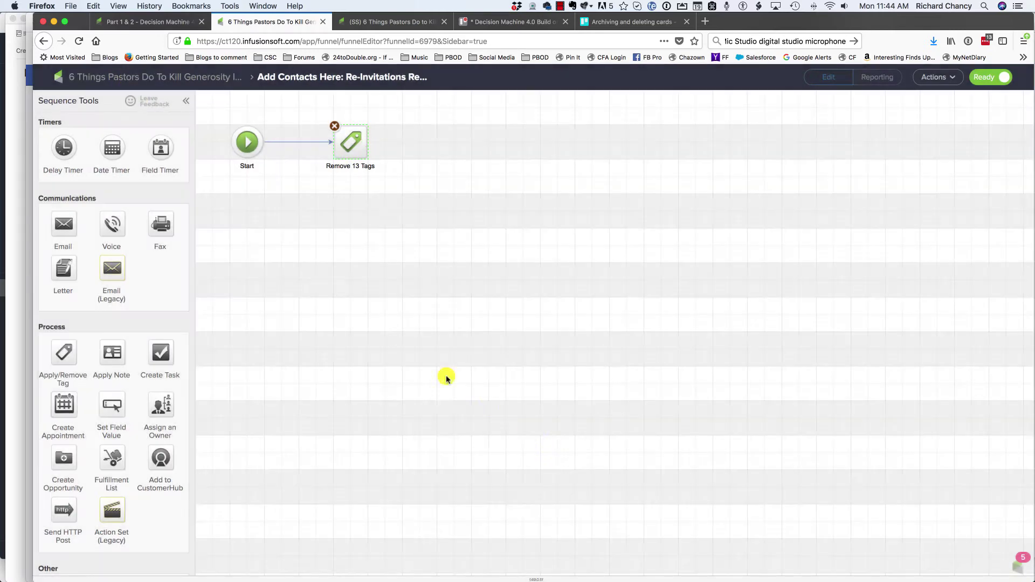
click(135, 80)
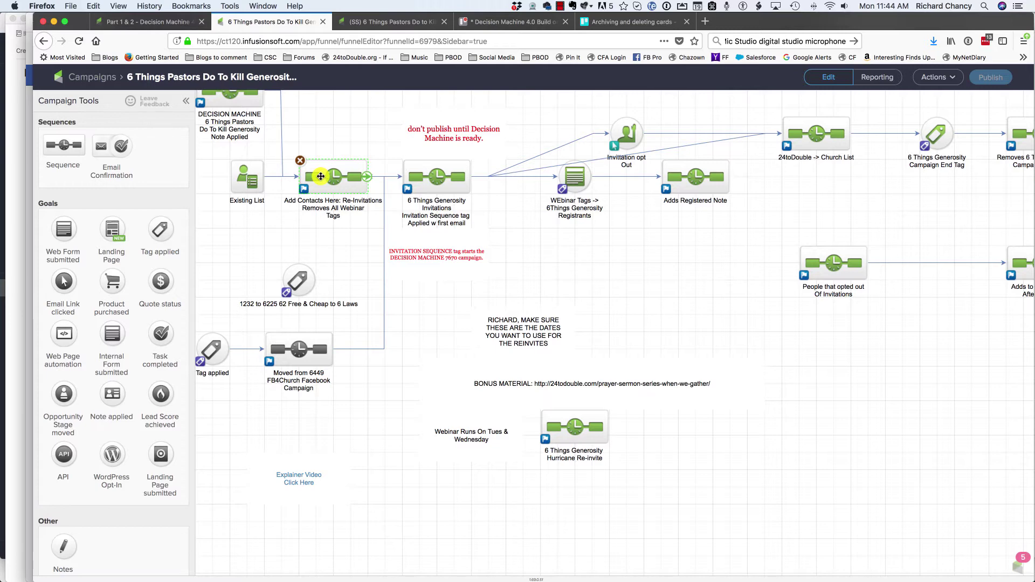
Switch to the (SS) 6 Things Pastors Do to Kill Generosity campaign and view its Removes All tags For This webinar sequence, returning to the campaign.
click(391, 21)
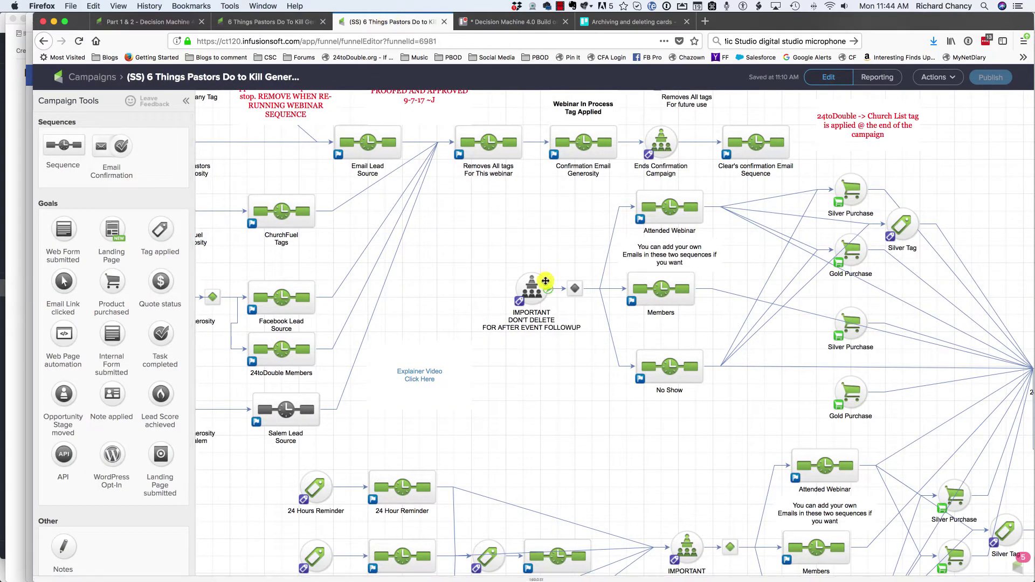
scroll(458, 304, up, 3)
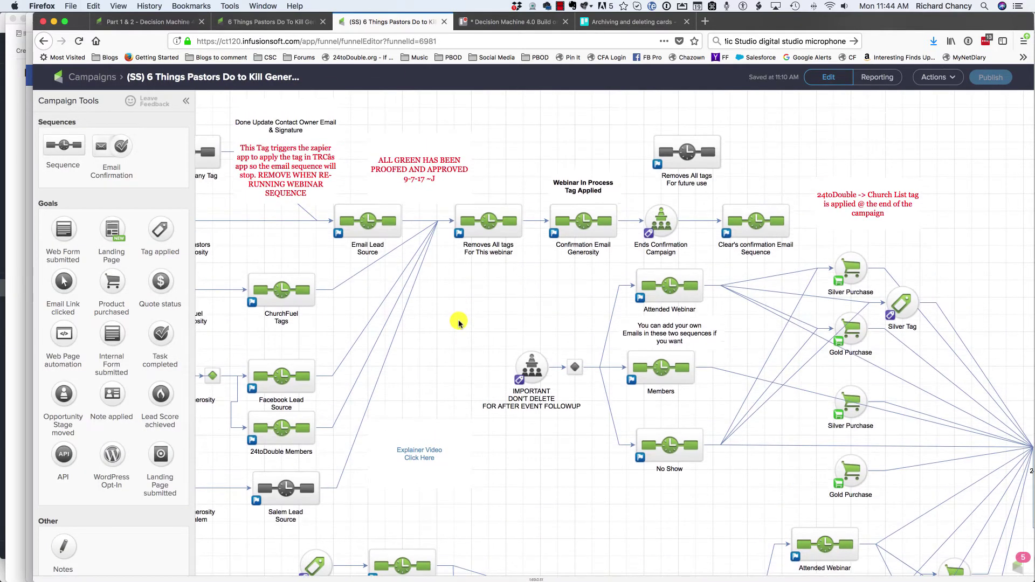
drag(458, 322, 577, 299)
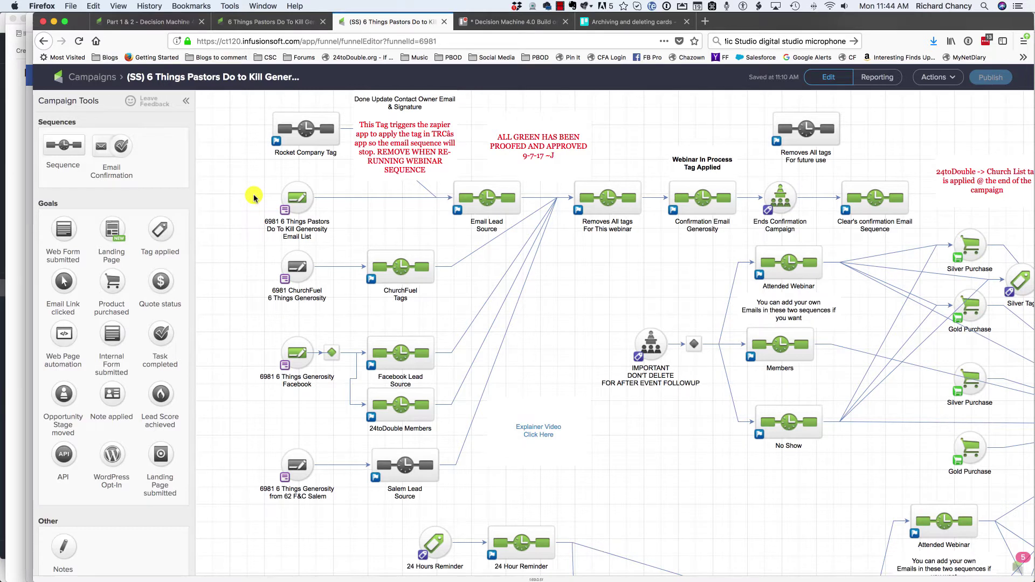
double_click(603, 200)
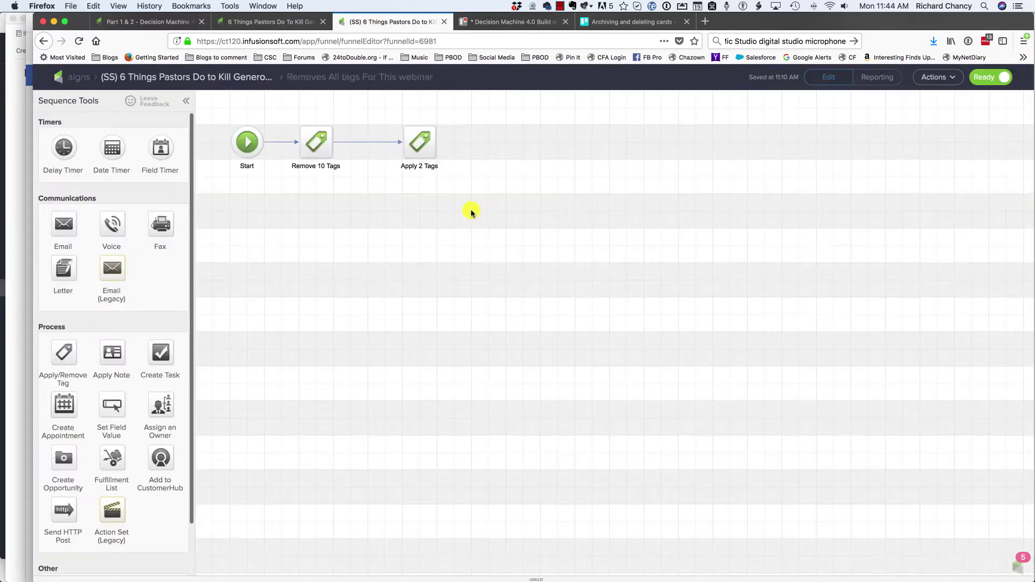
click(130, 80)
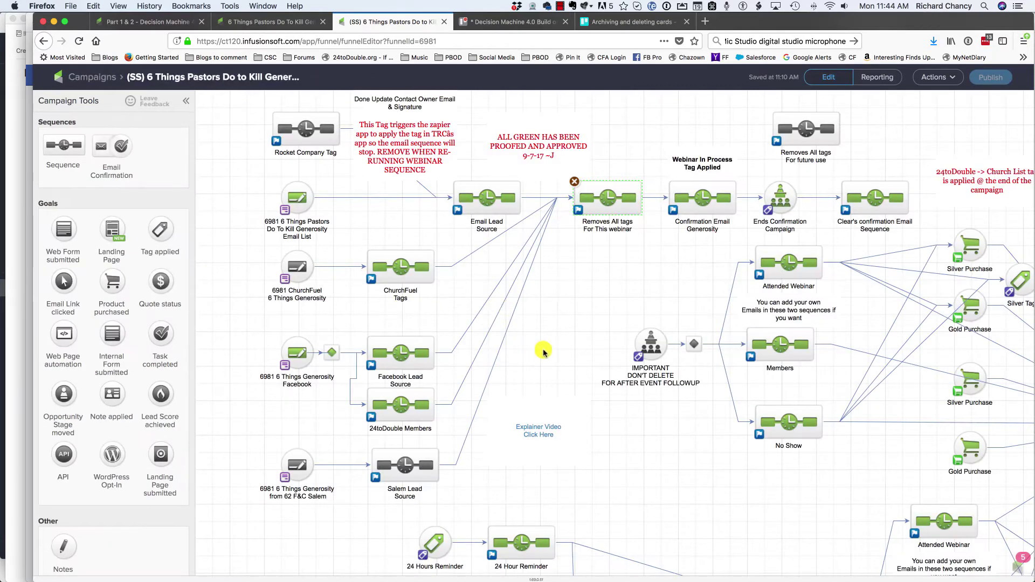
Check the trigger tag of the after-event follow-up goal that the reminder sequences lead into, without changing it.
scroll(542, 269, down, 3)
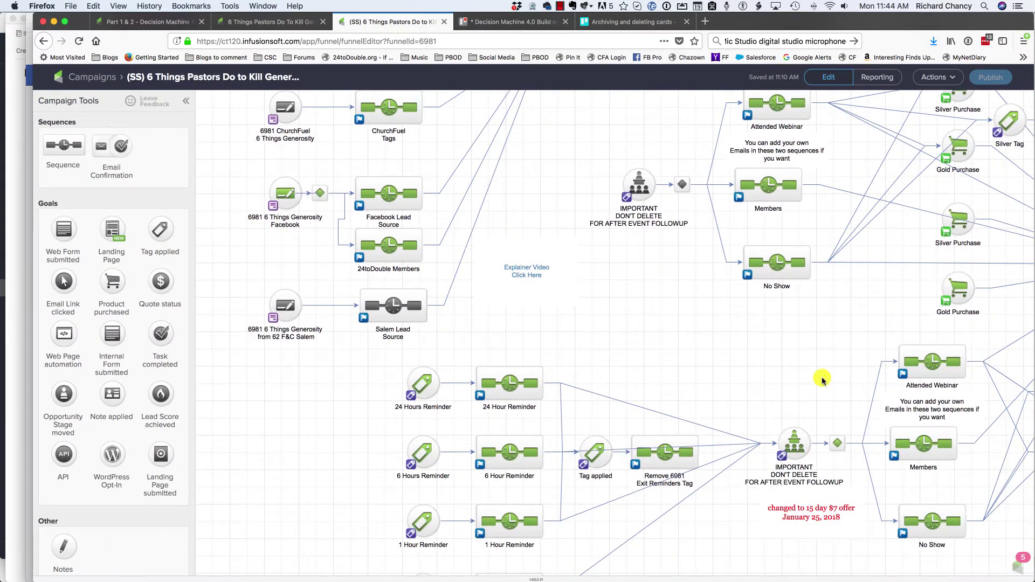
scroll(747, 340, down, 5)
scroll(746, 340, right, 2)
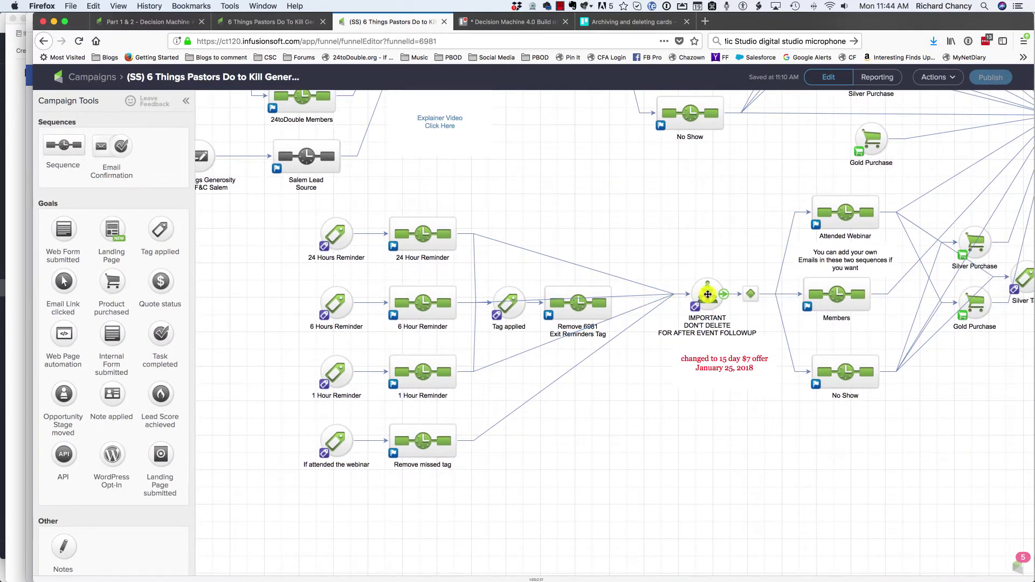
mouse_move(703, 292)
click(703, 293)
double_click(703, 293)
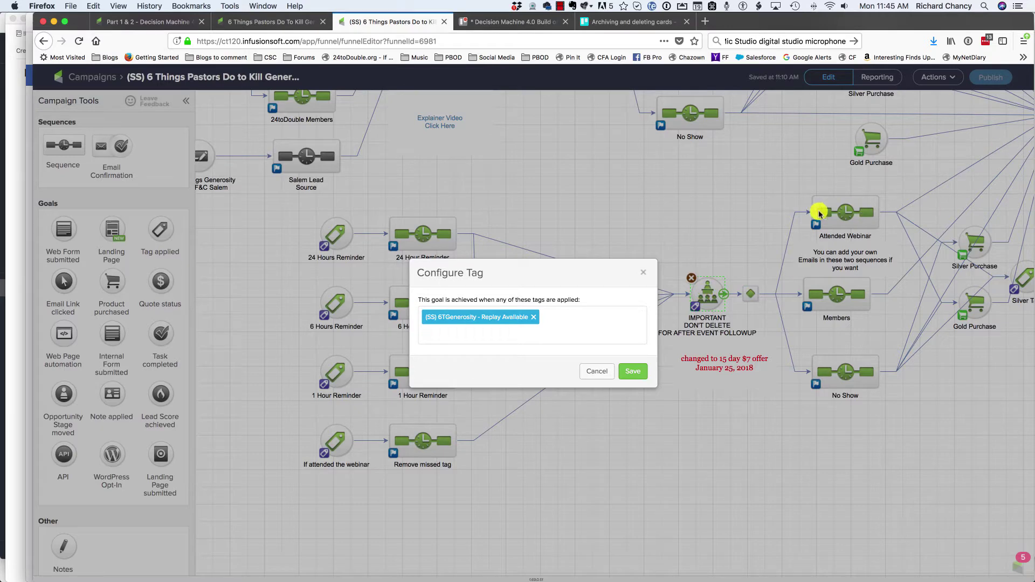
click(643, 277)
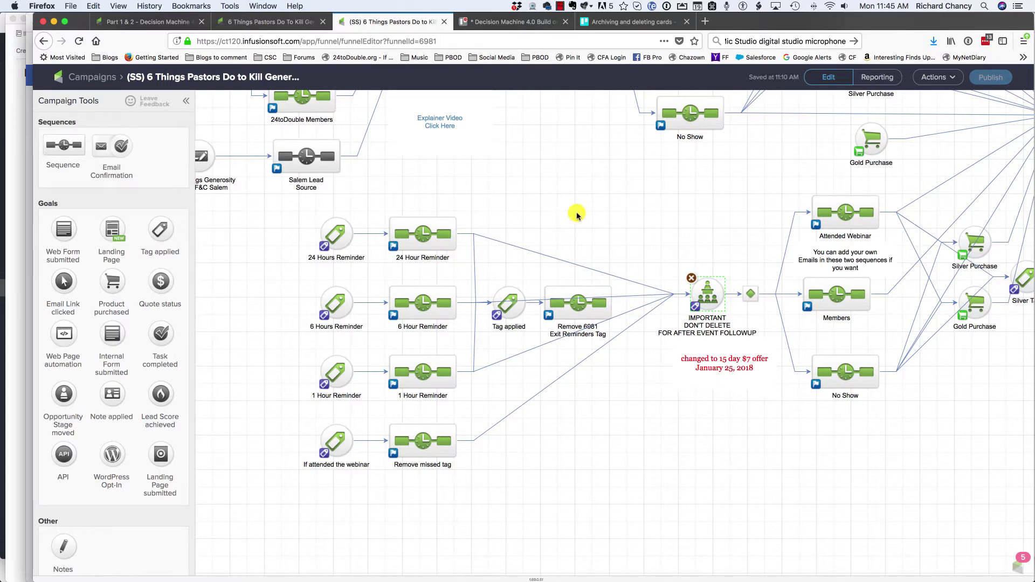
drag(576, 215, 586, 316)
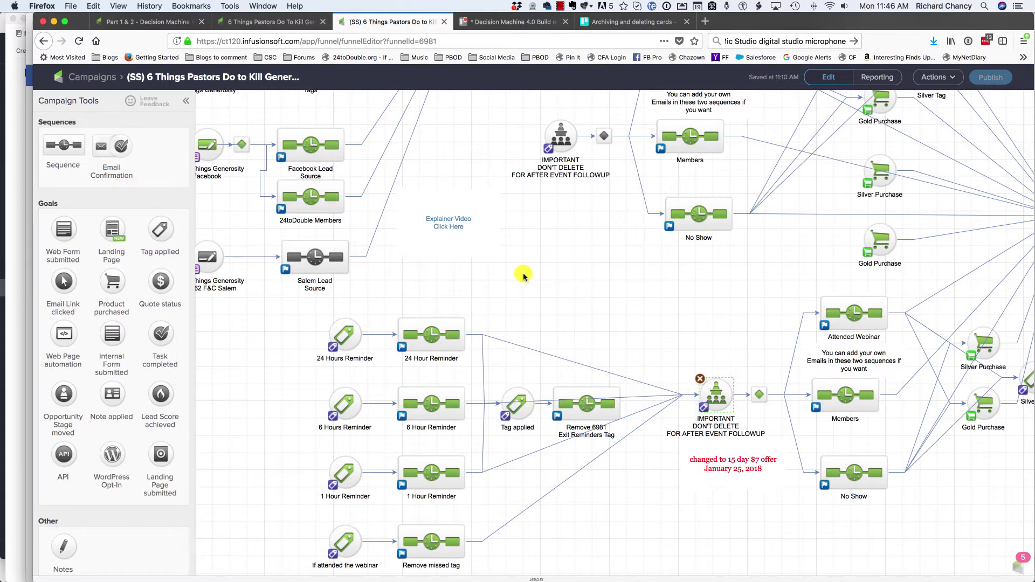
In the Decision Machine campaign, check which tags the Generosity webinar's Adds 30 Day Timer & 6 Month Timer sequence applies, without changing them.
click(290, 21)
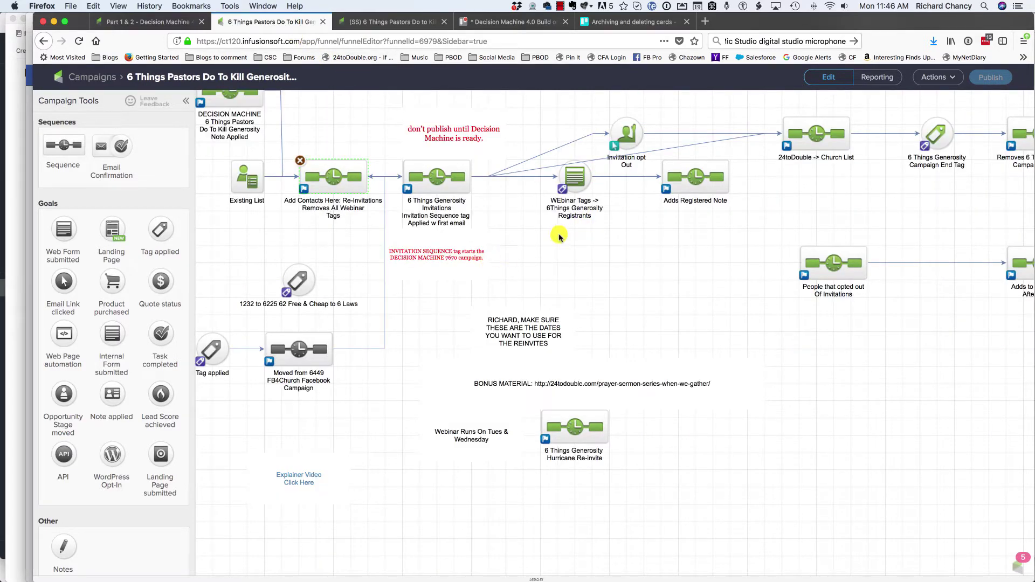
click(149, 23)
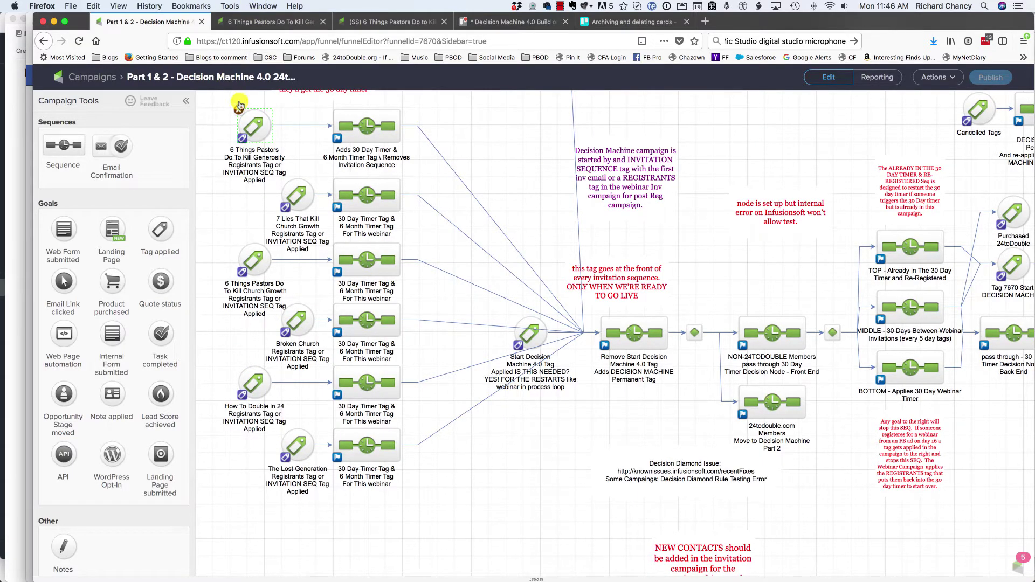
click(361, 125)
double_click(360, 125)
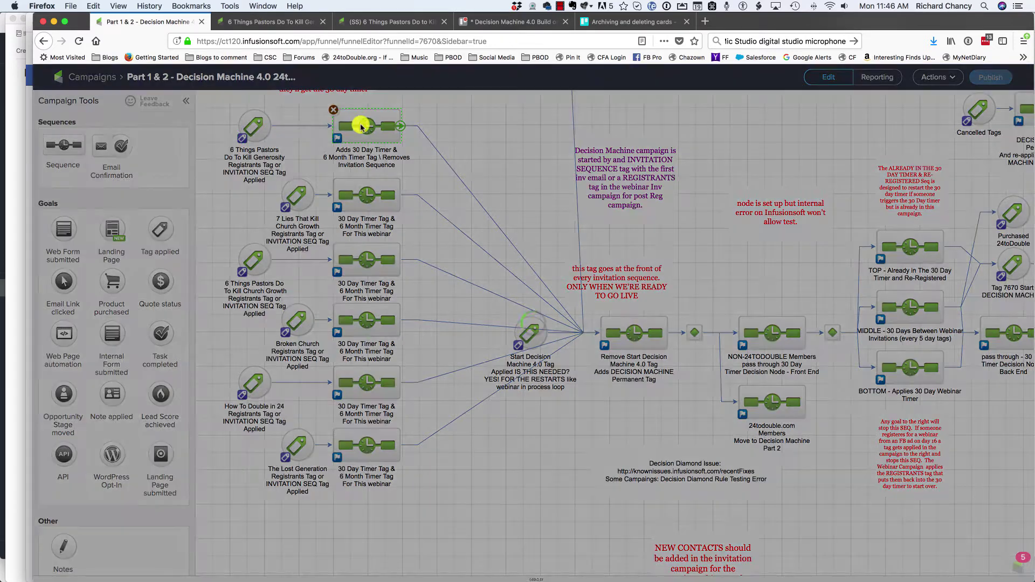
double_click(316, 137)
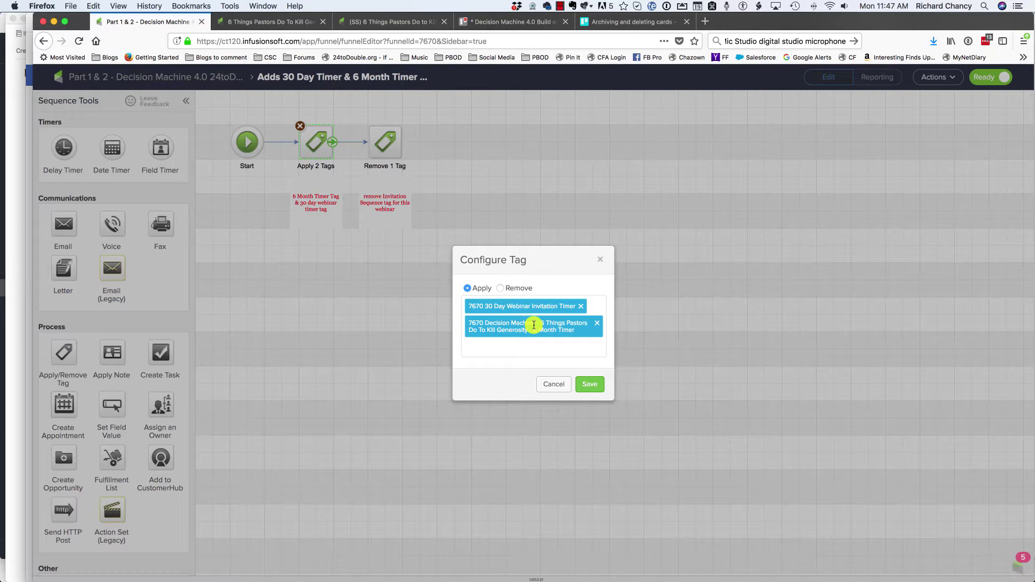
click(559, 382)
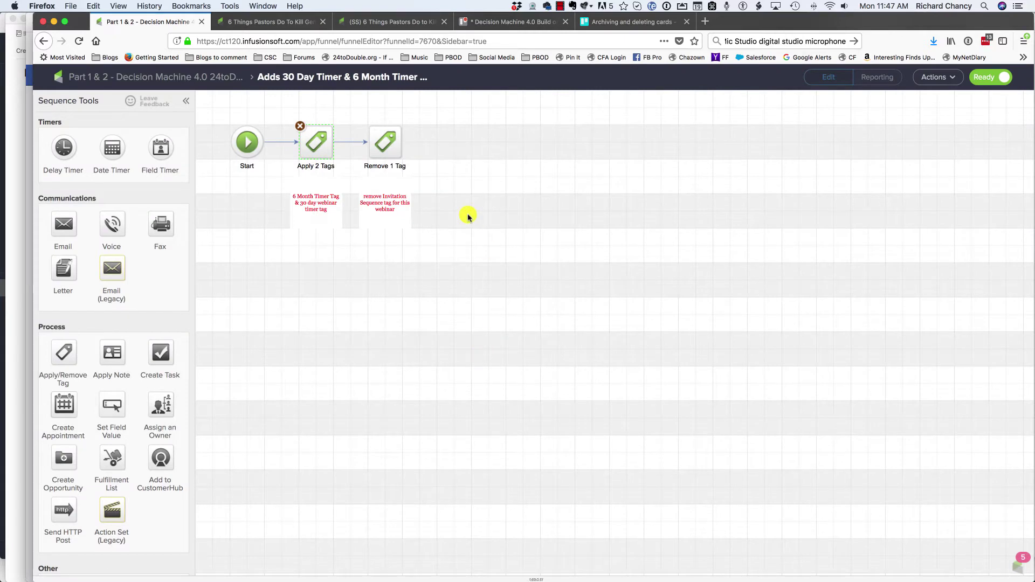
Check which tag the Adds 30 Day Timer & 6 Month Timer sequence removes, without changing it, and return to the Decision Machine campaign.
click(383, 140)
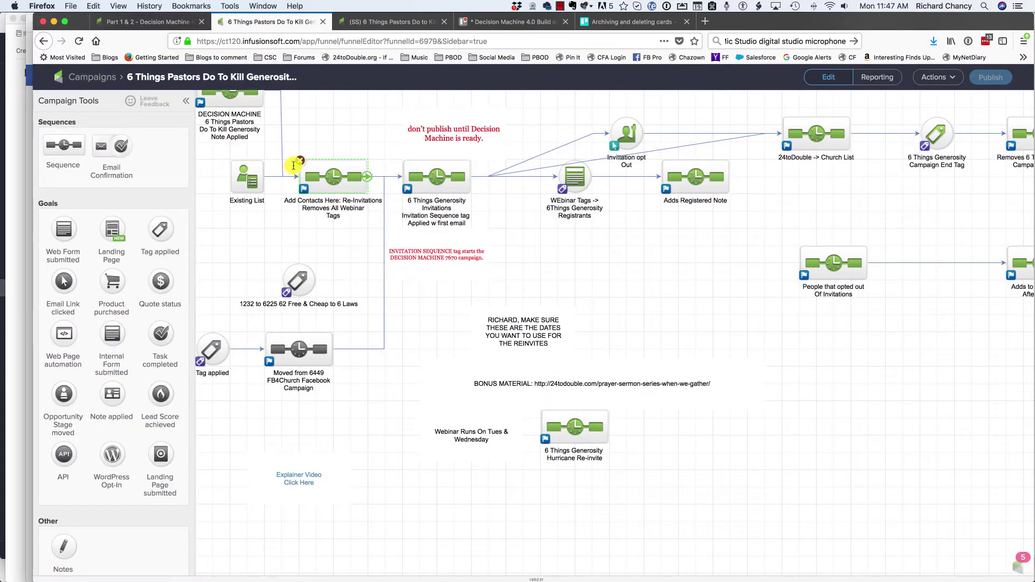
click(143, 21)
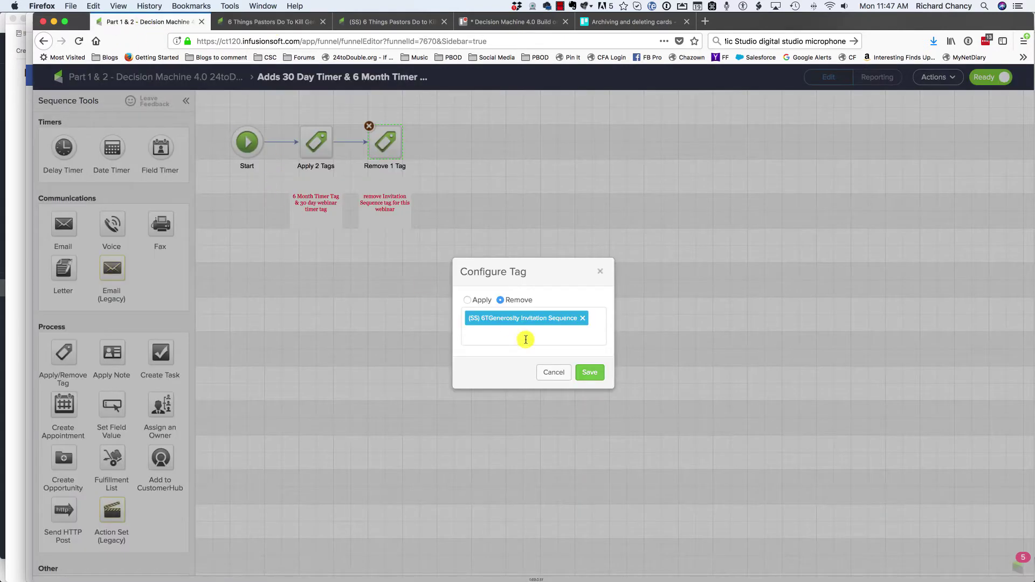
click(555, 372)
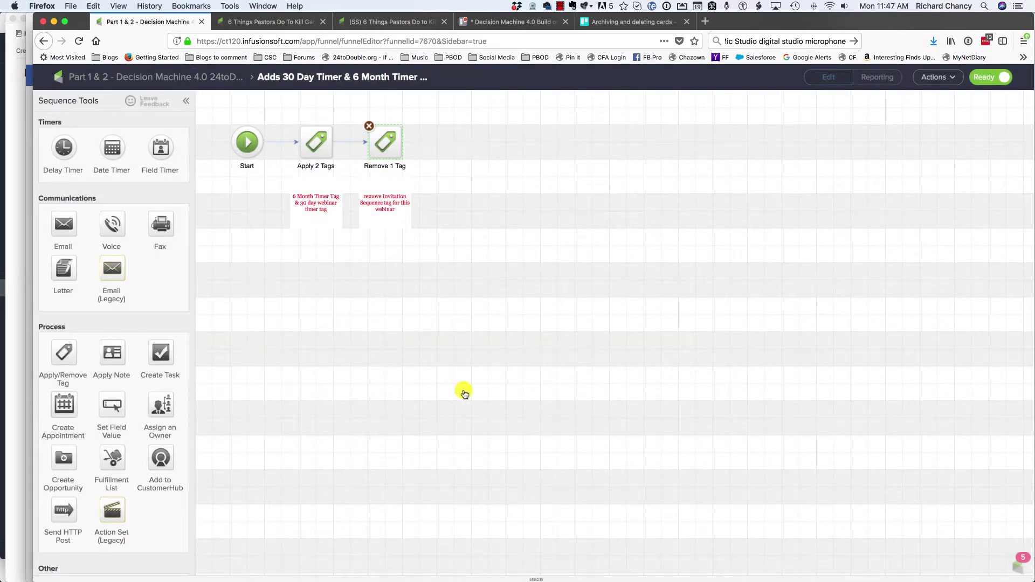
double_click(503, 371)
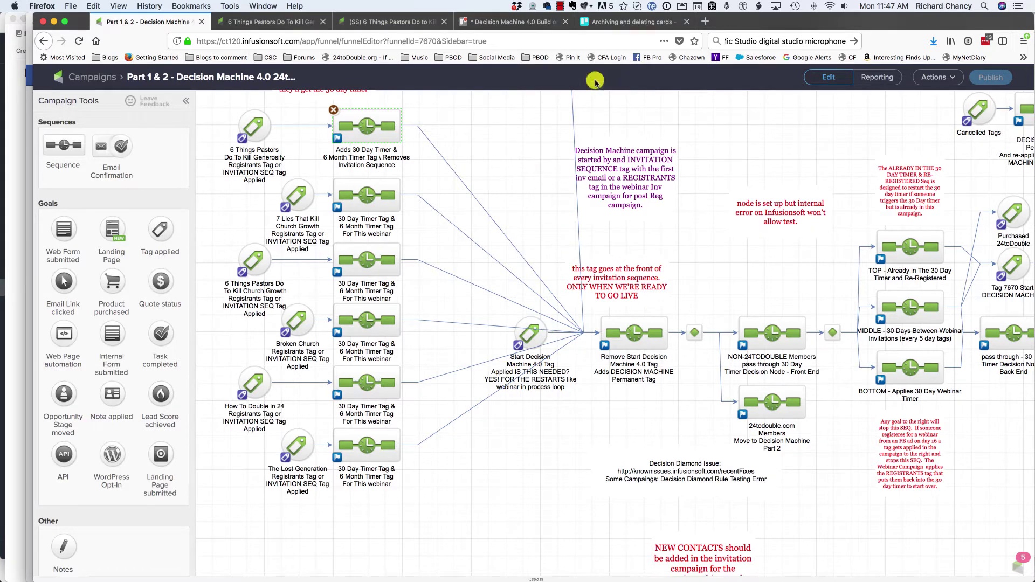
Consult the Decision Machine 4.0 Build checklist in Trello and view the campaign's Remove Start Decision Machine 4.0 Tag sequence, returning to the campaign overview.
click(526, 27)
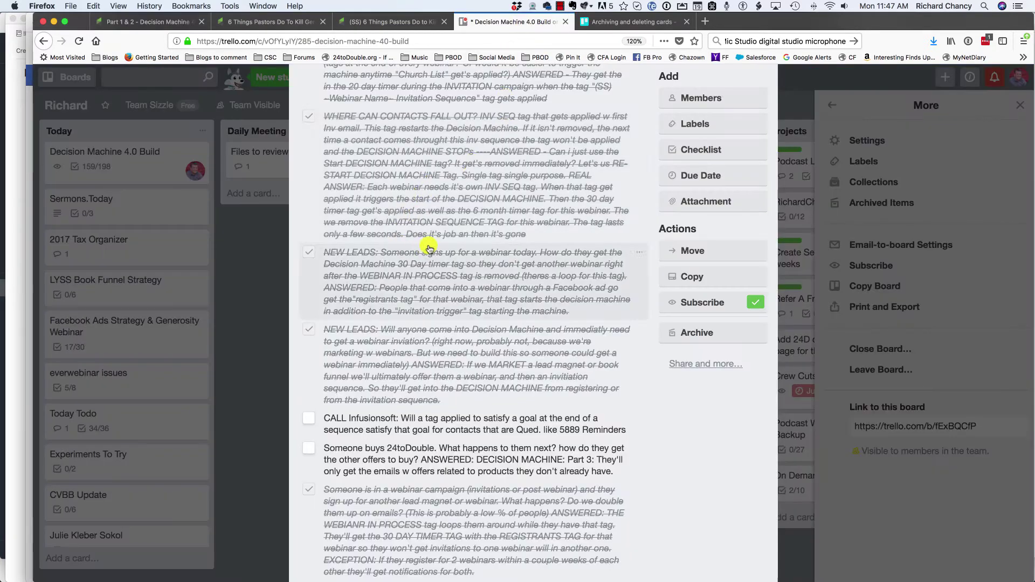
click(175, 23)
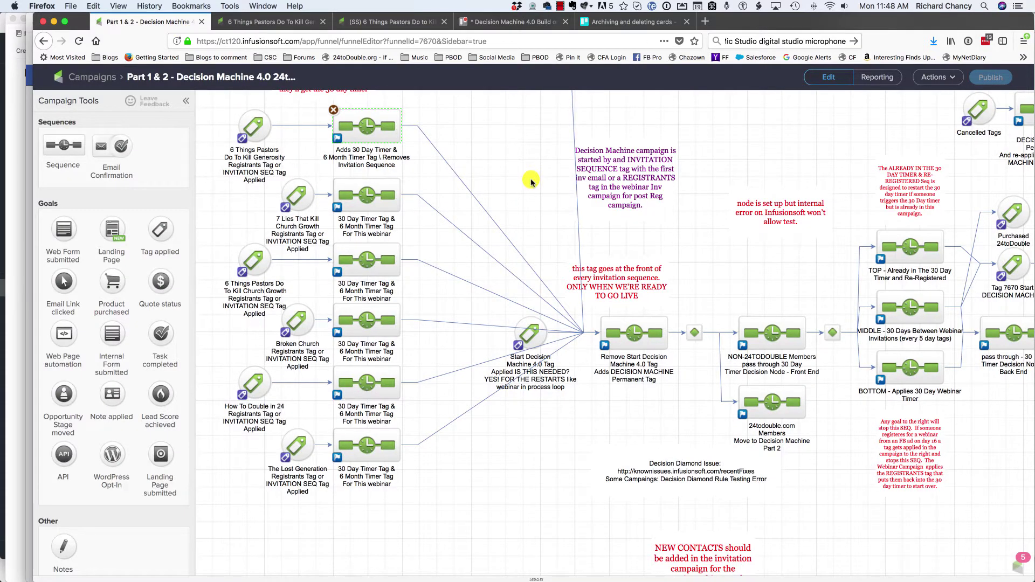
scroll(522, 400, right, 3)
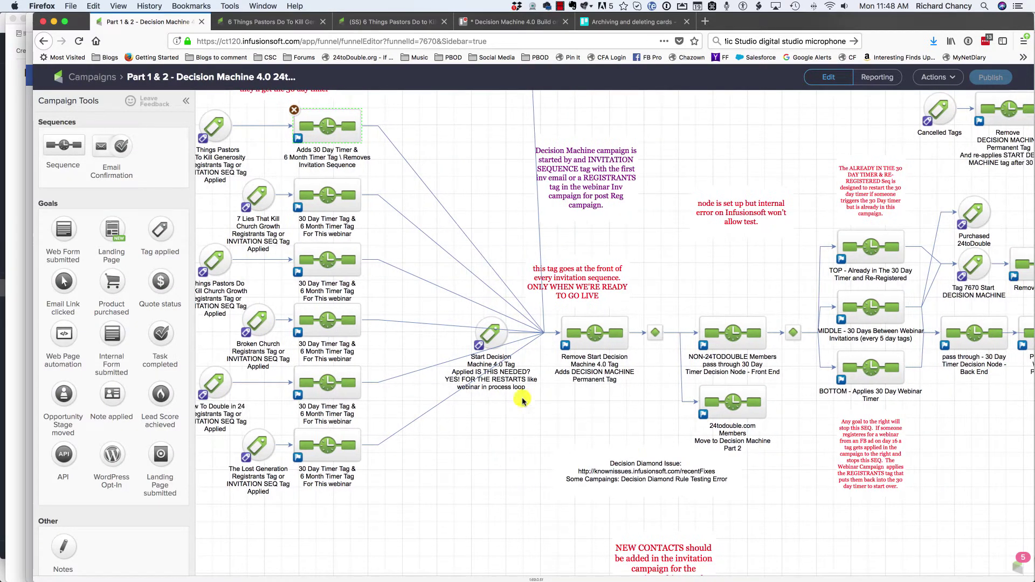
double_click(573, 335)
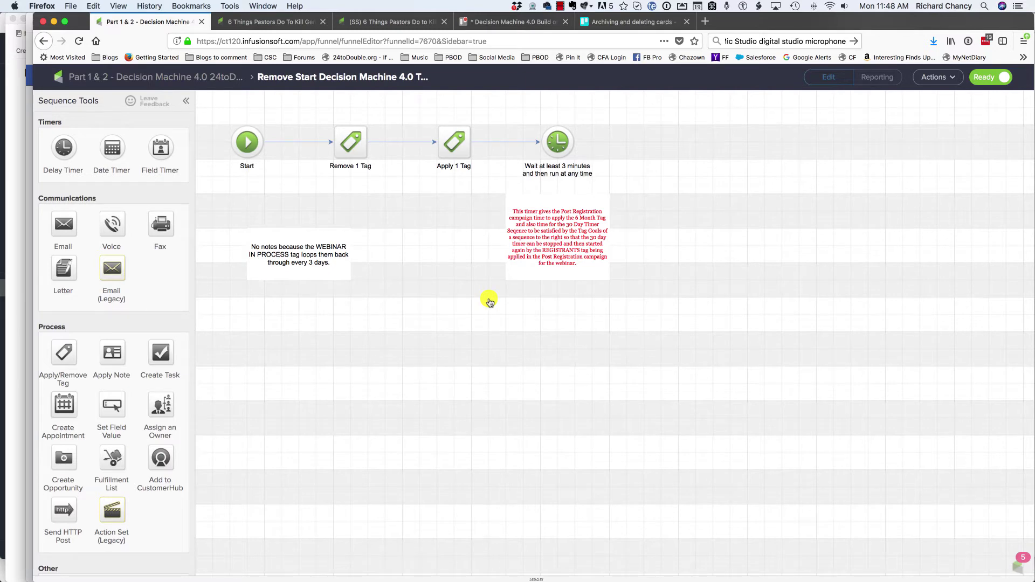
click(156, 77)
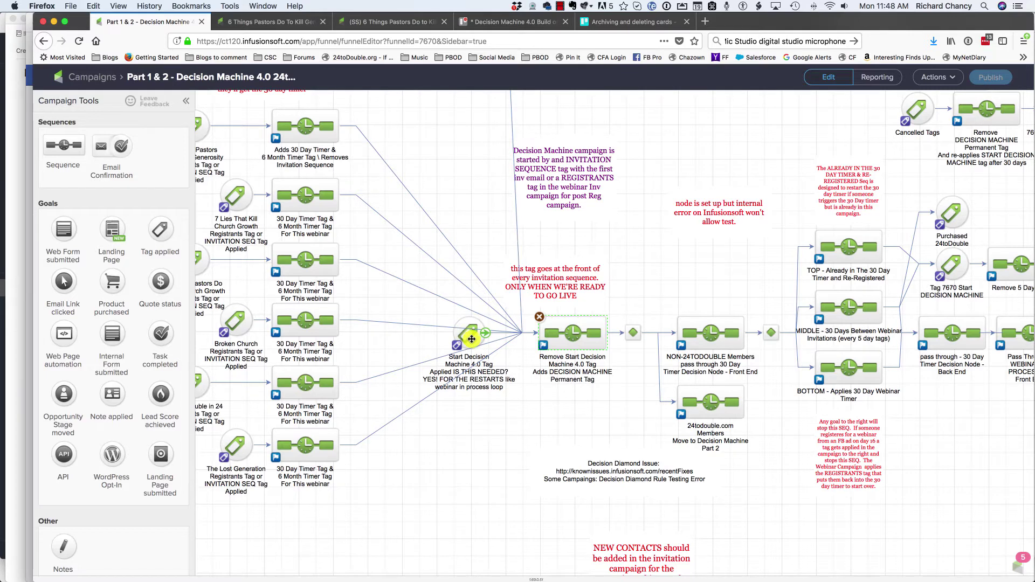
Reopen the Remove Start Decision Machine 4.0 Tag sequence and check which tag it removes right after Start, without changing it.
scroll(562, 252, right, 5)
scroll(562, 252, down, 1)
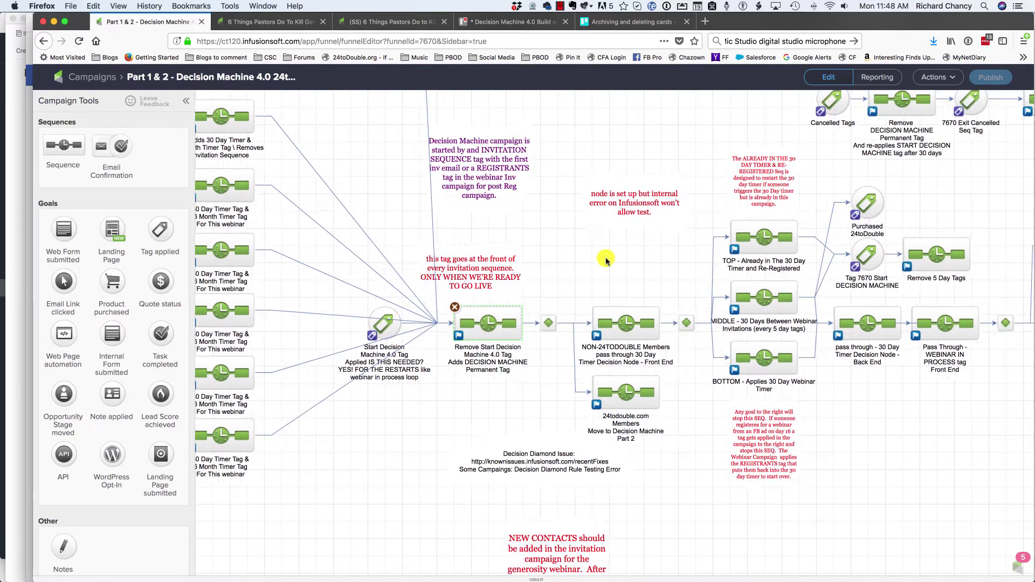
scroll(562, 252, right, 1)
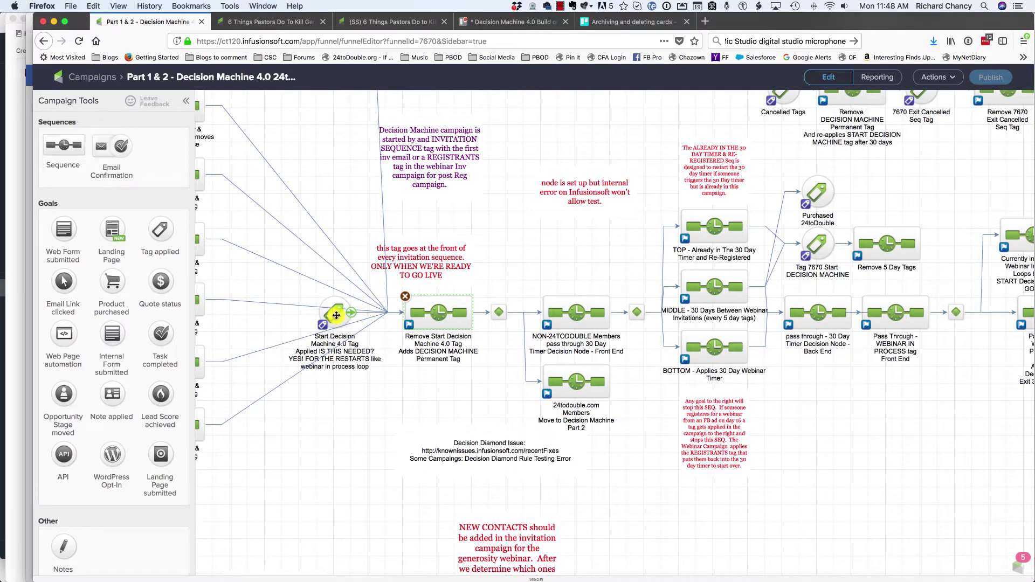
double_click(447, 310)
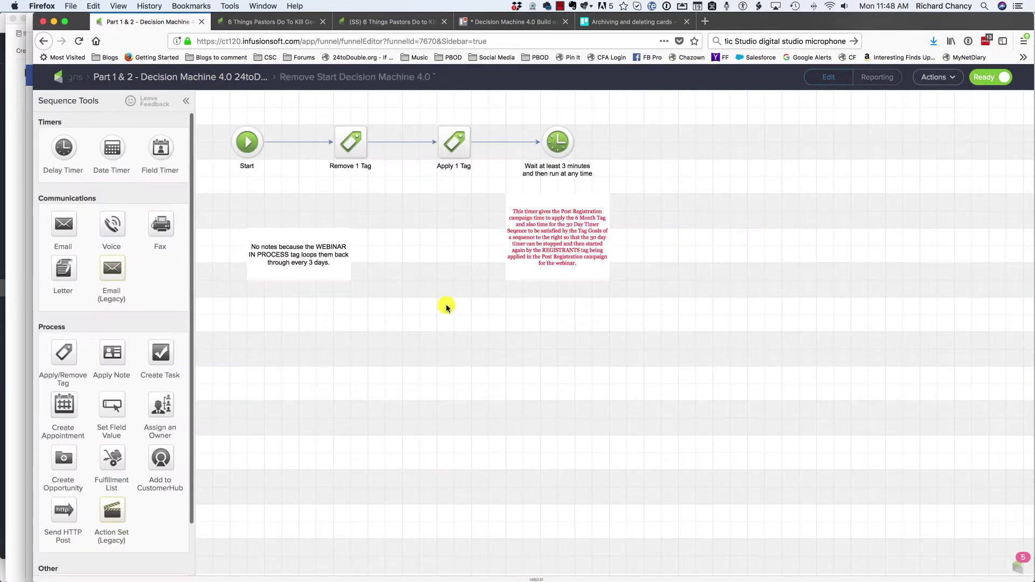
double_click(349, 141)
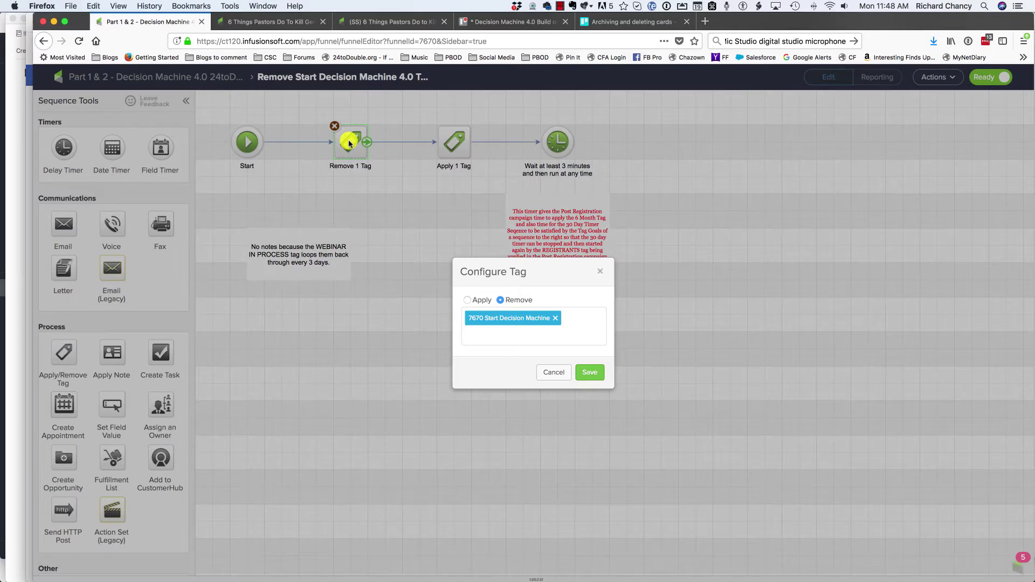
click(554, 372)
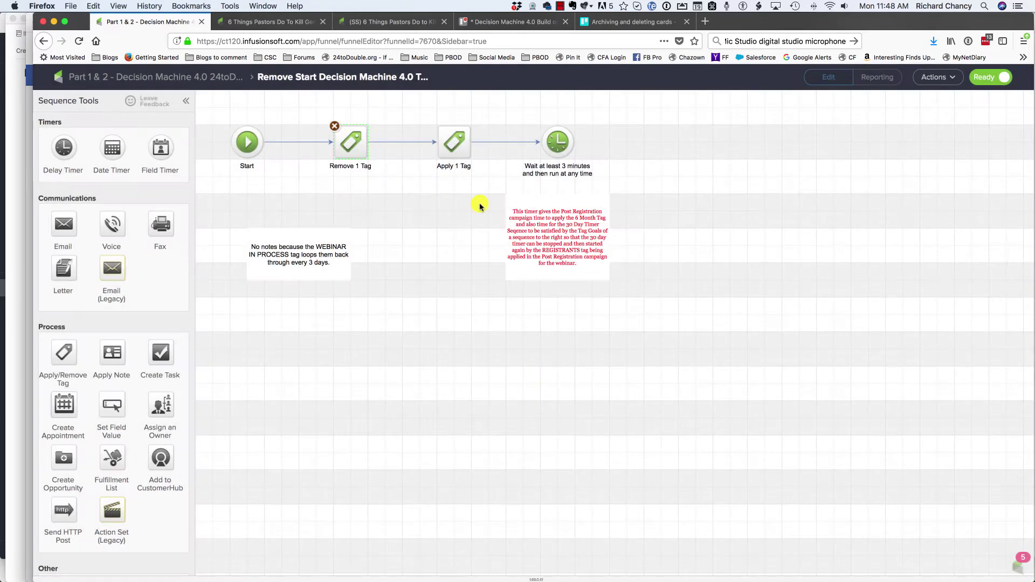
Check which tag the Remove Start Decision Machine 4.0 Tag sequence applies, without changing it, and return to the campaign overview.
click(462, 149)
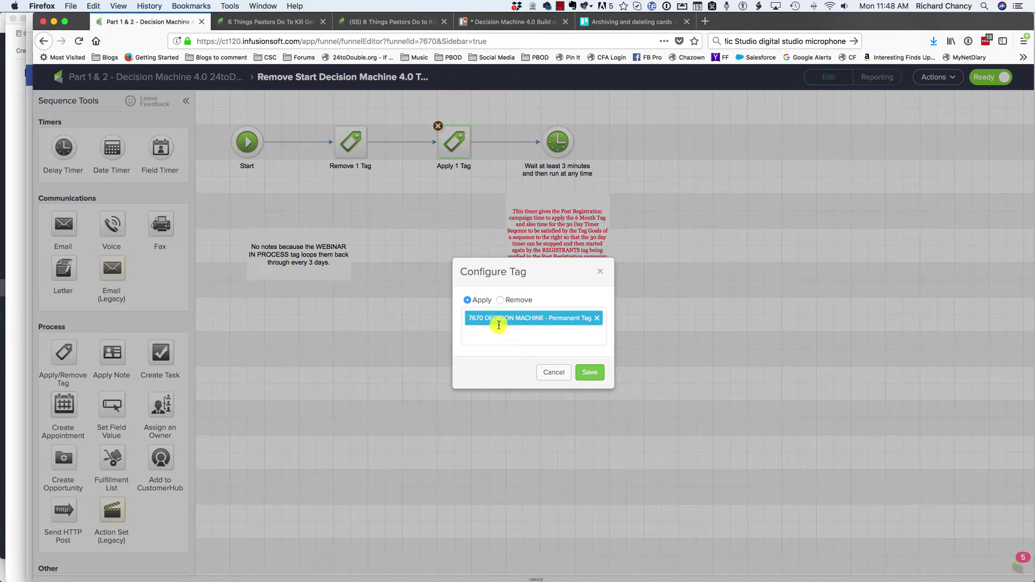
click(549, 373)
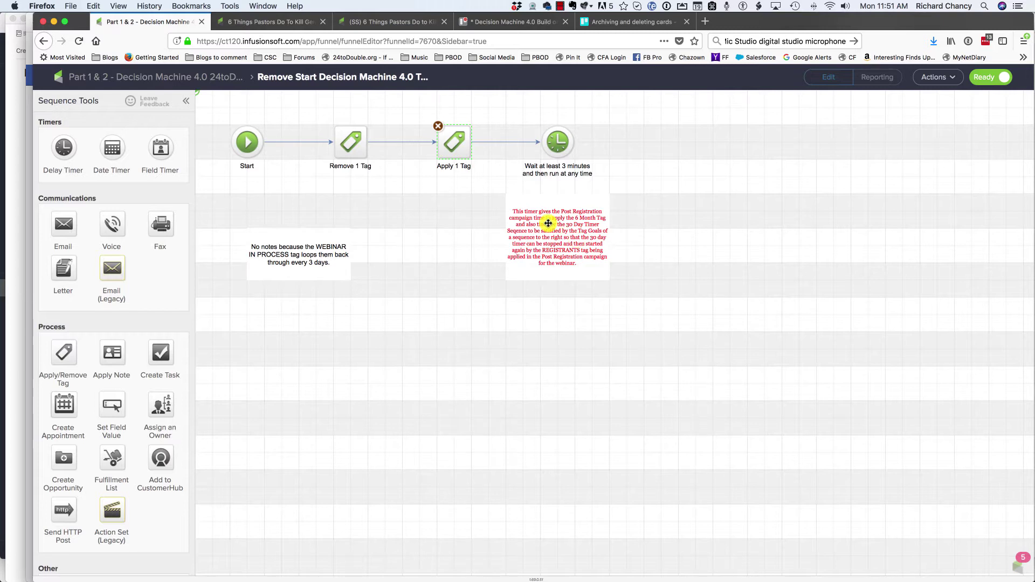
double_click(456, 237)
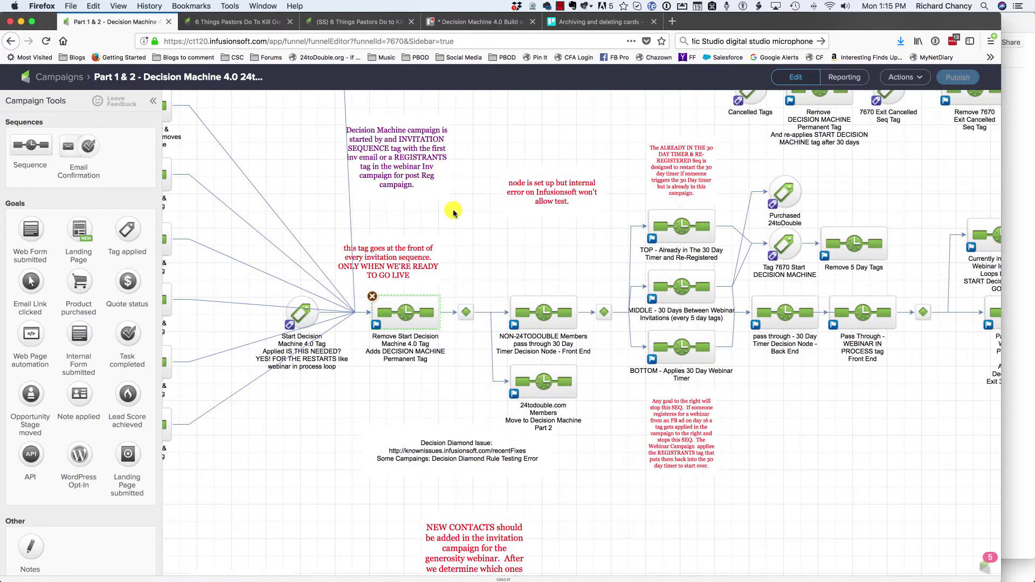
Temporarily select the 24toDouble member split and the 30-day timer decision branches to examine their elements, clearing each selection.
drag(451, 217, 589, 442)
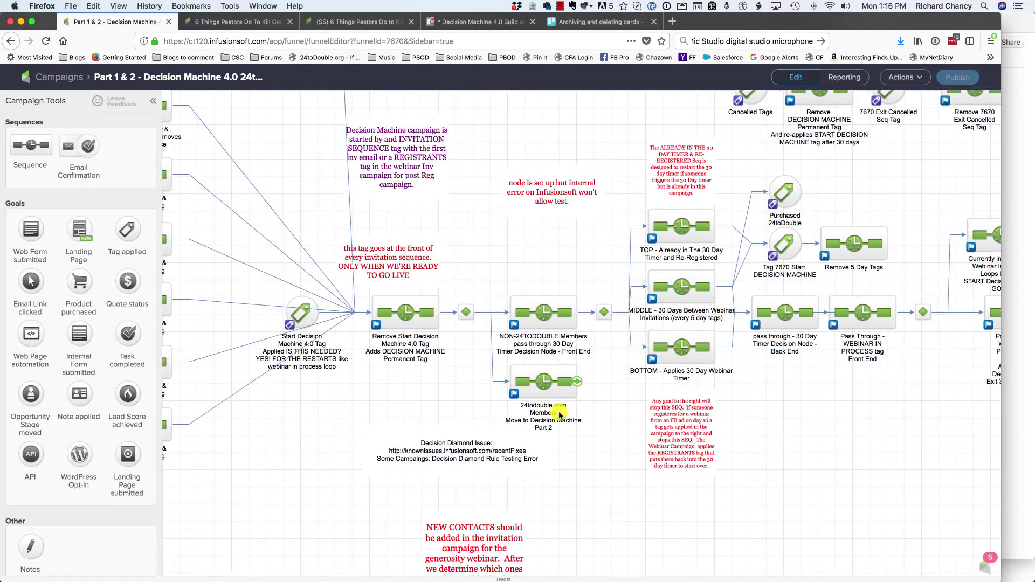
drag(358, 211, 598, 503)
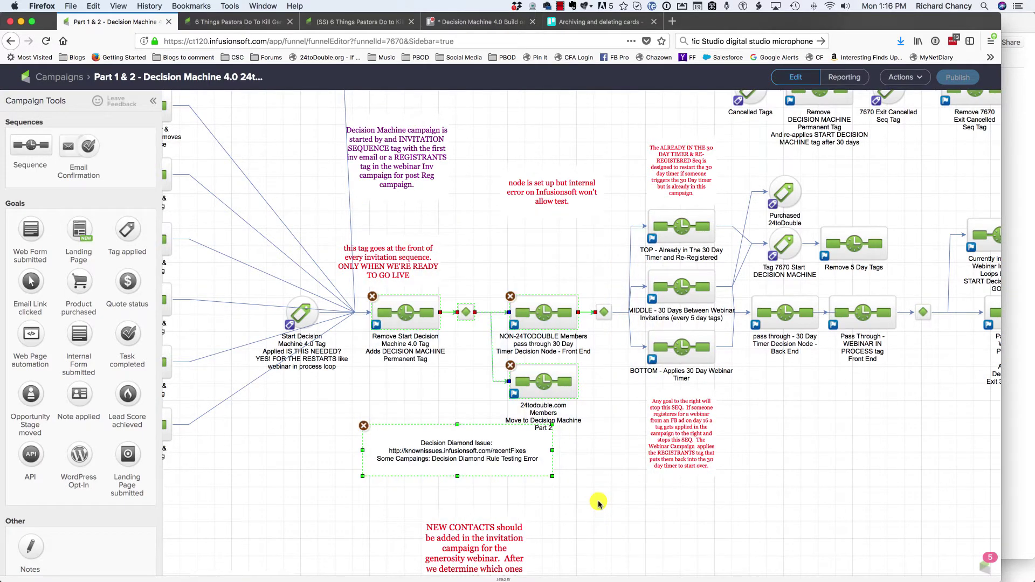
click(626, 369)
drag(467, 155, 746, 377)
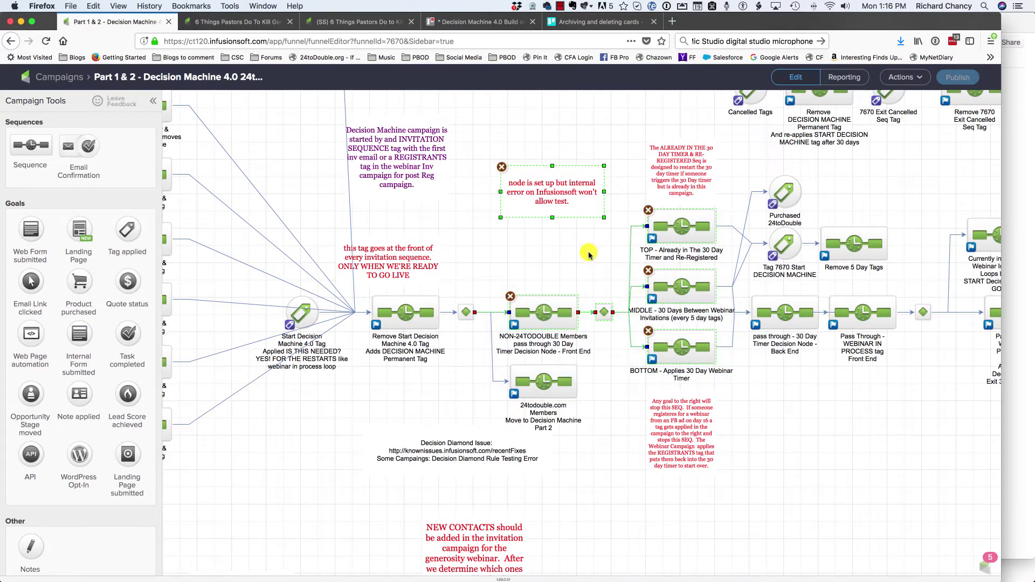
click(523, 271)
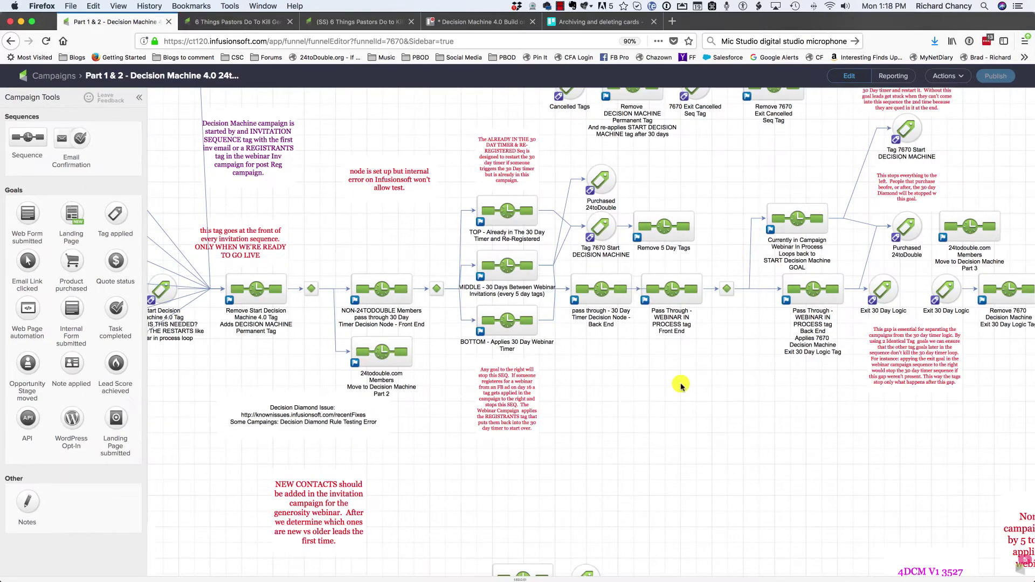
Check again which tags the Generosity webinar's Adds 30 Day Timer & 6 Month Timer sequence applies, without changing them, and return to the campaign.
key(super+equal)
key(super+equal)
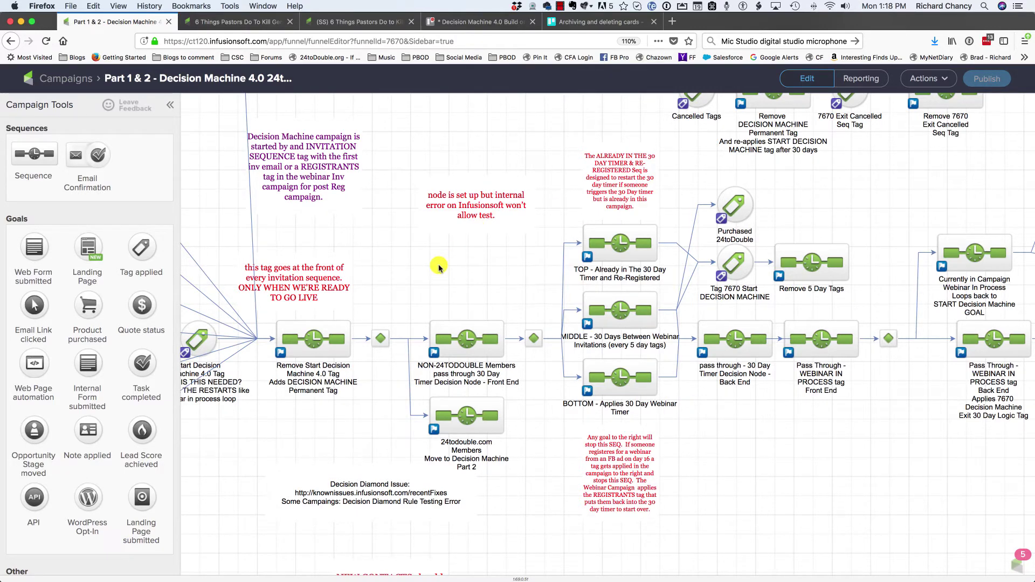
drag(438, 265, 871, 257)
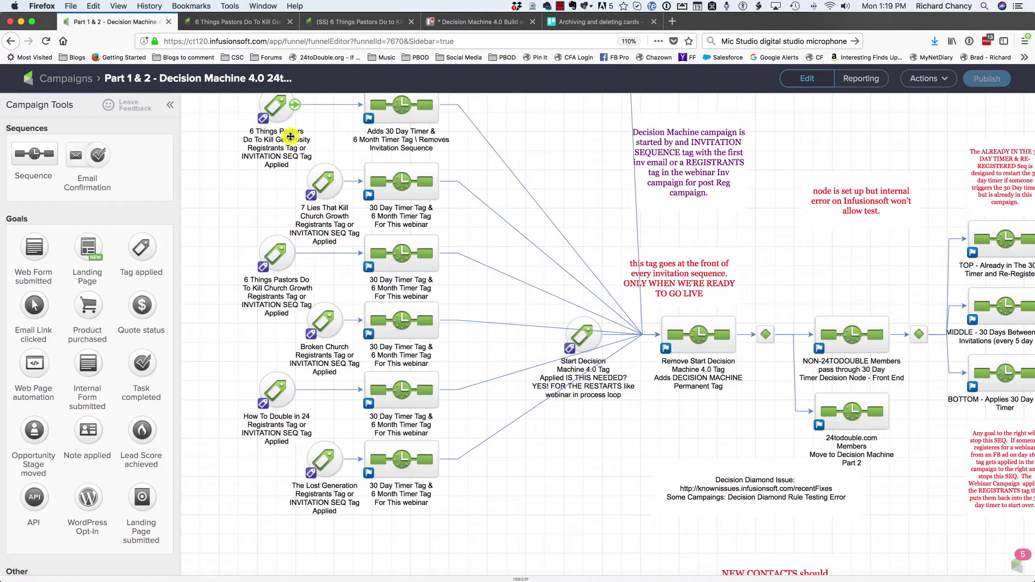
double_click(376, 110)
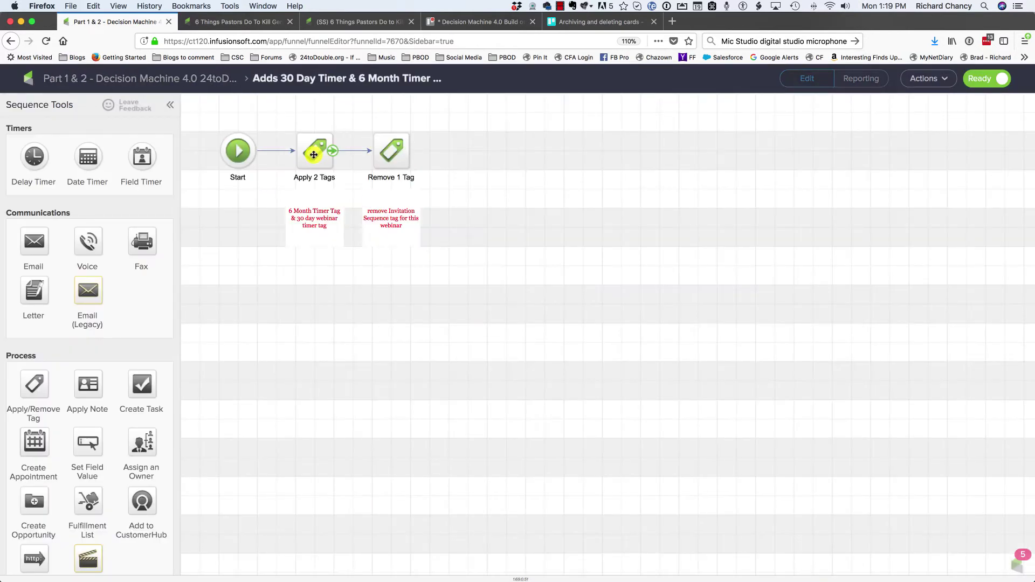
double_click(315, 159)
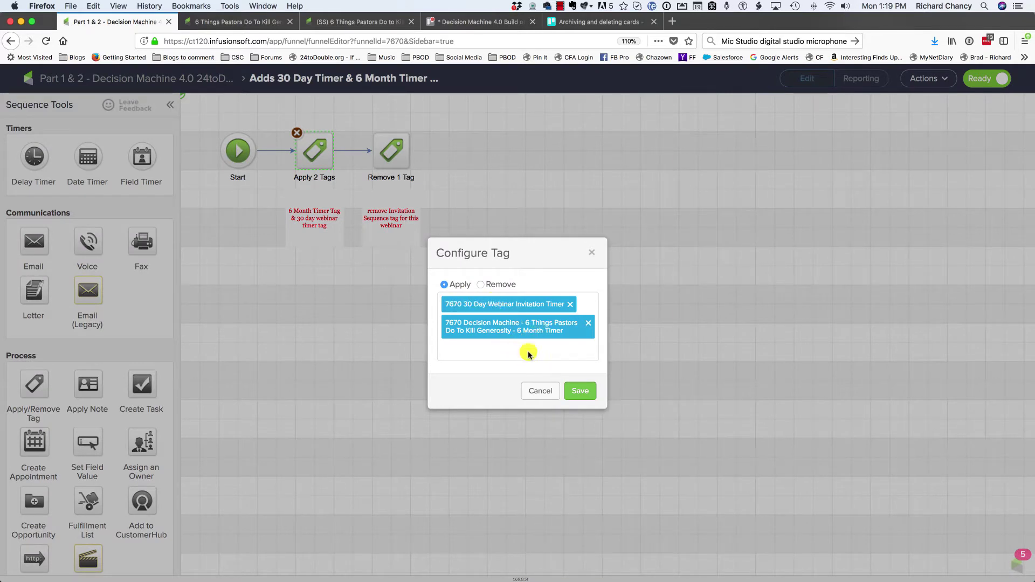
click(530, 394)
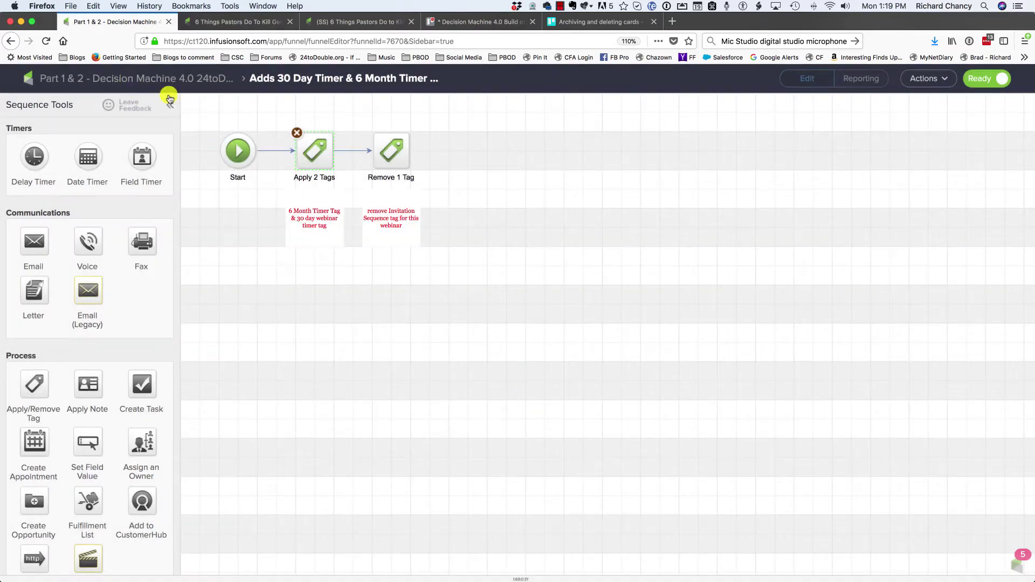
double_click(592, 263)
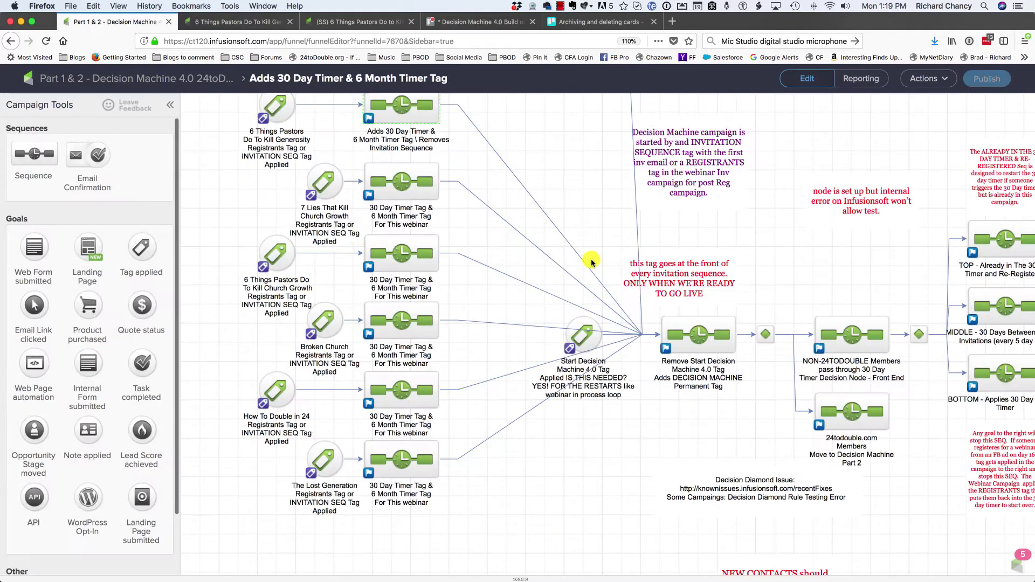
In the MIDDLE - 30 Days Between Webinar Invitations sequence, check which tag the first Apply step adds, without changing it, and return to the campaign.
drag(638, 432, 312, 441)
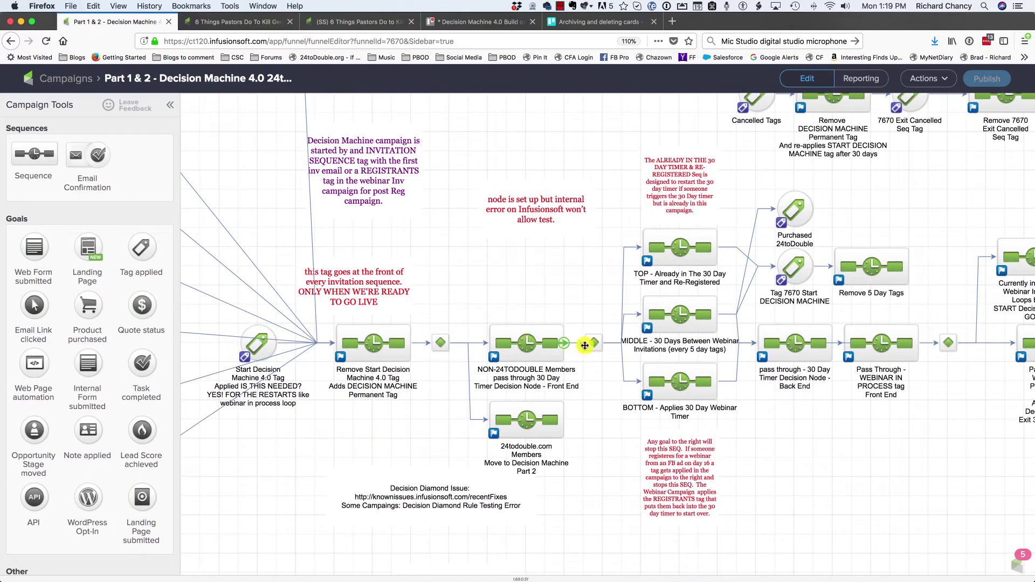
double_click(673, 318)
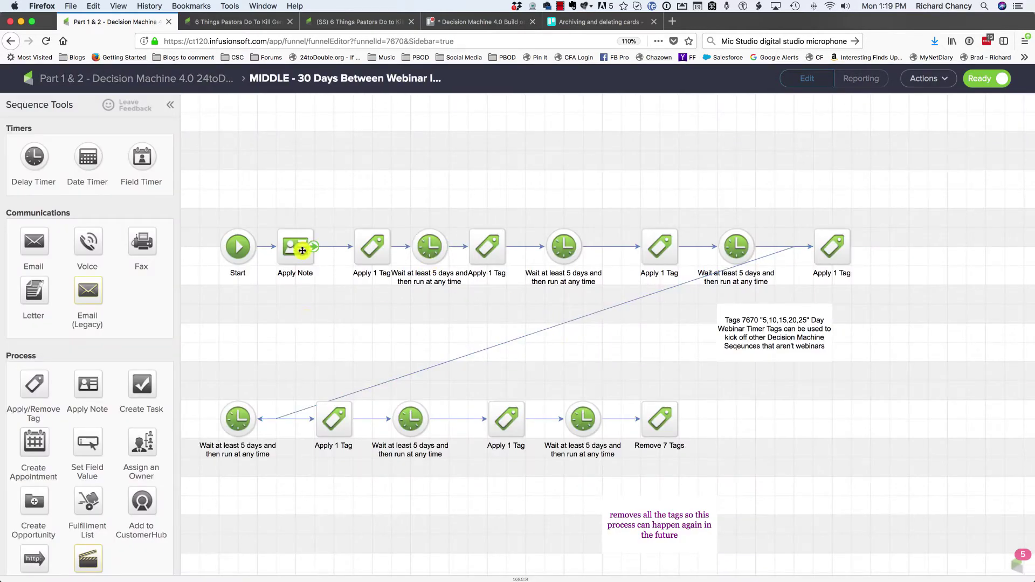
double_click(368, 255)
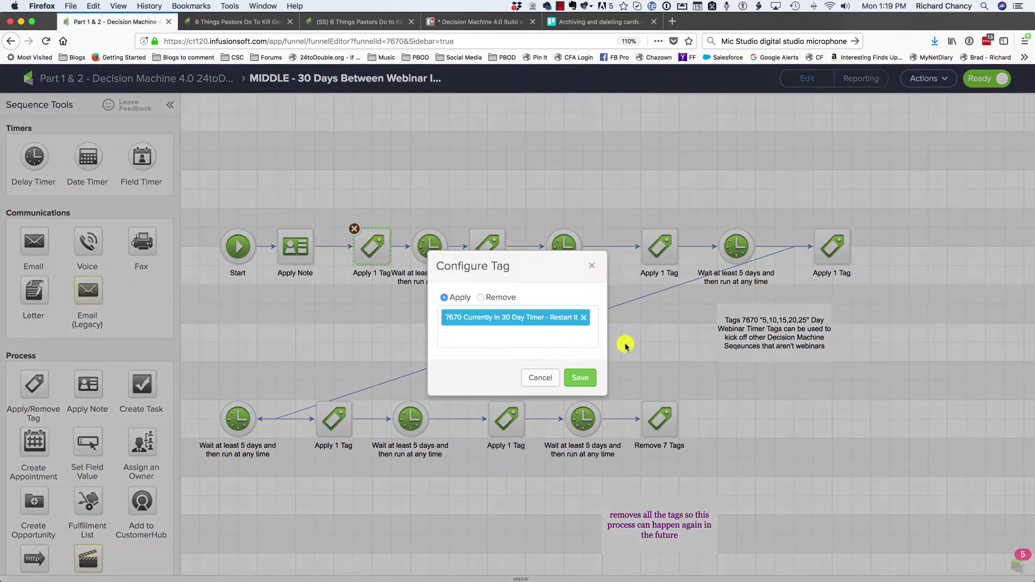
click(537, 378)
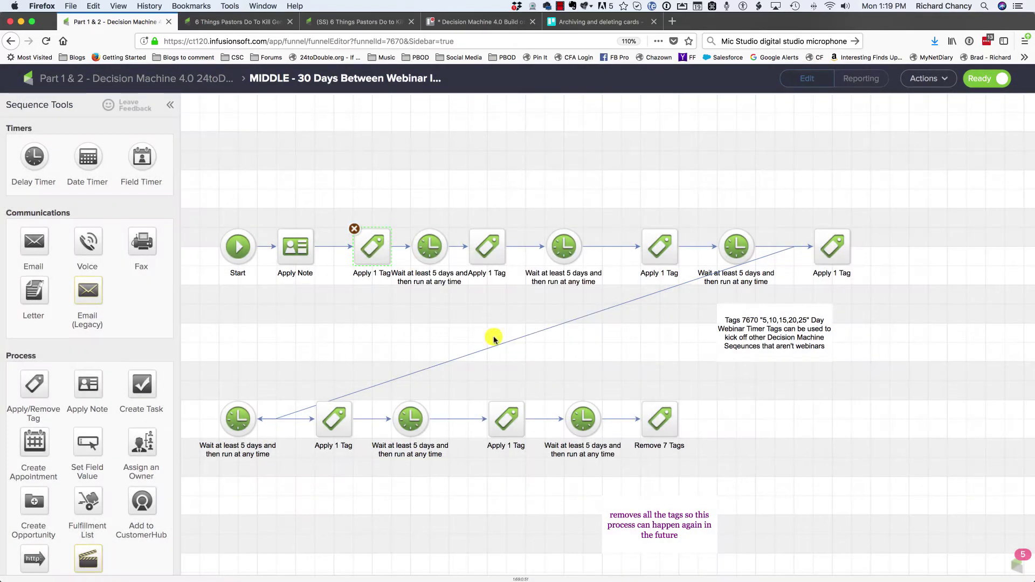
double_click(377, 250)
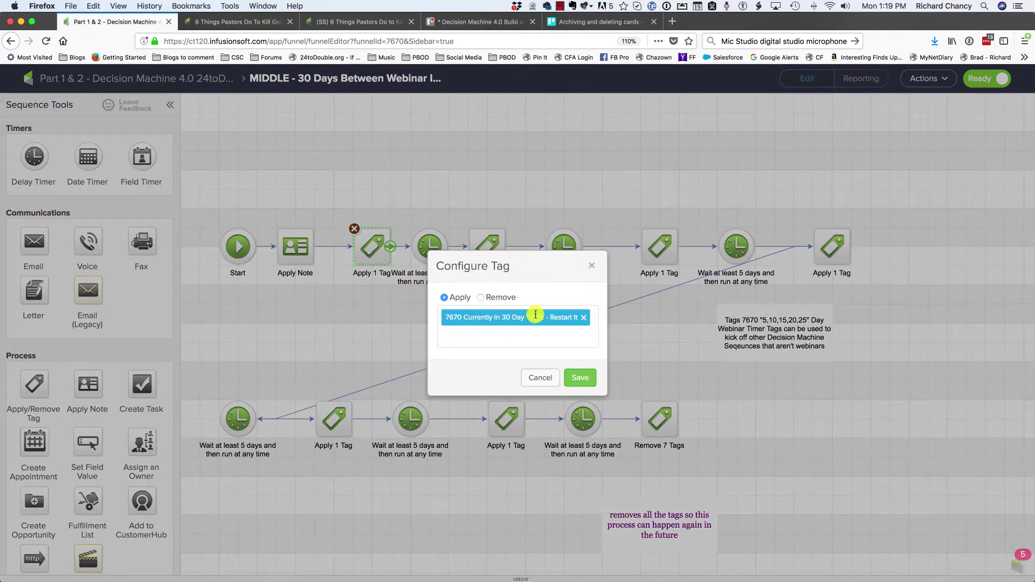
click(540, 378)
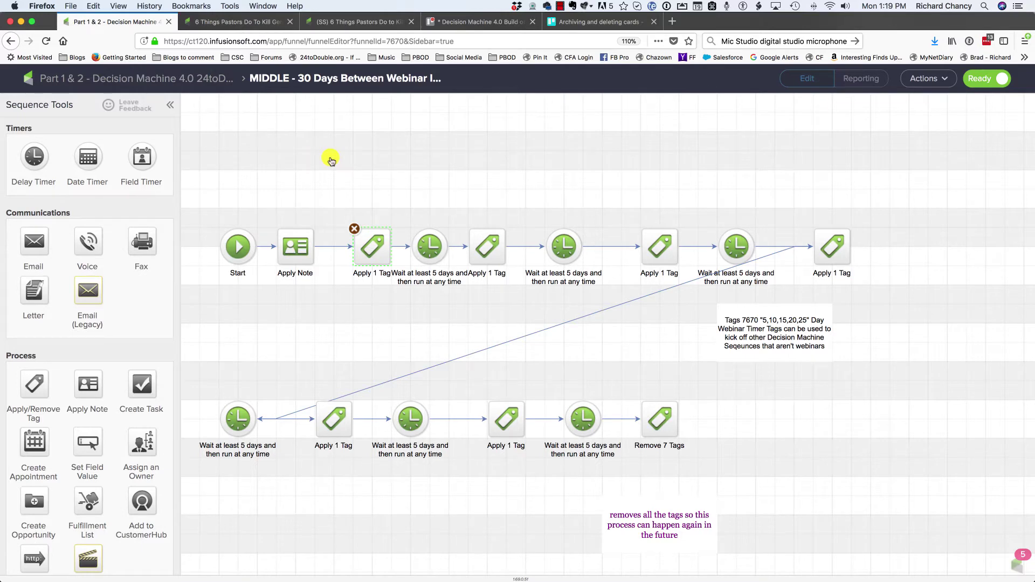
double_click(356, 154)
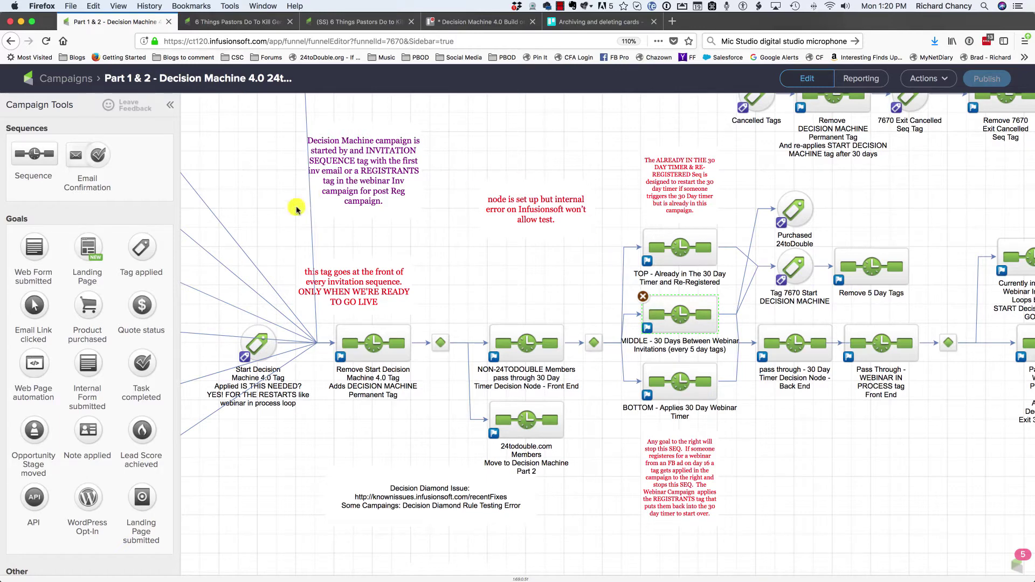
Retrace the campaign flow from the webinar tag goals to the TOP - Already in The 30 Day Timer and Re-Registered sequence.
drag(417, 286, 778, 279)
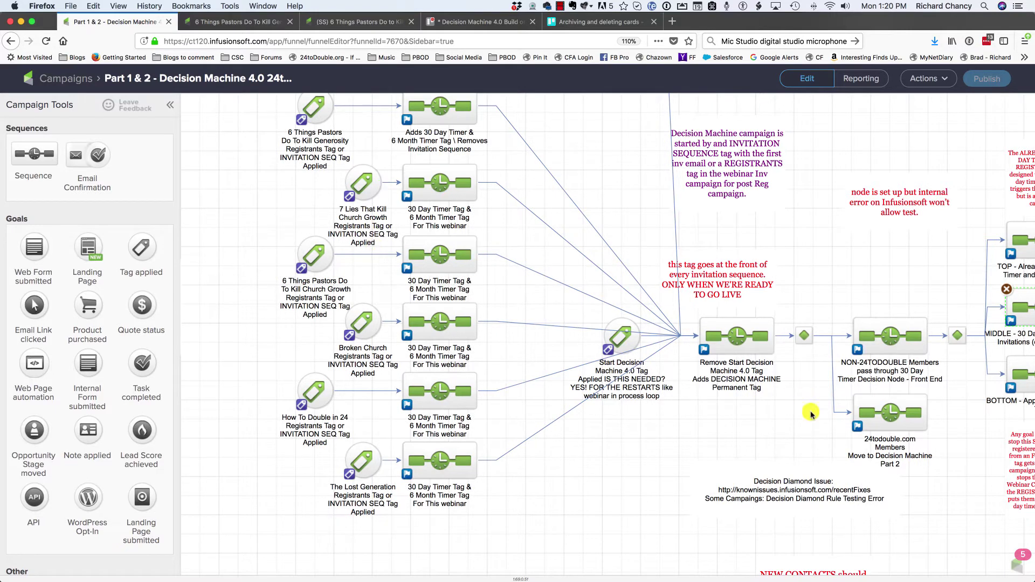
scroll(701, 426, right, 10)
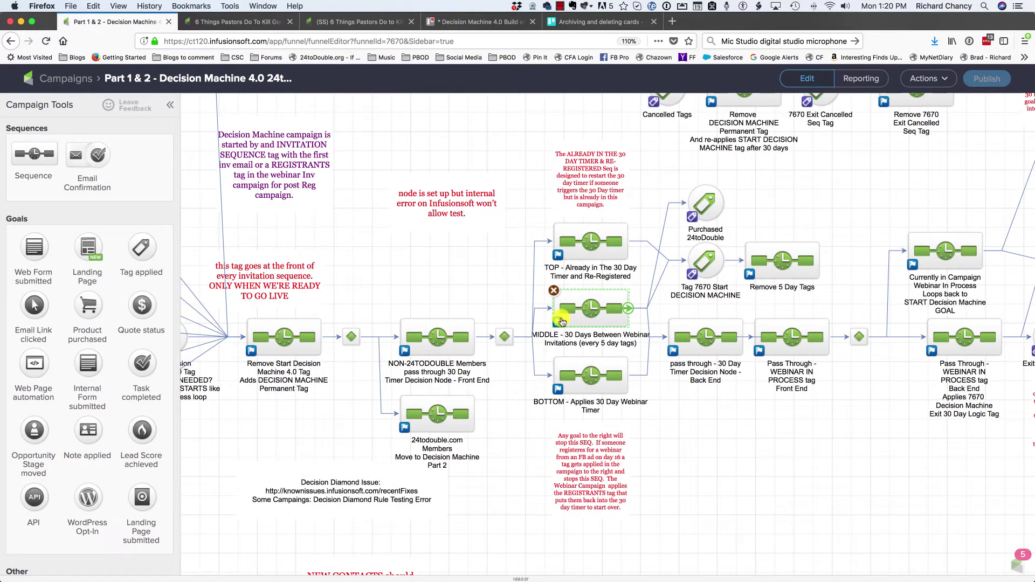
double_click(583, 238)
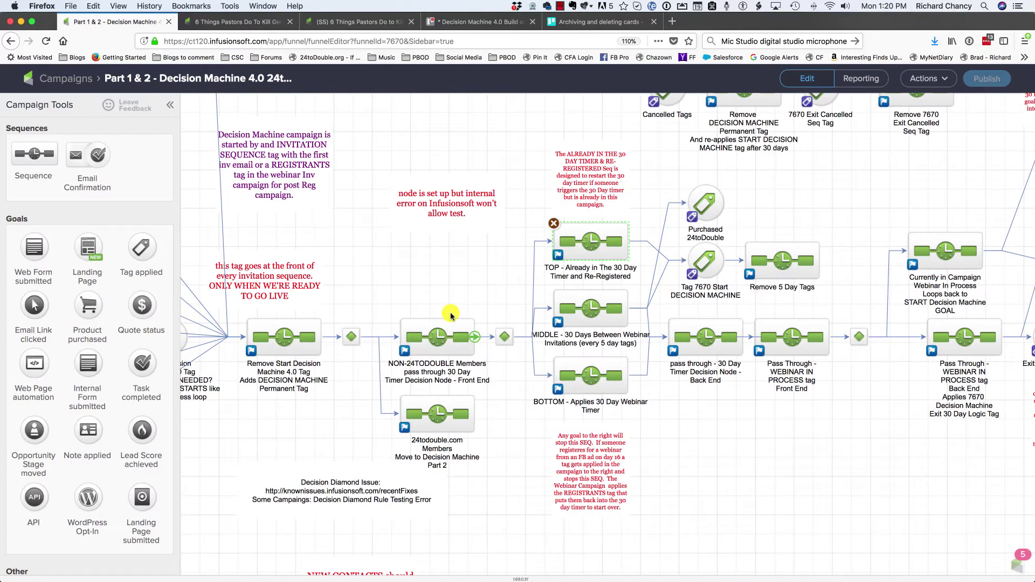
Review the Decision Diamond's rules for the TOP, MIDDLE and BOTTOM timer sequences, without changing them, and return to the campaign.
double_click(504, 334)
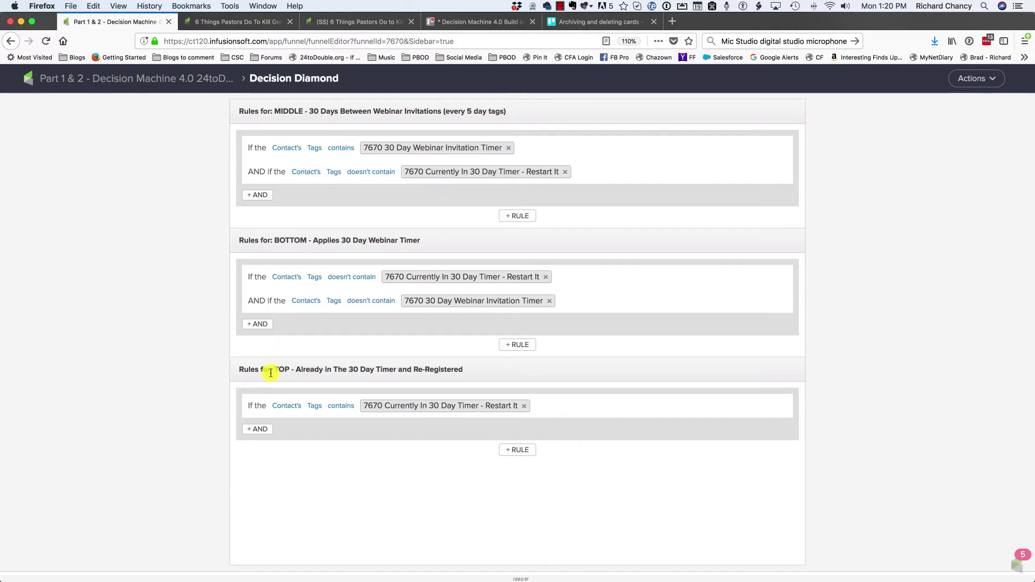
drag(288, 370, 269, 370)
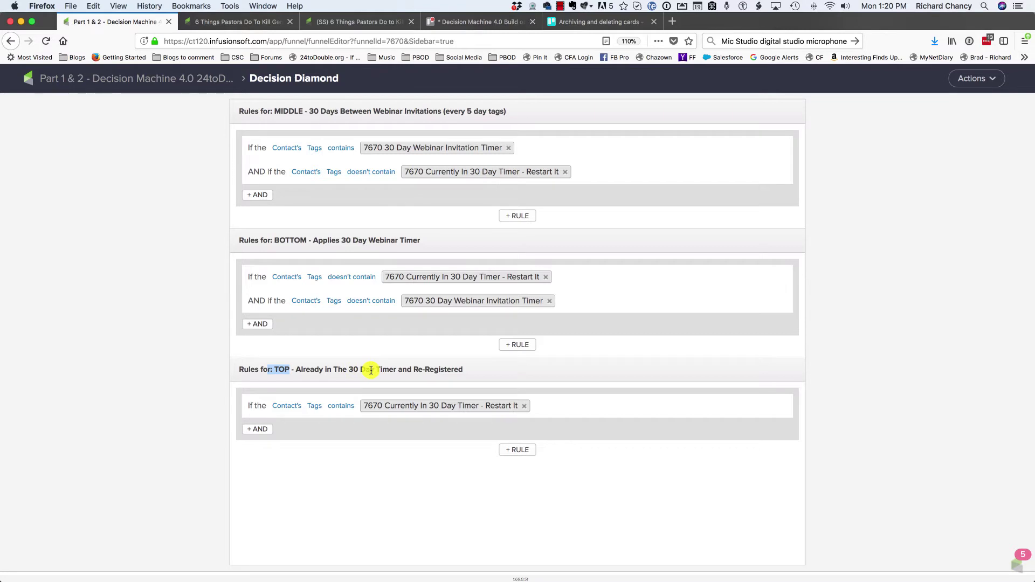
mouse_move(402, 406)
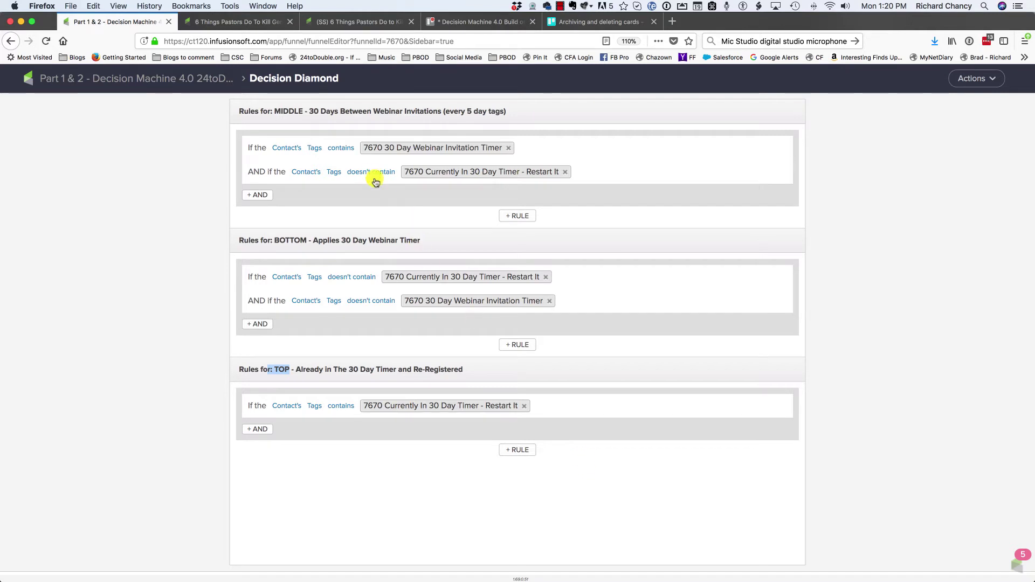
mouse_move(380, 149)
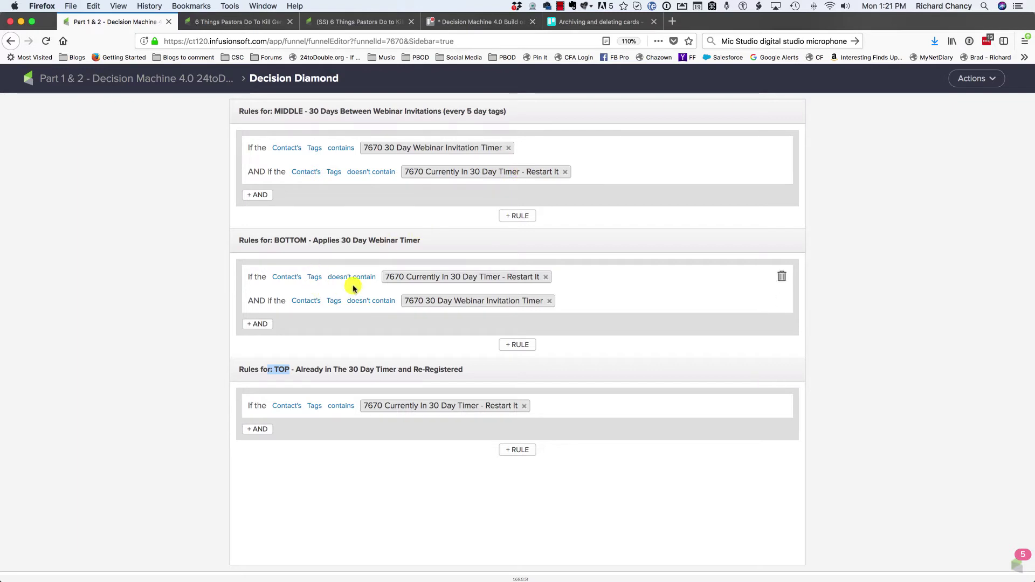
click(130, 79)
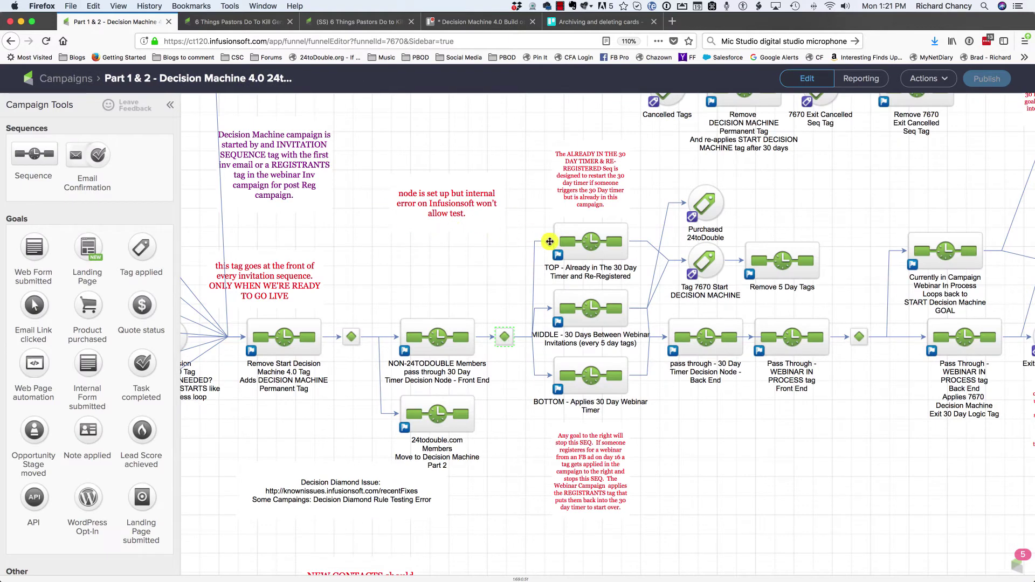
Check which tags the TOP - Already in The 30 Day Timer and Re-Registered sequence removes and applies, without changing them, and return to the campaign.
double_click(574, 247)
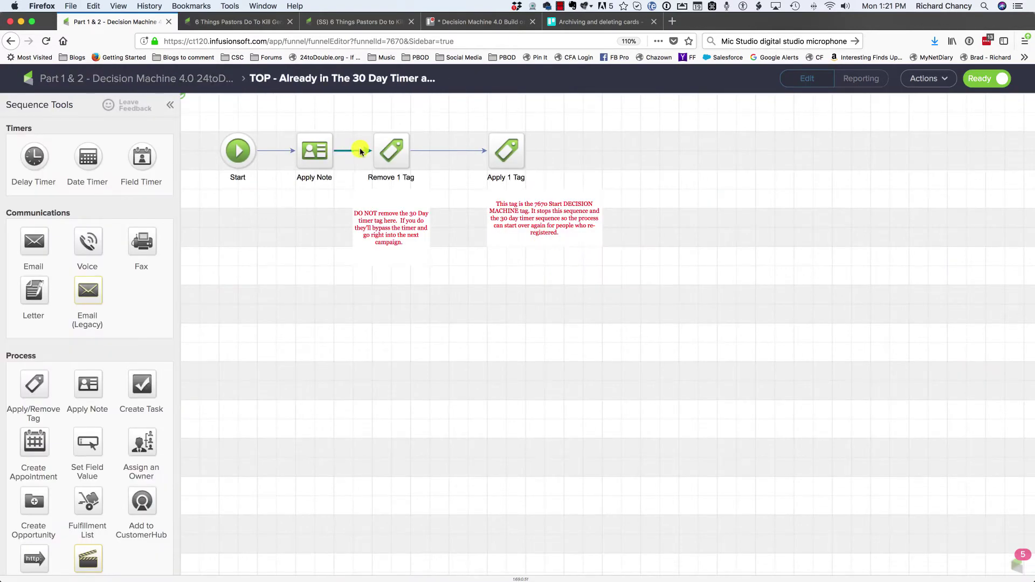
double_click(388, 146)
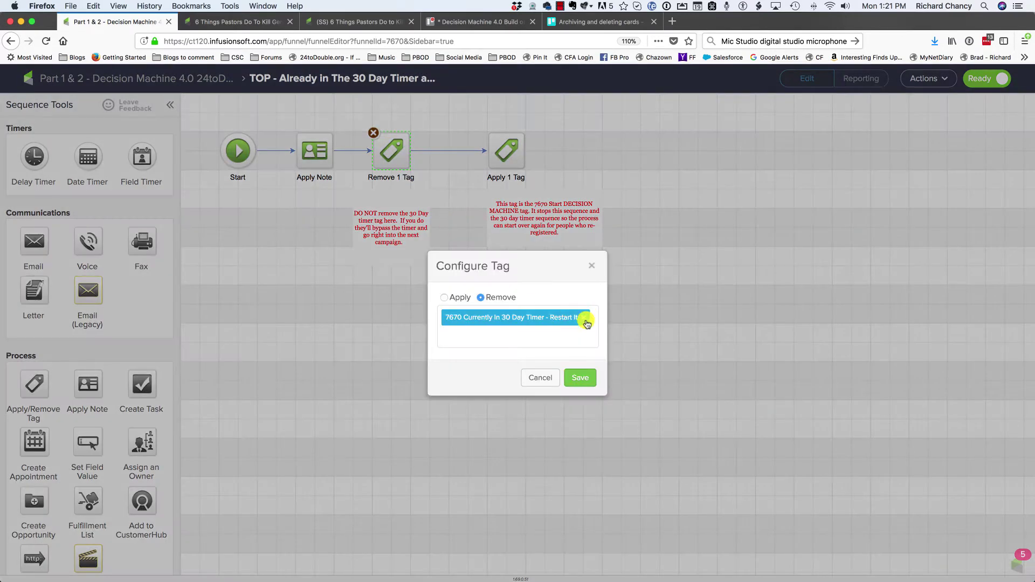
click(542, 377)
click(509, 152)
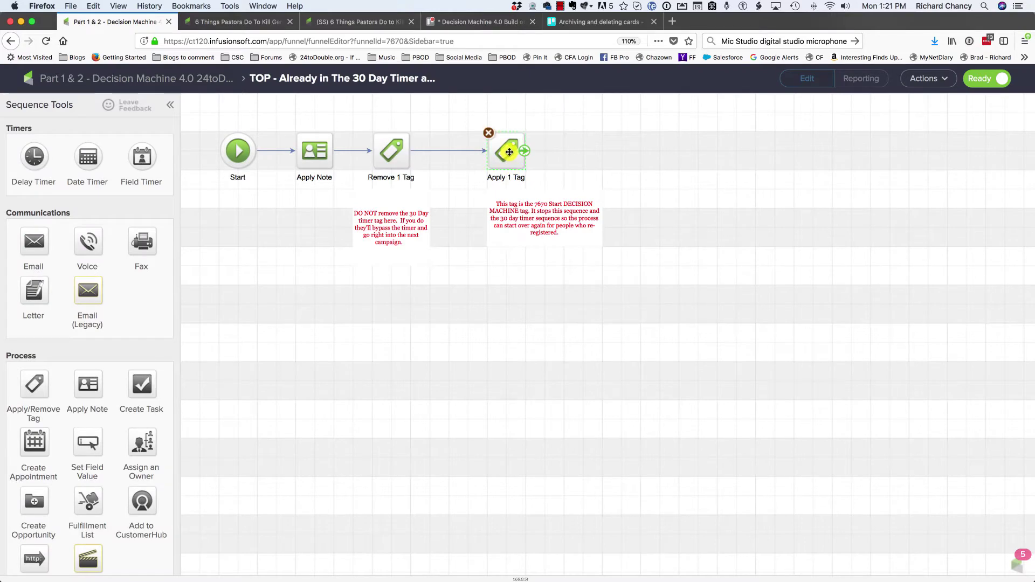
double_click(509, 152)
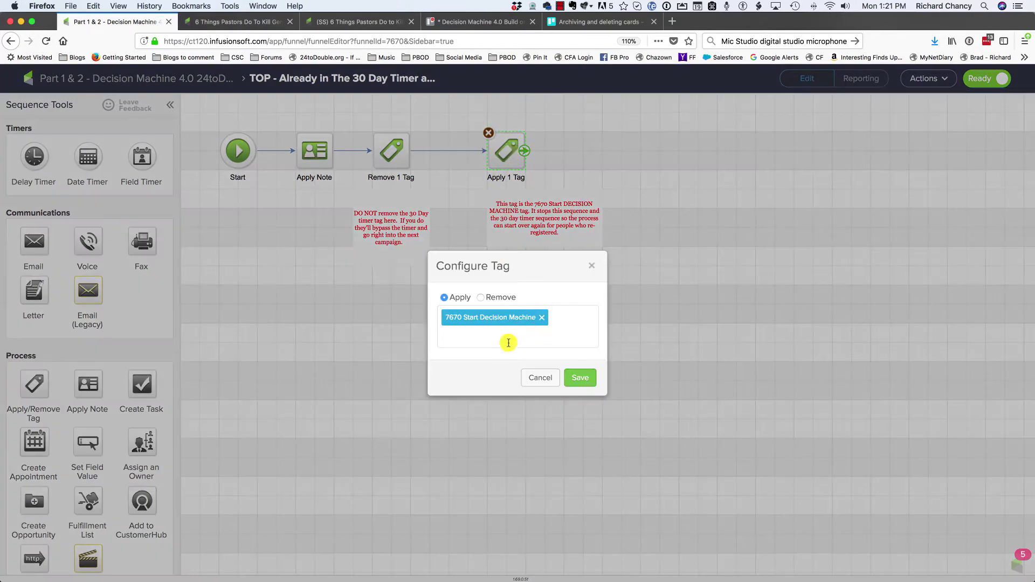
click(542, 379)
click(541, 379)
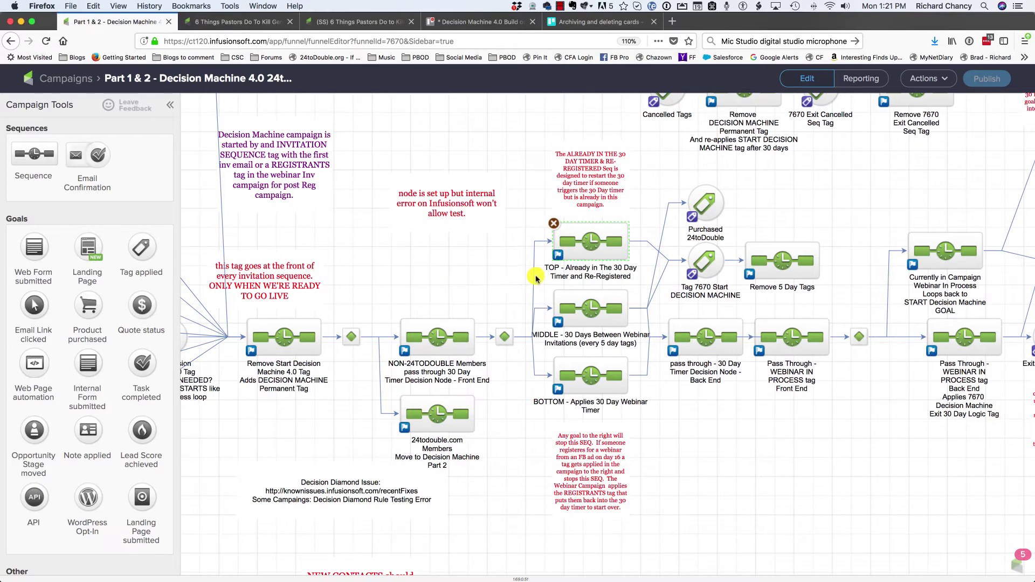
scroll(539, 272, left, 5)
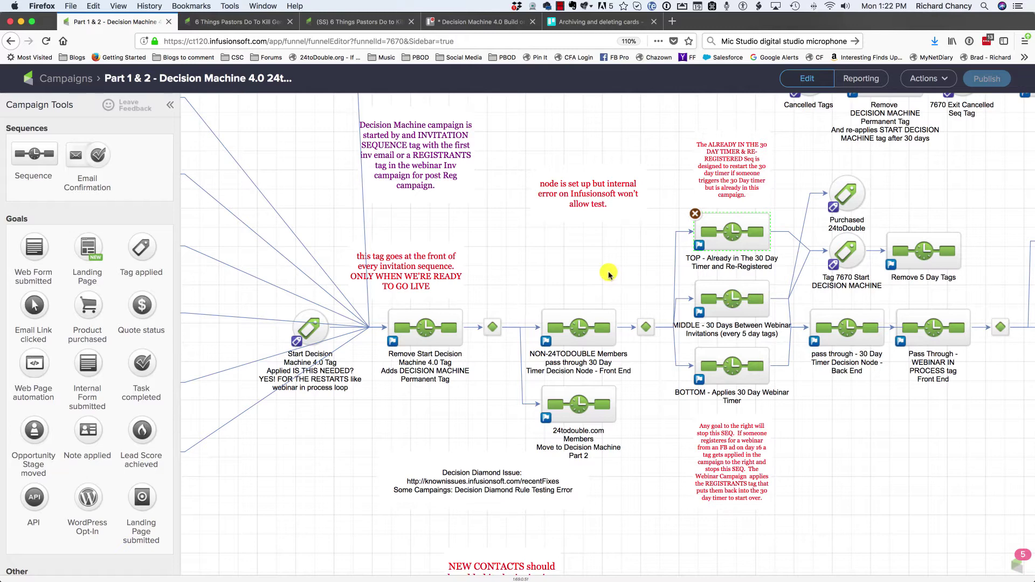
drag(577, 273, 469, 273)
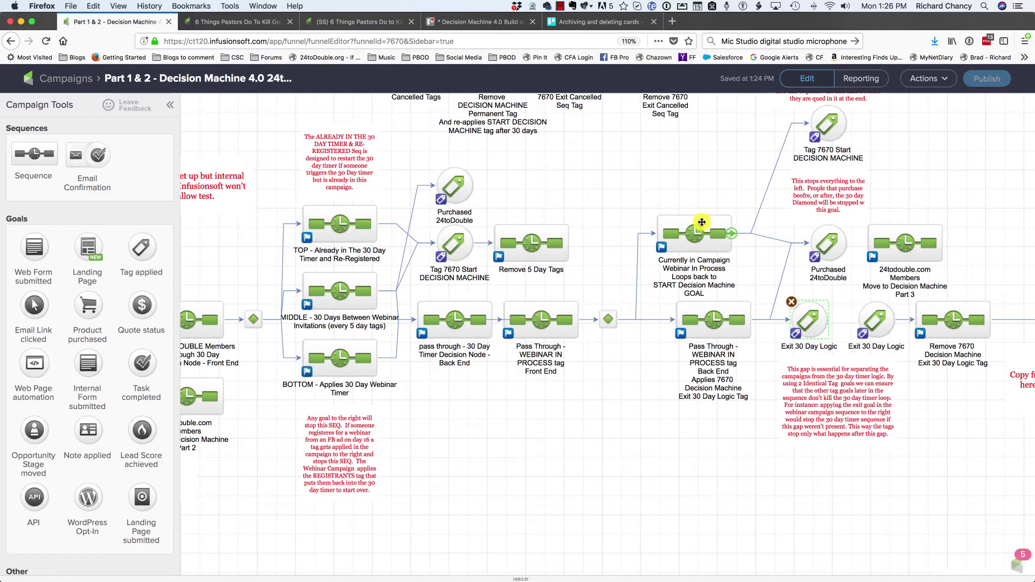
Check which tags the Currently in Campaign Webinar In Process sequence removes and applies, without changing them, and return to the campaign.
click(677, 225)
double_click(677, 225)
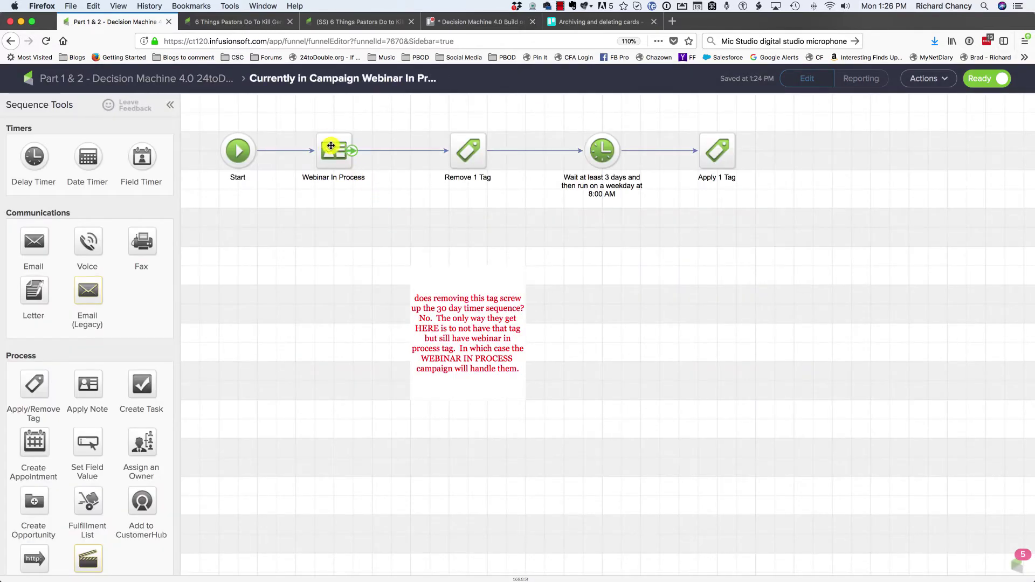
click(465, 148)
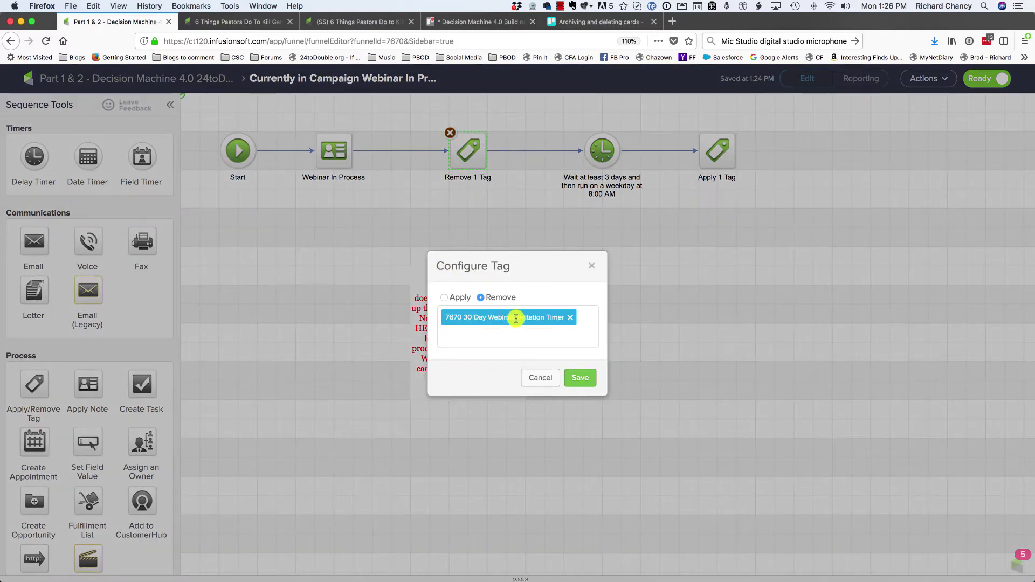
click(540, 379)
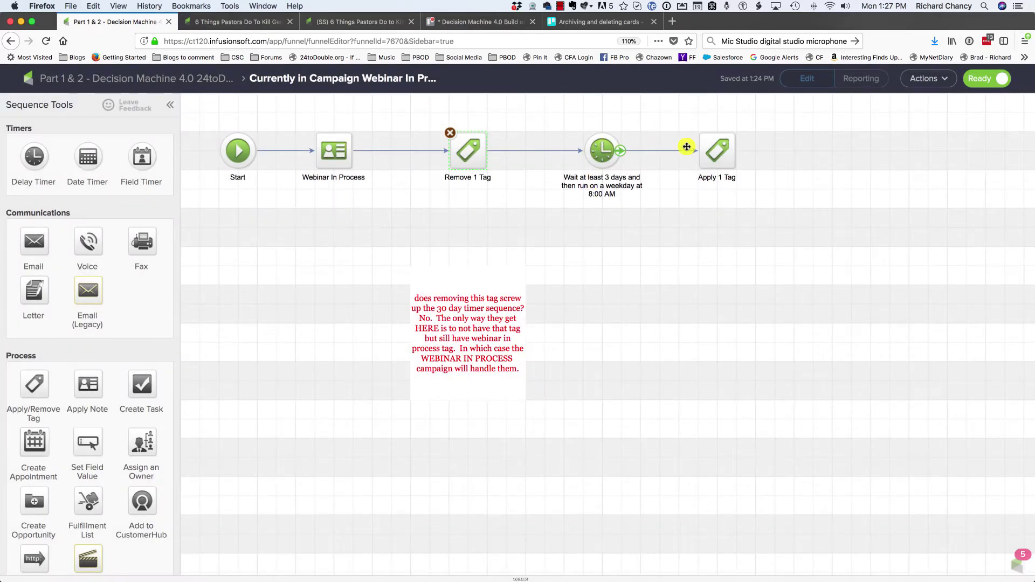
click(713, 148)
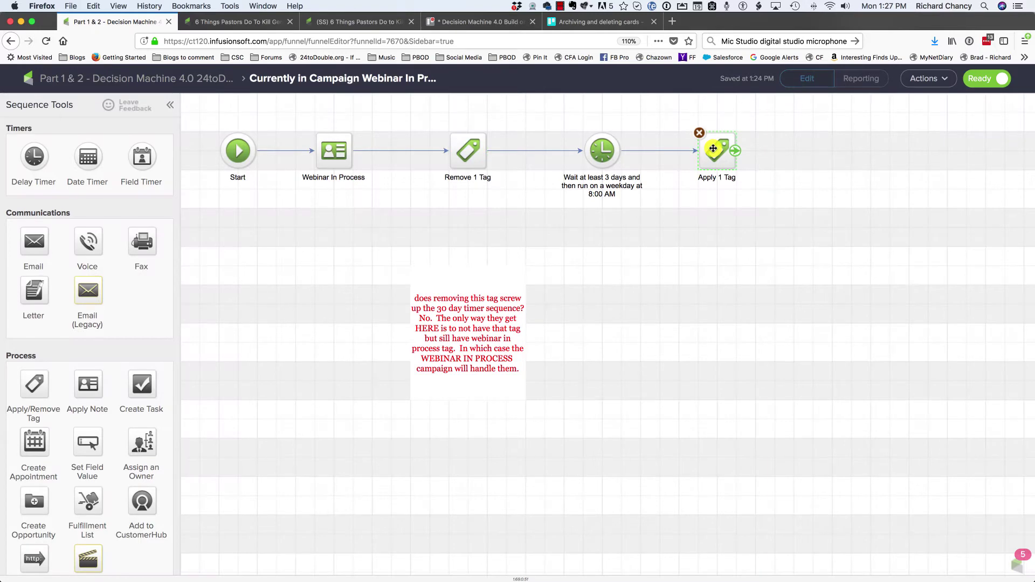
double_click(713, 148)
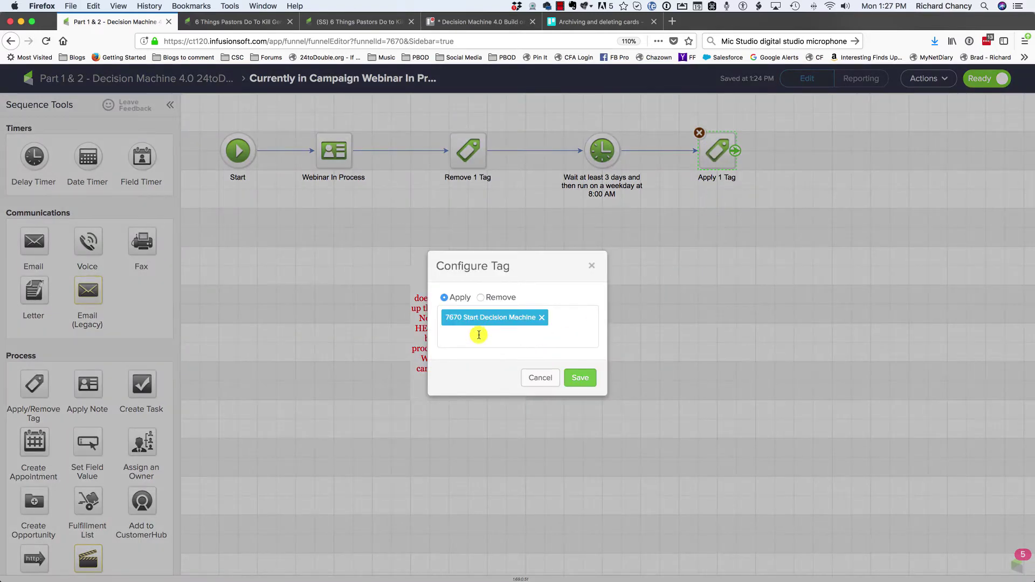
click(538, 379)
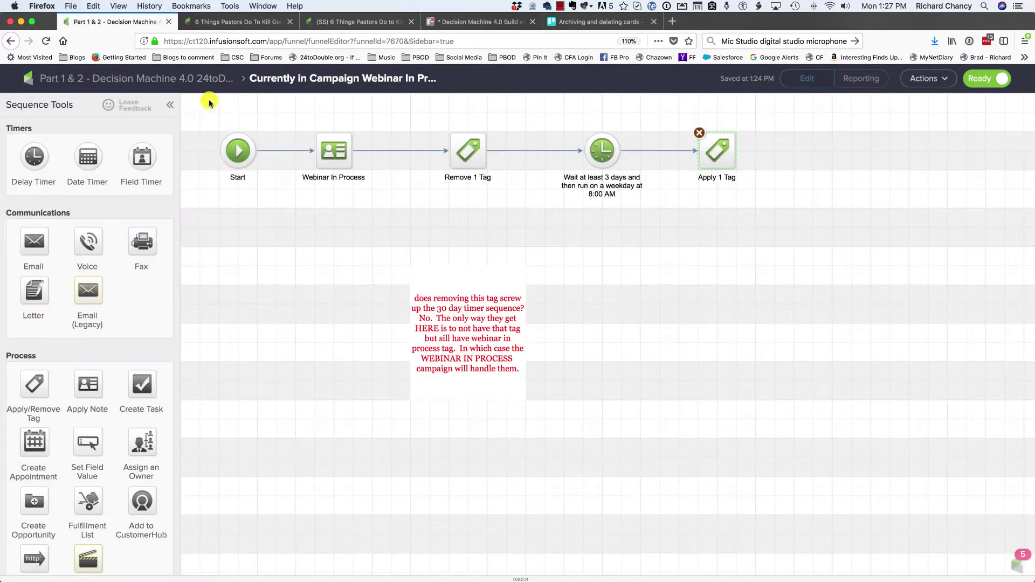
double_click(315, 315)
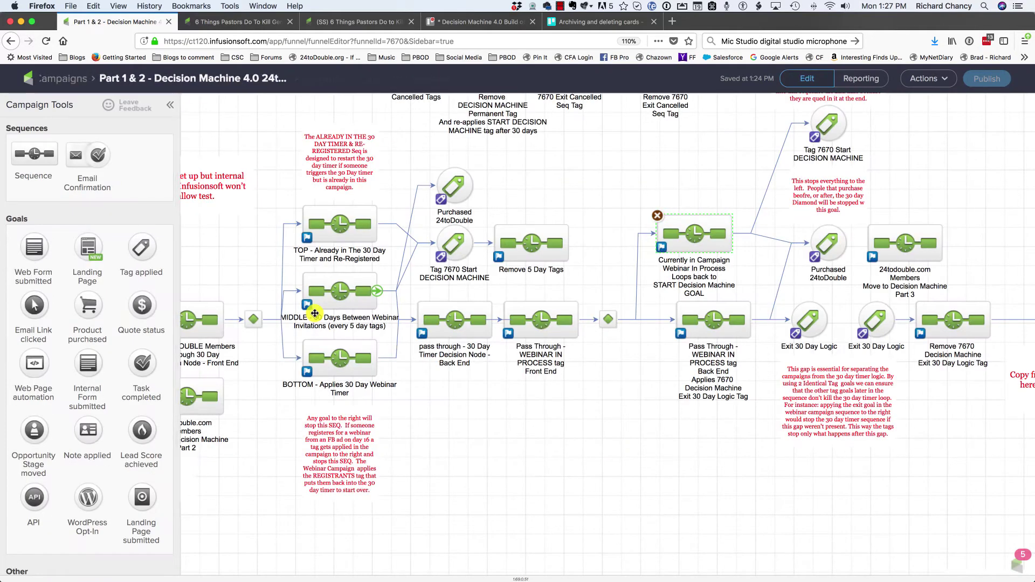
Retrace the campaign flow from the Start Decision Machine goals through the 30-day timer and Webinar In Process sequences to the Exit 30 Day Logic goals.
drag(487, 471, 787, 449)
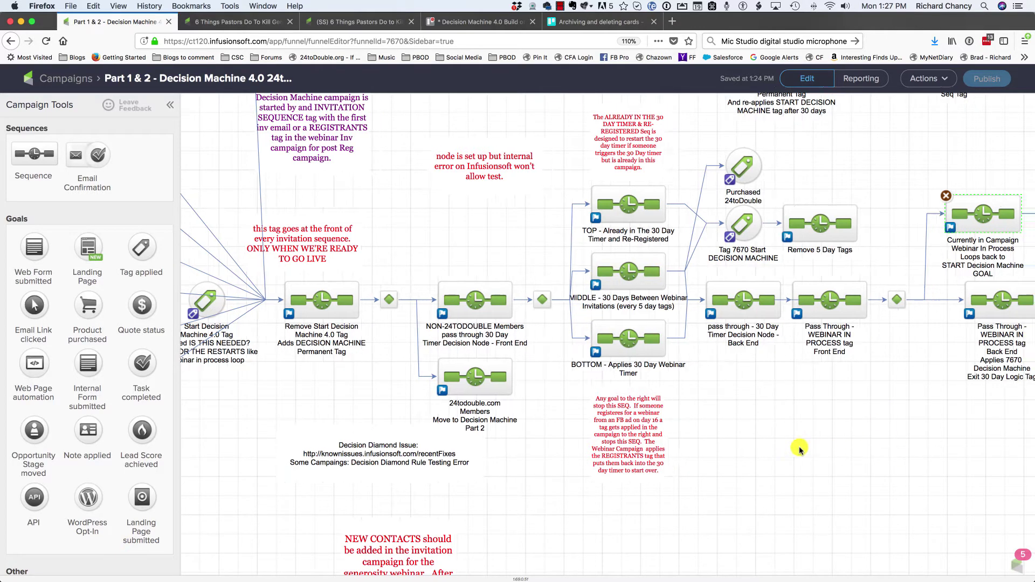
scroll(888, 449, right, 4)
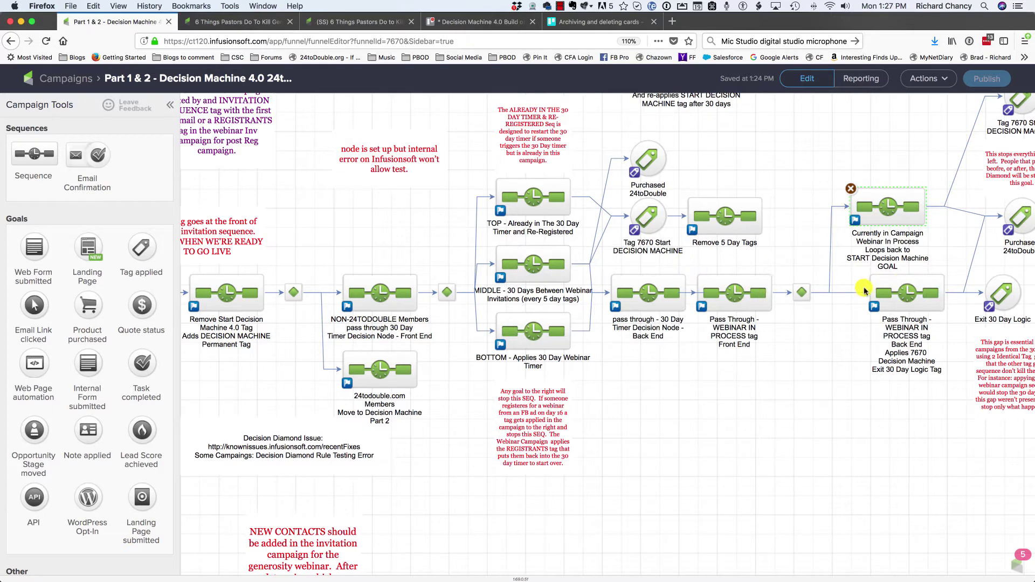
drag(776, 371, 604, 371)
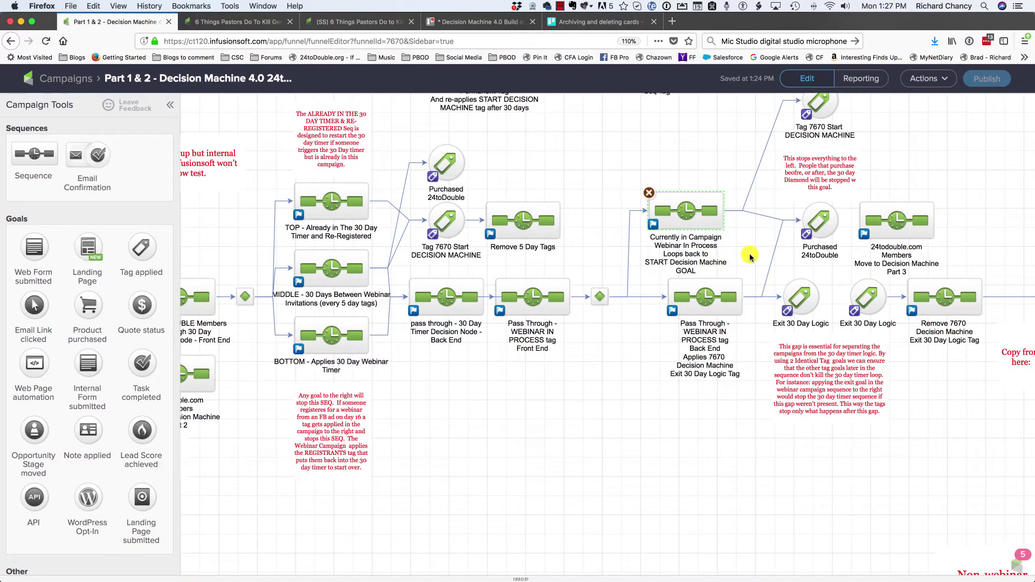
drag(750, 257, 726, 281)
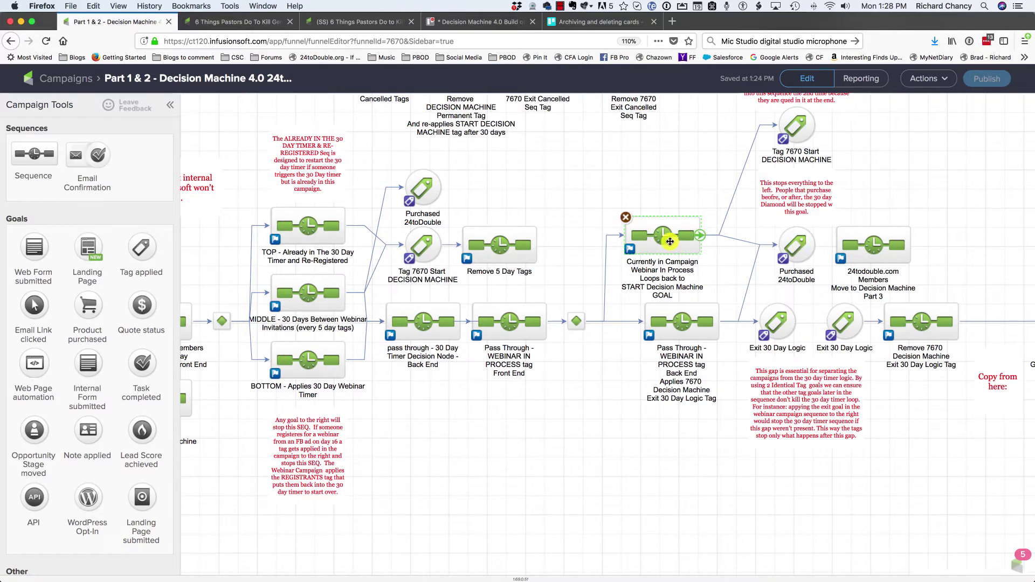
scroll(716, 436, left, 8)
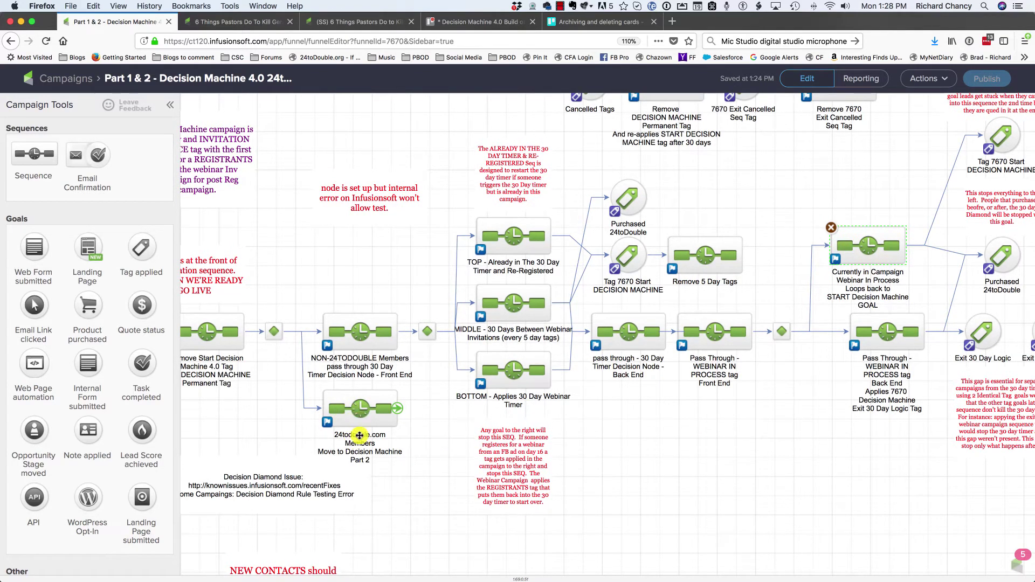
scroll(691, 437, right, 5)
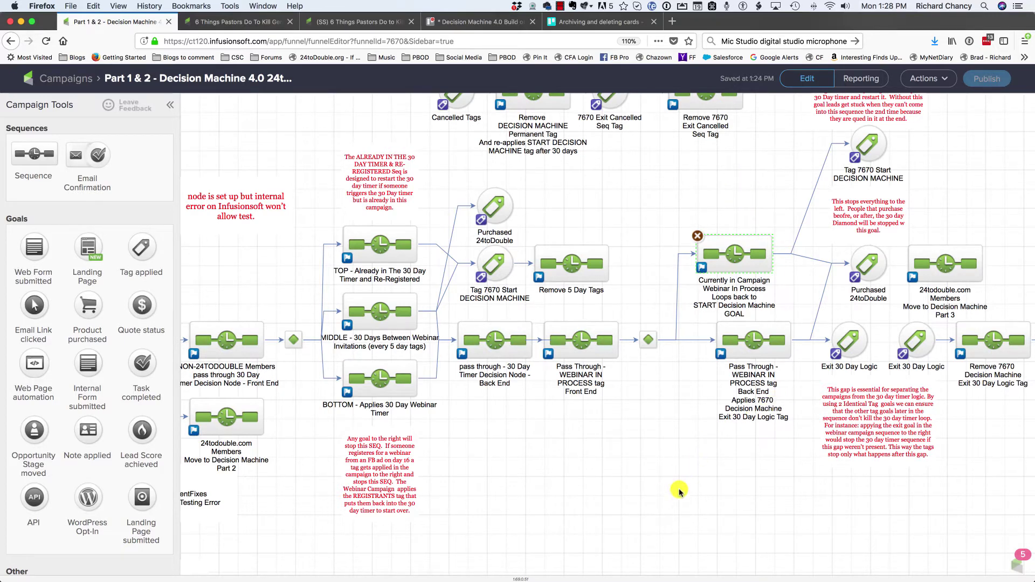
drag(659, 481, 533, 475)
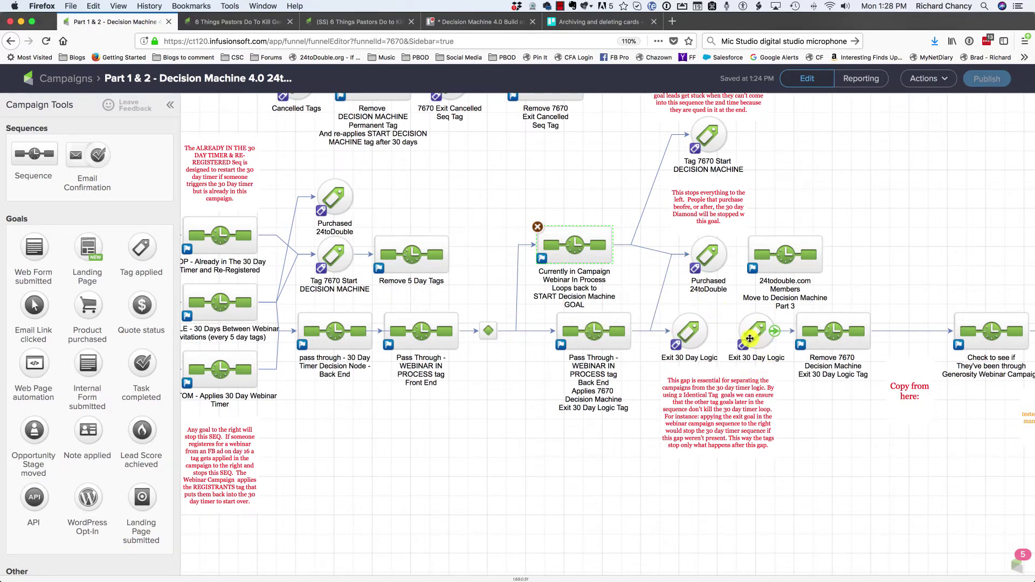
drag(616, 500, 582, 500)
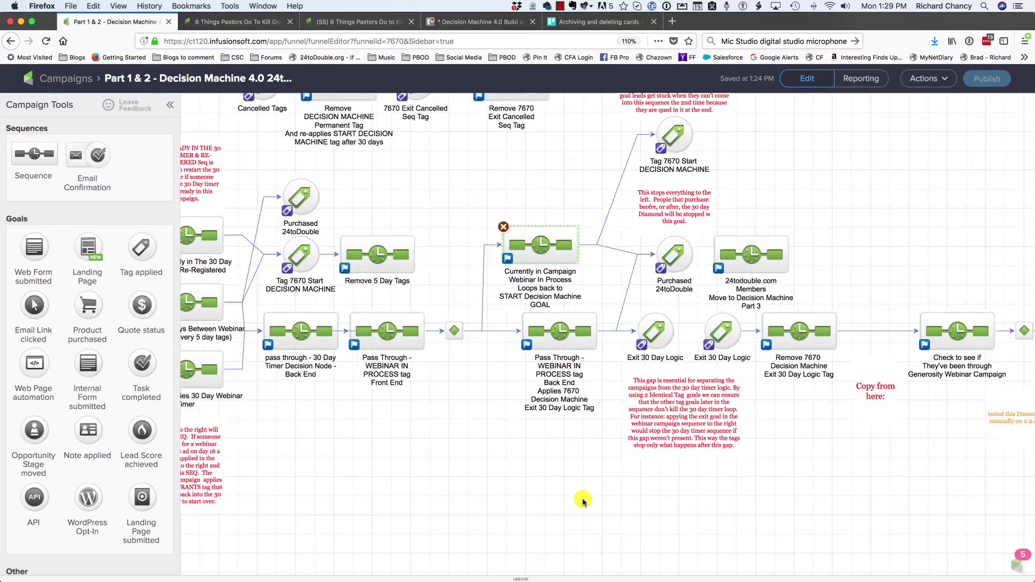
Examine the 6 Things Pastors Do To Kill Generosity section of the campaign, including the block between the "Copy from here" and "Copy to here" notes.
key(super+minus)
key(super+minus)
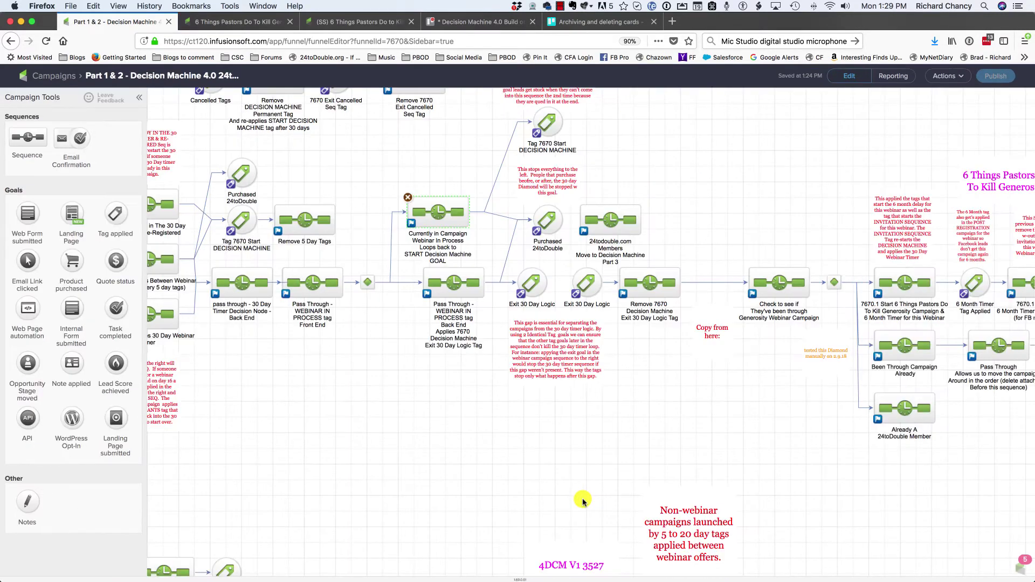
drag(658, 451, 420, 425)
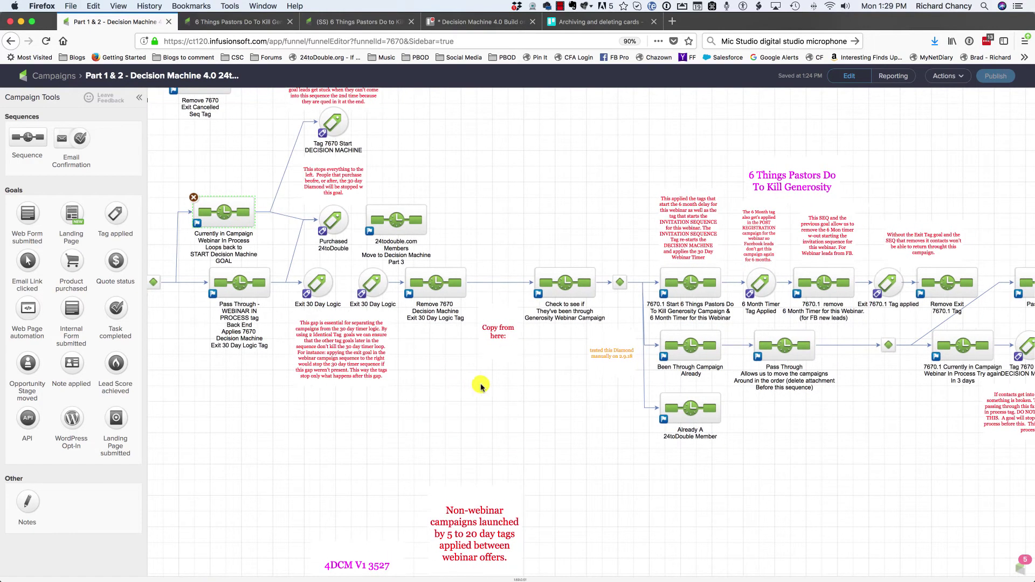
drag(481, 387, 439, 381)
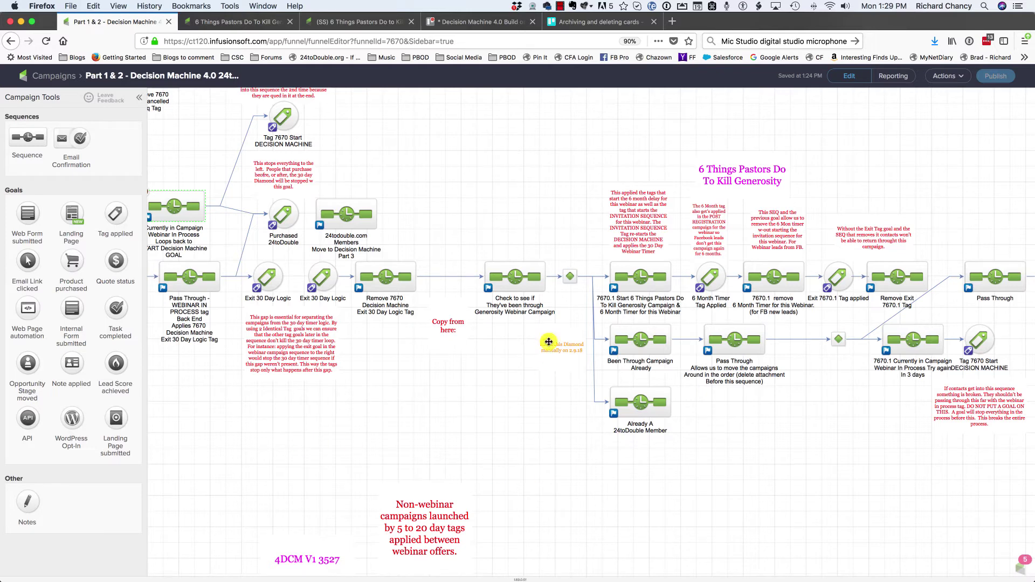
drag(538, 429, 526, 427)
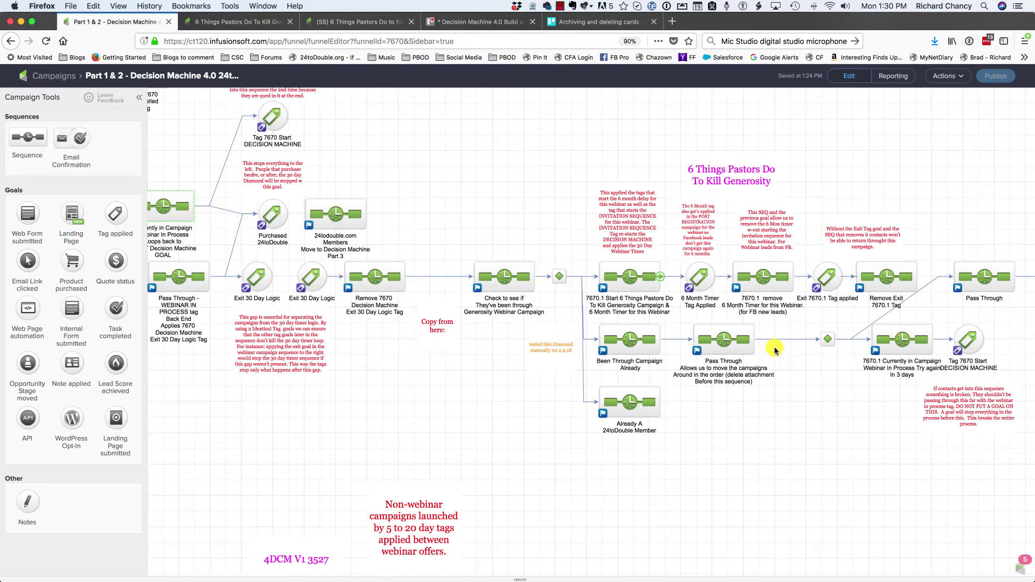
key(super+minus)
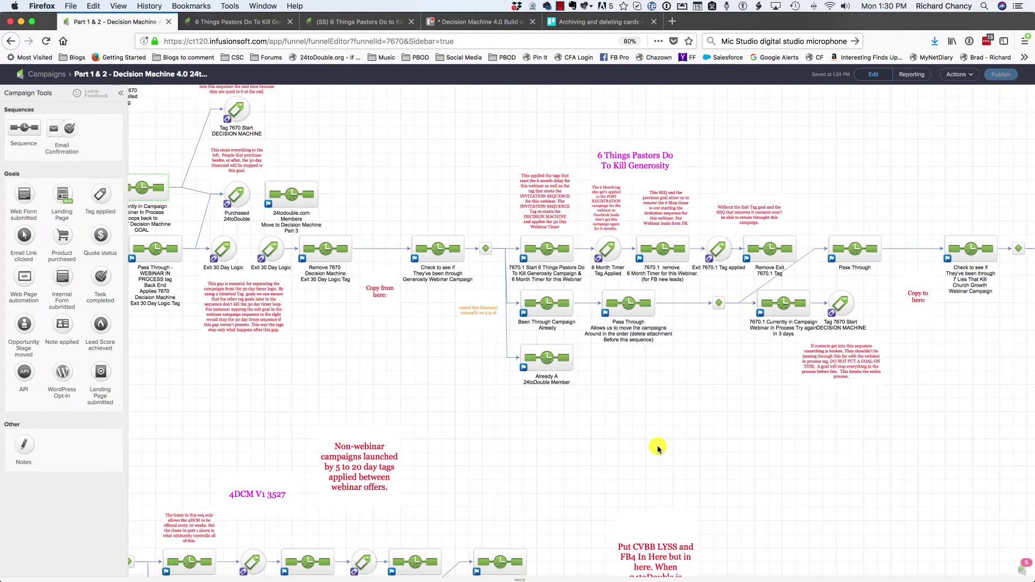
drag(658, 448, 540, 439)
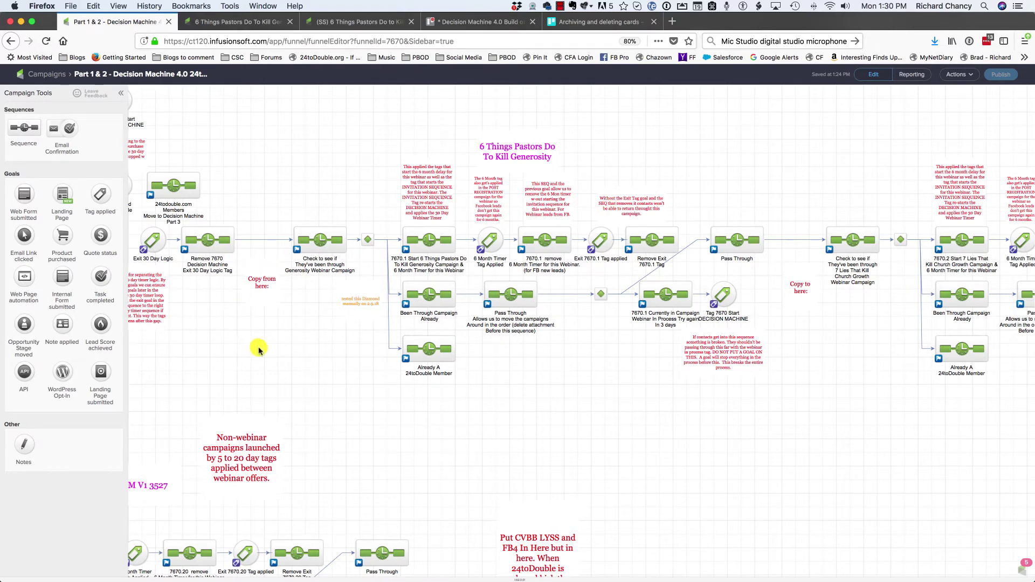
drag(253, 346, 373, 375)
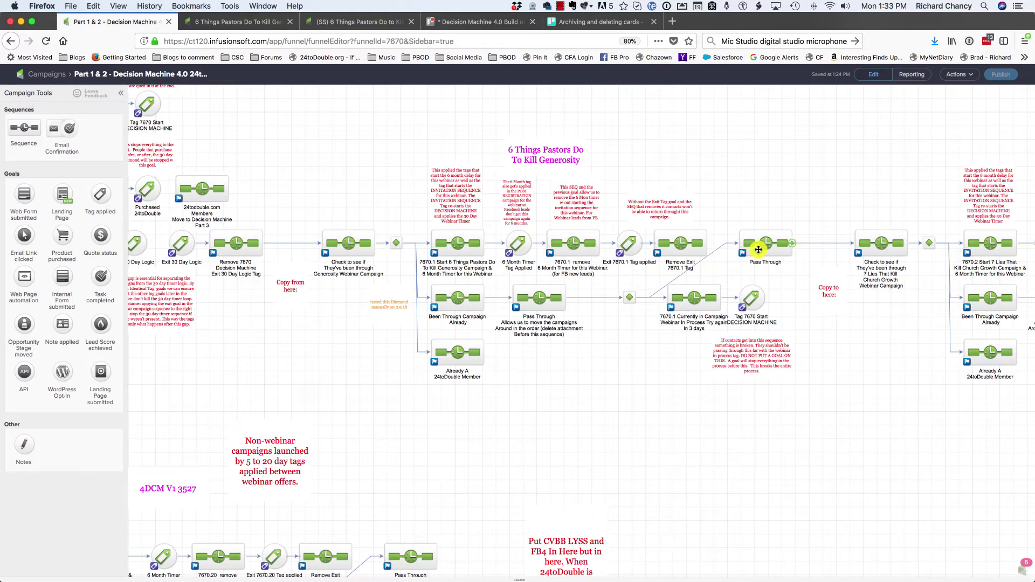
click(286, 286)
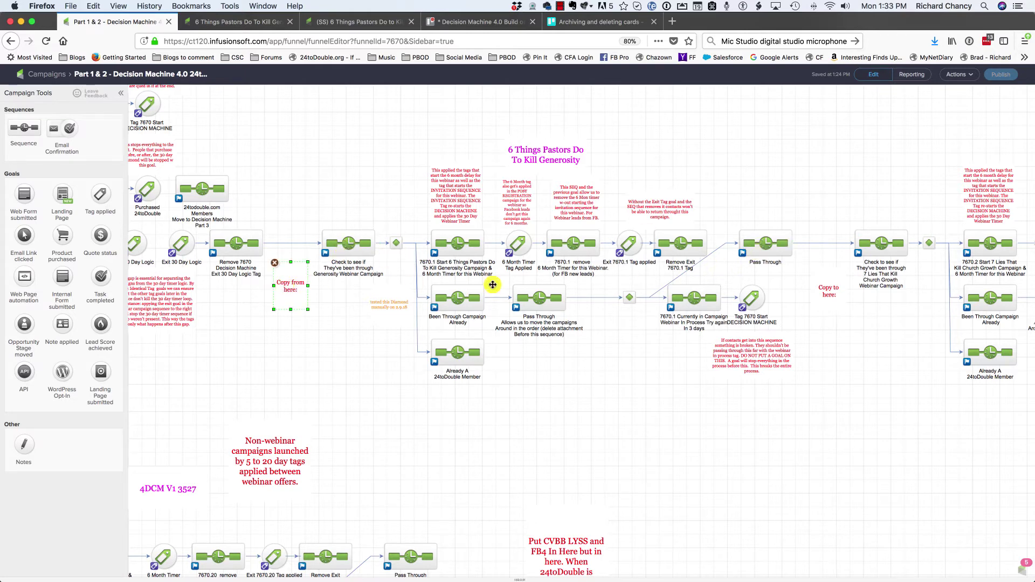
click(825, 291)
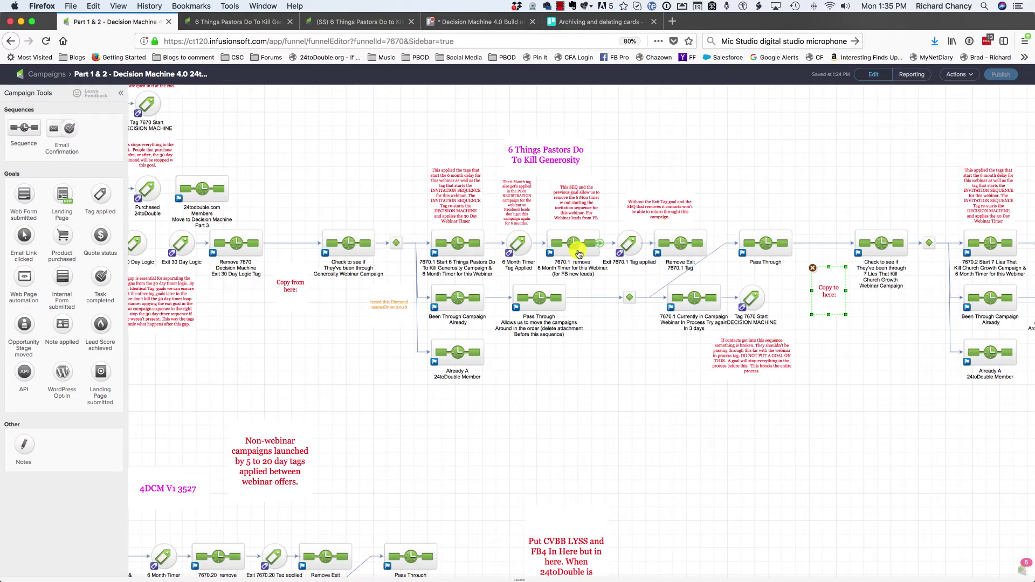
In the sequence that starts the 6 Things Pastors Do To Kill Generosity campaign, check which tags the Apply step adds.
click(456, 244)
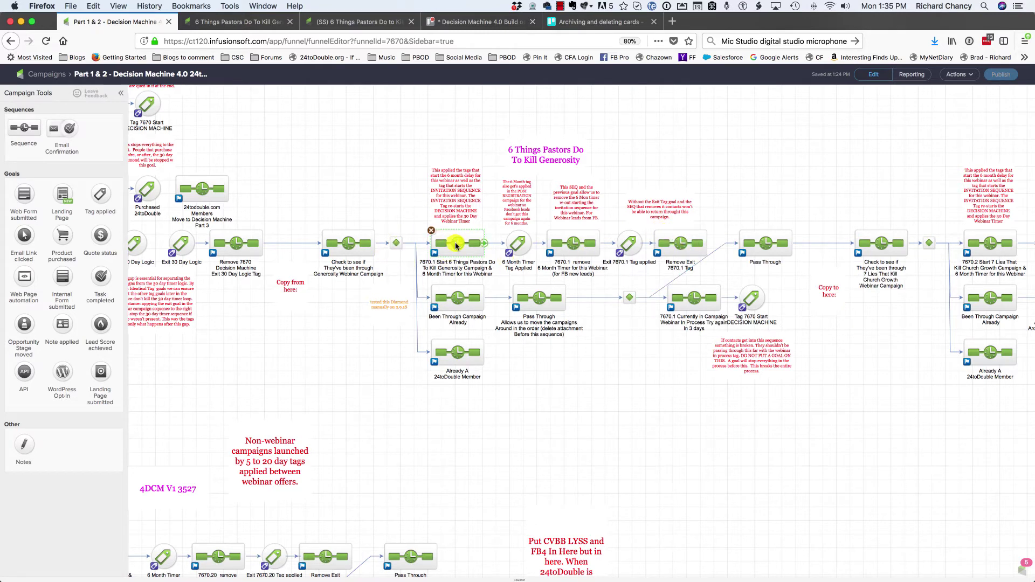
double_click(457, 244)
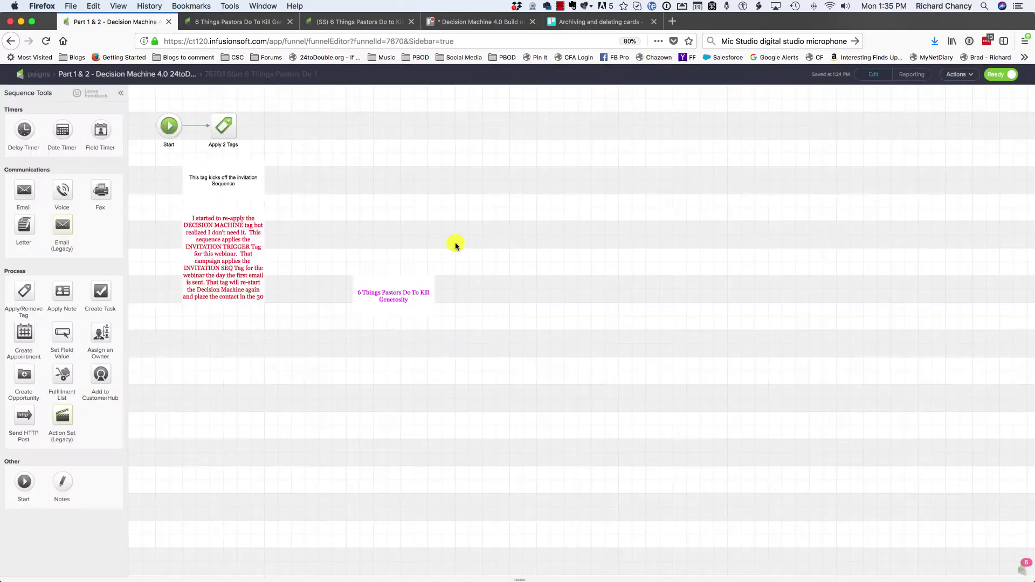
click(224, 124)
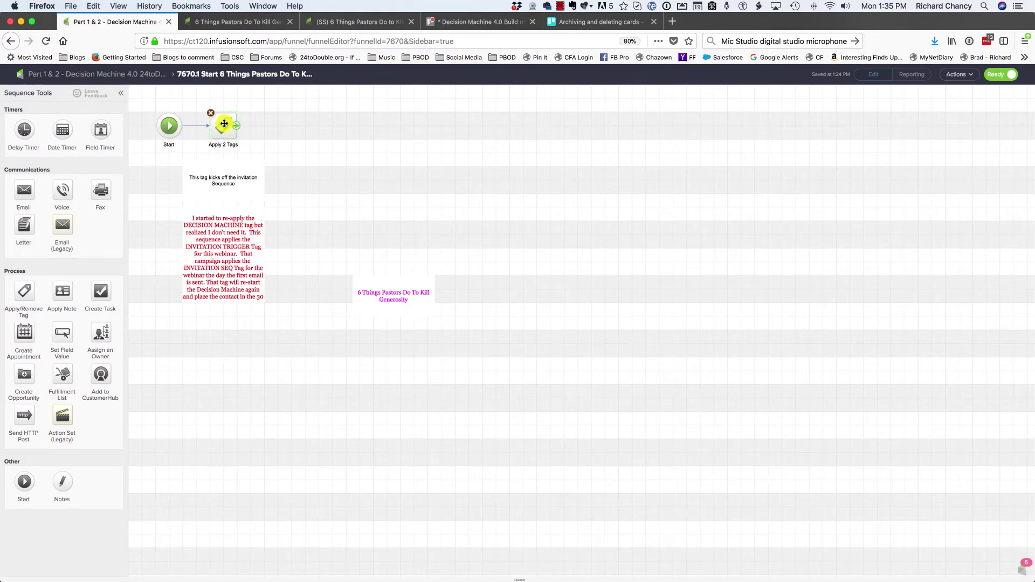
double_click(224, 123)
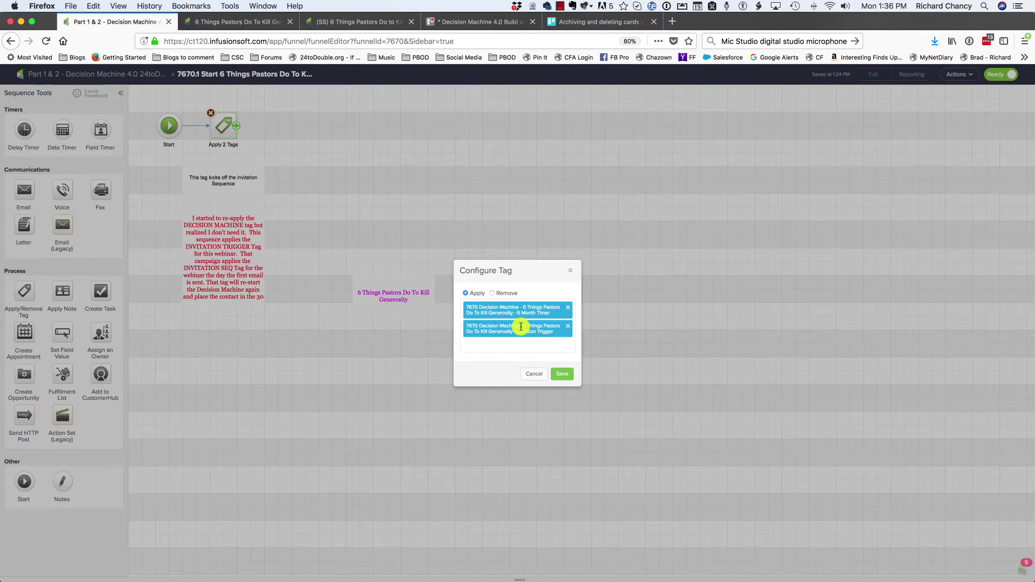
Look over the 6 Things Pastors Do To Kill Generosity invitation campaign, then come back and close the Apply step's tag settings without changes.
click(265, 22)
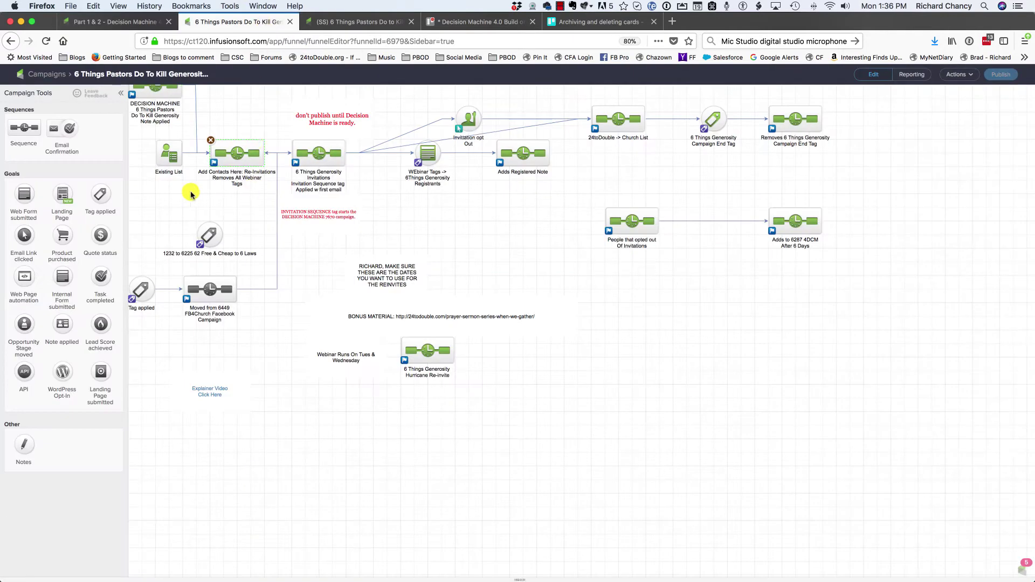
drag(164, 192, 290, 243)
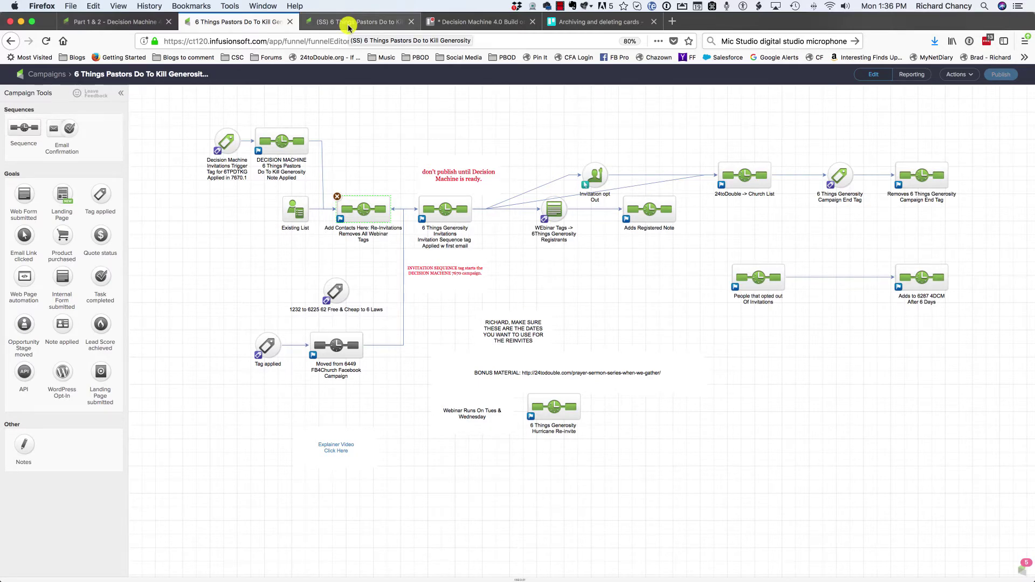
click(124, 22)
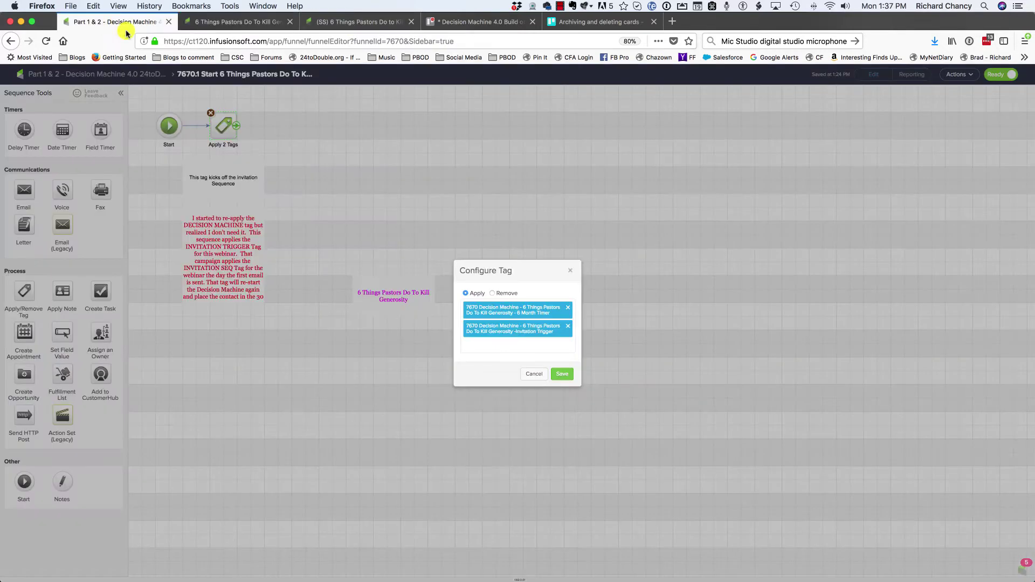
click(534, 373)
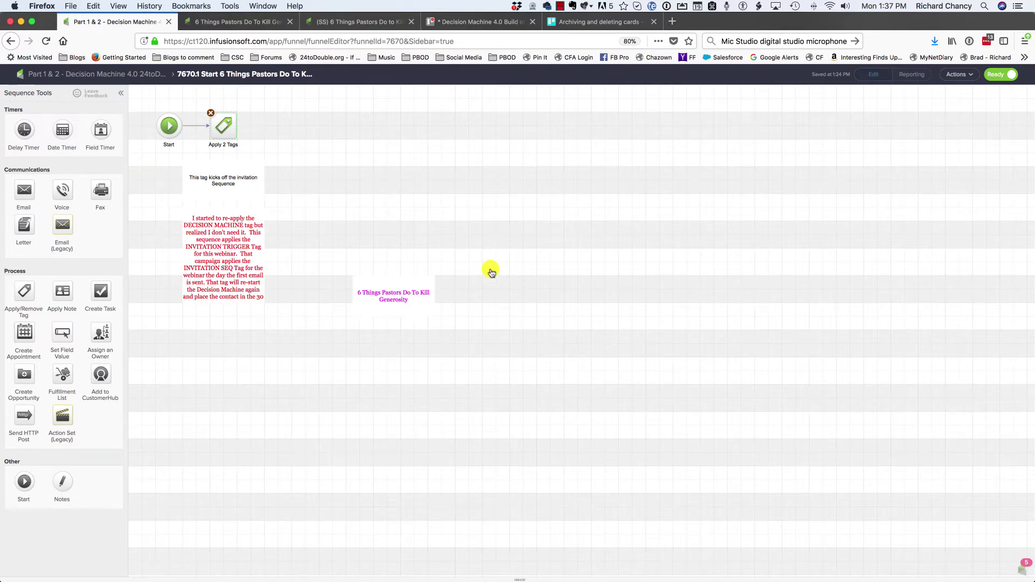
Return to the Decision Machine campaign and check which tag achieves the 6 Month Timer Tag Applied goal, saving it without changes.
double_click(439, 224)
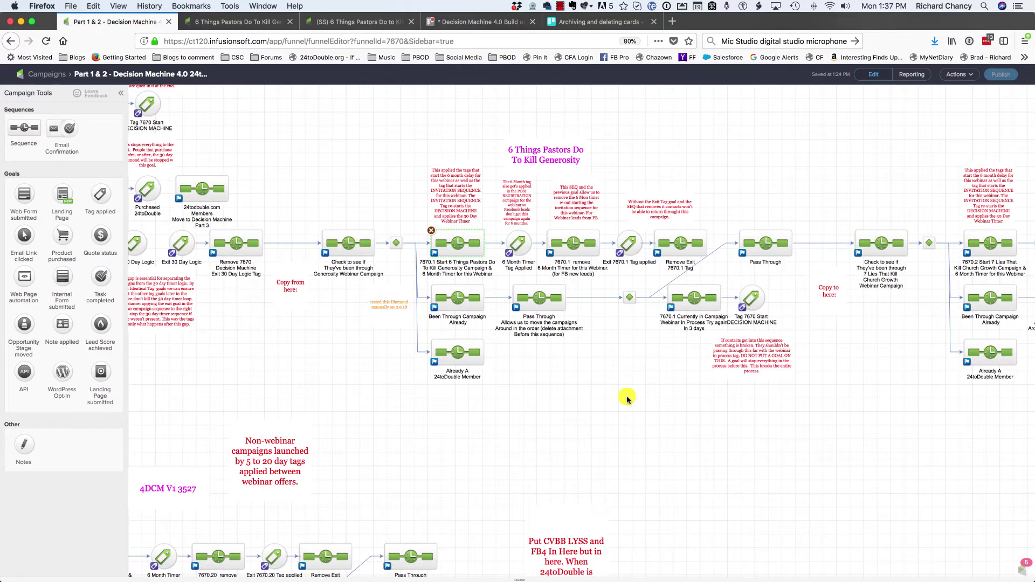
double_click(517, 244)
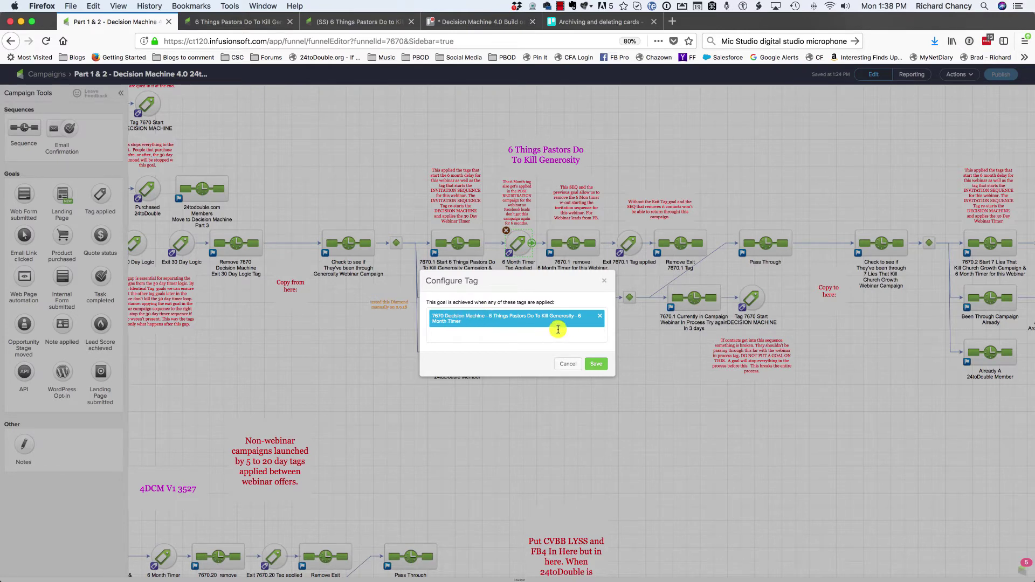
click(595, 364)
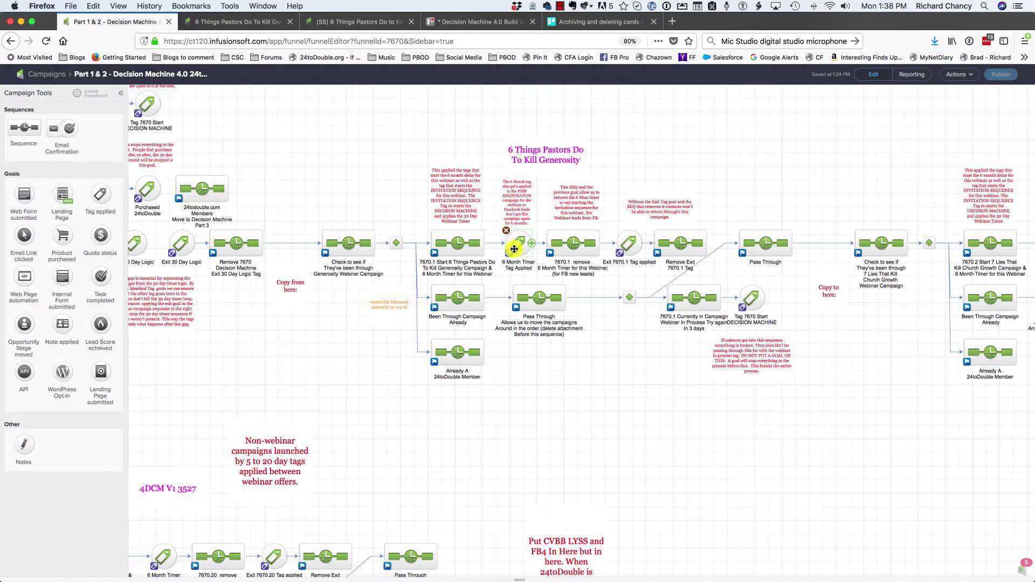
In the (SS) 6 Things Pastors Do to Kill Generosity campaign, check the tag applied by the last step of the Confirmation Email Generosity sequence.
click(379, 23)
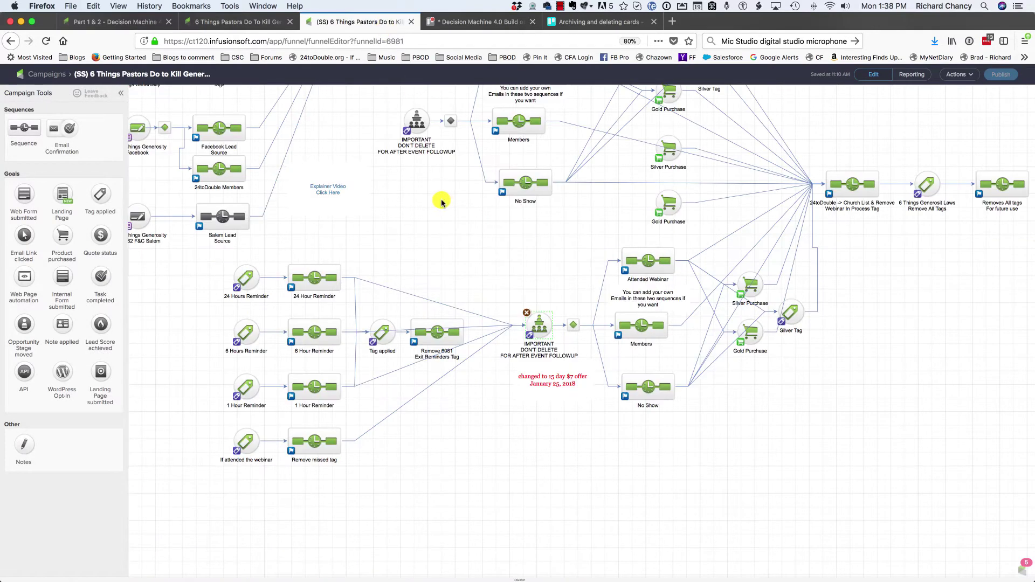
drag(455, 227, 466, 448)
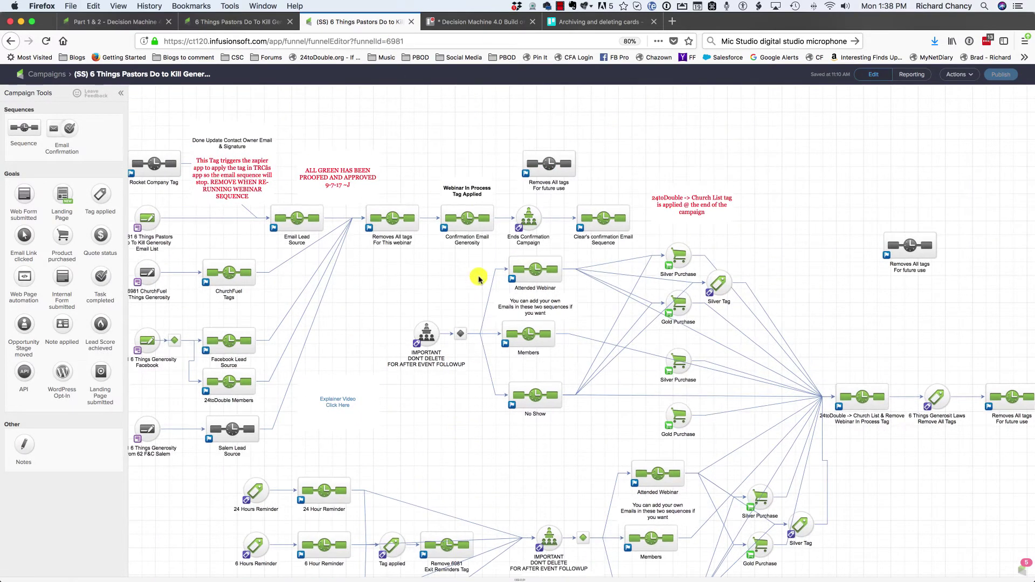
double_click(458, 222)
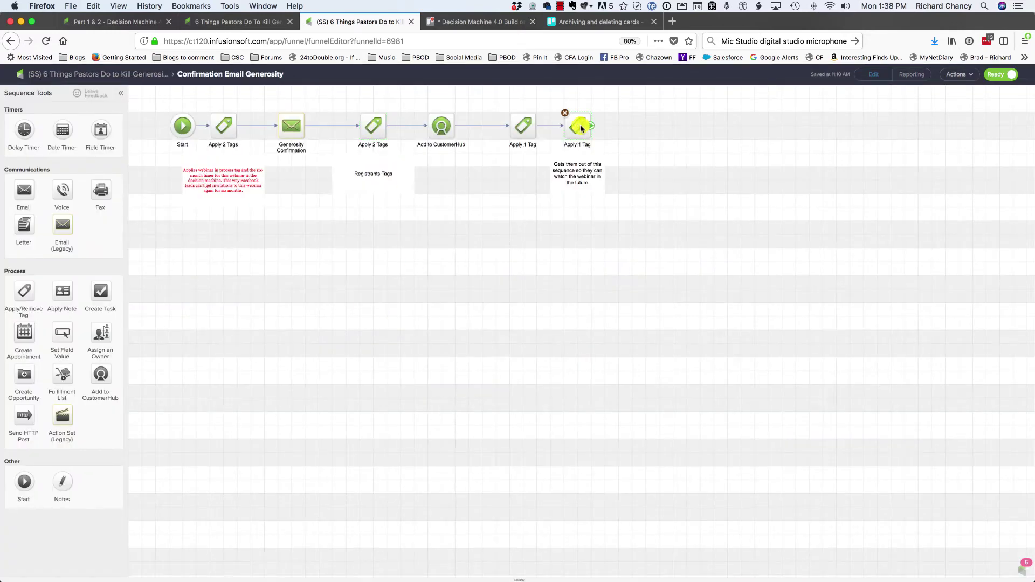
double_click(579, 126)
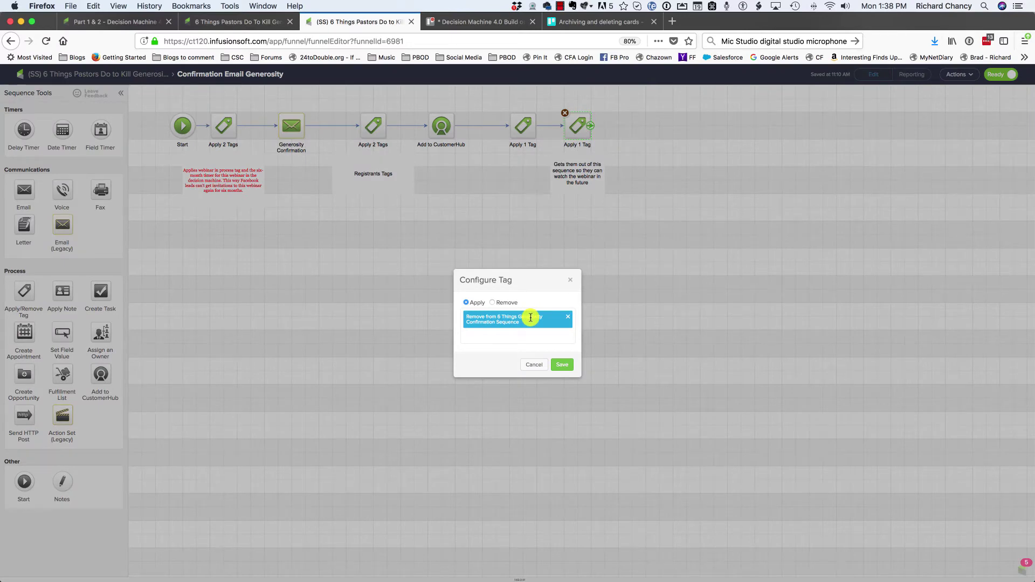
Look over the Decision Machine campaign's layout, then return to the tag settings in the Confirmation Email Generosity sequence.
click(129, 22)
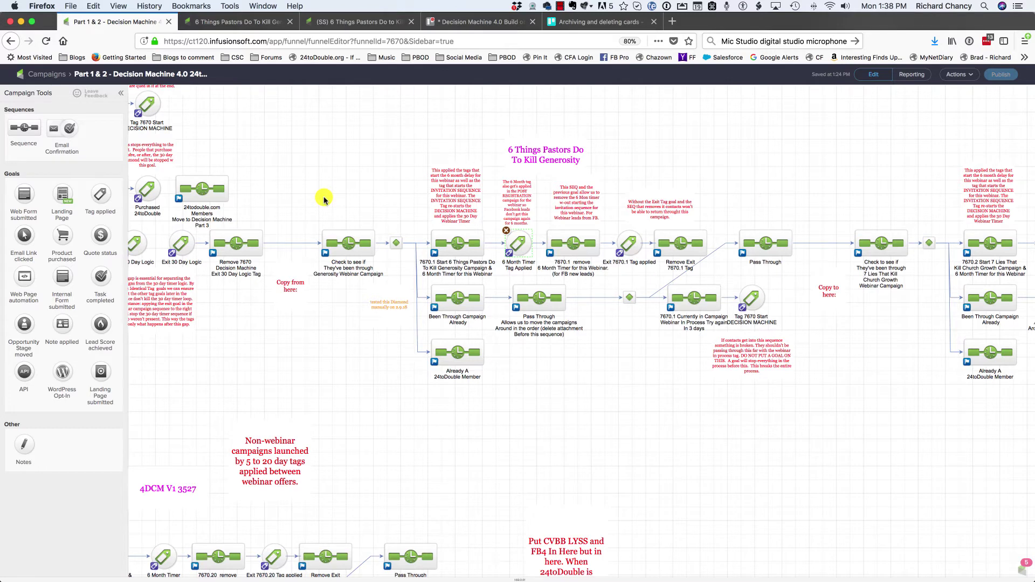
key(super+minus)
key(super+minus)
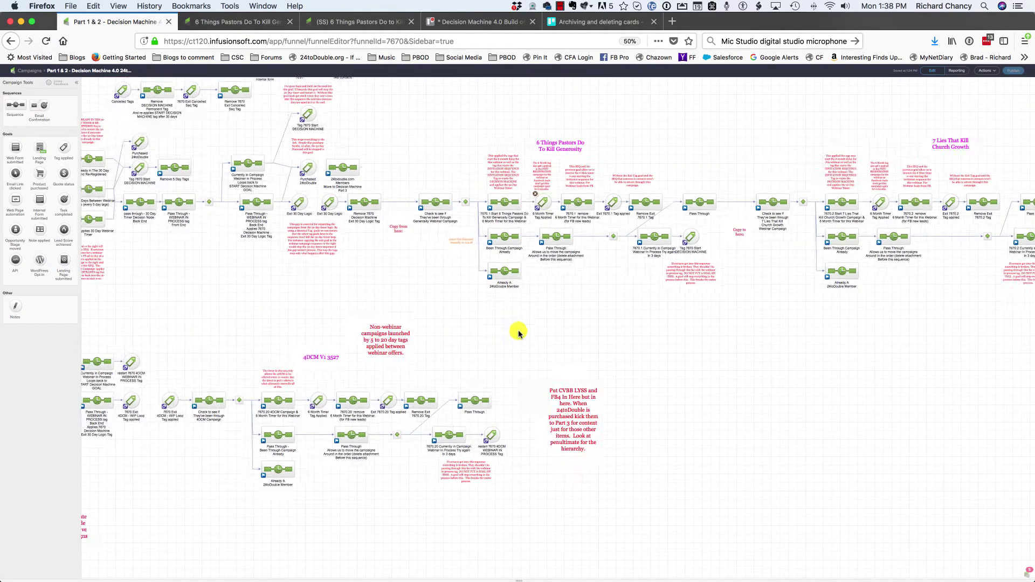
click(359, 21)
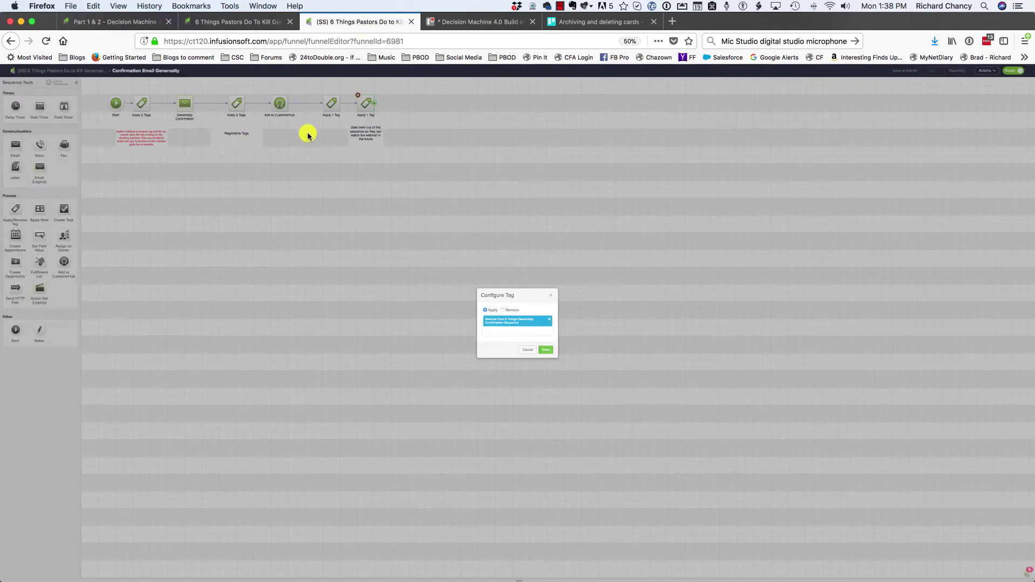
key(super+plus)
key(super+plus)
key(super+plus)
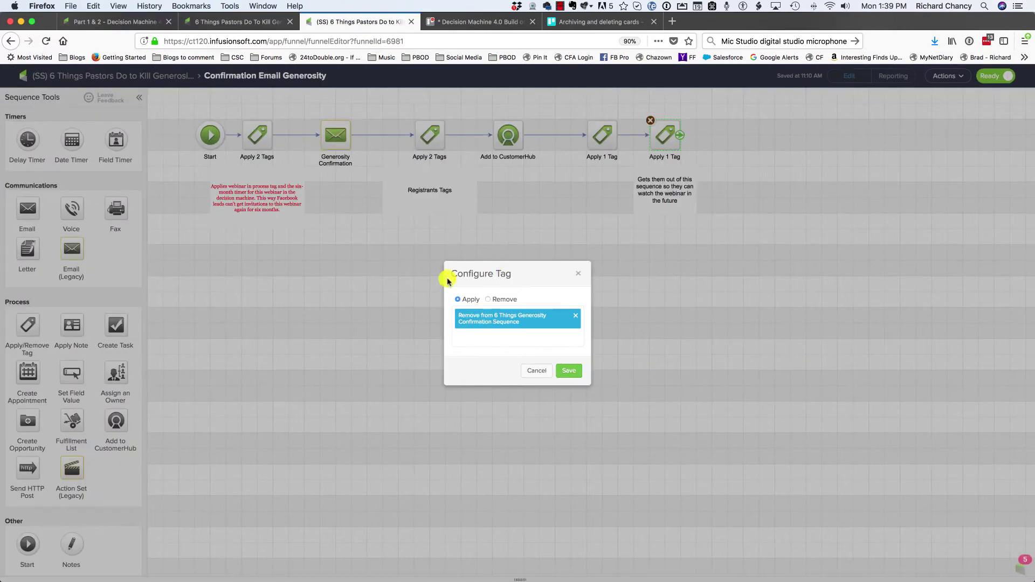
Back in the Decision Machine campaign, check which tags achieve the 6 Things Pastors Do To Kill Generosity registrants goal, and cancel without changes.
click(156, 21)
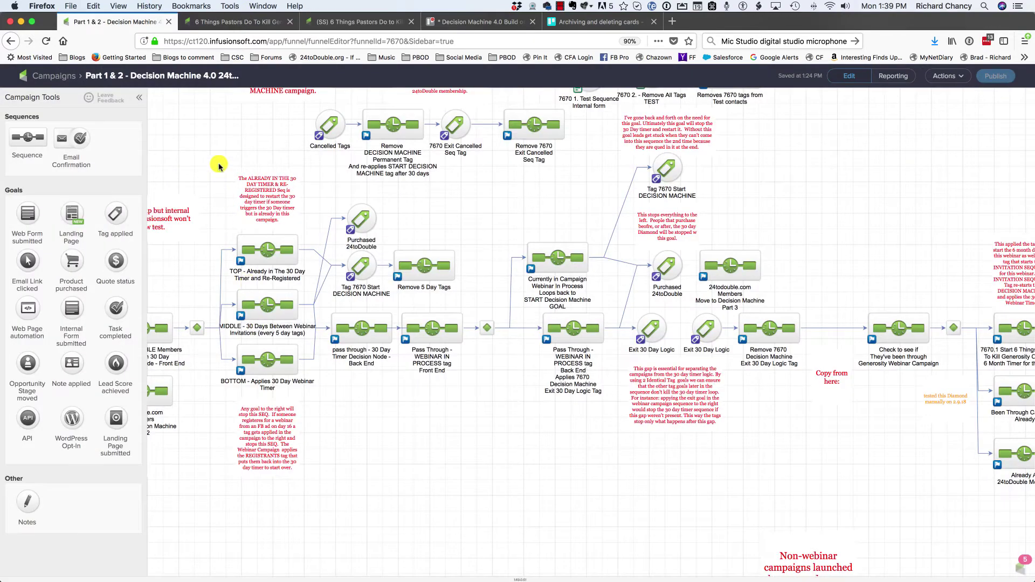
scroll(194, 151, left, 15)
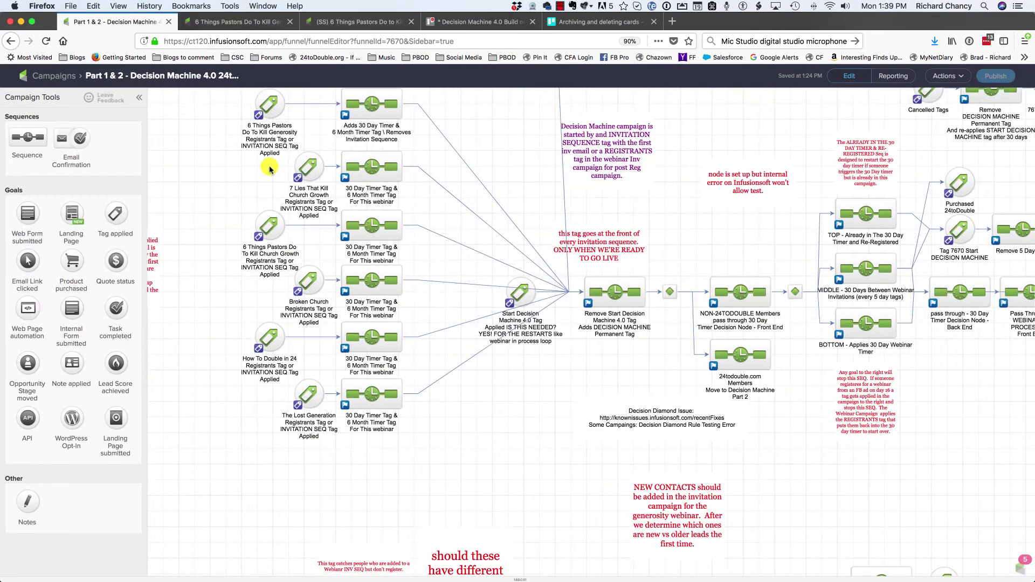
double_click(268, 106)
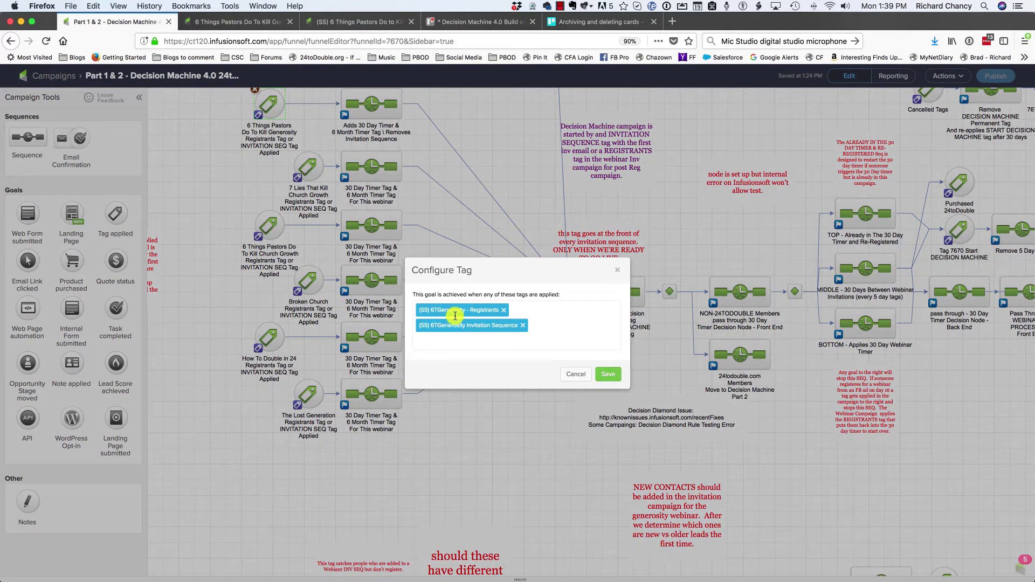
click(575, 375)
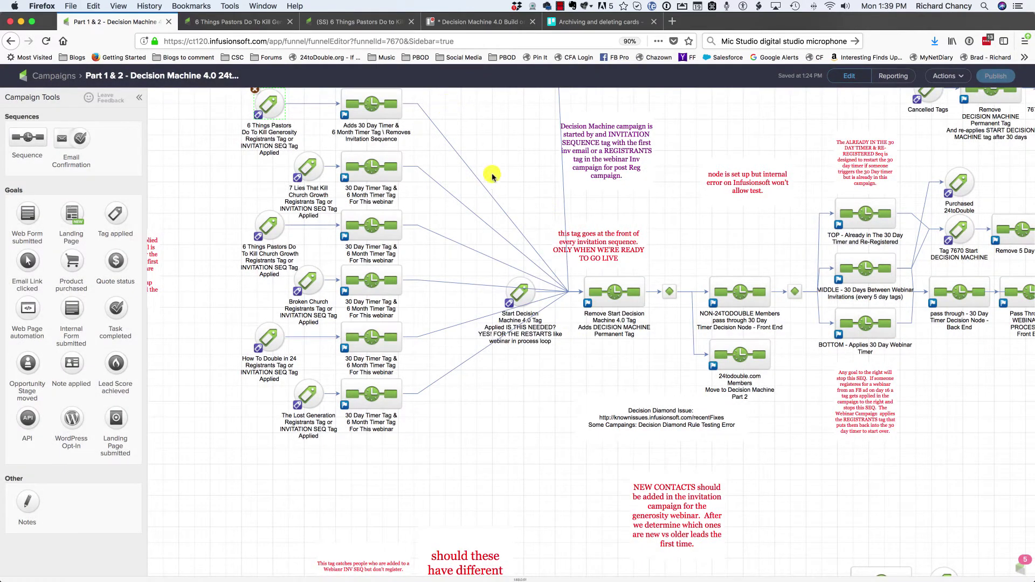
In the 7670.1 remove 6 Month Timer sequence, check which tag the first Remove step takes off, and cancel without changes.
scroll(454, 174, right, 15)
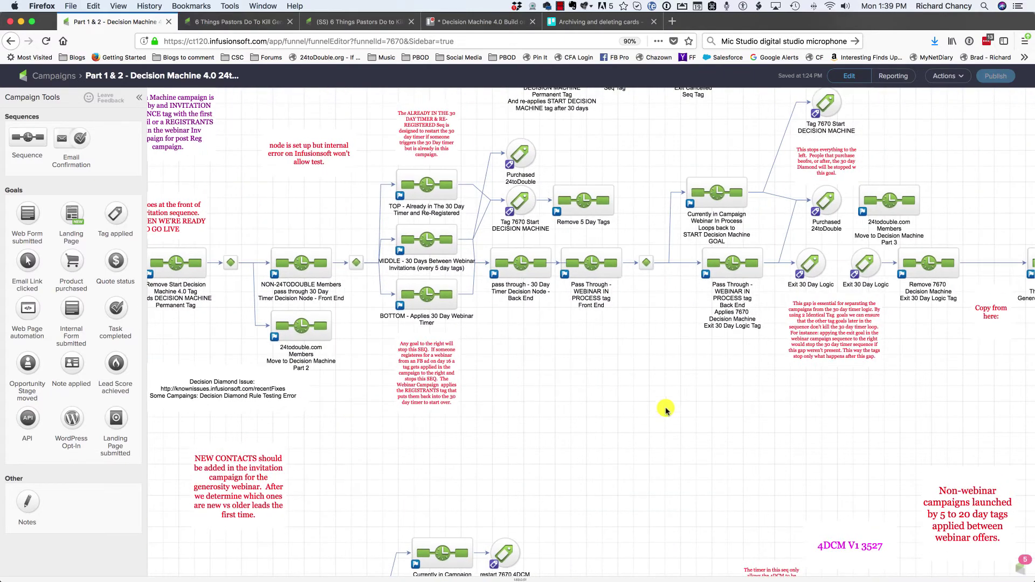
scroll(410, 427, right, 2)
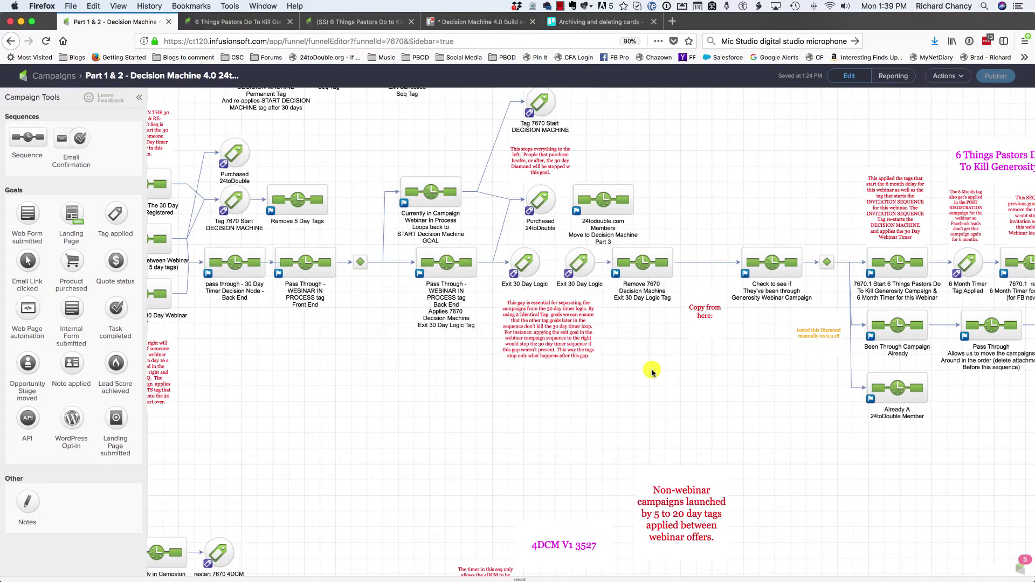
scroll(428, 370, right, 12)
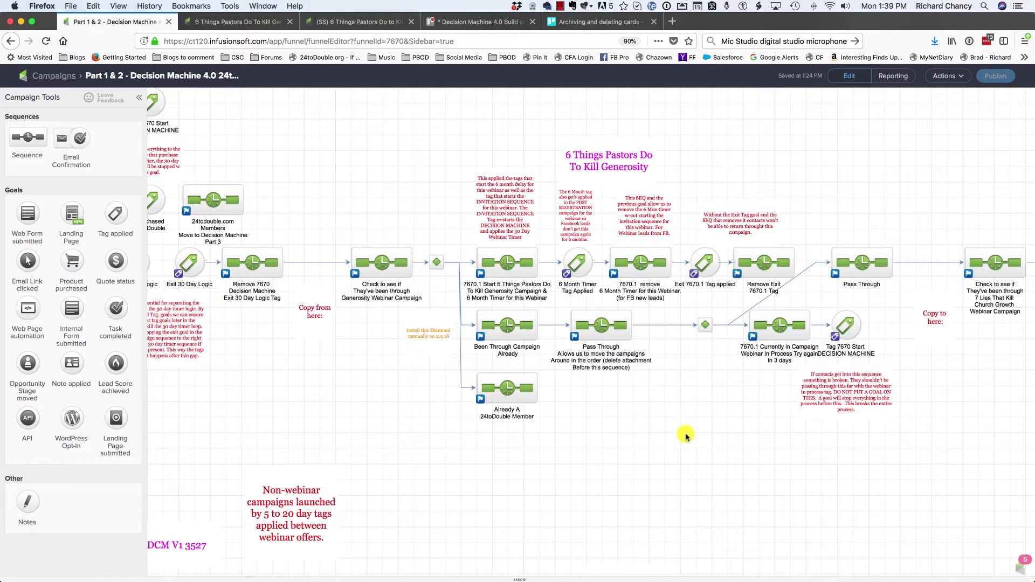
double_click(642, 267)
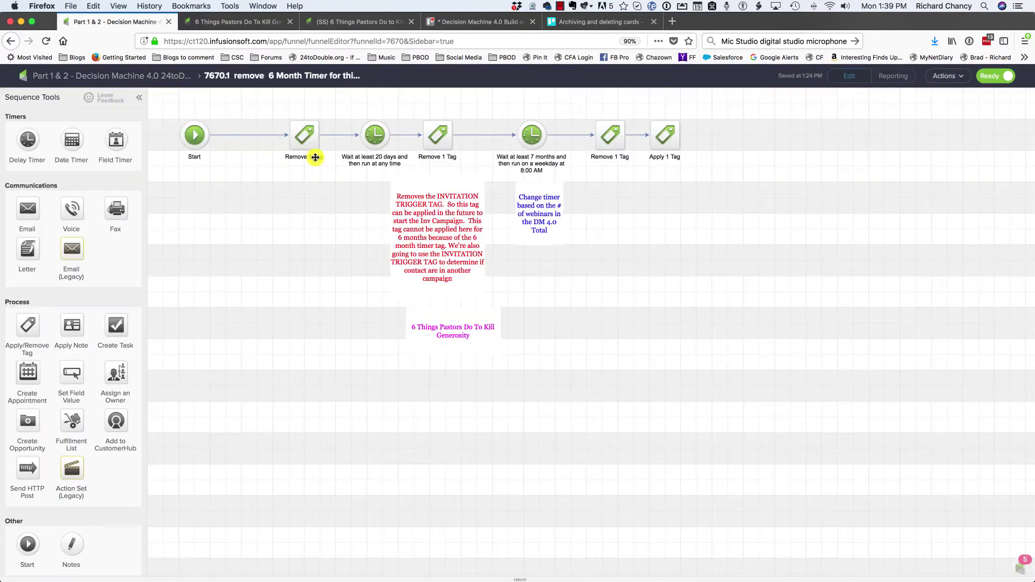
double_click(308, 143)
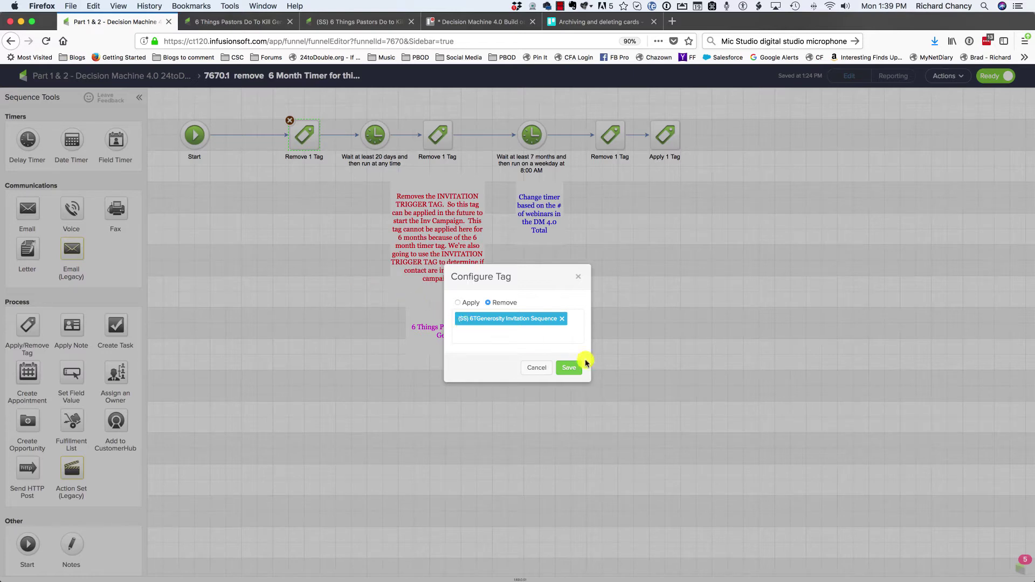
click(547, 369)
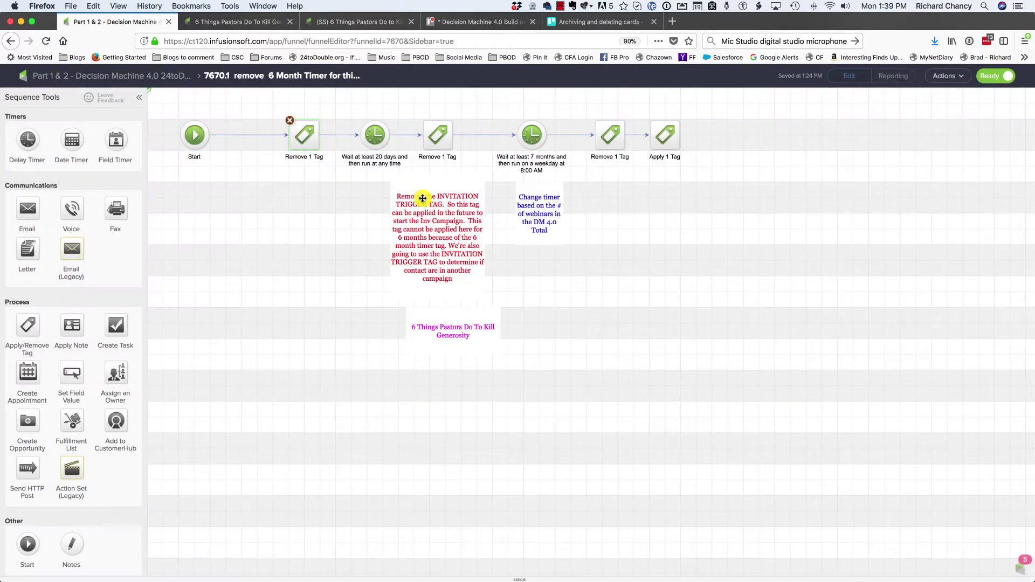
Check which tags are removed after the 20-day and 7-month delays in the 7670.1 sequence, cancelling both settings without changes.
click(437, 136)
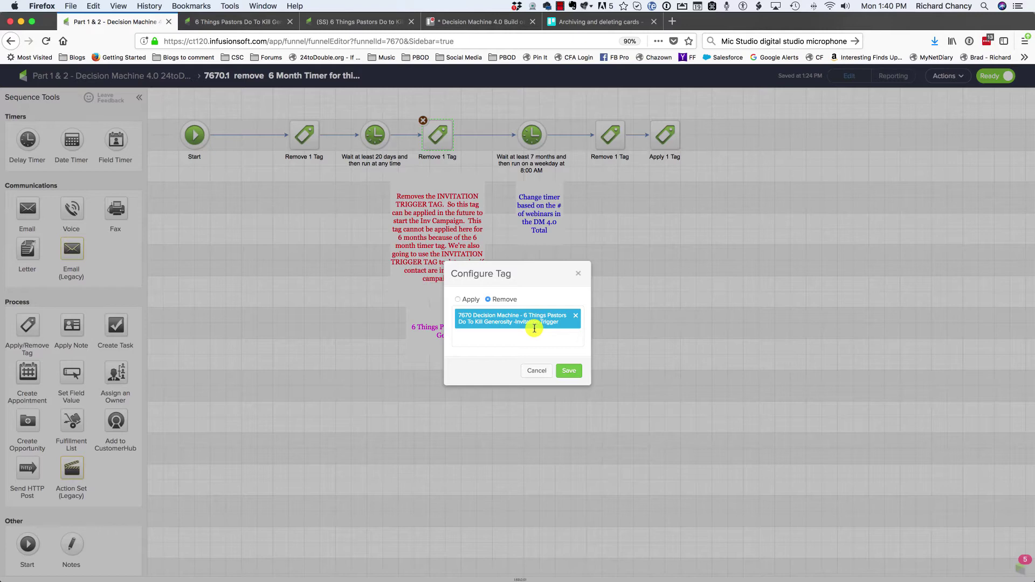
click(536, 371)
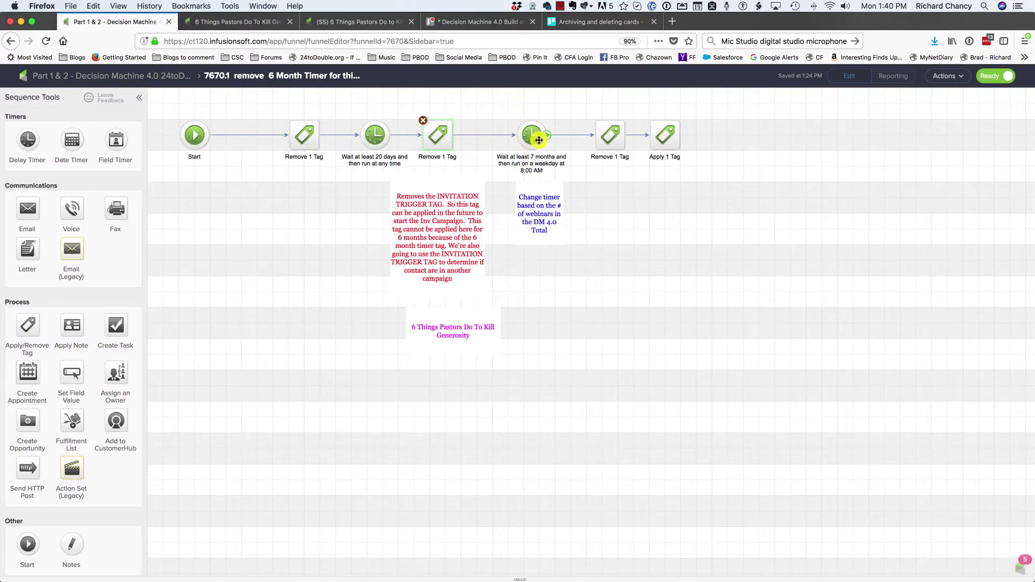
double_click(610, 138)
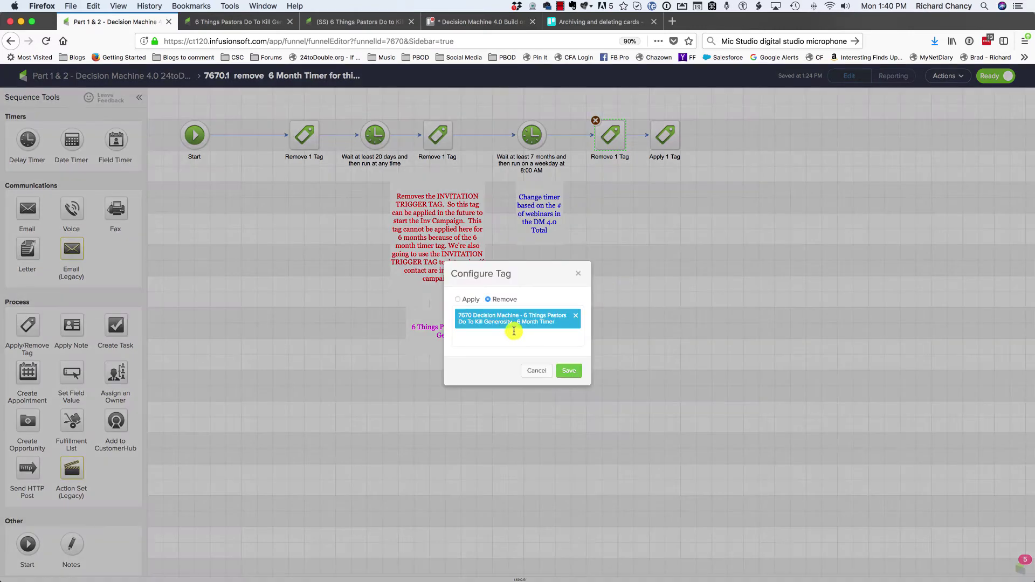
click(536, 371)
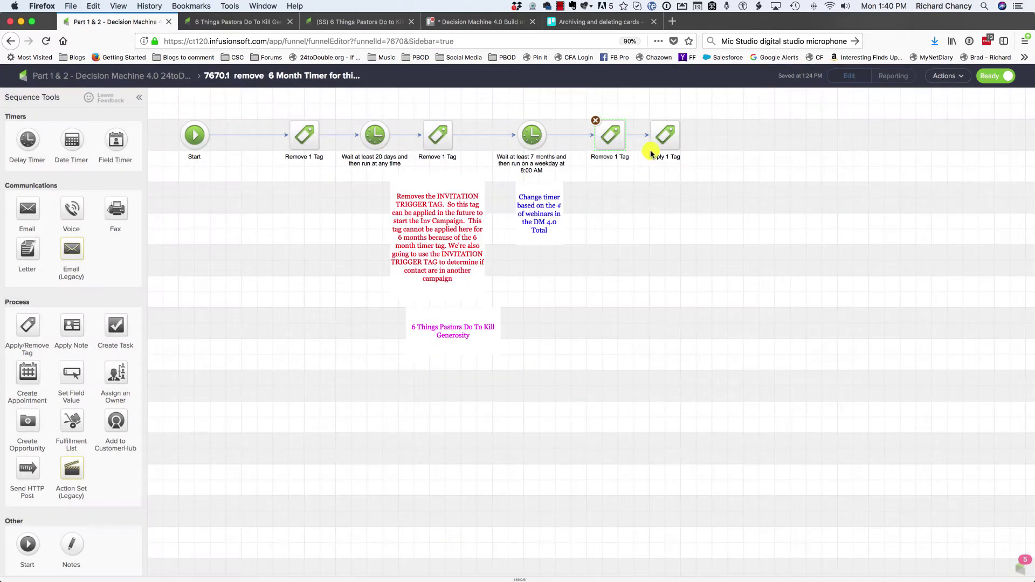
Check which tag the sequence's final Apply step adds, compare it with the campaign ID in the page address, and cancel.
click(663, 133)
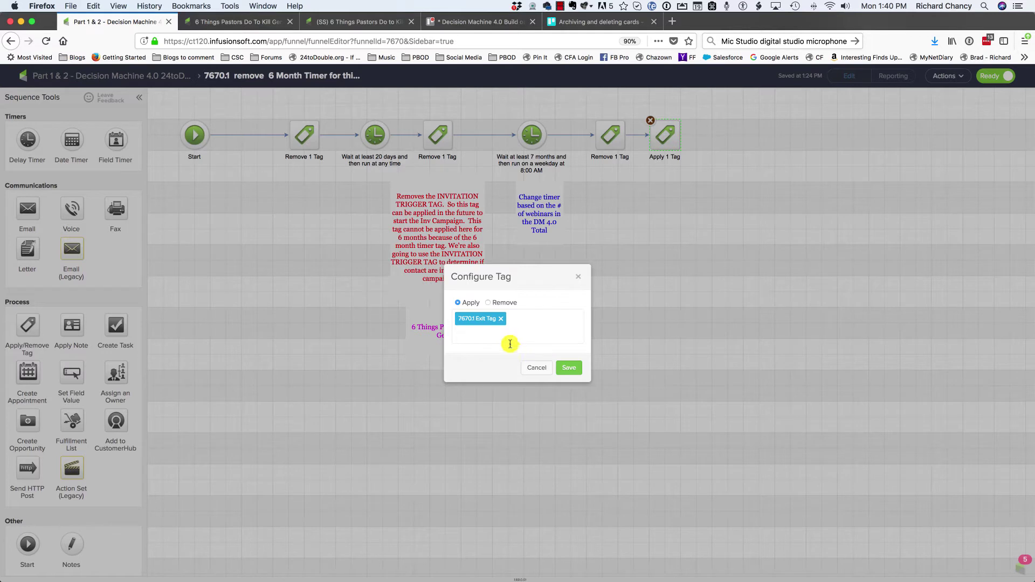
double_click(399, 41)
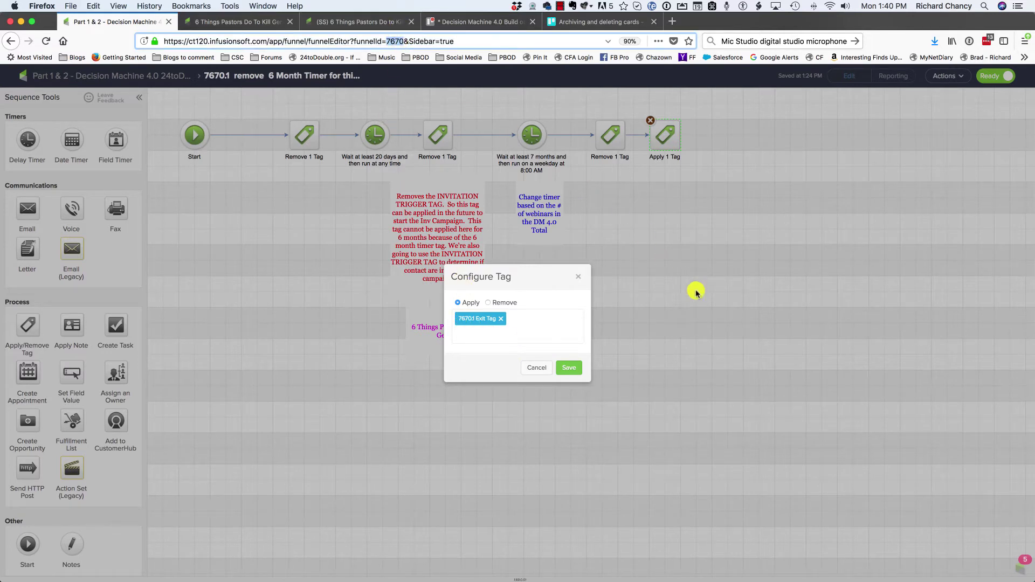
click(537, 368)
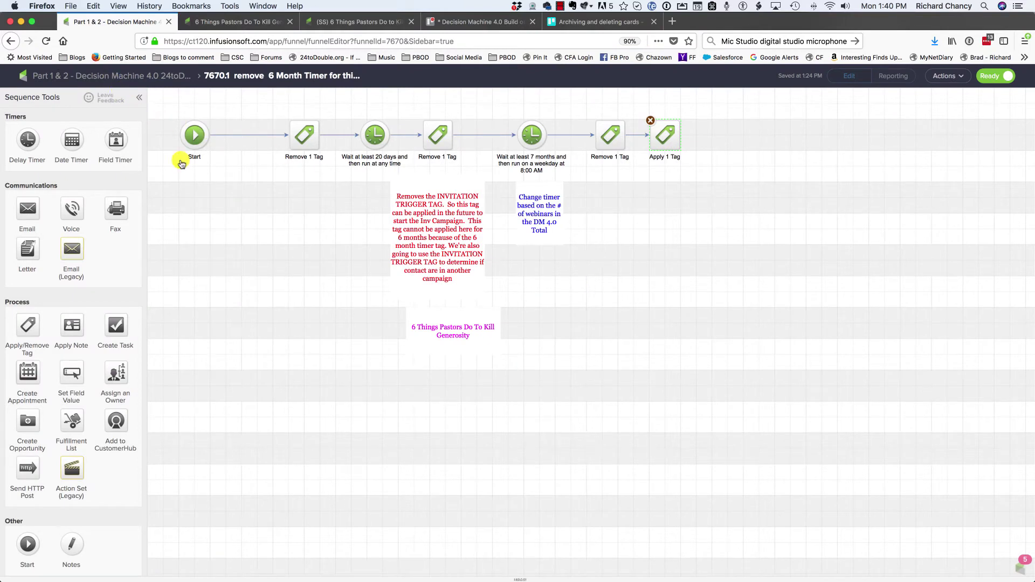
Return to the campaign, view the Remove Exit 7670.1 Tag sequence, and check the 7670.1 remove 6 Month Timer sequence's goal-achieved setting without changes.
double_click(620, 295)
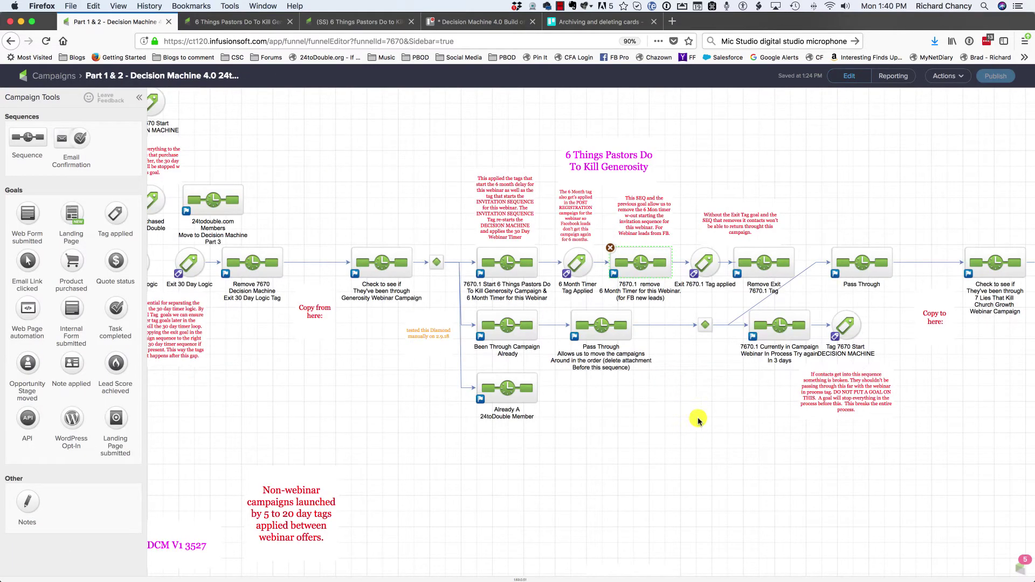
double_click(753, 268)
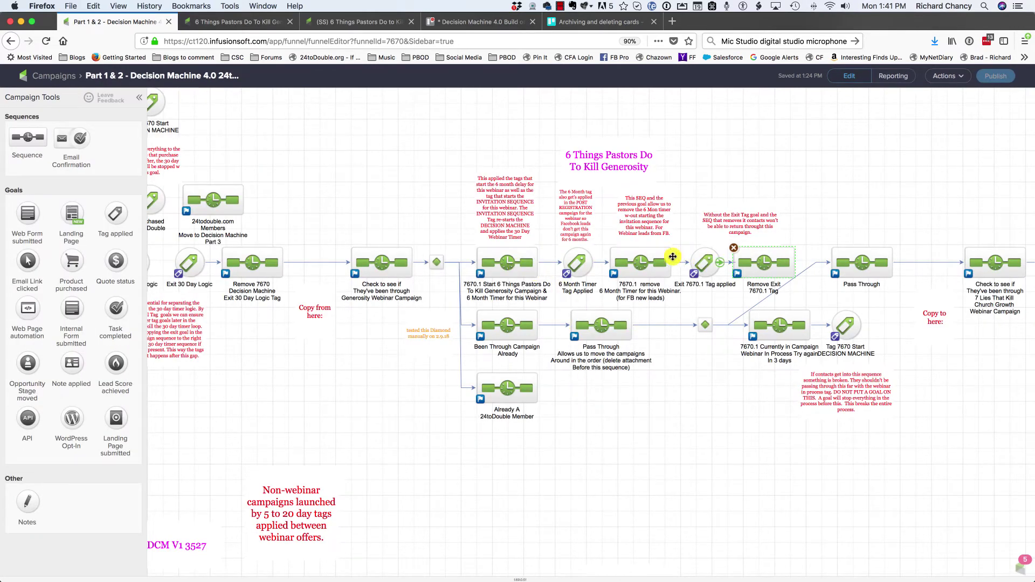
click(614, 278)
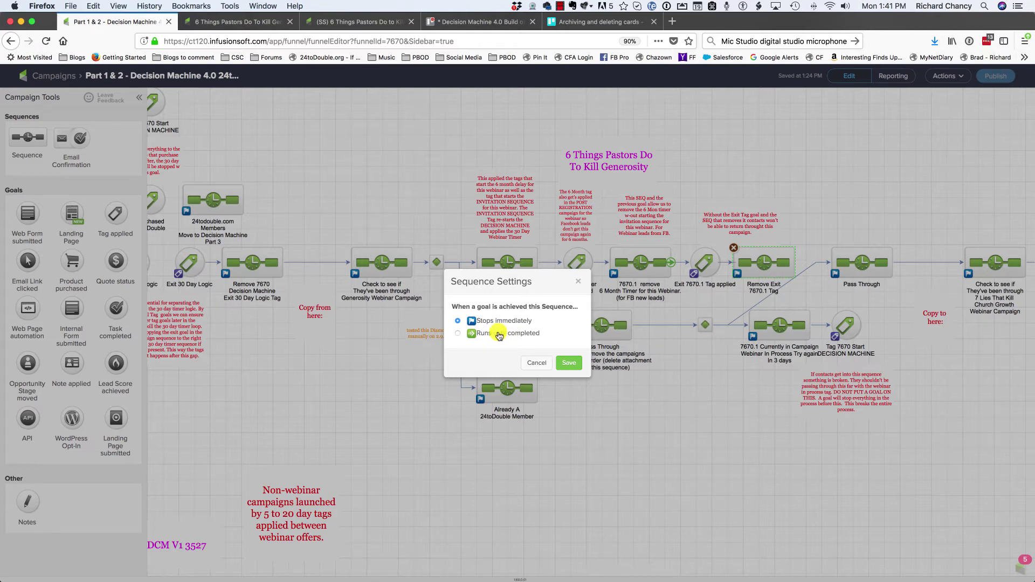
click(537, 363)
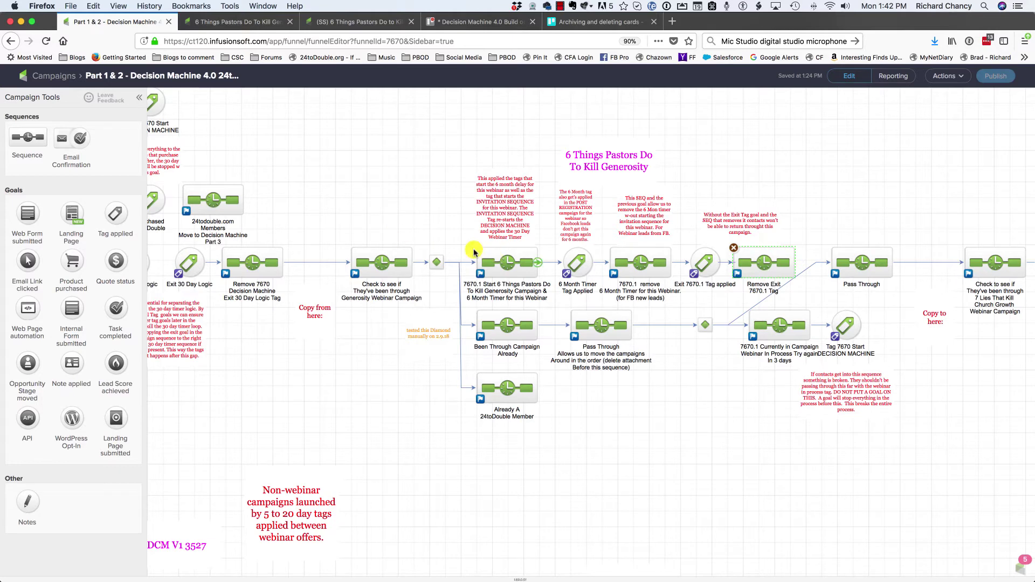
Examine the rules of the decision diamond that follows the Generosity Webinar Campaign check, including its 6 Month Timer tag condition.
double_click(437, 263)
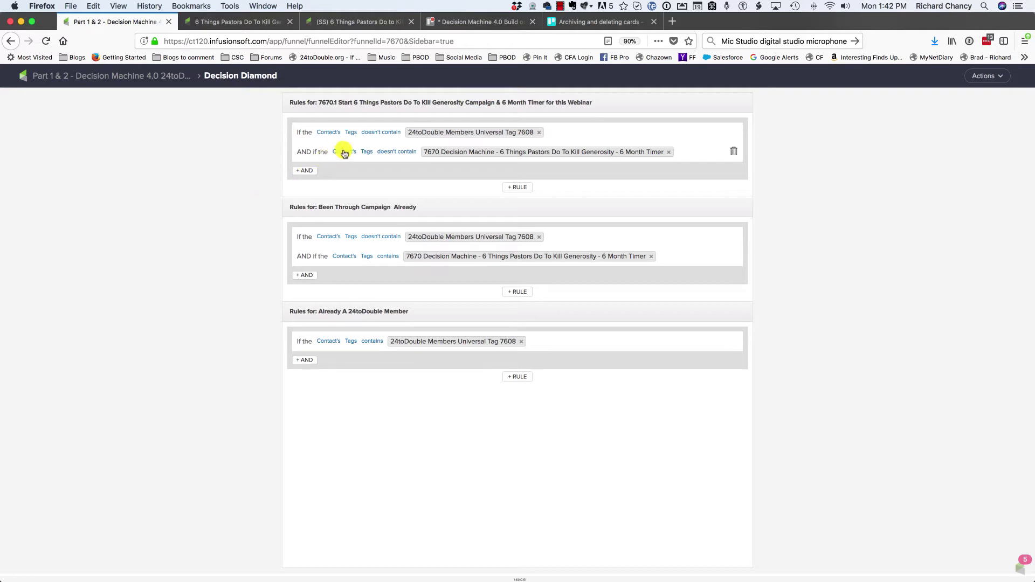
click(450, 153)
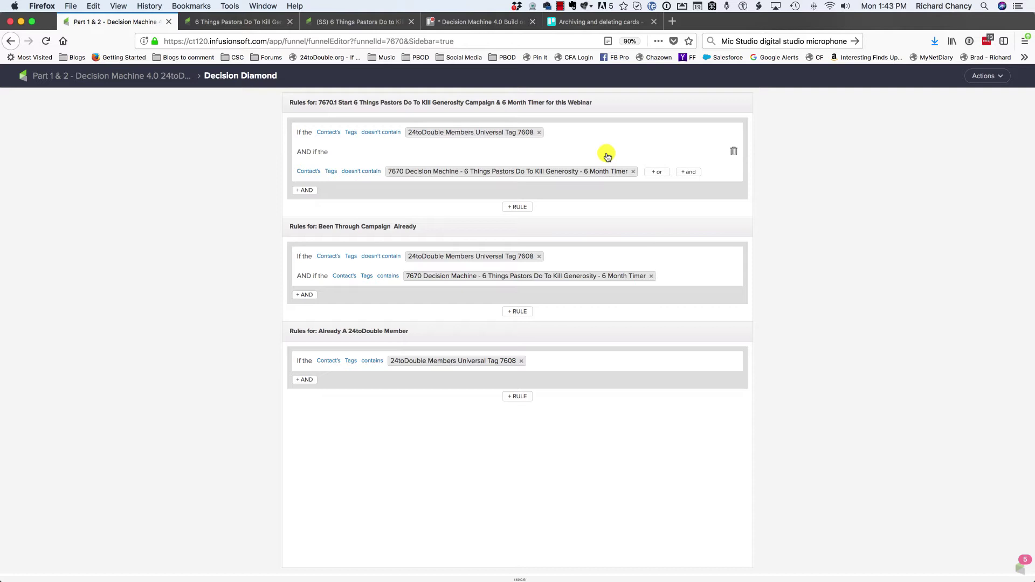
click(585, 155)
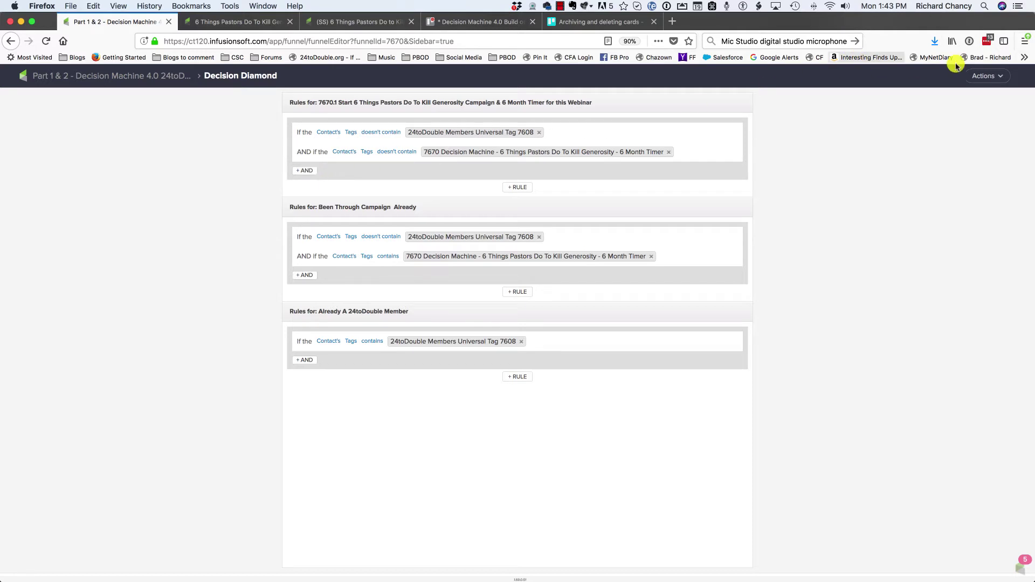
Open the decision diamond's rule test by tags, then close it without evaluating.
click(990, 76)
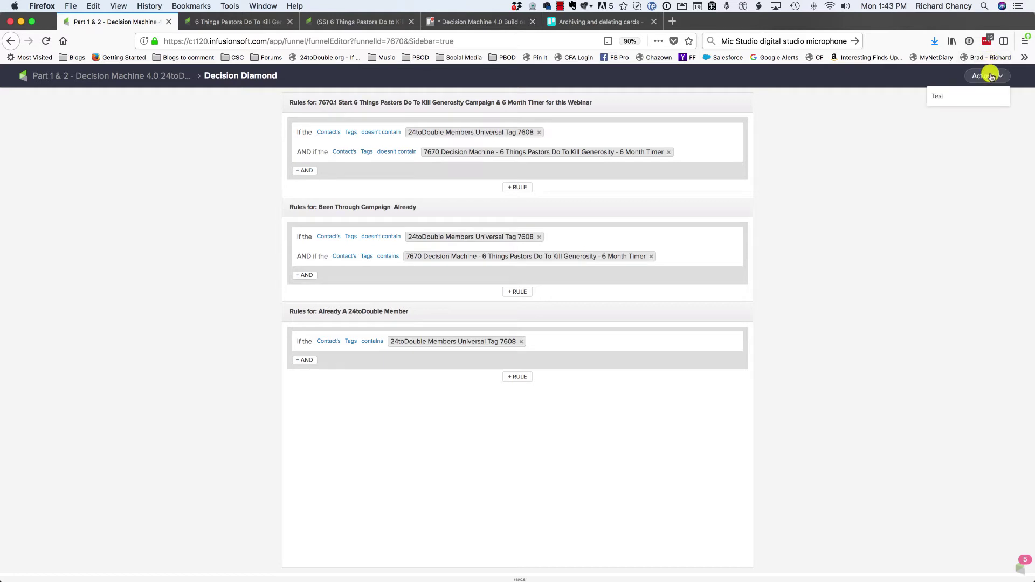
click(959, 95)
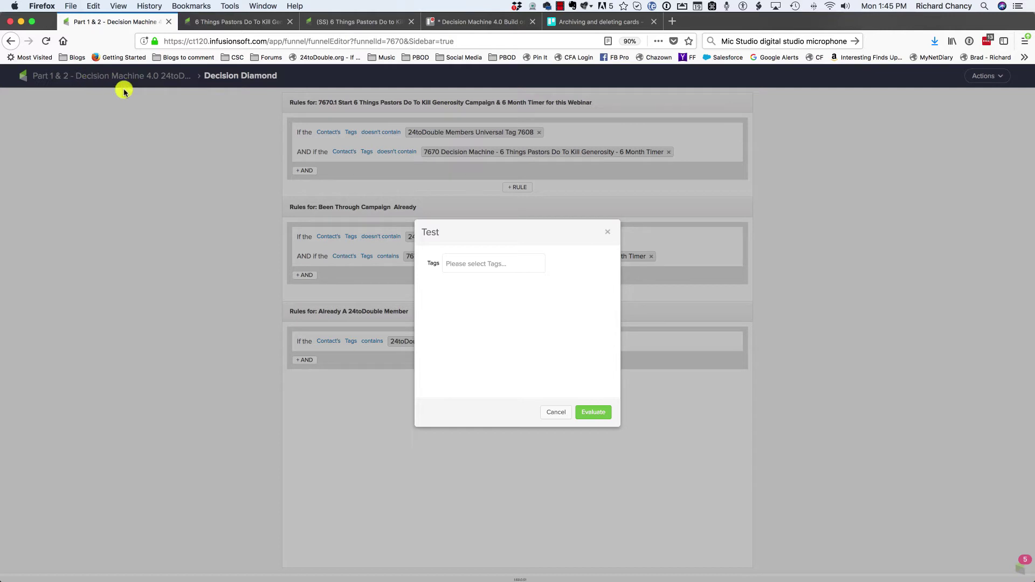
click(548, 415)
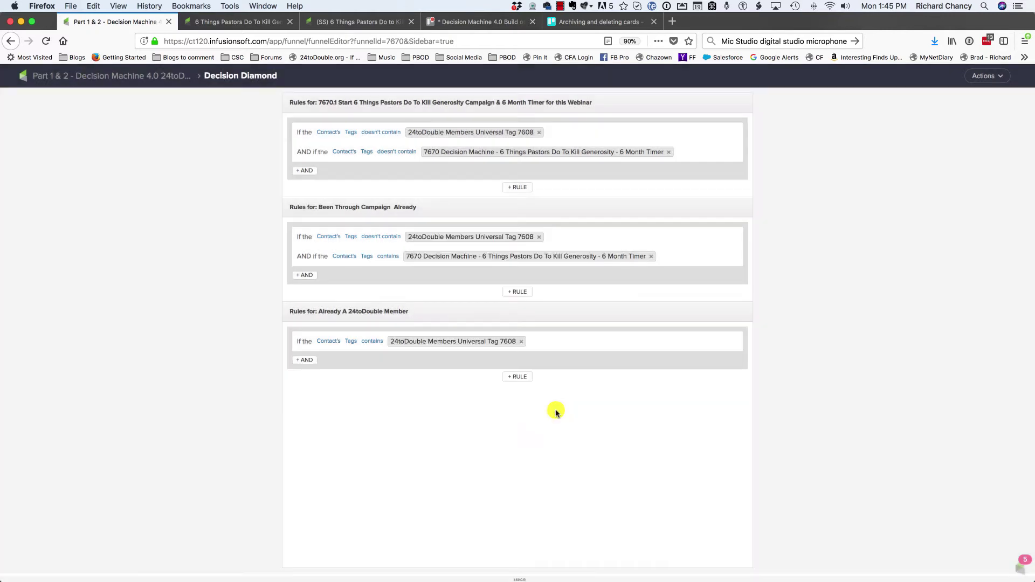
Duplicate the Generosity Webinar check, its decision diamond, the 7670.1 Start and Been Through Campaign sequences, and the test note into the empty canvas below.
click(57, 75)
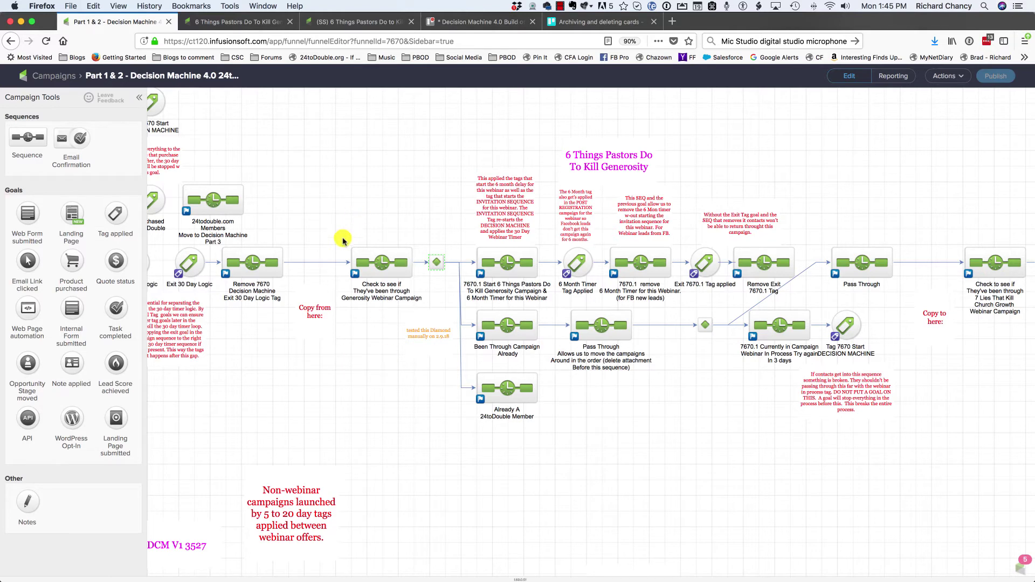
drag(343, 228, 560, 362)
drag(517, 335, 745, 510)
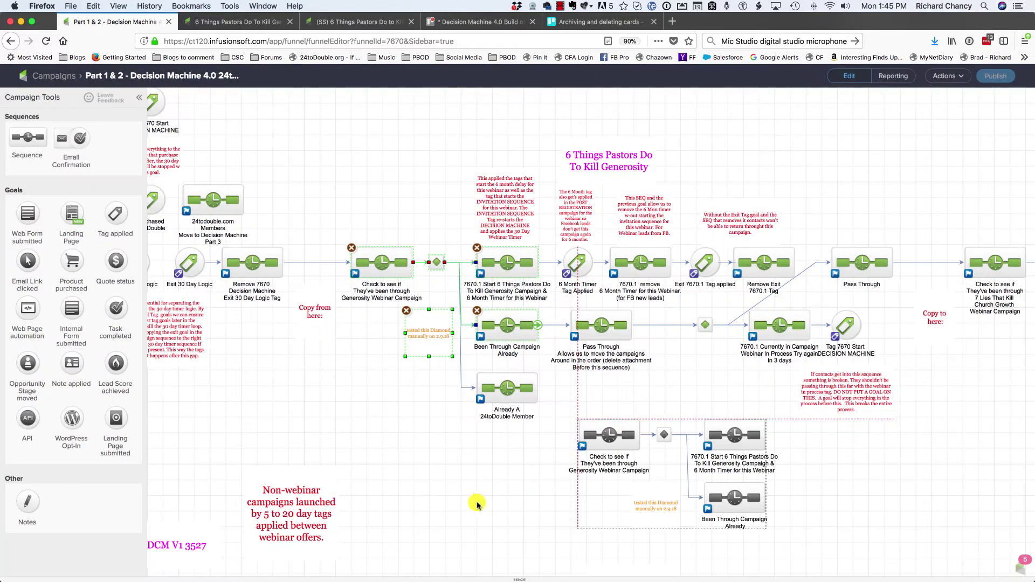
click(544, 477)
Test the original decision diamond's rules with no tags selected, then cancel the test.
double_click(436, 262)
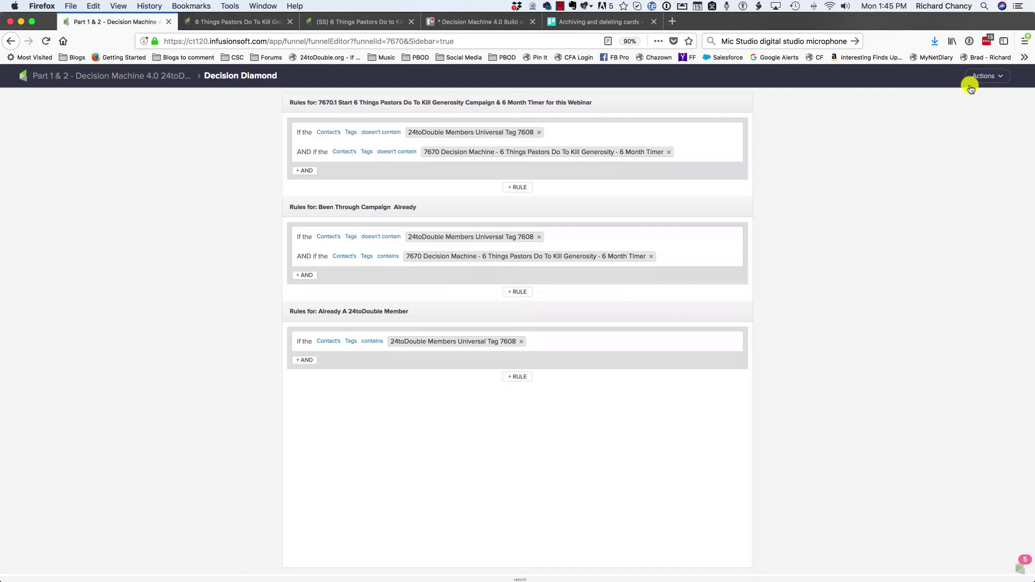
click(986, 76)
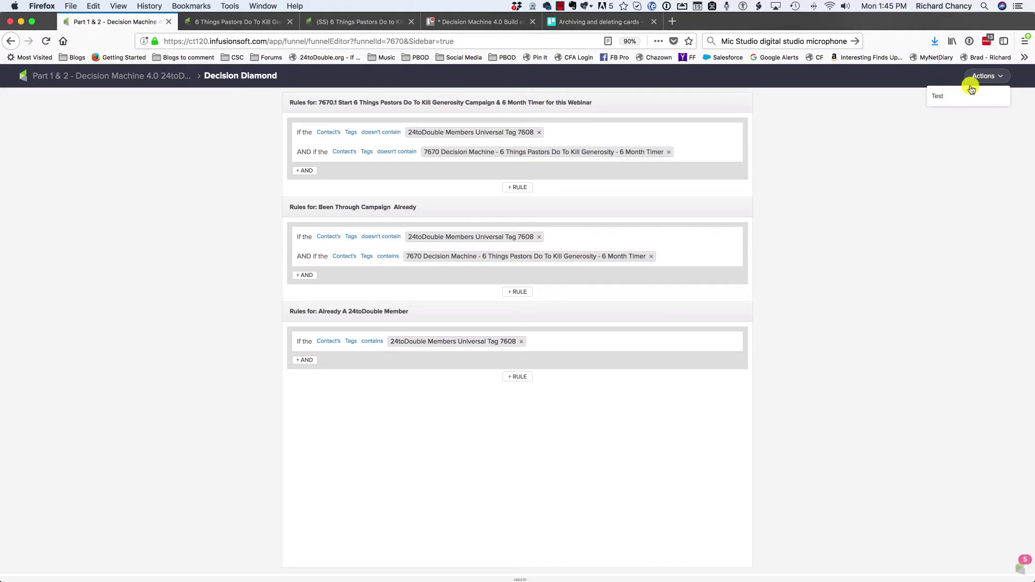
click(953, 98)
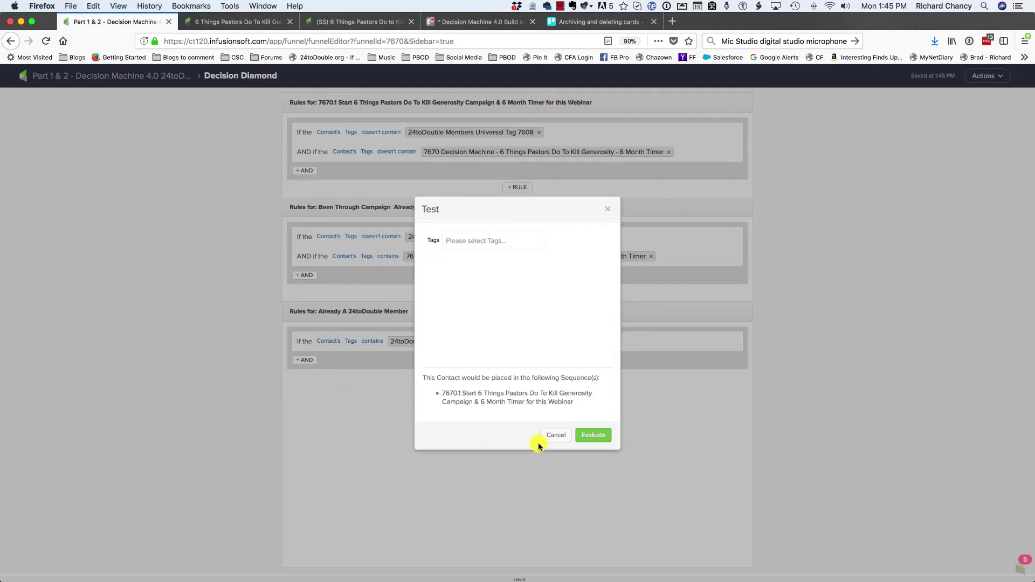
click(547, 435)
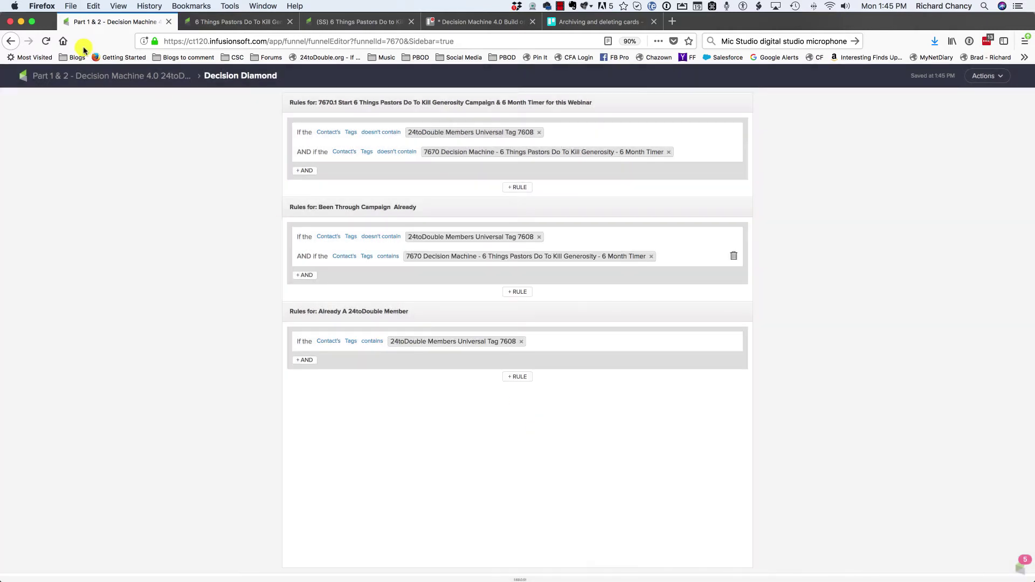
Examine the rules in the duplicated decision diamond, then return to the campaign.
click(90, 76)
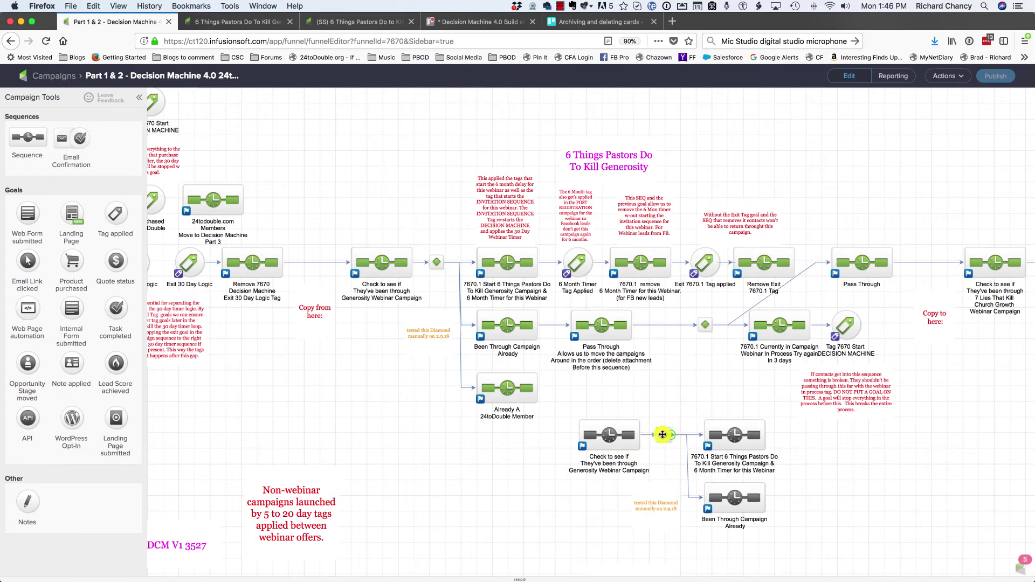
double_click(662, 434)
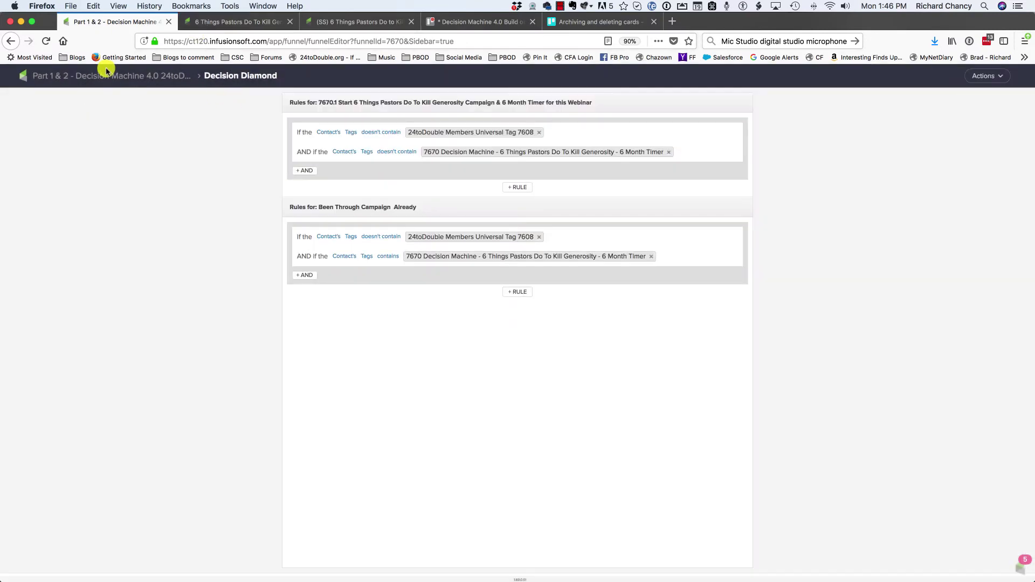
click(102, 75)
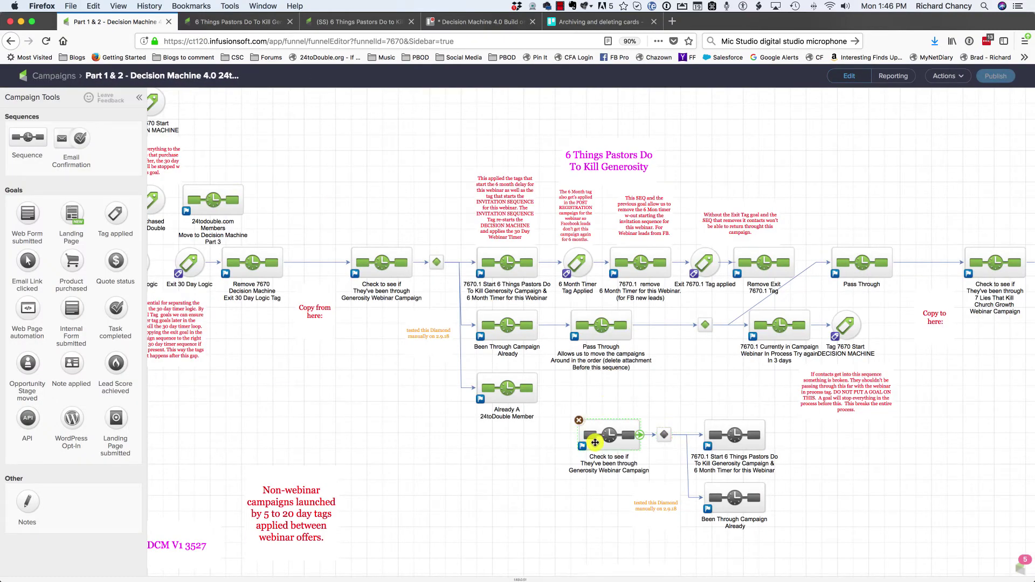
Delete the duplicated Generosity check, 7670.1 Start and Been Through Campaign sequences together with the copied test note.
click(579, 420)
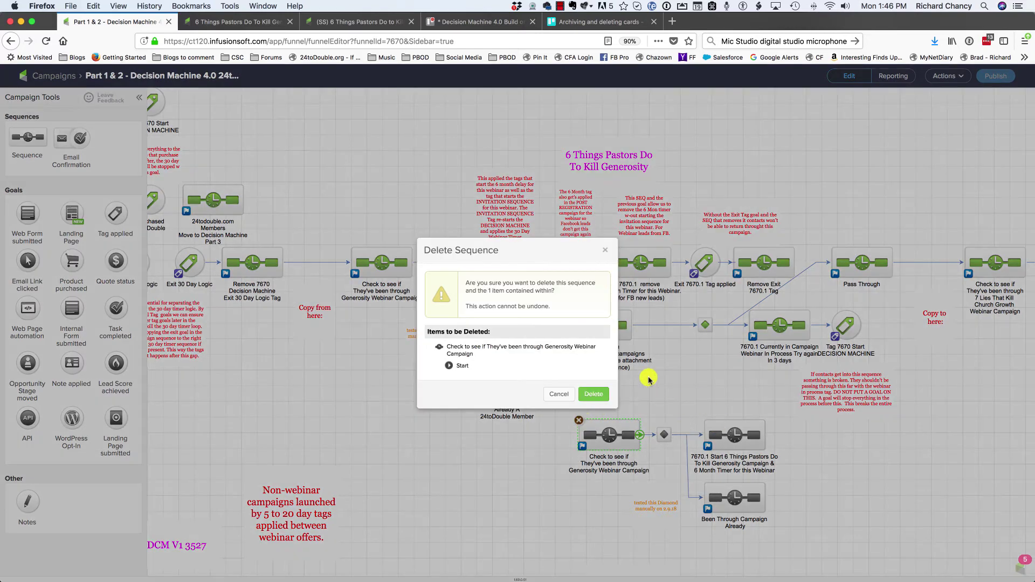
click(593, 394)
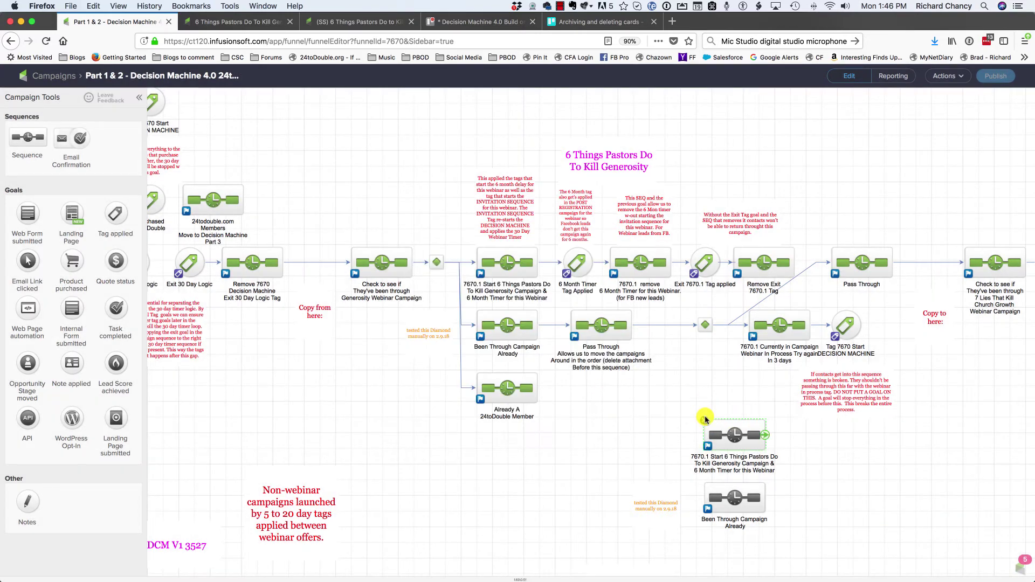
click(705, 419)
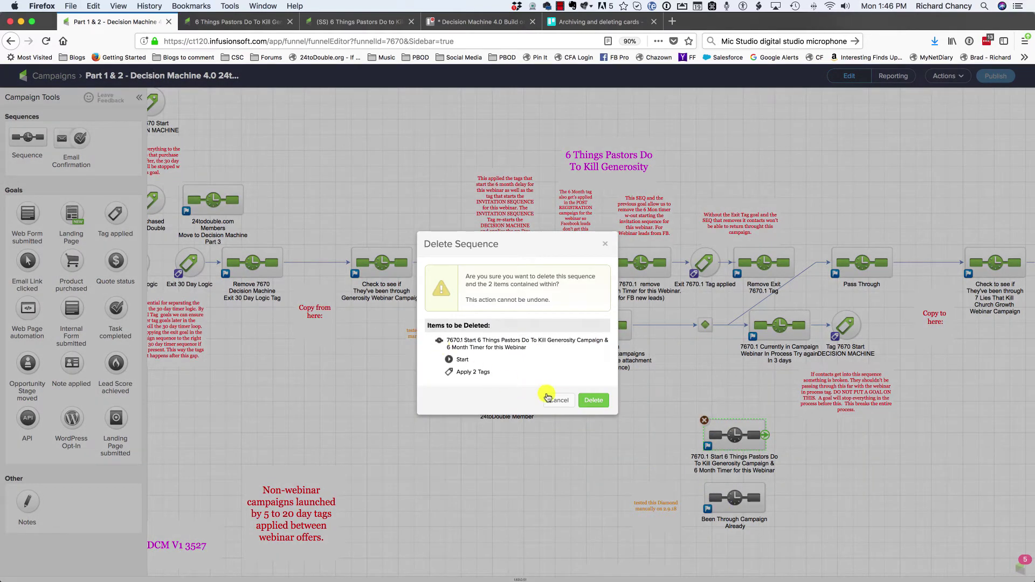
click(594, 400)
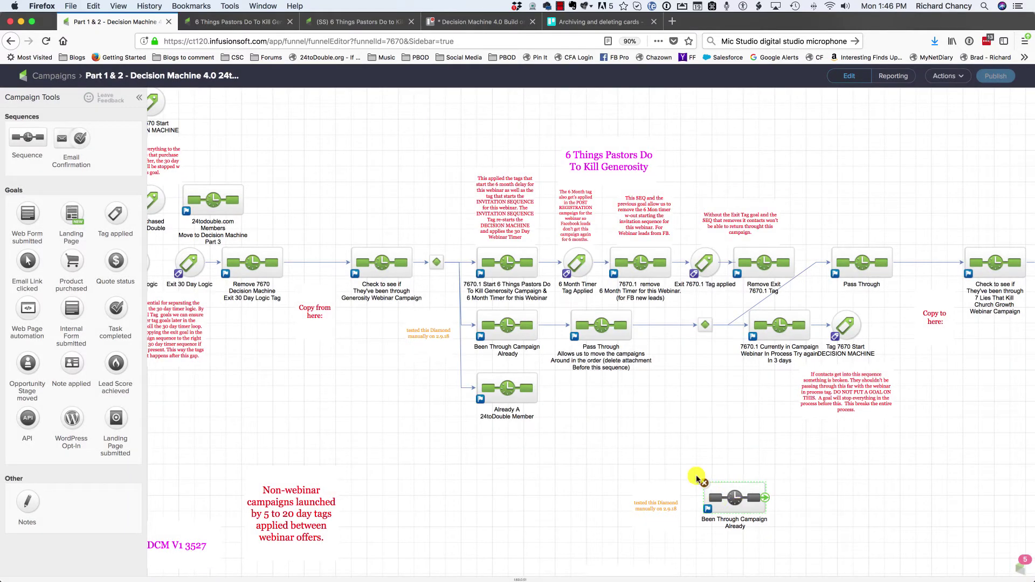
click(704, 483)
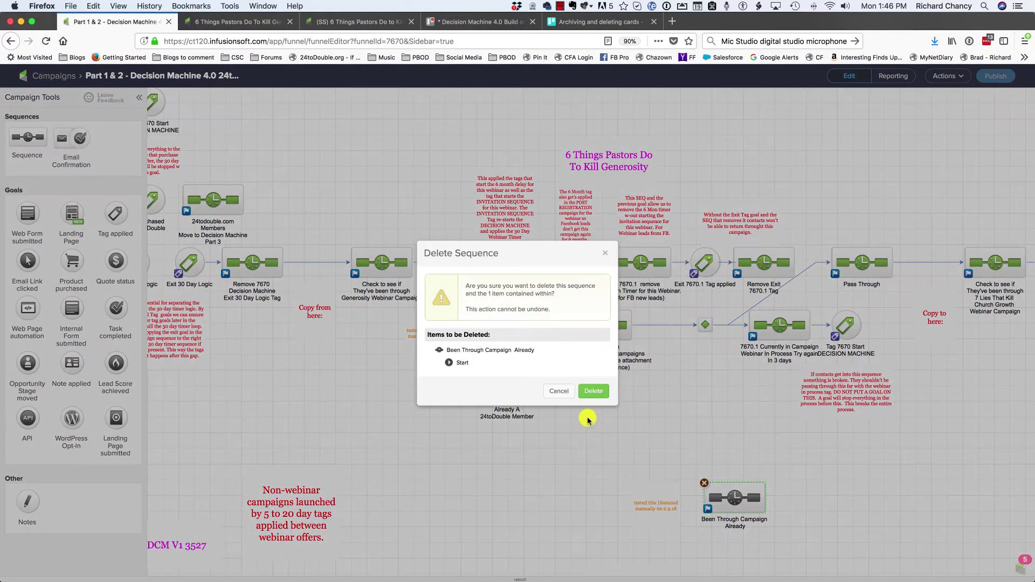
click(594, 391)
click(637, 494)
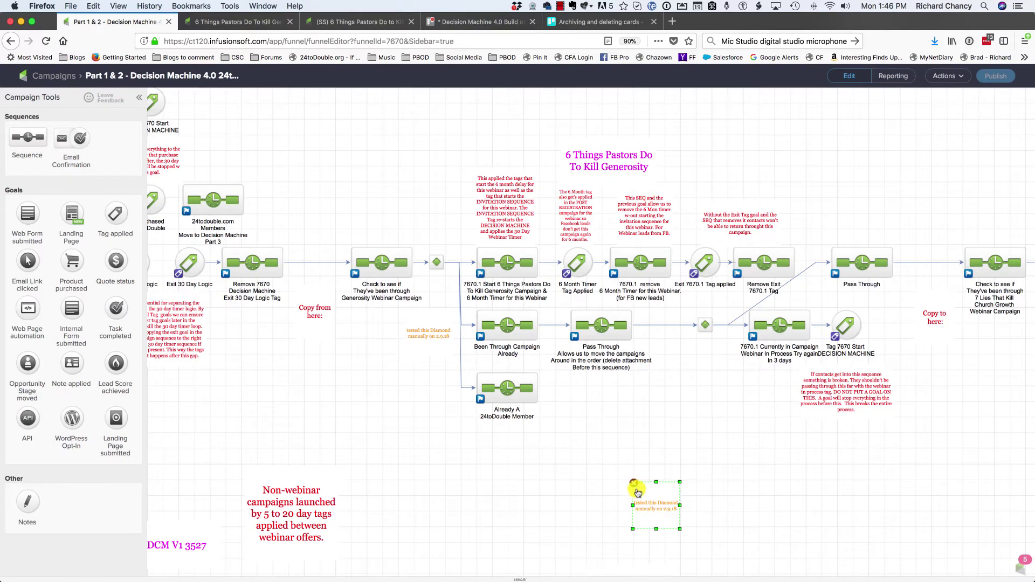
click(634, 483)
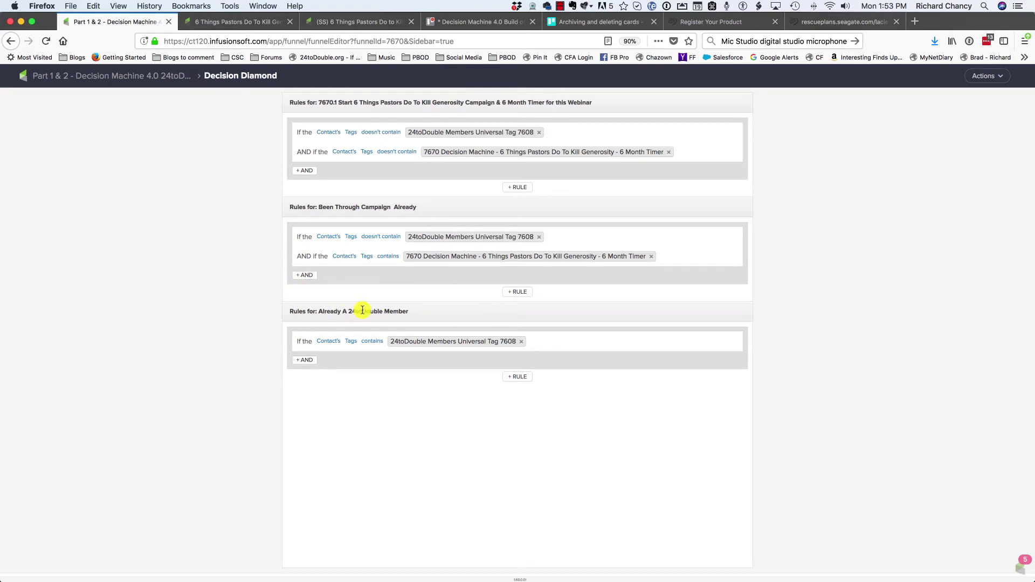
Examine the rules of the decision diamond after the Pass Through sequence, covering the Webinar In Process and 7670 30 Day Webinar Invitation Timer tags.
click(134, 79)
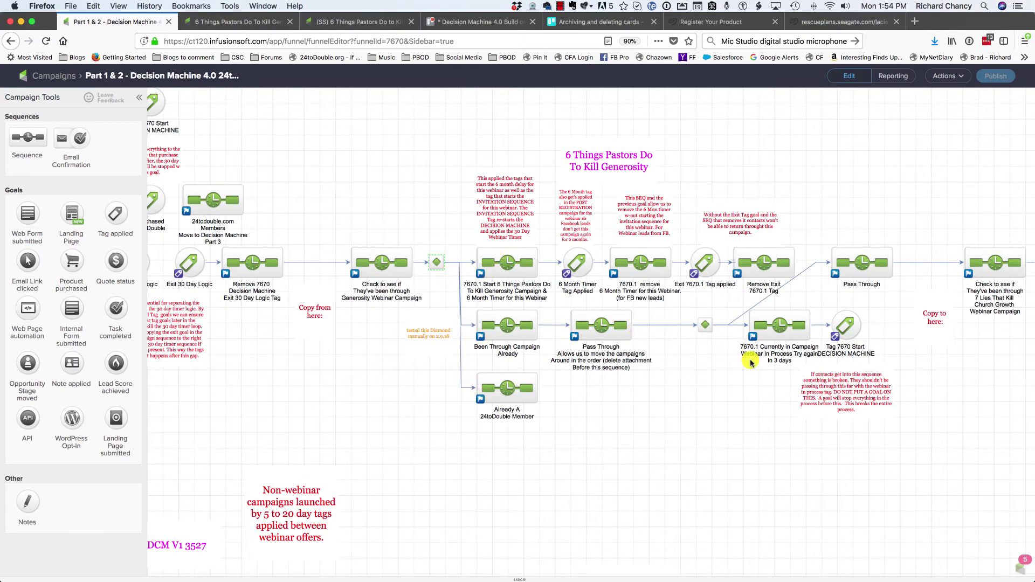
scroll(641, 360, right, 5)
scroll(606, 363, right, 1)
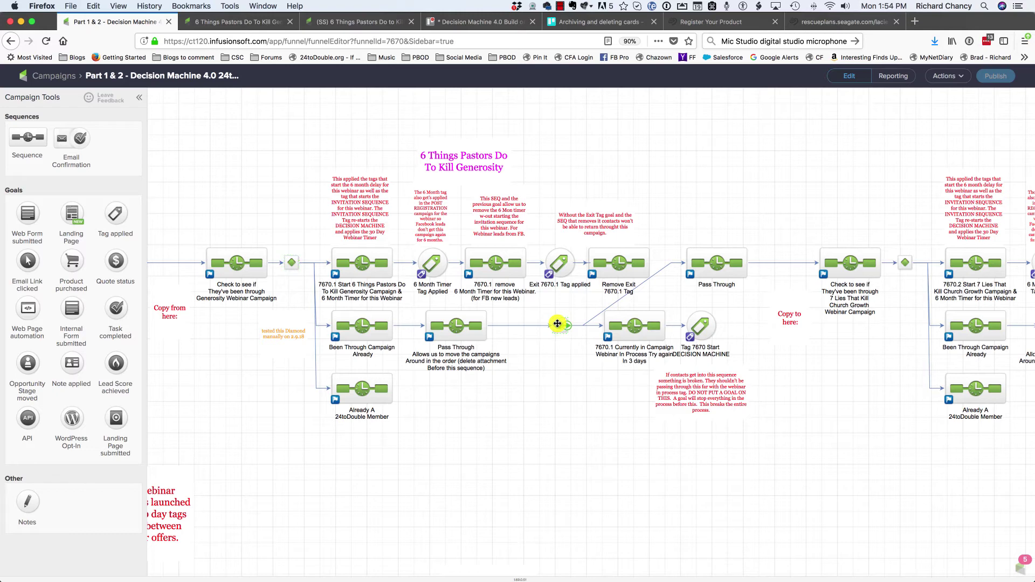
double_click(558, 323)
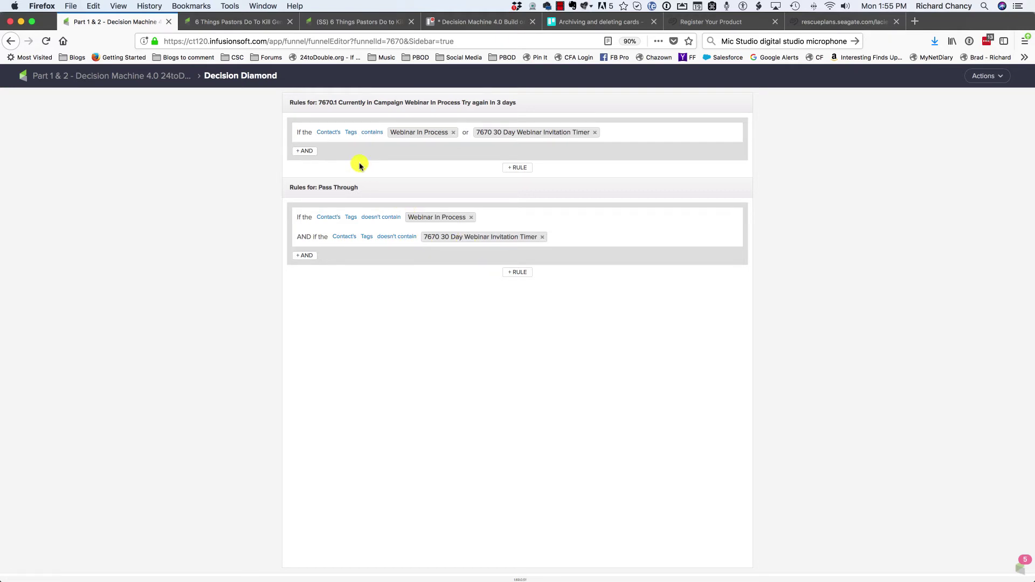
click(146, 80)
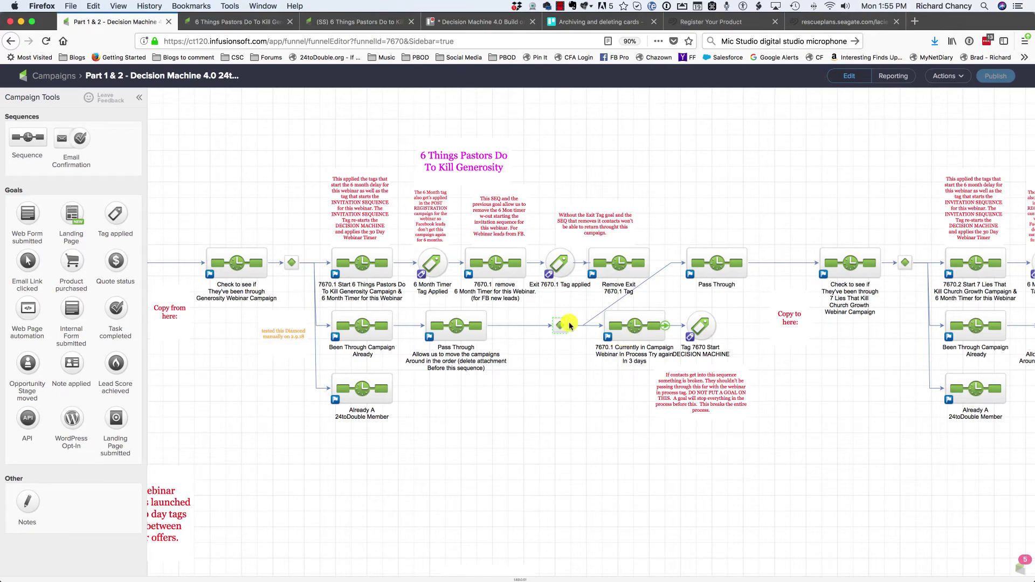
Review the flow from the 30-day timer logic to the webinar block, then open the 7670.1 Currently in Campaign Webinar In Process sequence.
key(super+minus)
key(super+minus)
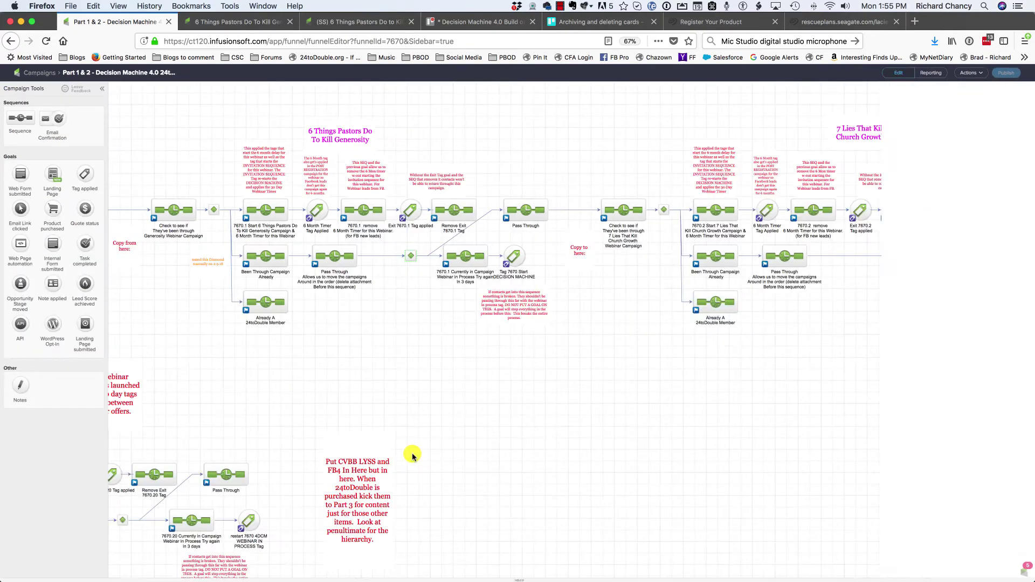
drag(276, 415, 693, 437)
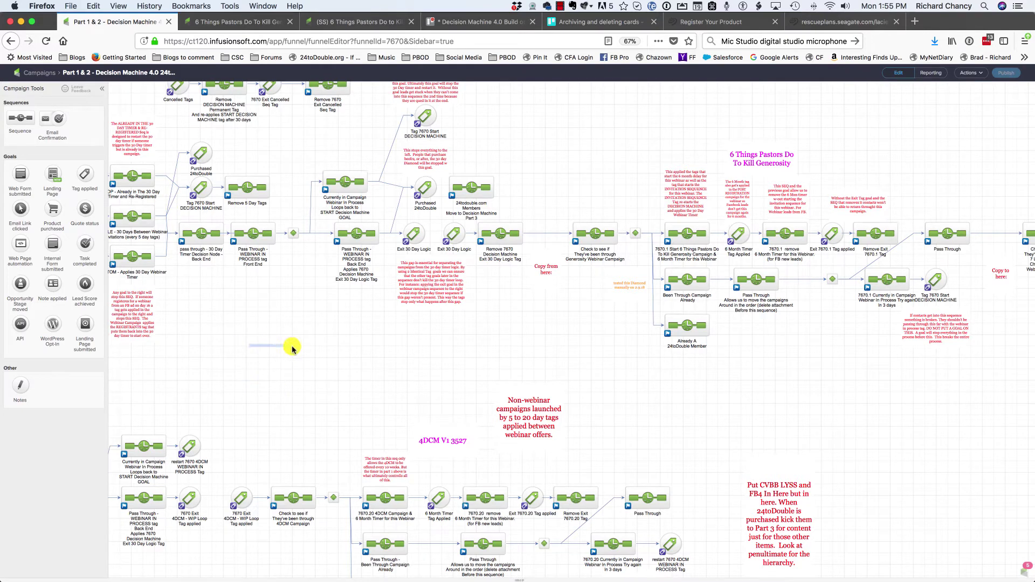
scroll(224, 324, left, 5)
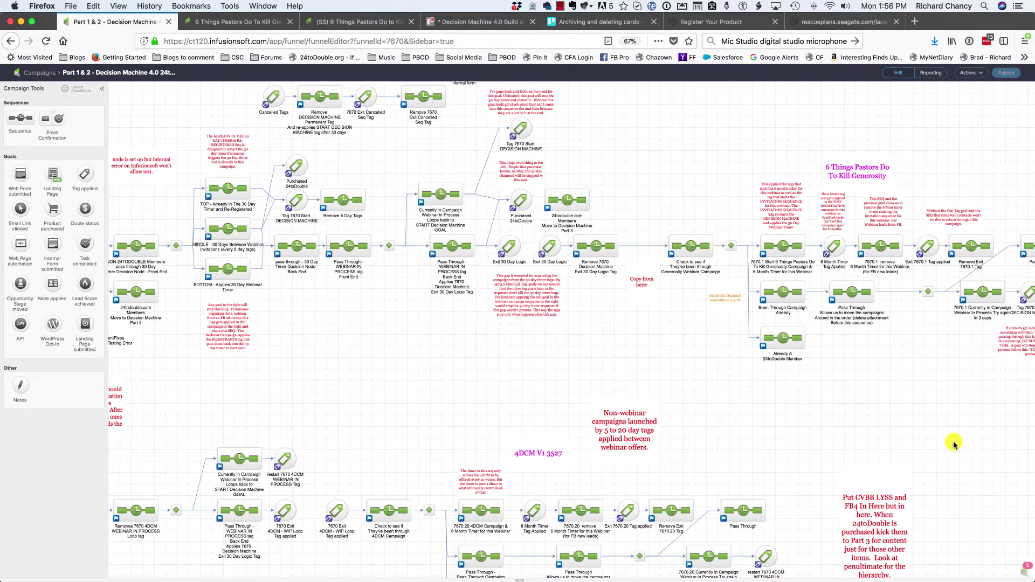
drag(953, 442, 660, 439)
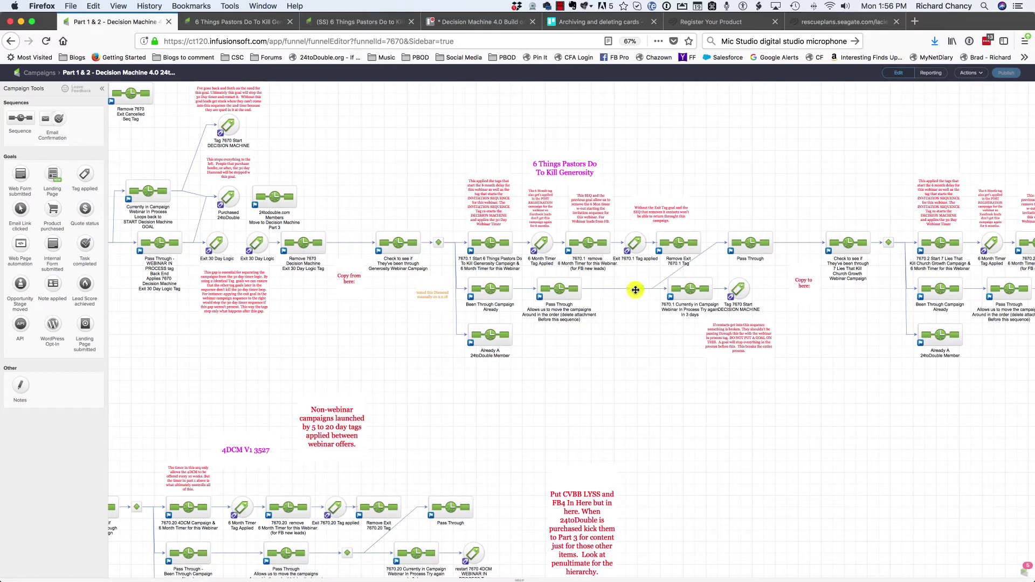
double_click(692, 289)
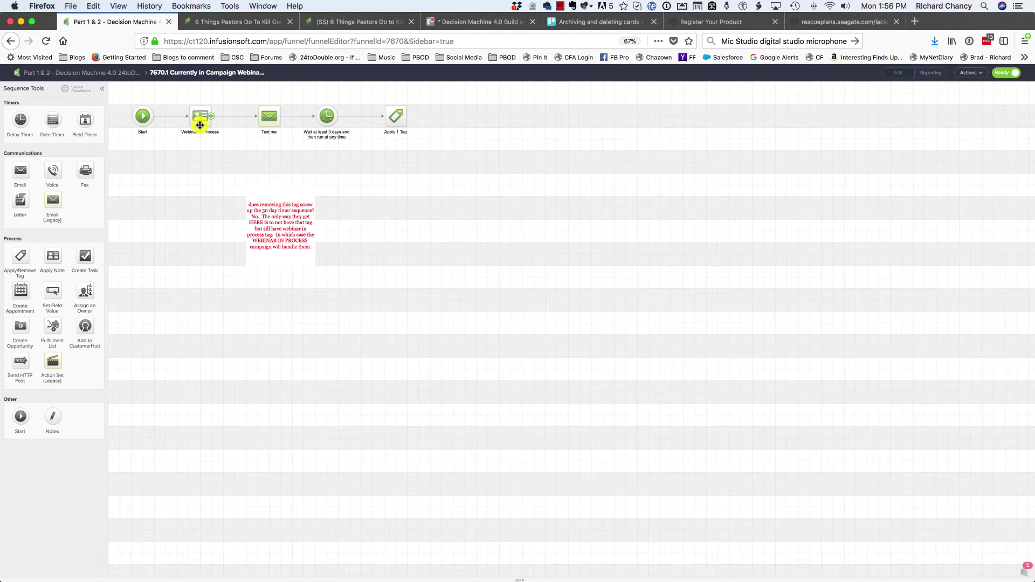
Check the Text me email's recipient and subject, and which tag the sequence's final step applies, without making changes.
double_click(264, 117)
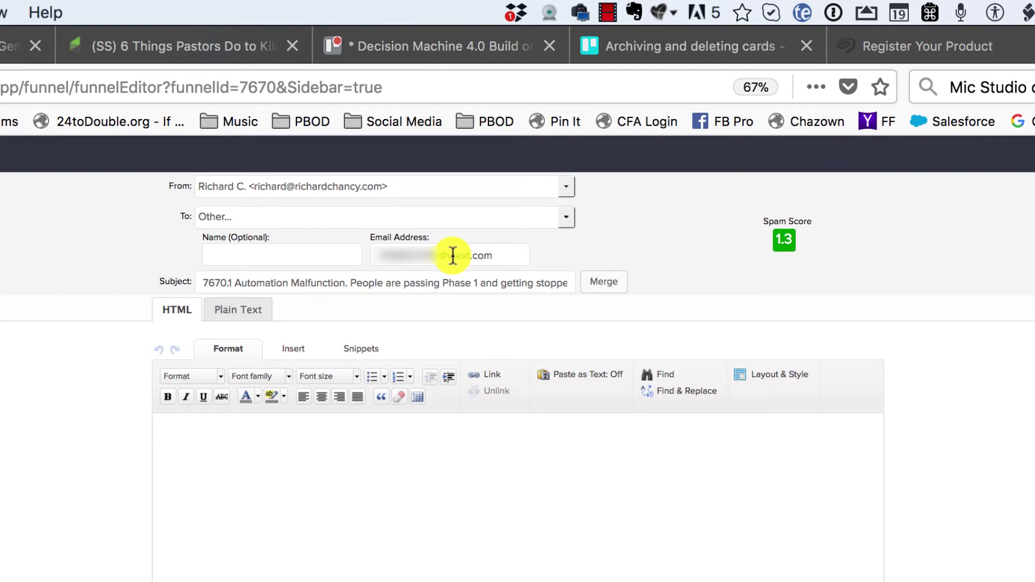
drag(438, 255, 522, 258)
drag(202, 280, 243, 281)
click(243, 281)
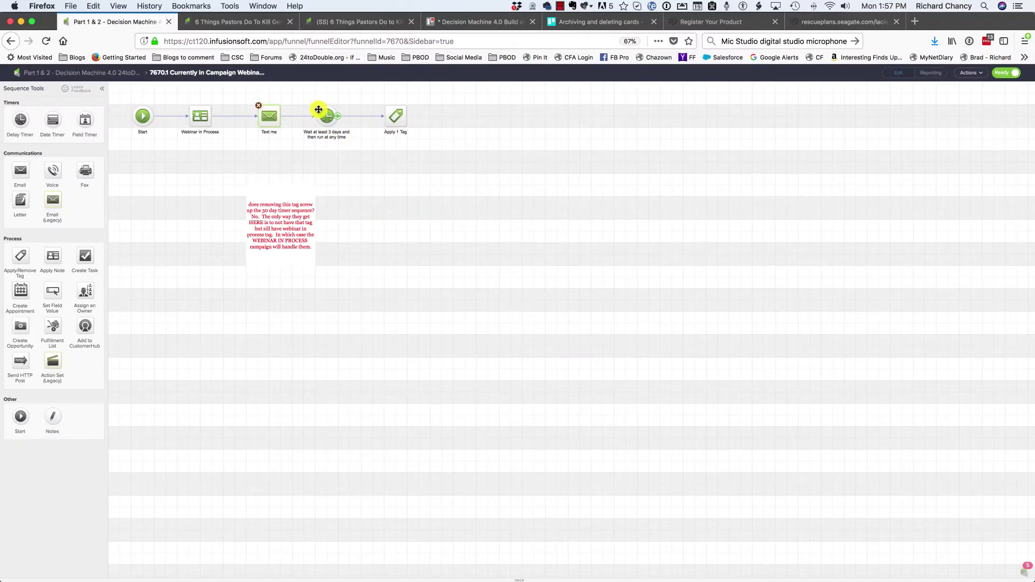
double_click(396, 116)
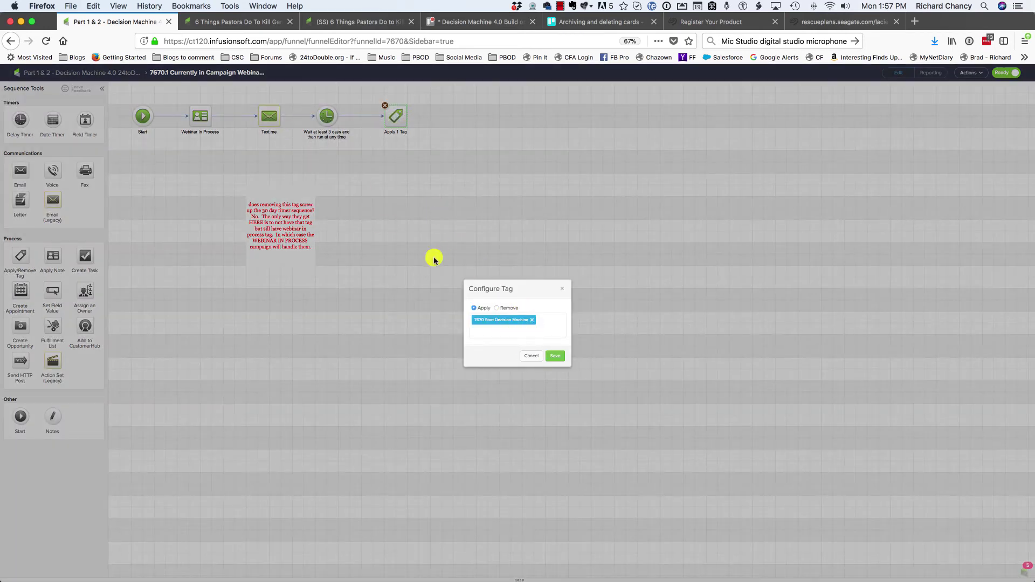
click(531, 356)
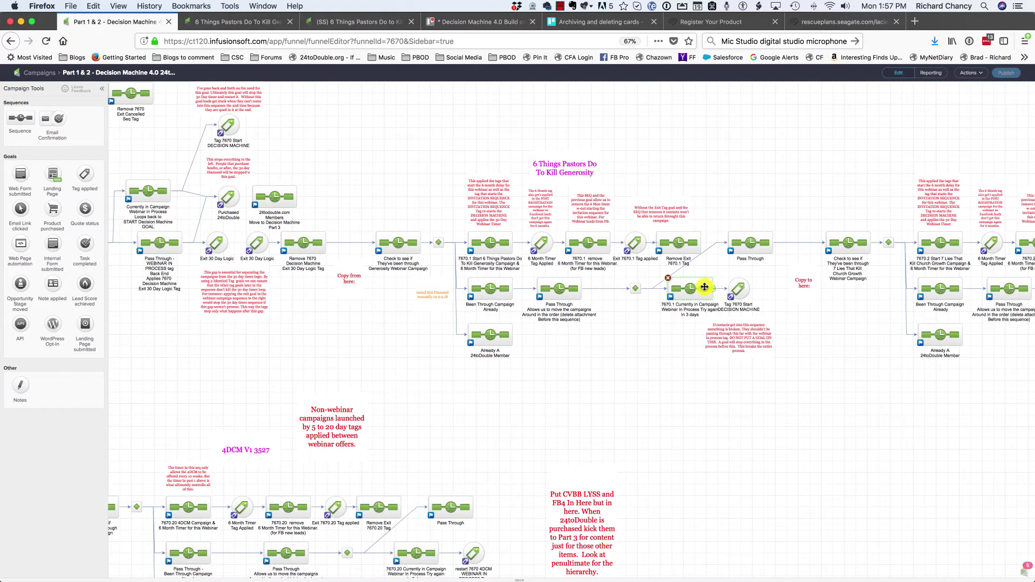
Reposition the Tag 7670 Start DECISION MACHINE goal beside the 7670.1 Currently in Campaign sequence so their labels do not overlap.
key(super+0)
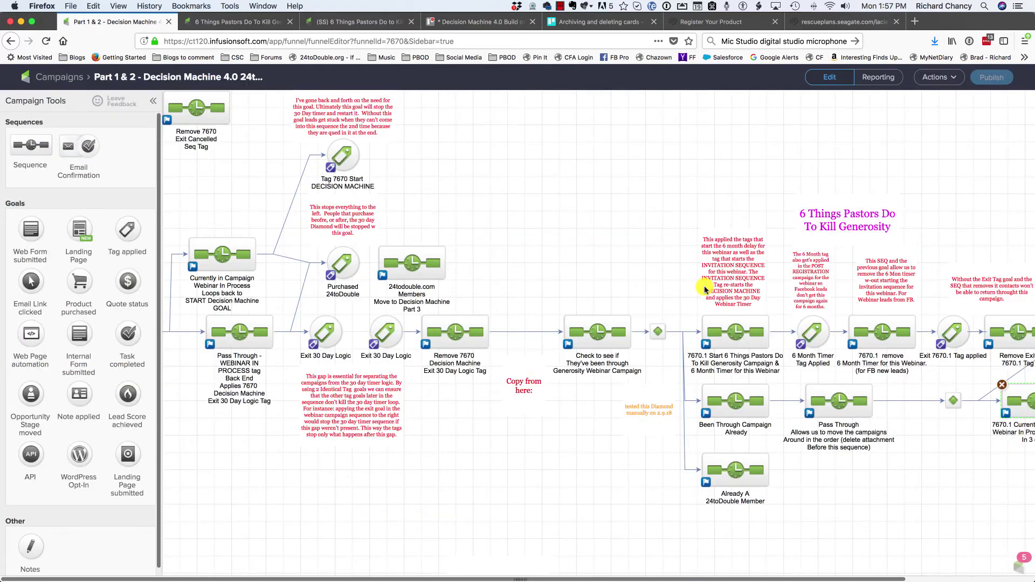
scroll(443, 415, down, 2)
scroll(442, 415, right, 5)
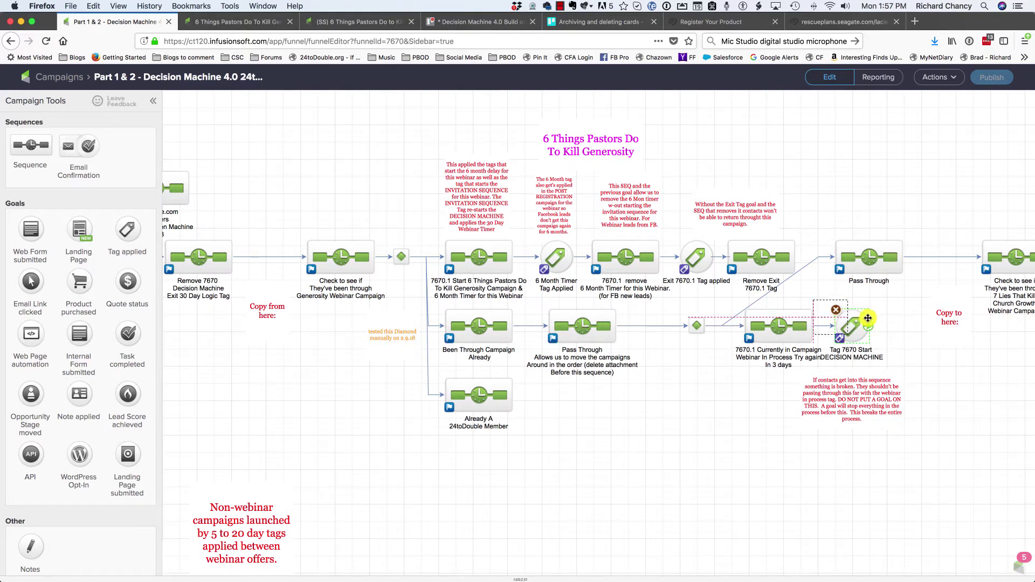
mouse_move(861, 323)
mouse_down()
mouse_move(869, 326)
mouse_move(844, 327)
mouse_up()
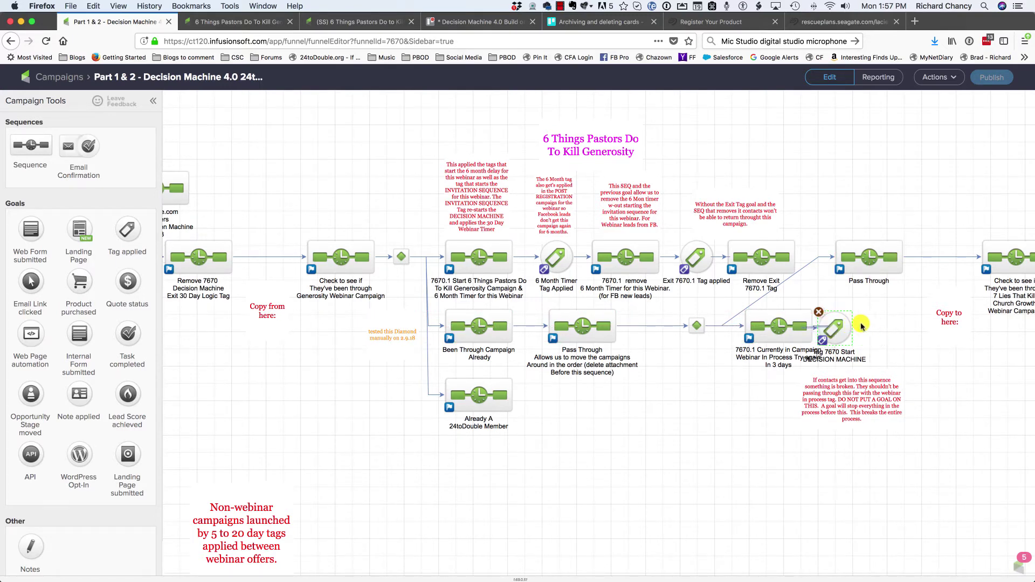
click(833, 327)
click(833, 322)
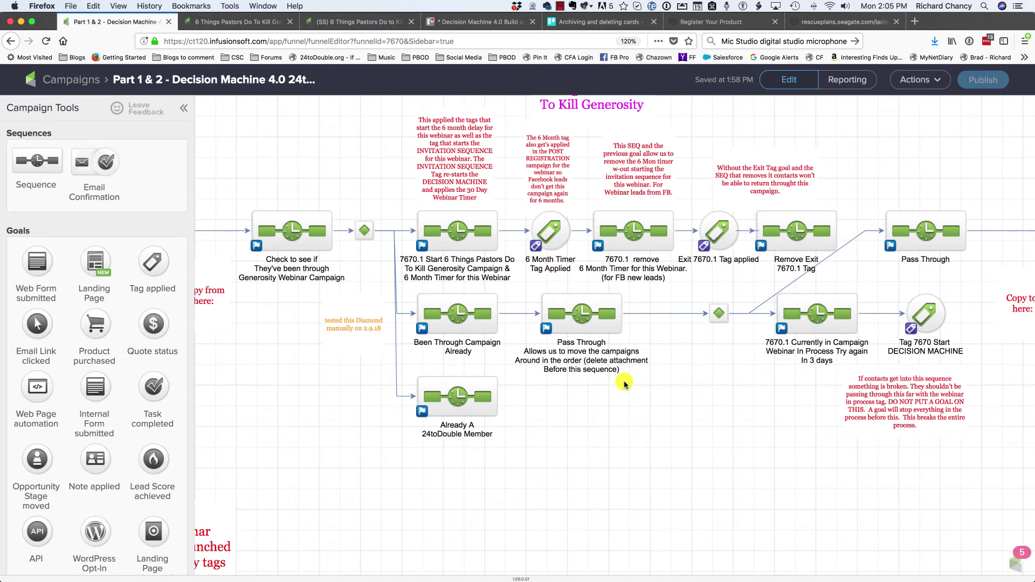
Survey the repeated webinar blocks across the whole campaign, then return to a close view of the 6 Things Pastors Do To Kill Generosity block.
key(super+minus)
key(super+minus)
key(super+minus)
key(super+minus)
key(super+minus)
key(super+minus)
key(super+minus)
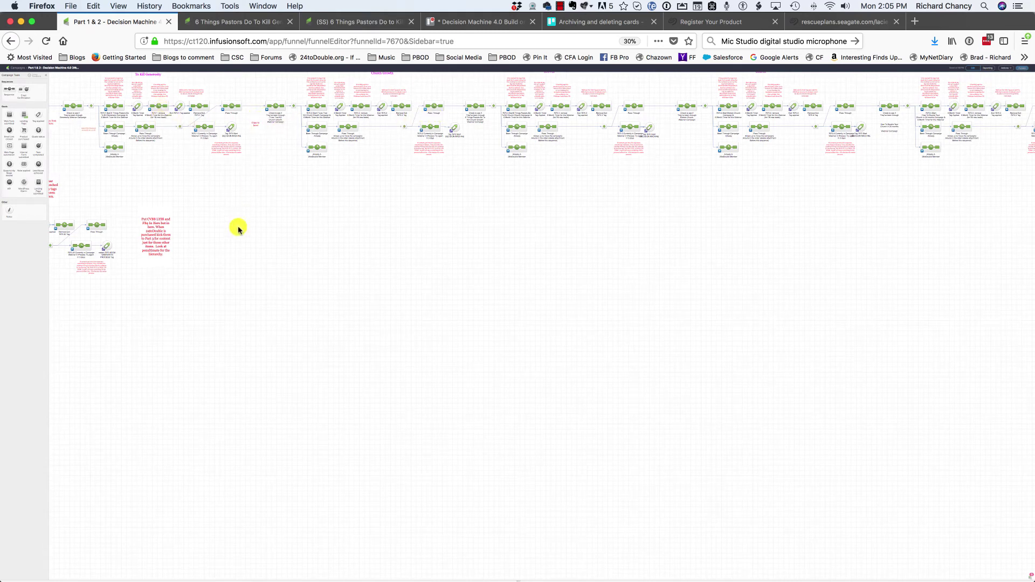
key(super+plus)
key(super+plus)
key(super+plus)
key(super+plus)
key(super+plus)
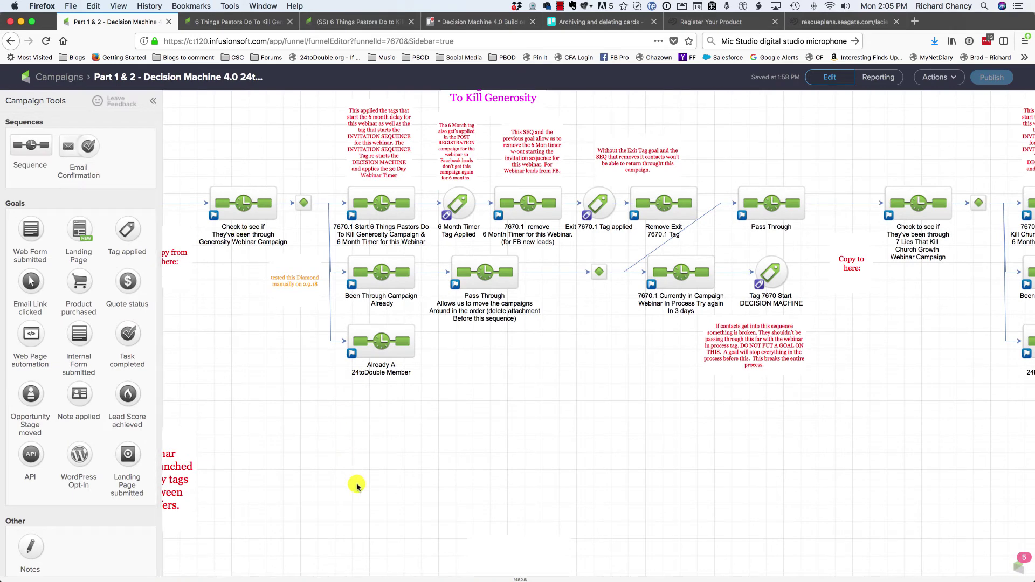
Review the 6 Things Pastors Do To Kill Generosity block and look at the separate webinar campaign it starts.
drag(356, 485, 470, 474)
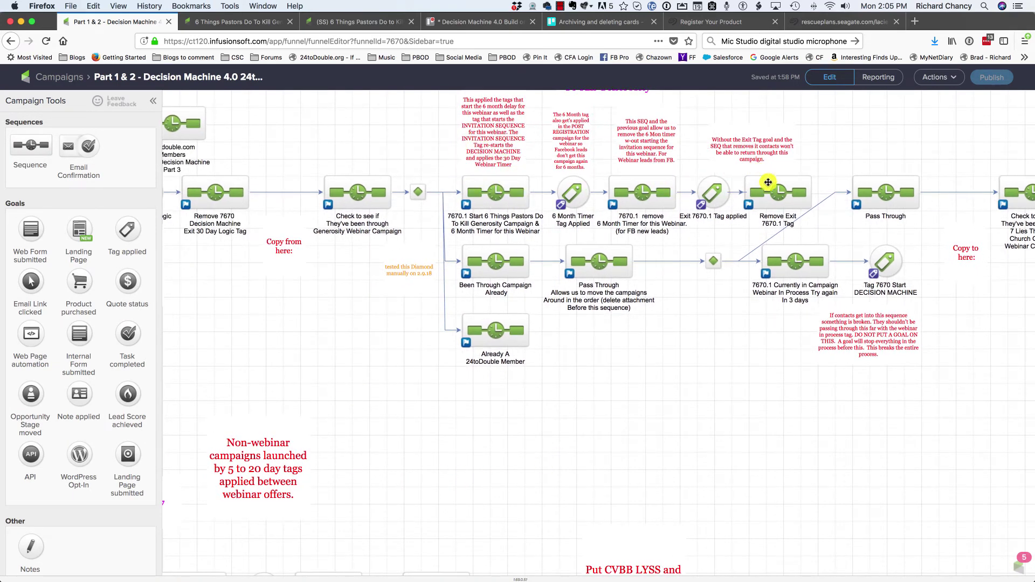
mouse_move(771, 184)
click(487, 226)
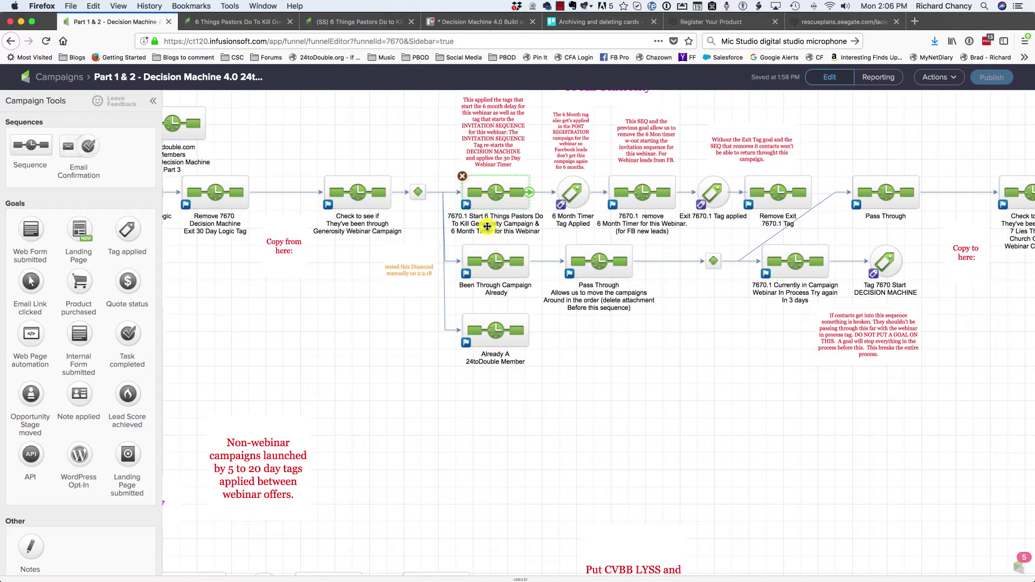
click(260, 25)
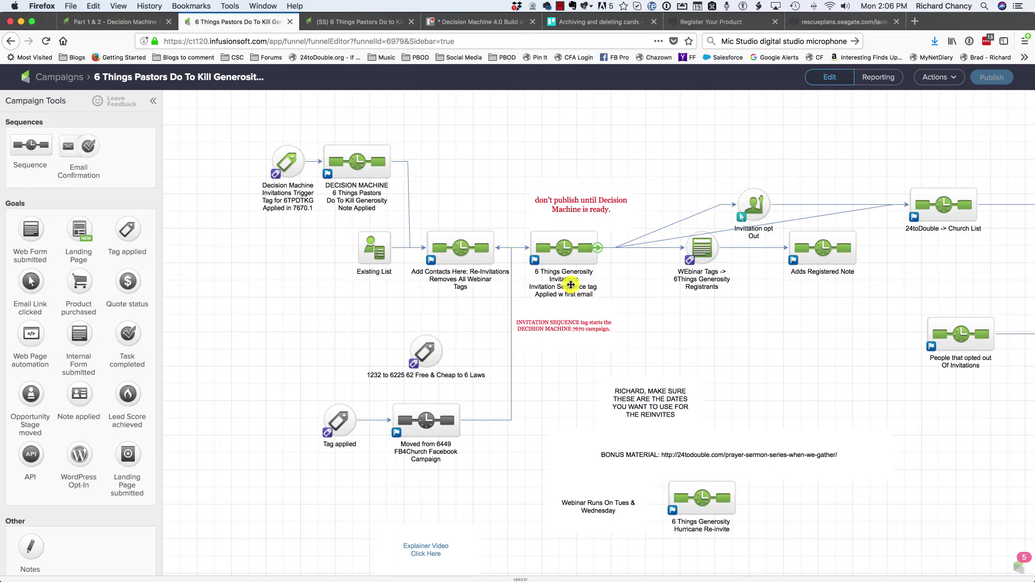
Return to the Decision Machine campaign and trace the flow from the registrant and invitation tags through the 30-day timer logic to the Generosity webinar block.
click(128, 22)
key(super+minus)
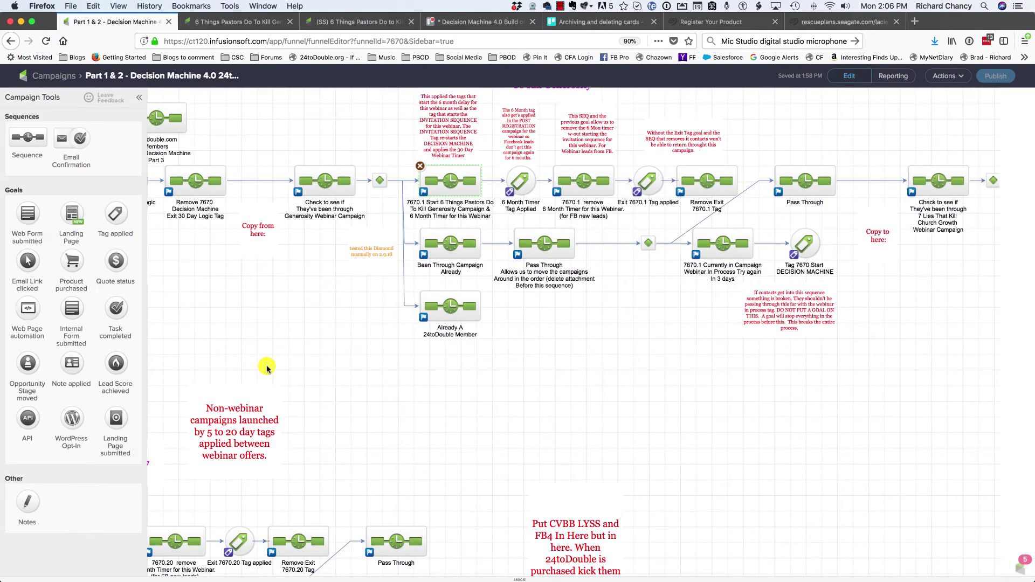
key(super+minus)
drag(223, 306, 935, 334)
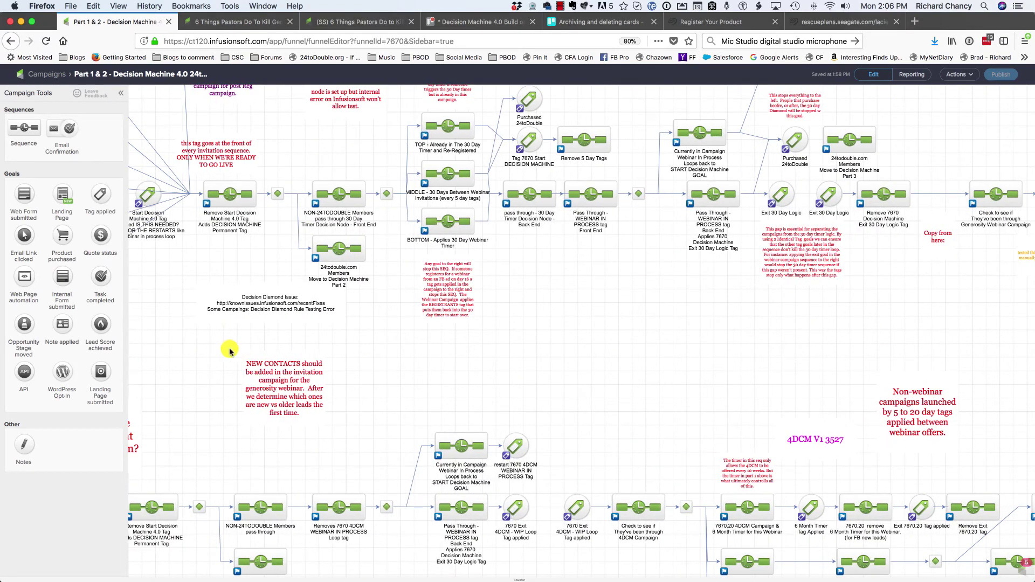
drag(230, 350, 459, 424)
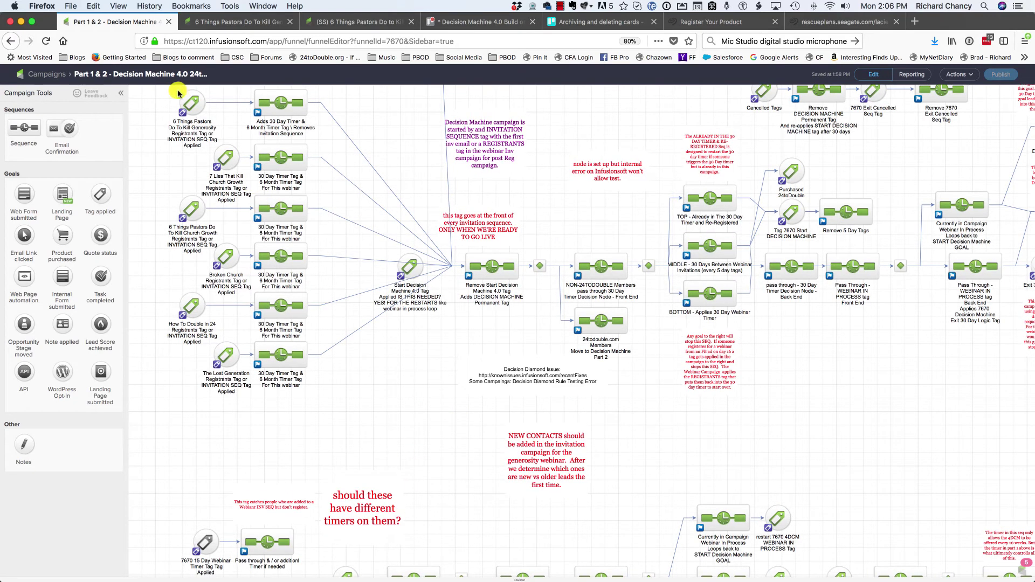
scroll(264, 108, up, 3)
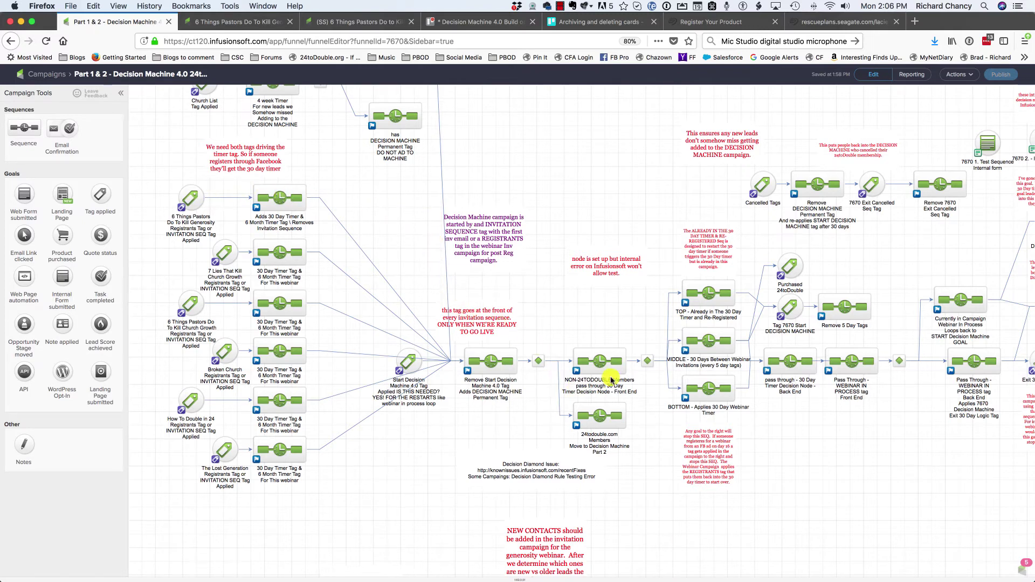
drag(852, 460, 399, 429)
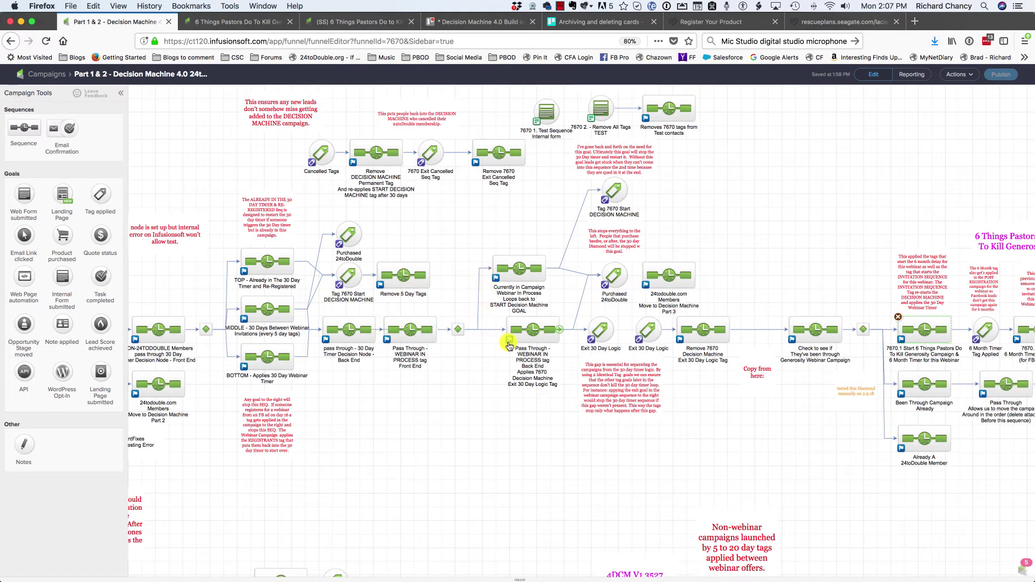
drag(432, 433, 320, 424)
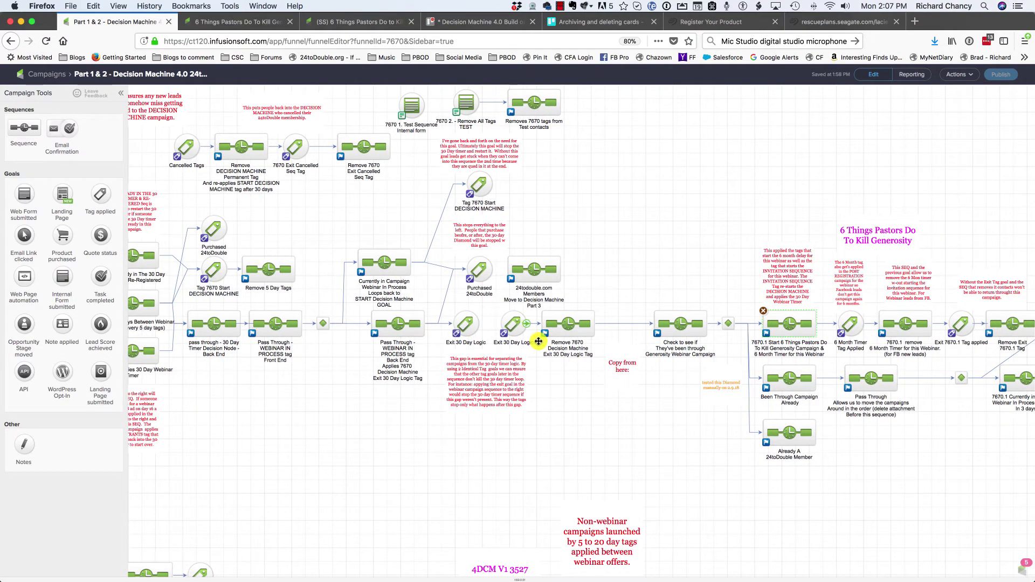
drag(639, 416, 490, 408)
scroll(376, 398, right, 2)
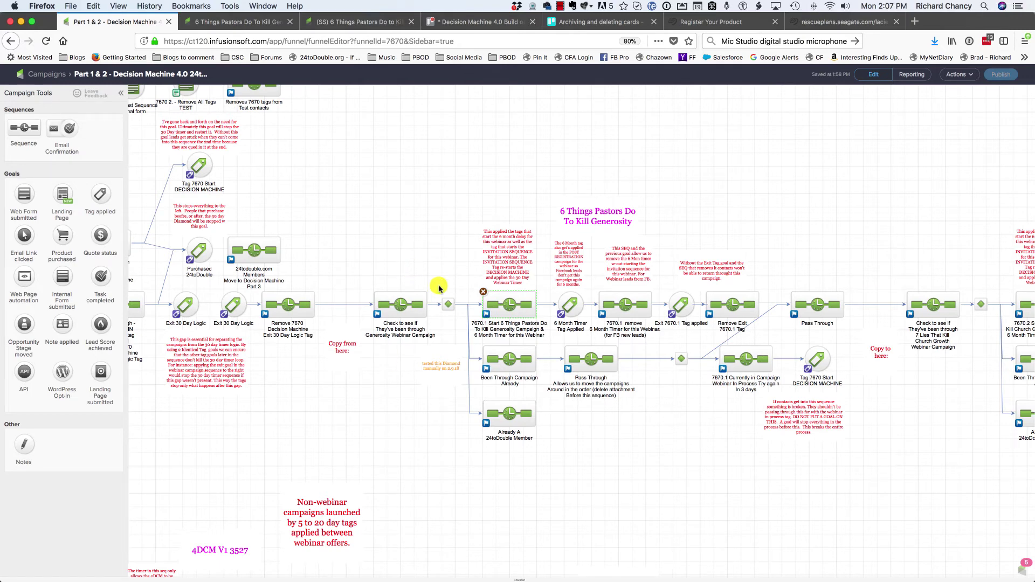
Compare the Generosity invitation campaign with the Decision Machine, and follow the pass-through path to the 7 Lies That Kill Church Growth block.
click(242, 22)
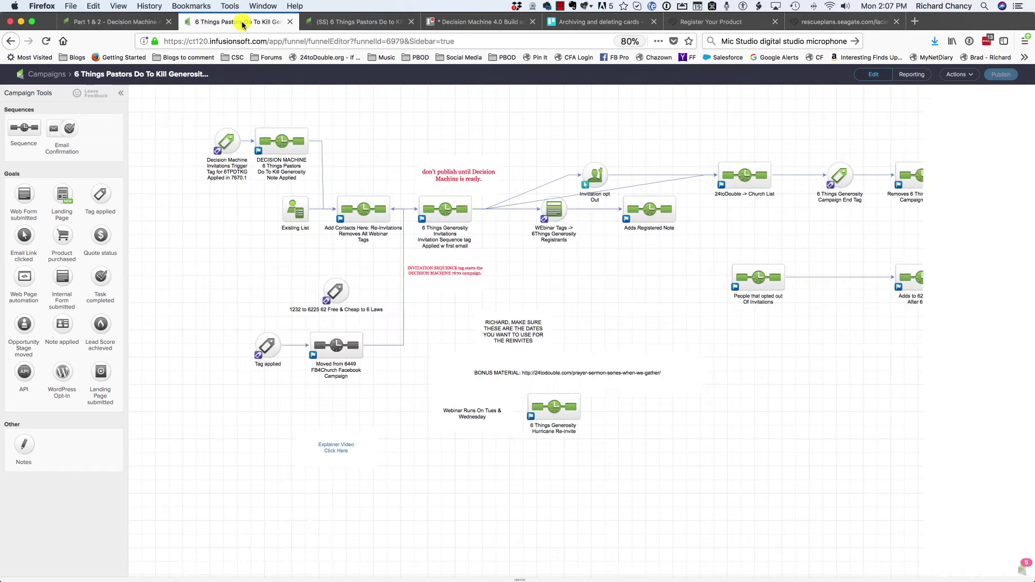
click(132, 24)
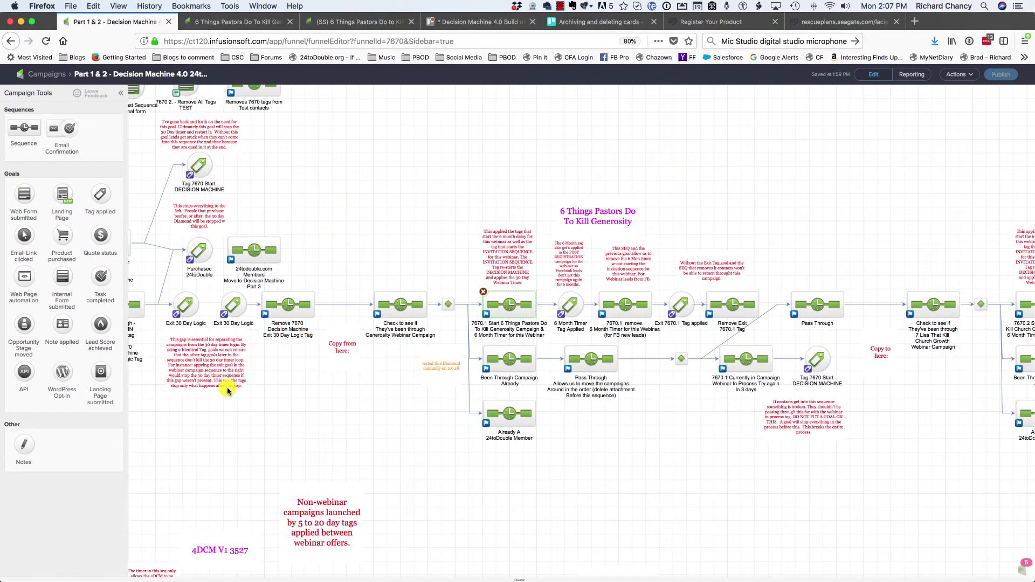
drag(203, 434, 326, 436)
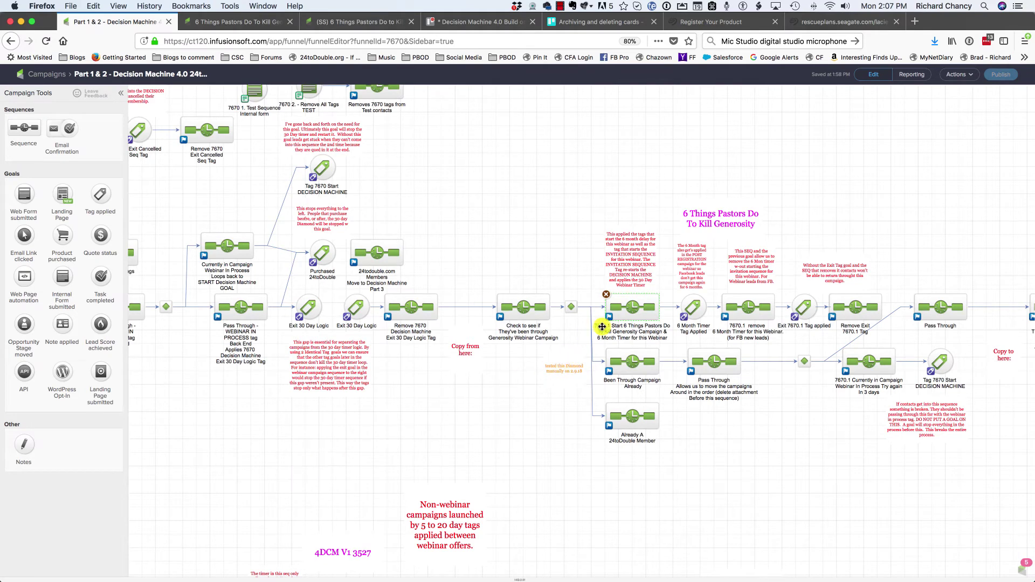
drag(522, 412, 347, 404)
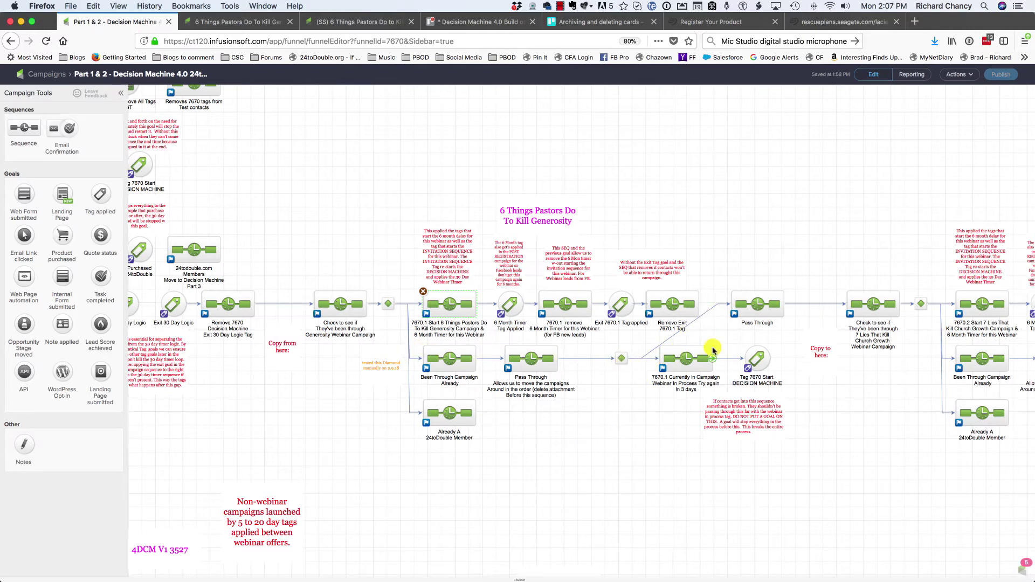
drag(898, 445, 534, 459)
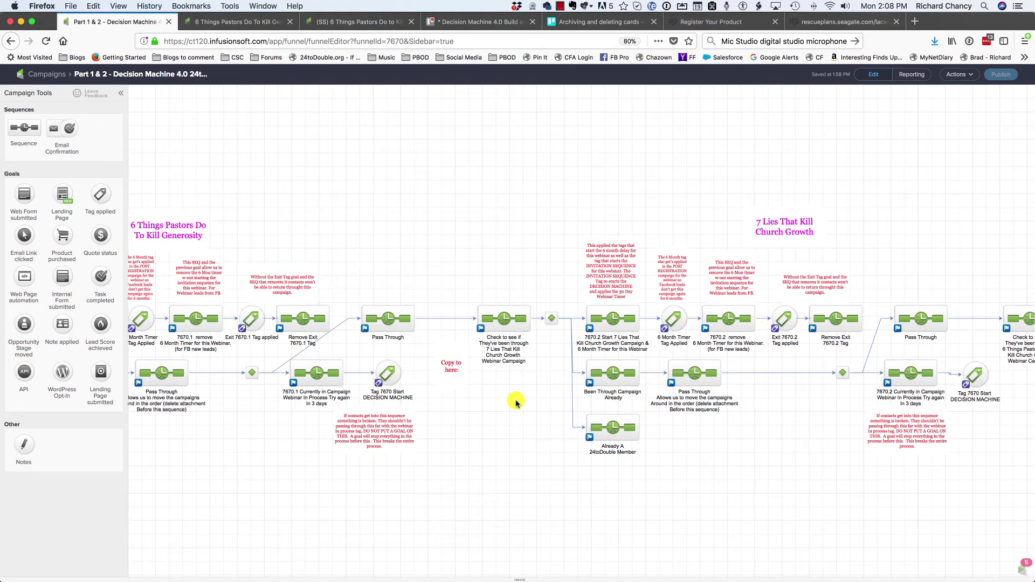
Check which tags achieve the Cancelled Tags goal at the start of the cancelled-membership path, without making changes.
key(super+minus)
drag(338, 444, 795, 426)
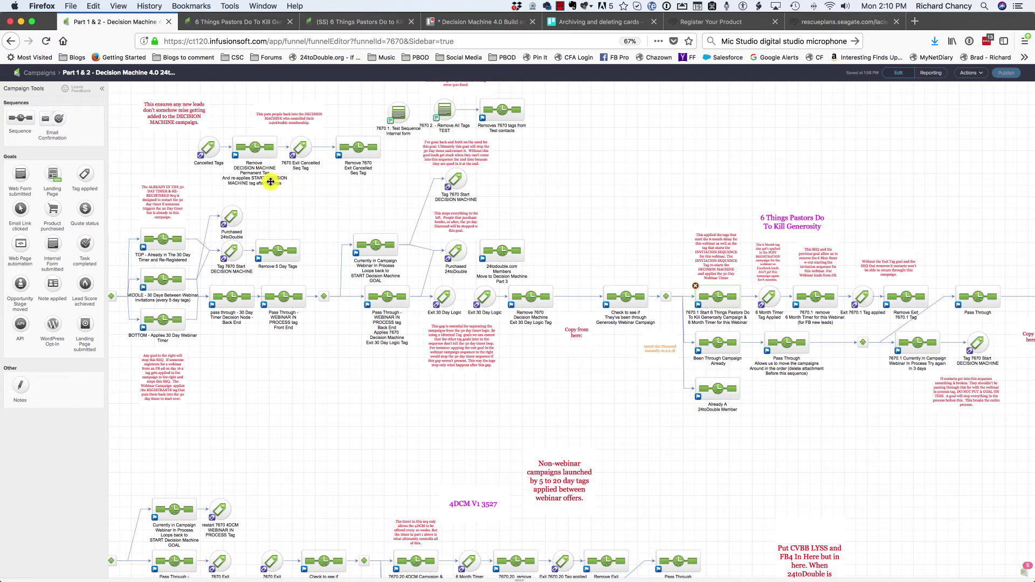
click(207, 146)
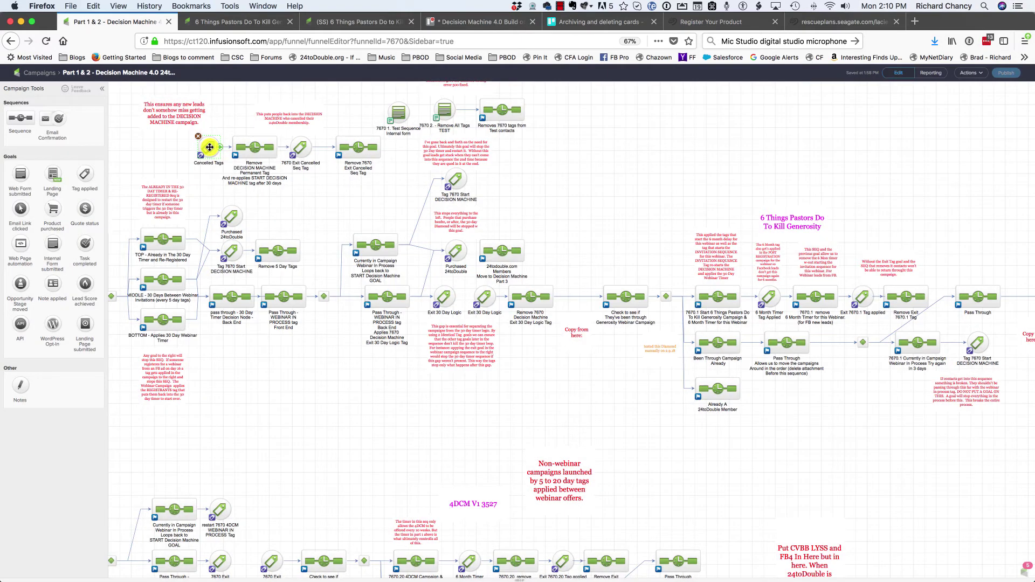
double_click(209, 147)
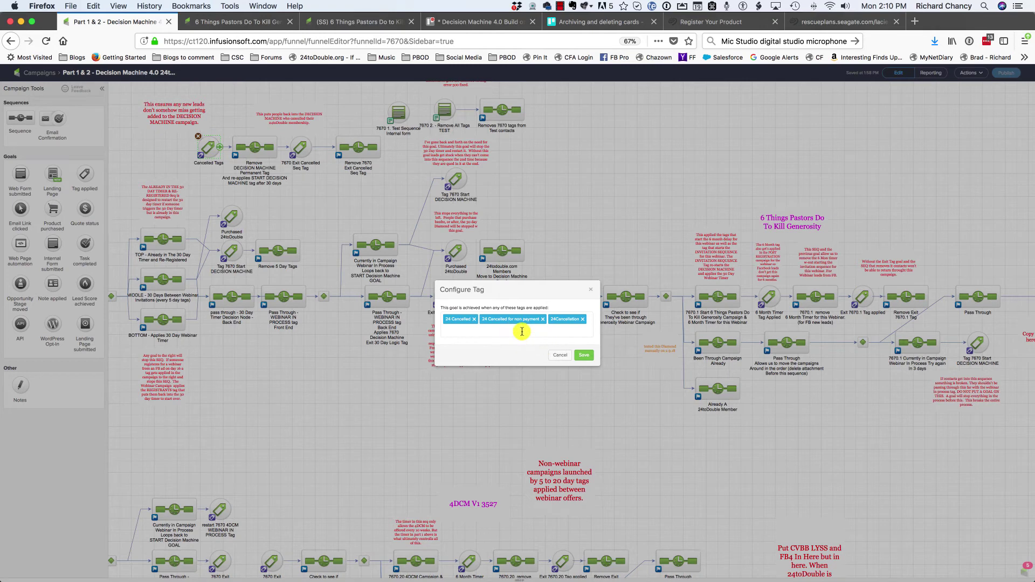
key(super+equal)
key(super+equal)
key(super+equal)
key(super+equal)
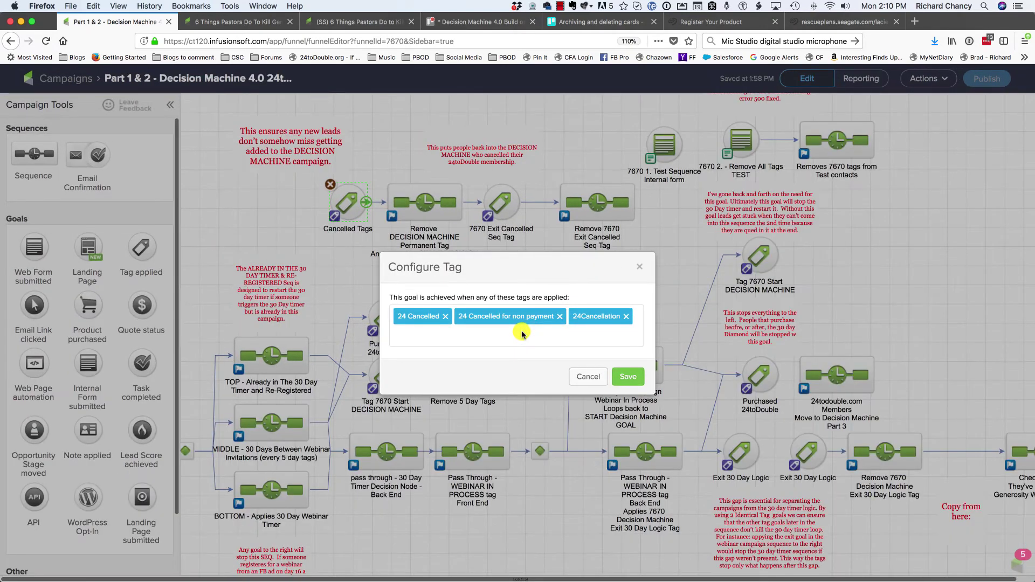
click(593, 378)
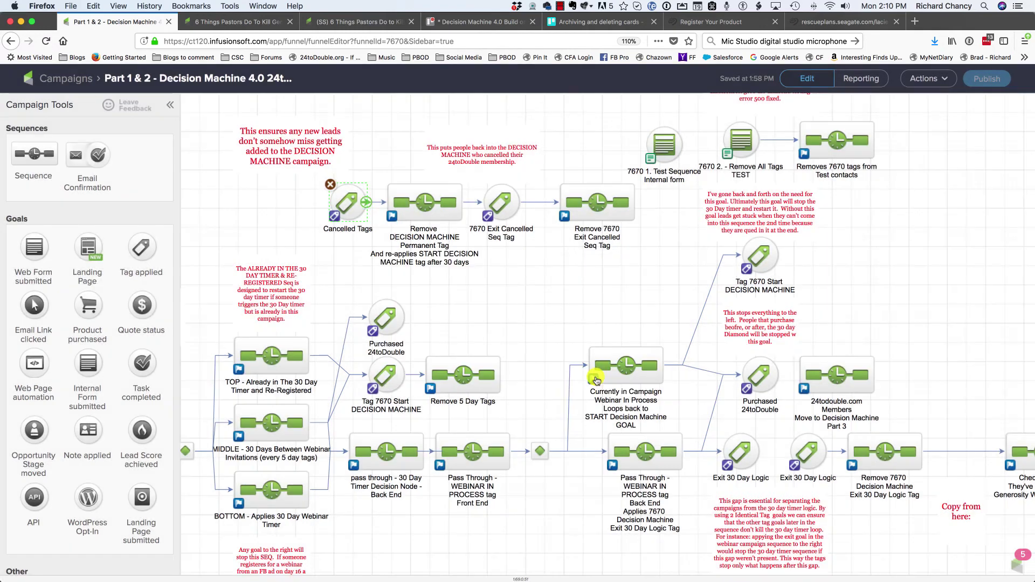
Open the Remove DECISION MACHINE Permanent Tag sequence and check the tags it removes and applies, without changing them.
click(426, 210)
double_click(425, 210)
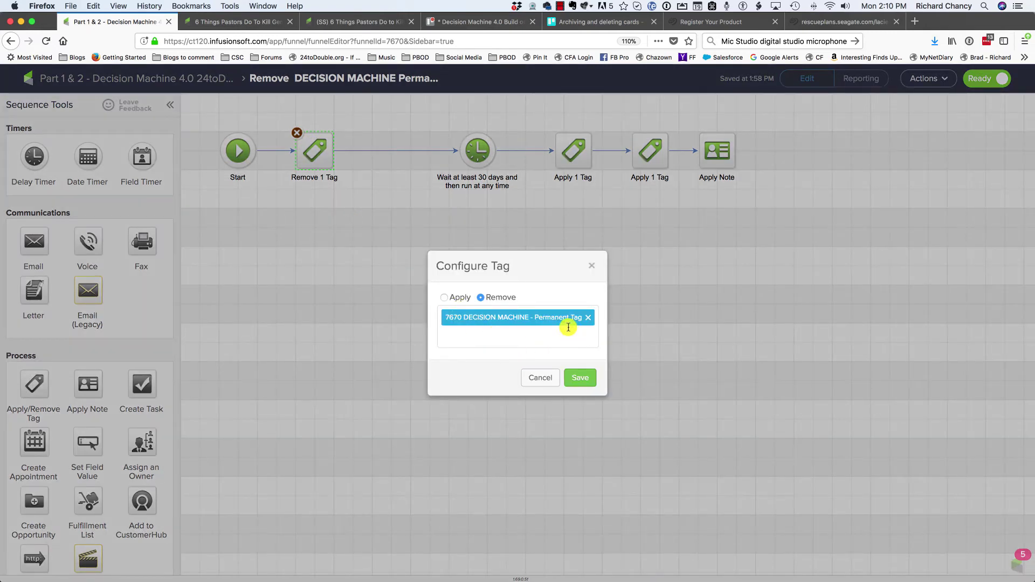
click(547, 377)
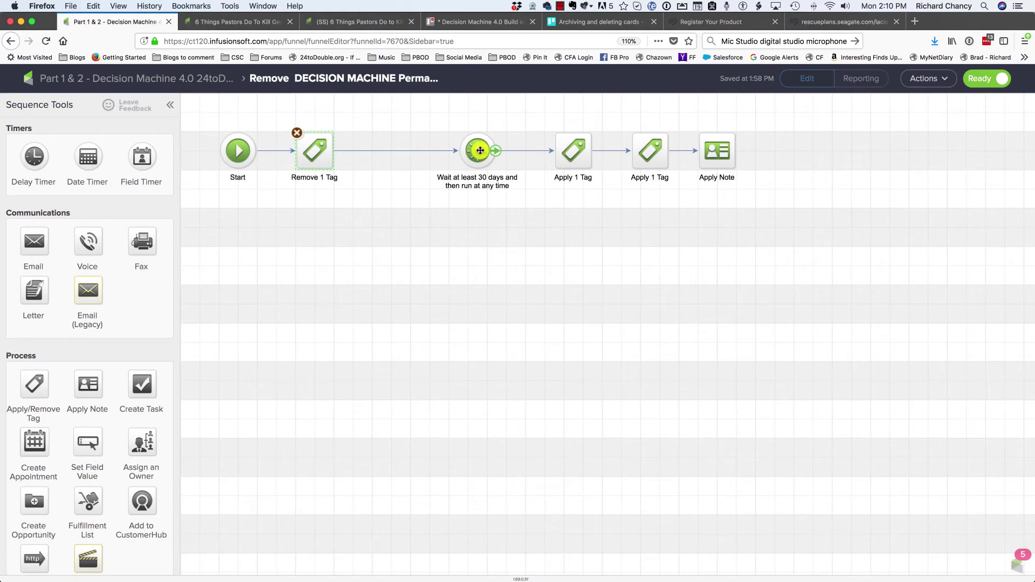
click(573, 152)
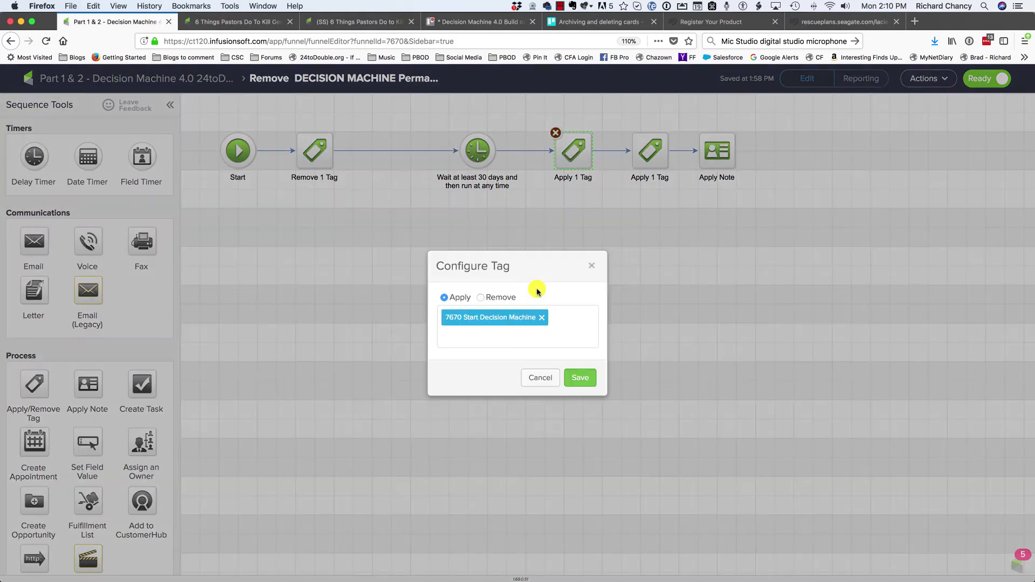
click(540, 379)
click(653, 153)
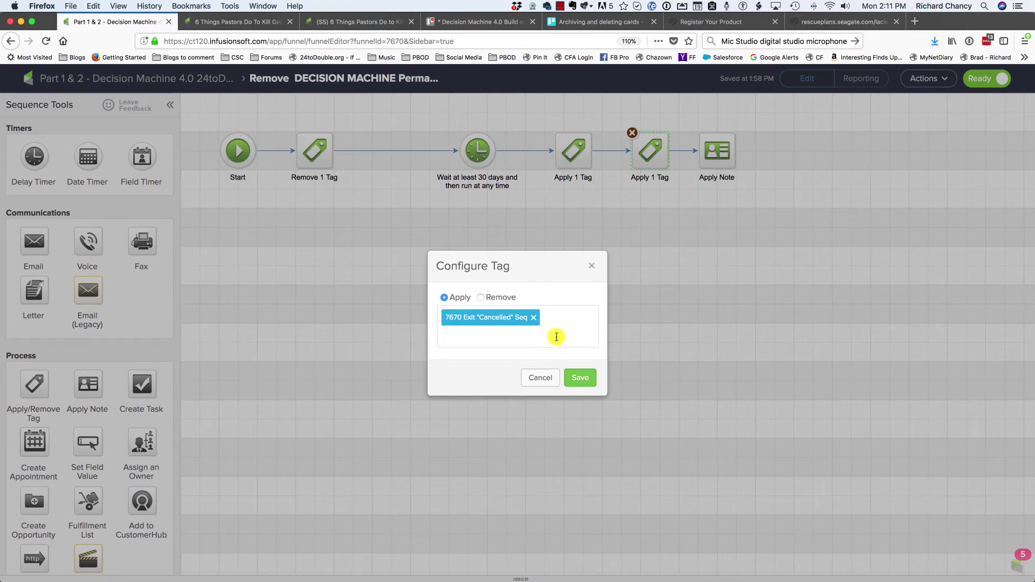
click(547, 381)
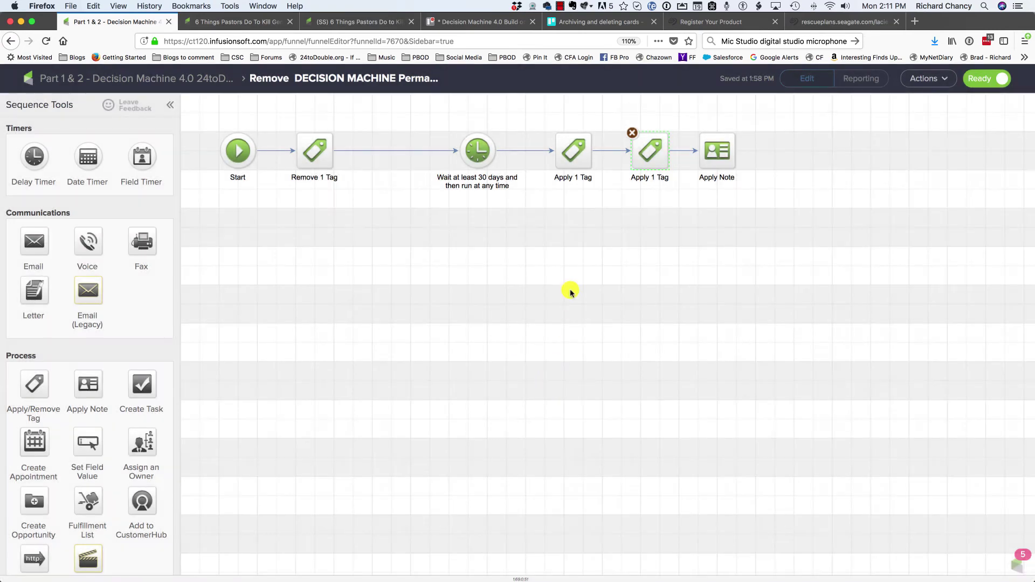
Reorder the sequence so Apply Note sits between the two Apply Tag steps, and reconnect them with the 7670 Exit "Cancelled" Seq tag last.
click(624, 154)
key(Delete)
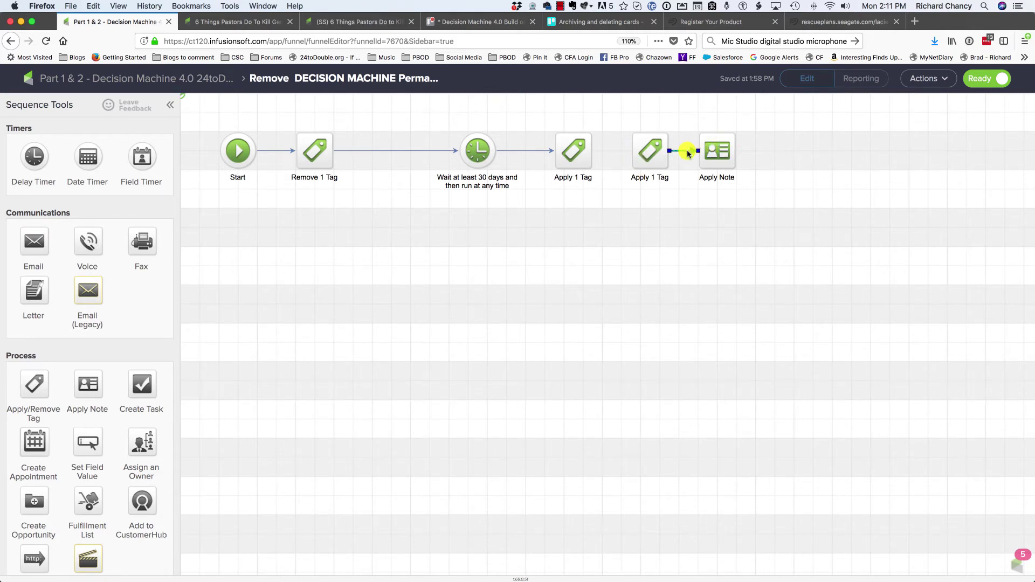
mouse_move(642, 150)
mouse_down()
mouse_move(760, 154)
mouse_move(641, 152)
mouse_up()
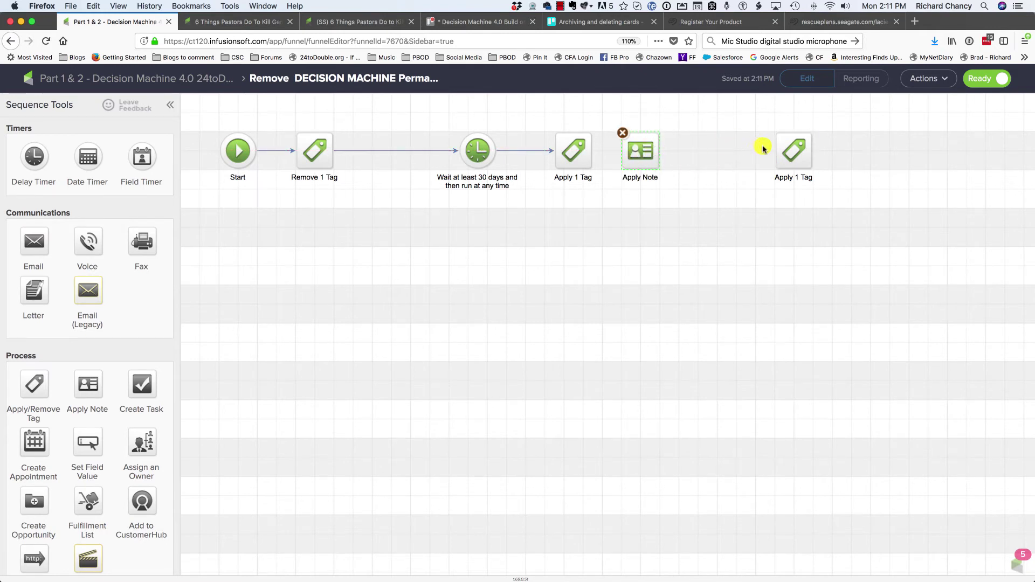
drag(790, 150, 699, 151)
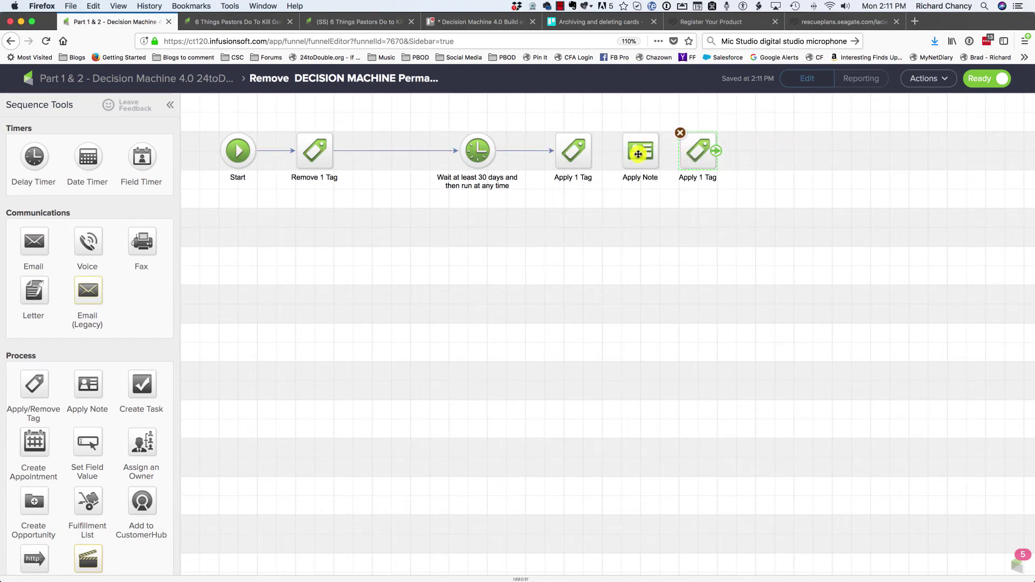
drag(591, 151, 697, 152)
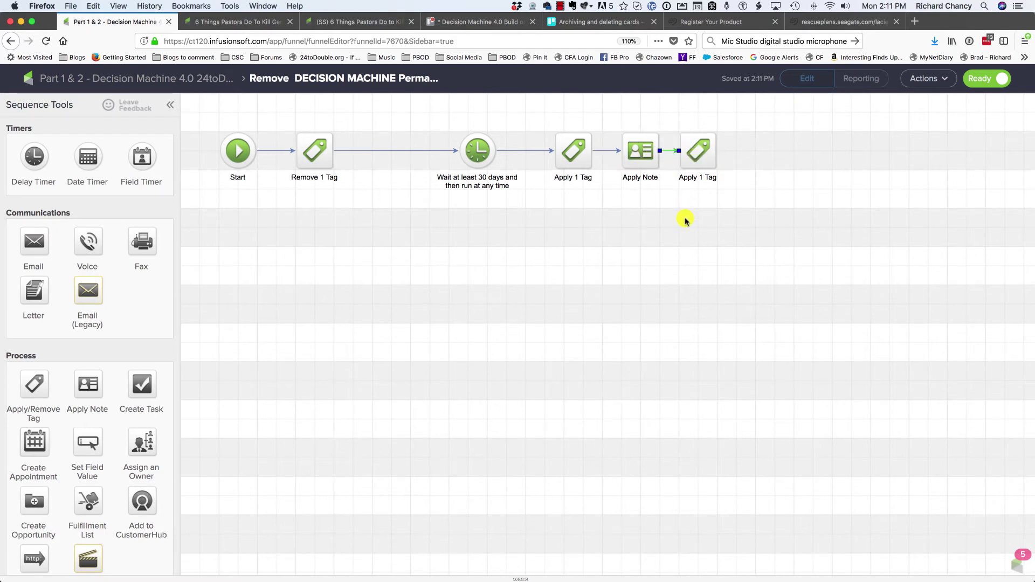
click(685, 220)
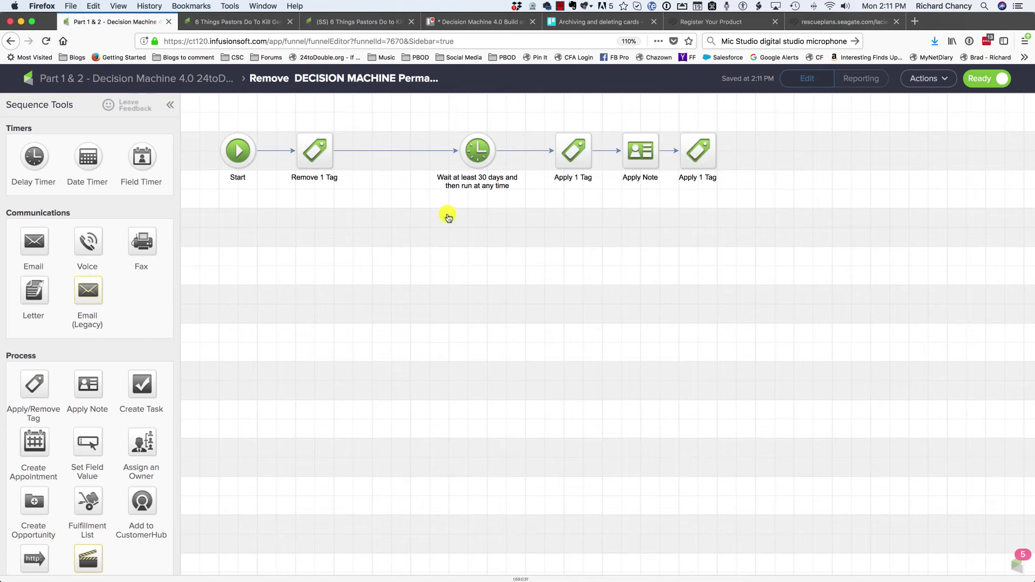
Return to the campaign canvas and check the 7670 Exit Cancelled Seq Tag goal and the removal sequence after it.
click(108, 79)
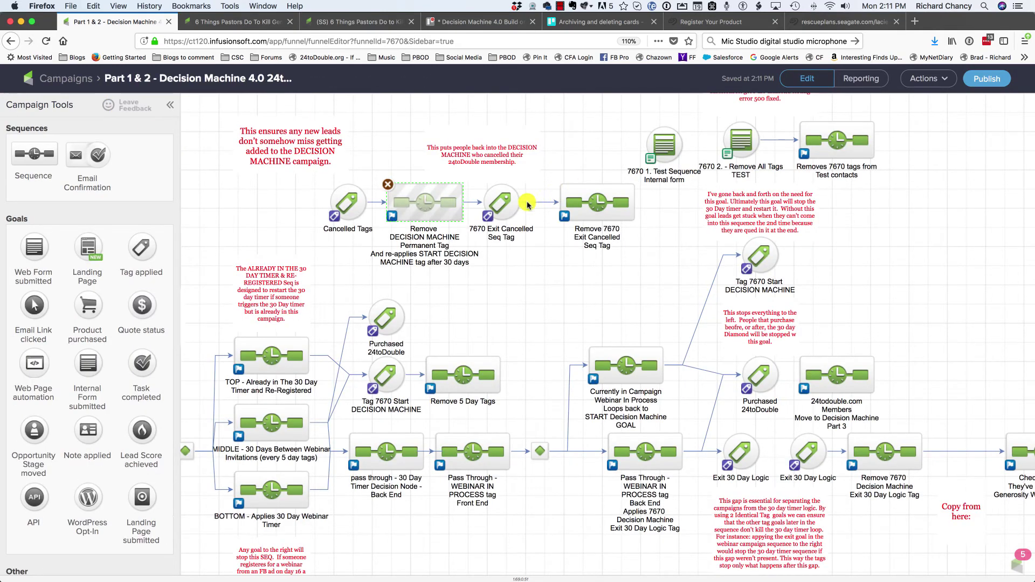
click(499, 209)
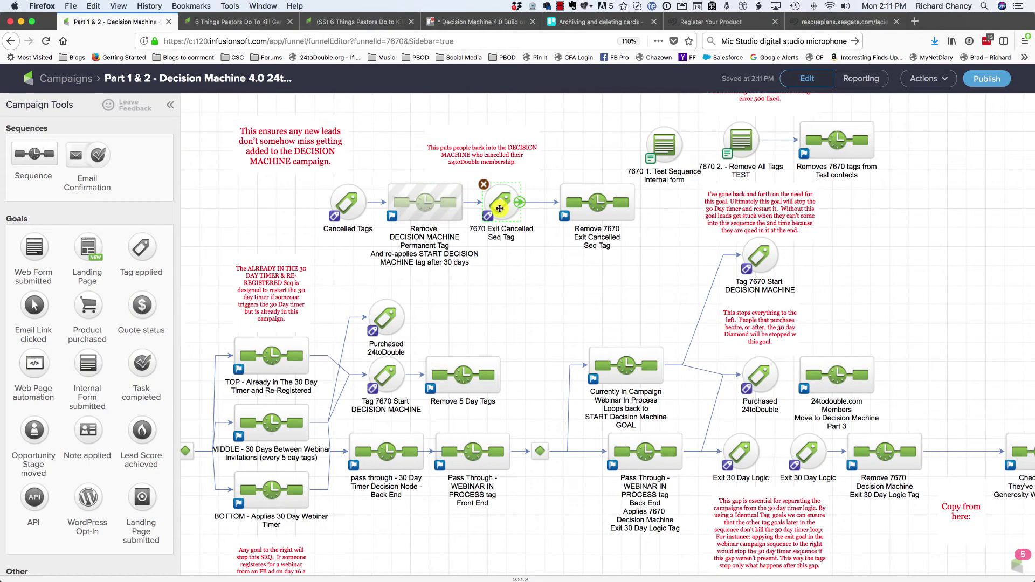
double_click(499, 208)
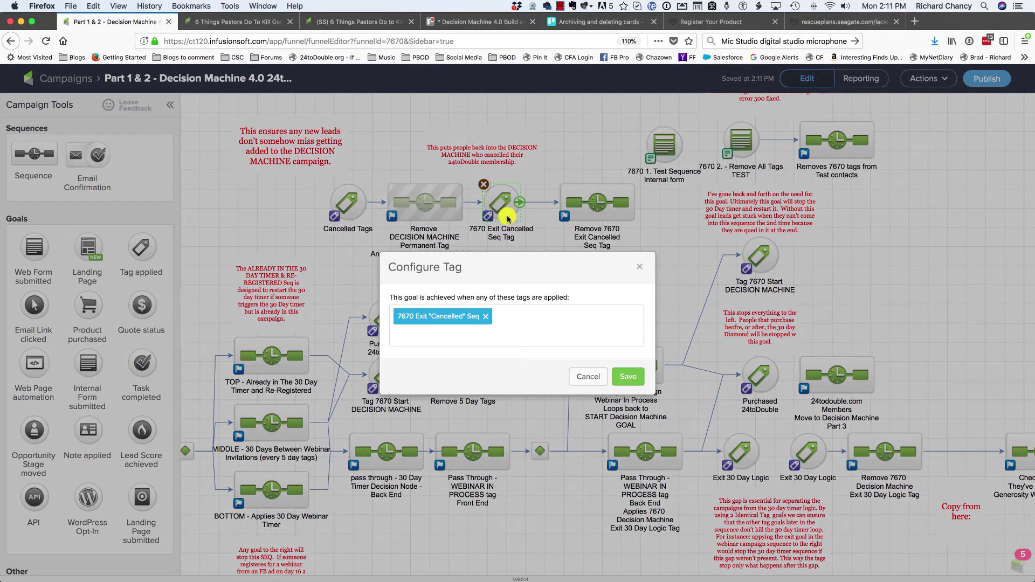
click(586, 375)
double_click(593, 202)
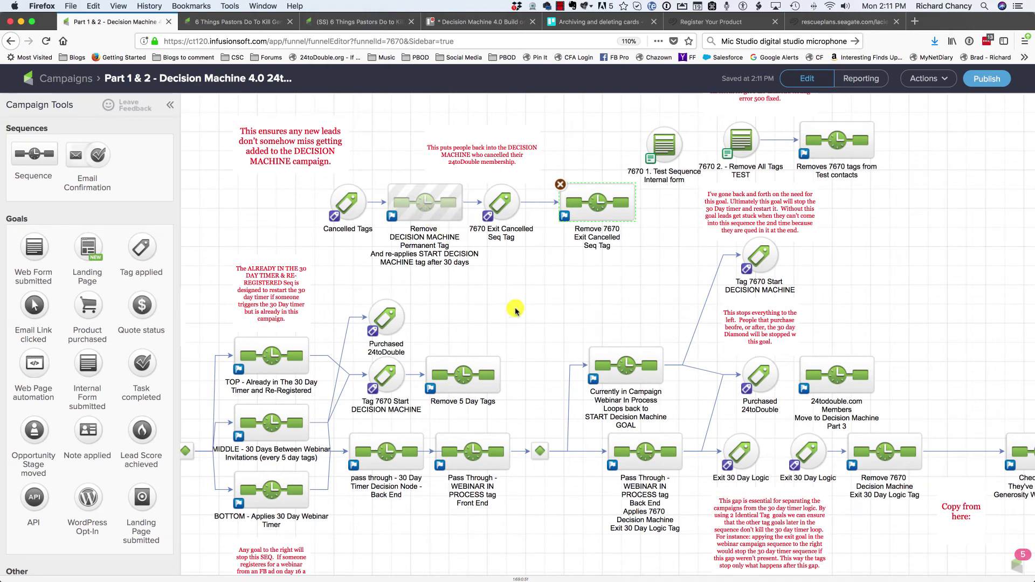
Follow the main campaign path from the Start Decision Machine 4.0 Tag goal to the 6 Things Pastors Do To Kill Generosity section.
scroll(545, 309, left, 2)
scroll(678, 294, left, 15)
scroll(678, 293, down, 3)
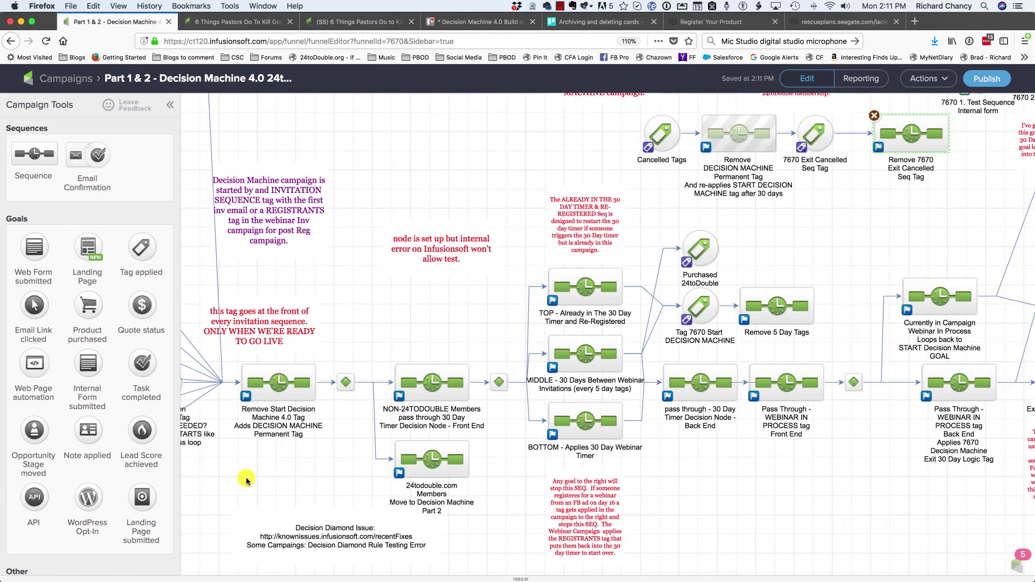
drag(434, 479, 444, 479)
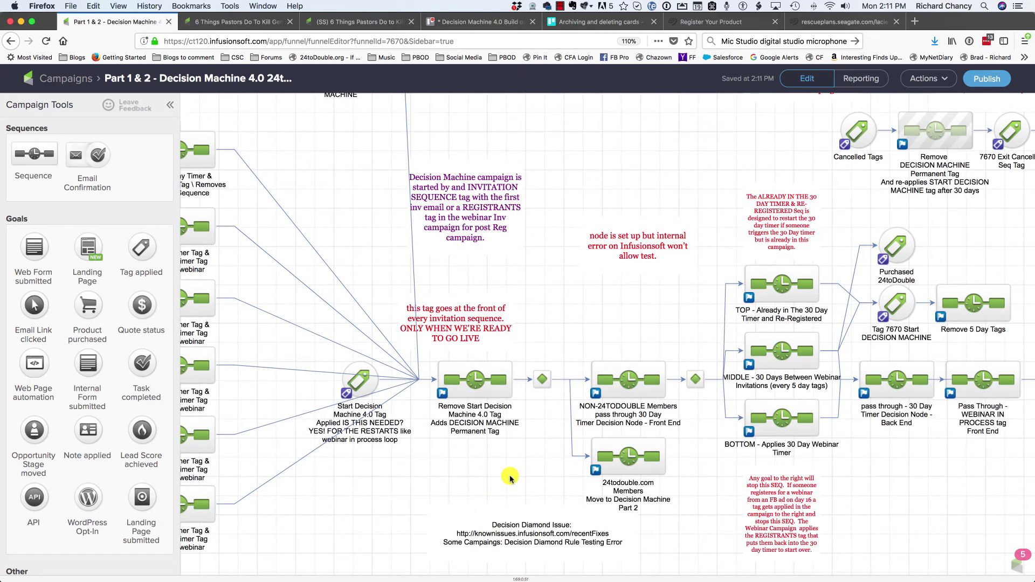
drag(511, 481, 166, 466)
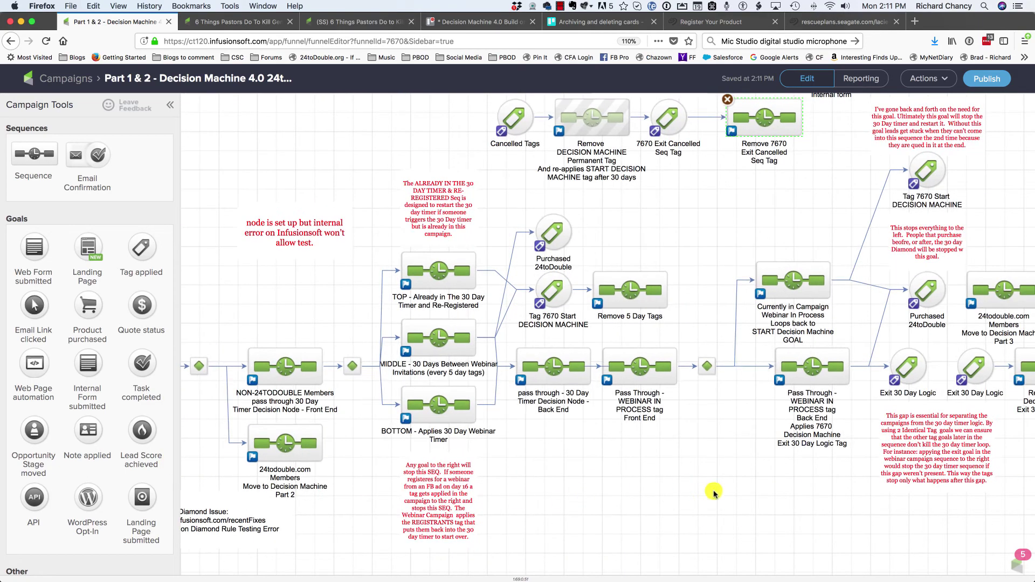
drag(716, 493, 478, 490)
drag(912, 499, 433, 448)
drag(924, 451, 887, 454)
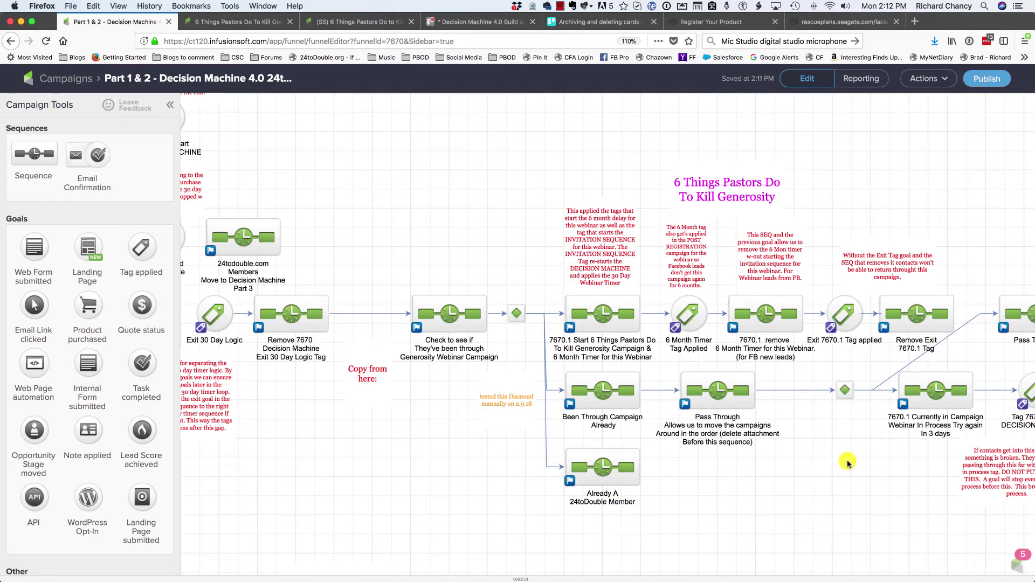
Survey the chain of webinar sections and inspect the final one, The Lost Generation, with its closing branches.
key(super+minus)
key(super+minus)
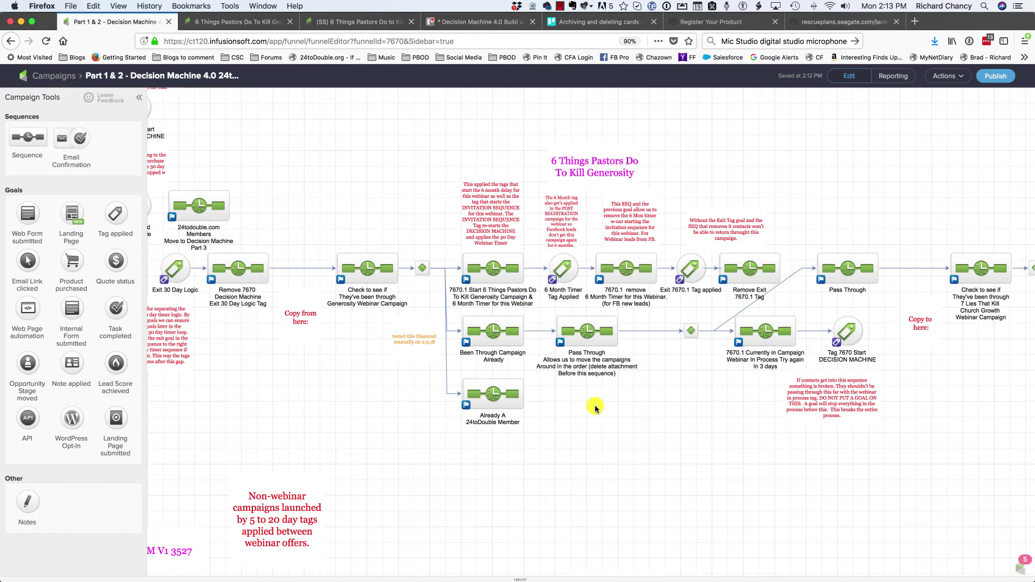
key(super+minus)
key(super+minus)
key(super+minus)
key(super+minus)
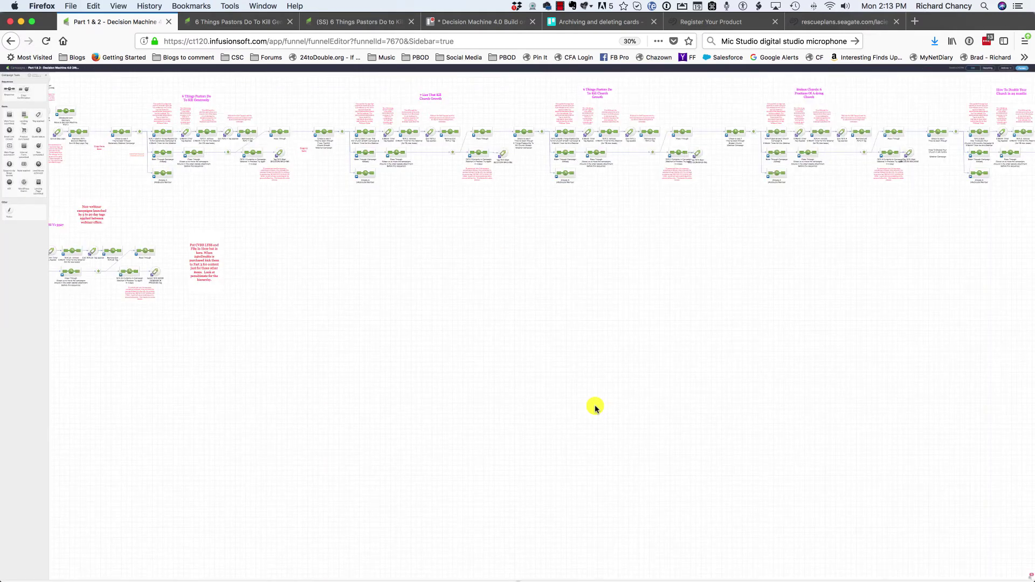
drag(638, 333, 1, 291)
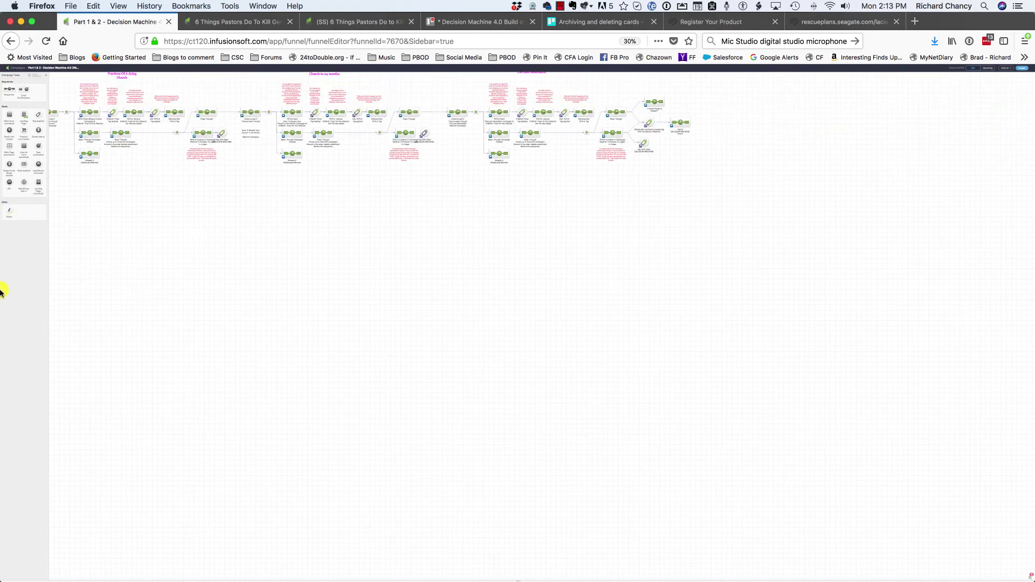
drag(481, 261, 92, 262)
key(super+equal)
key(super+equal)
key(super+equal)
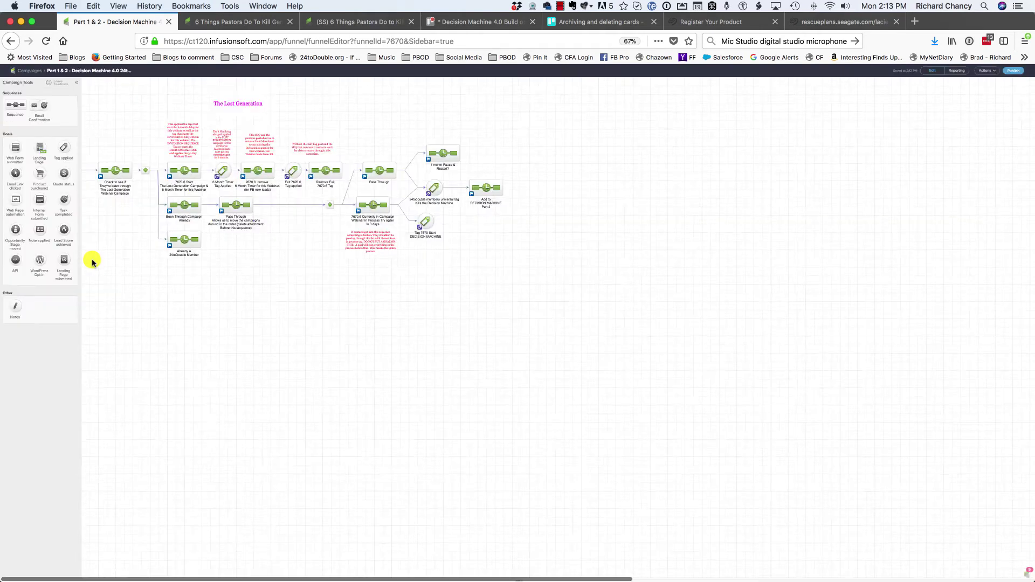
key(super+equal)
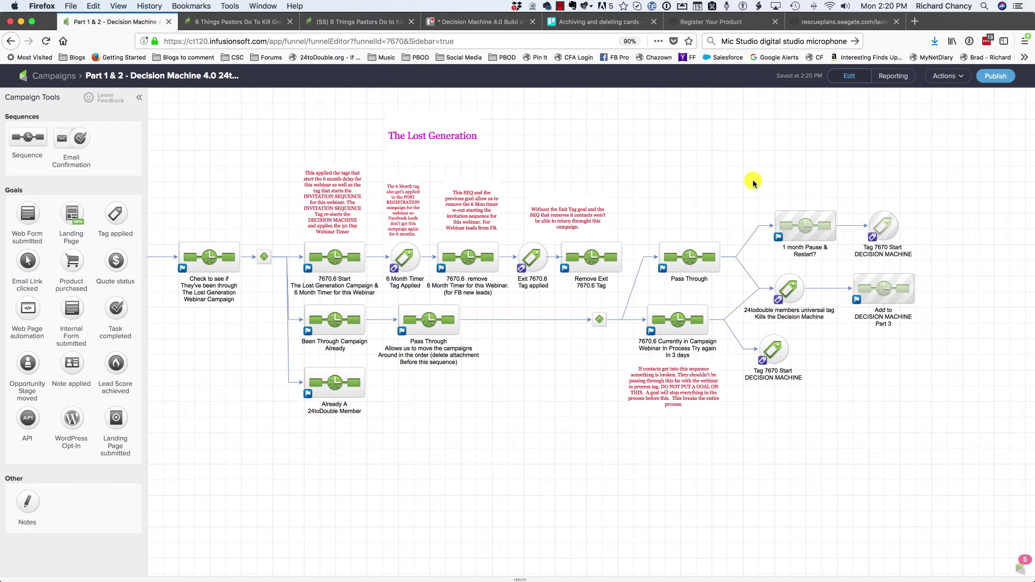
Open the 1 month Pause & Restart? sequence and check its delay timer and applied tag without changing them.
click(800, 224)
double_click(800, 224)
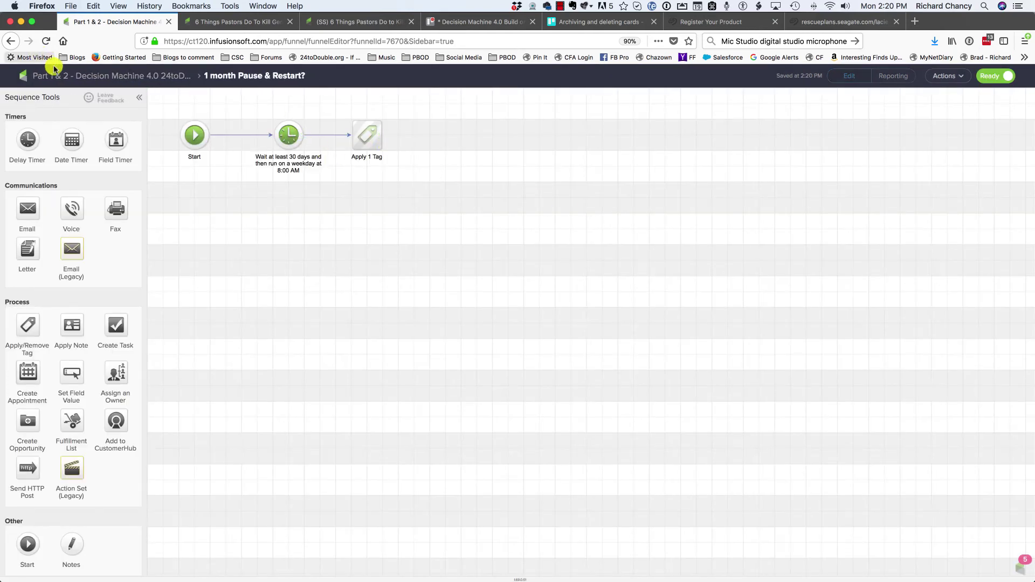
double_click(664, 285)
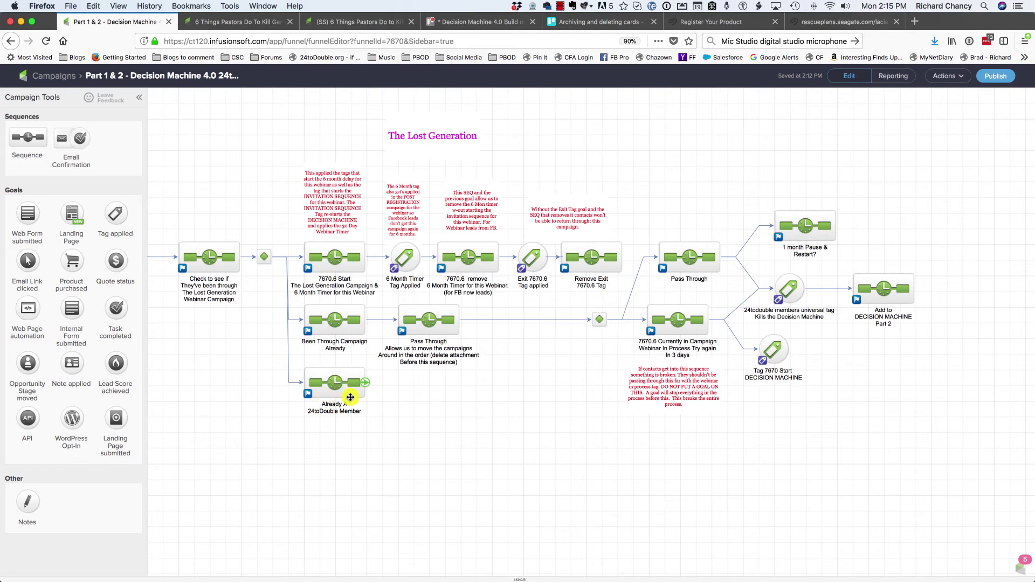
drag(180, 111, 956, 566)
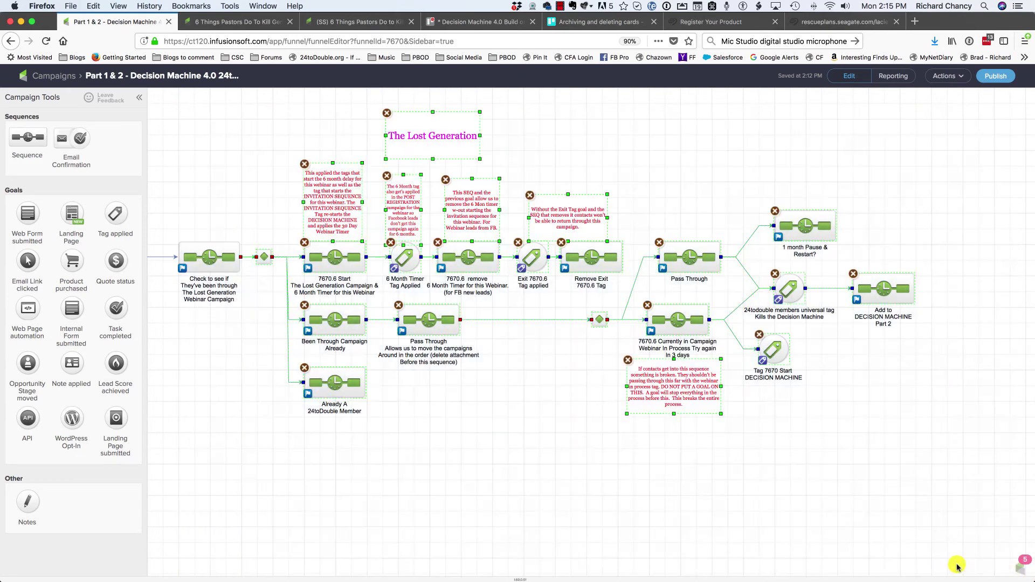
click(756, 511)
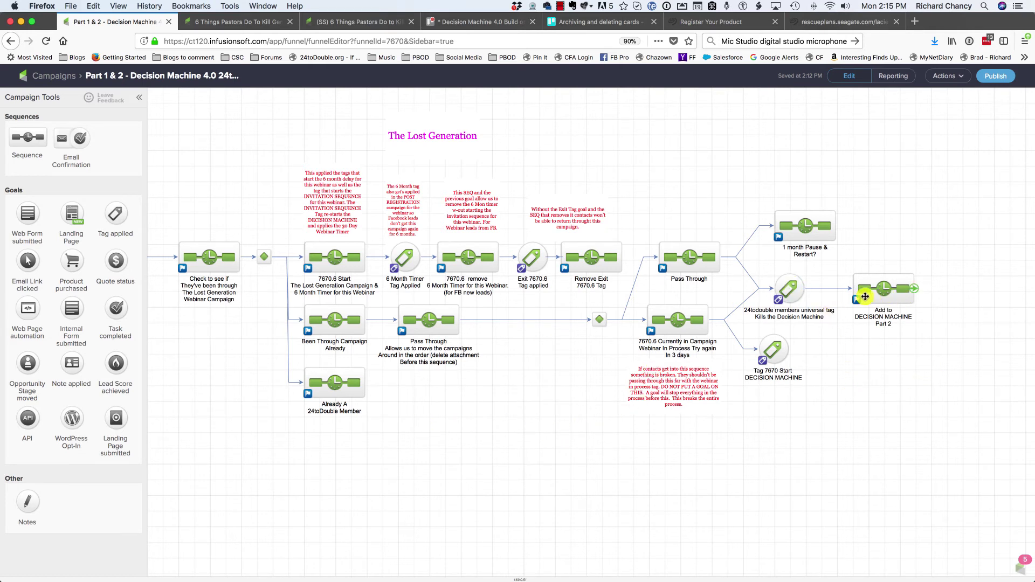
Rename the last sequence of The Lost Generation section to "Add to DECISION MACHINE Part 3".
click(878, 324)
click(884, 325)
key(Right)
key(BackSpace)
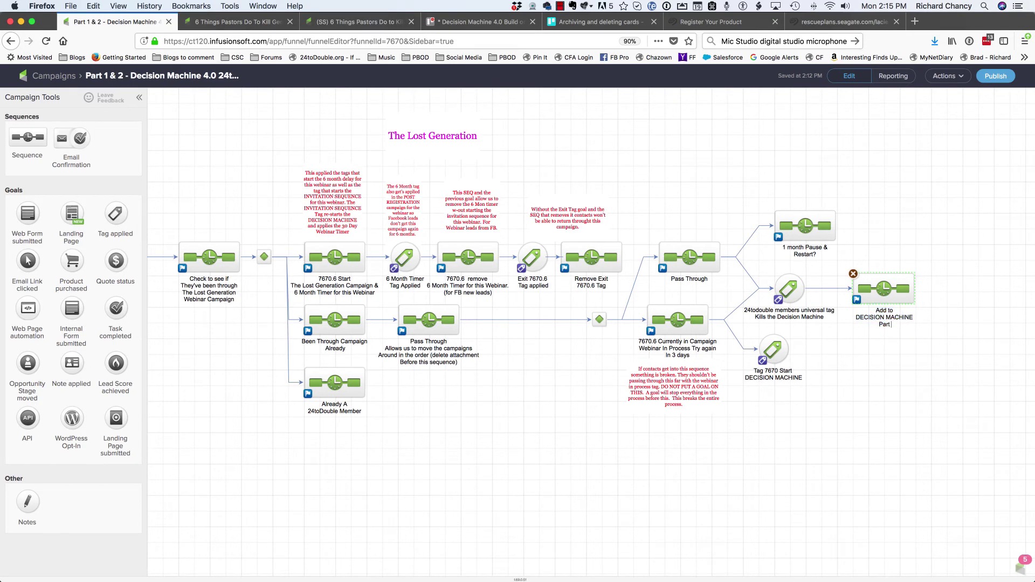
text(3)
click(887, 385)
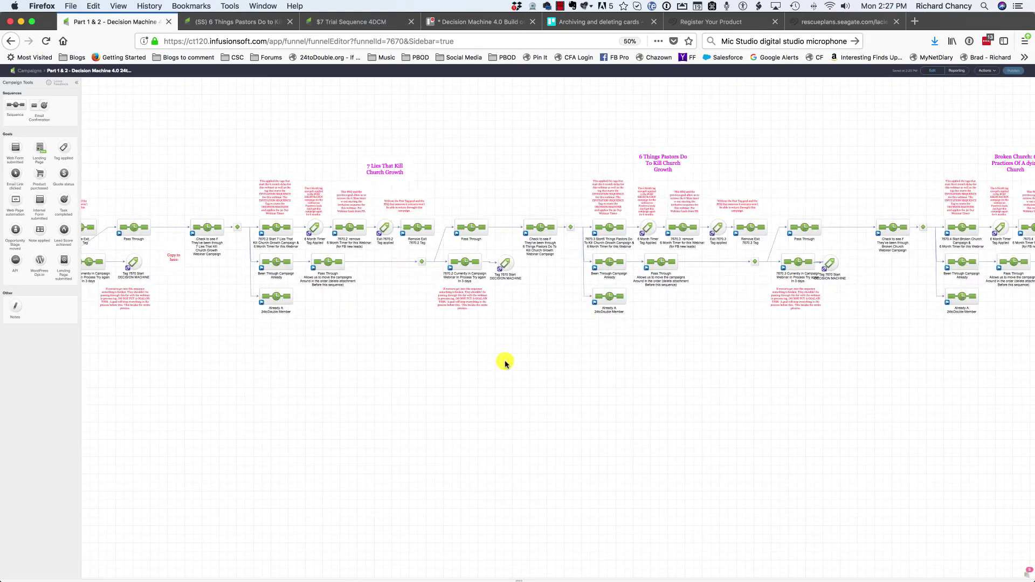
Check the MIDDLE - 30 Days Between Webinar Invitations sequence near the campaign start and the 4DCM entry paths below it.
drag(180, 277, 574, 261)
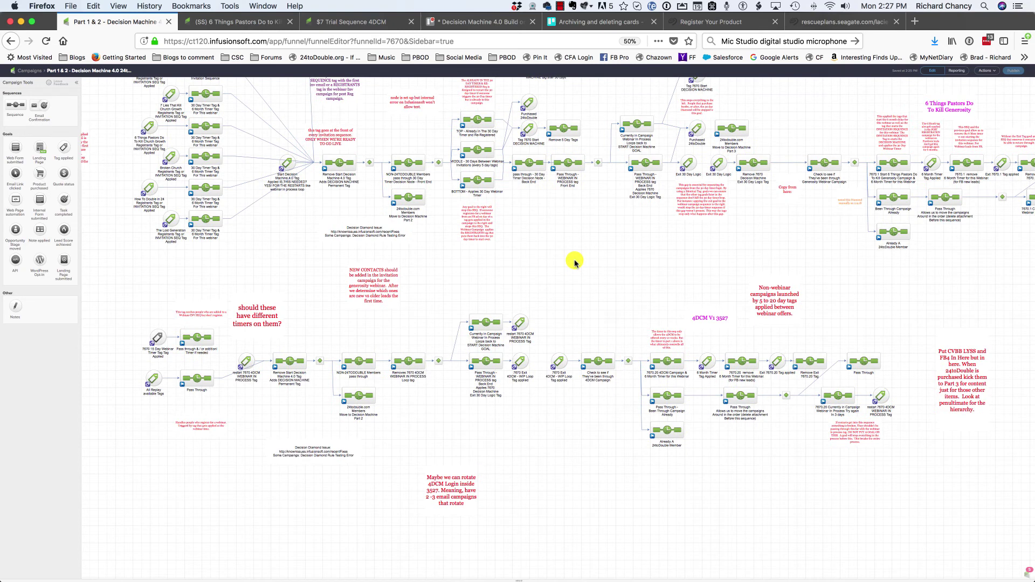
key(super+equal)
key(super+equal)
key(super+equal)
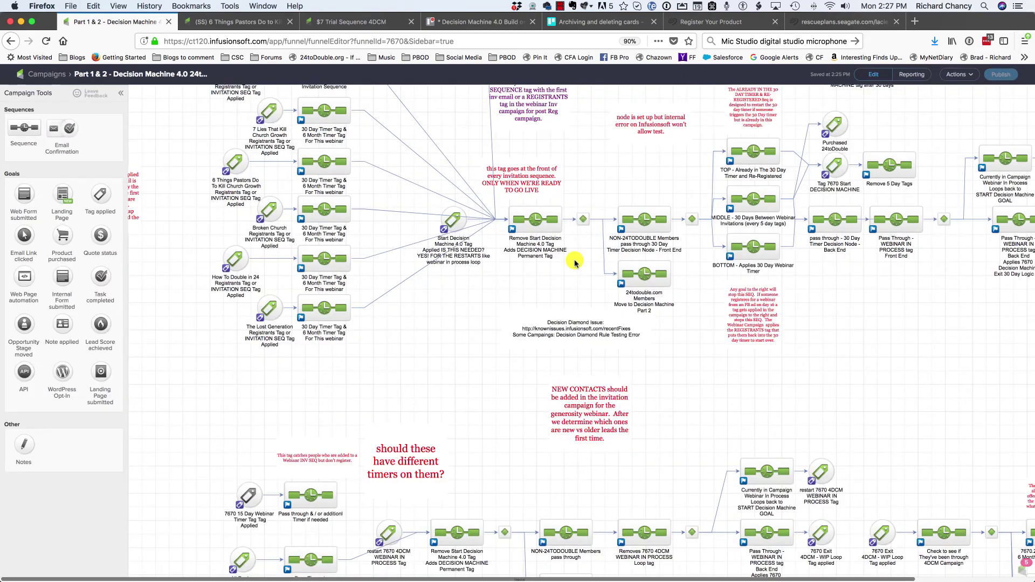
scroll(241, 337, down, 2)
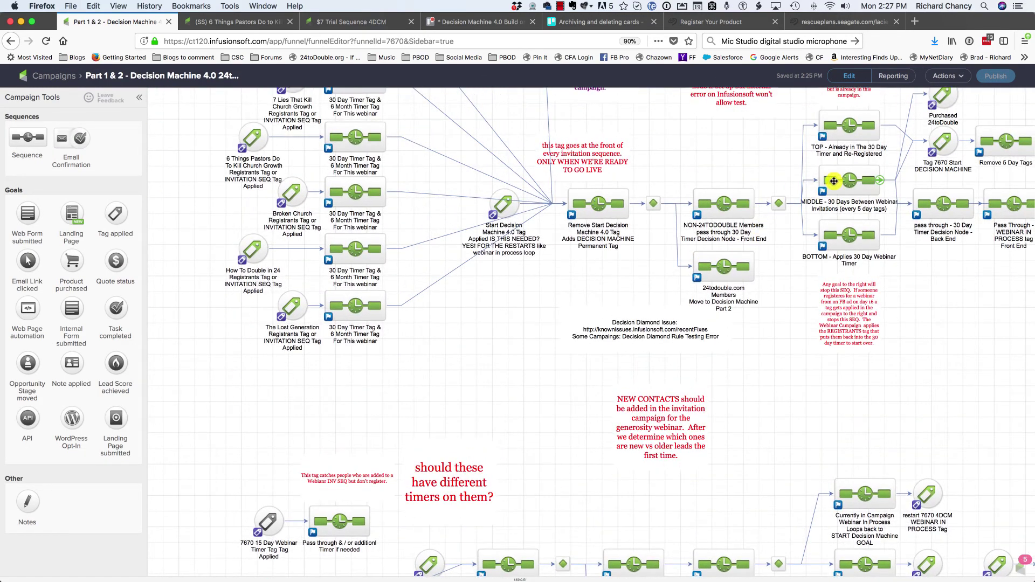
double_click(834, 183)
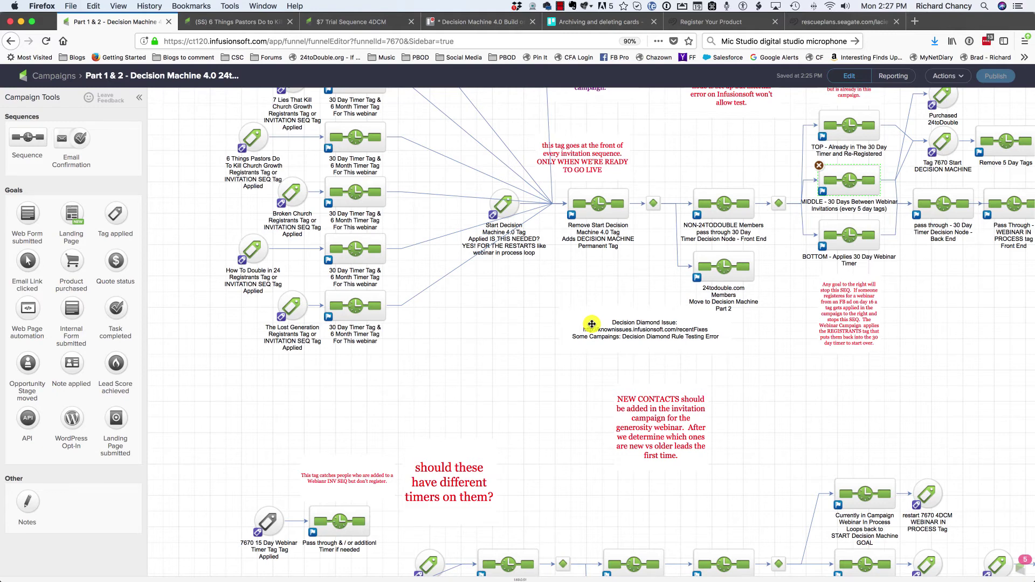
drag(545, 432, 528, 303)
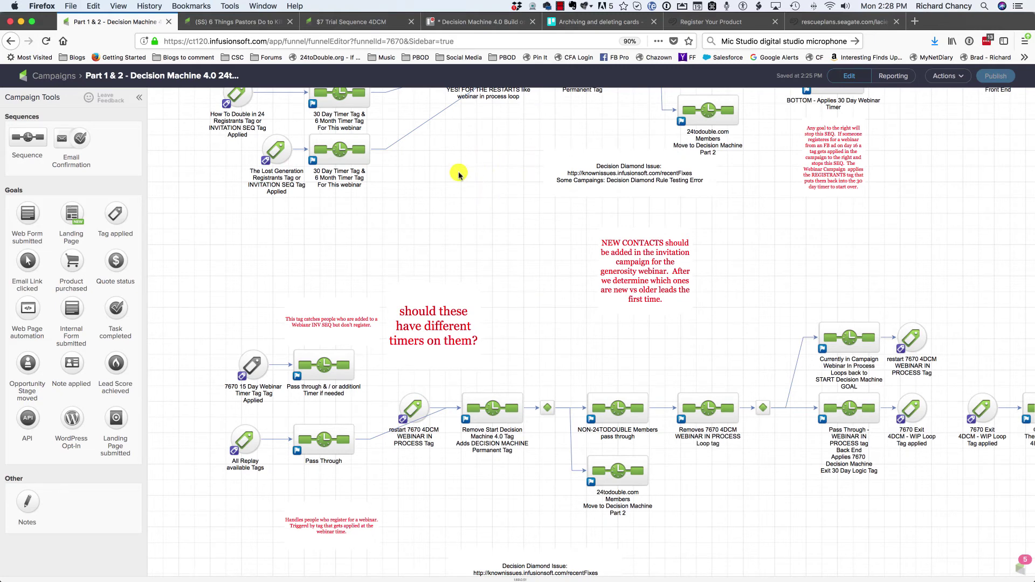
Switch to the (SS) 6 Things Pastors Do to Kill Generosity campaign and examine its reminder sequences and after-event follow-up branches.
click(236, 23)
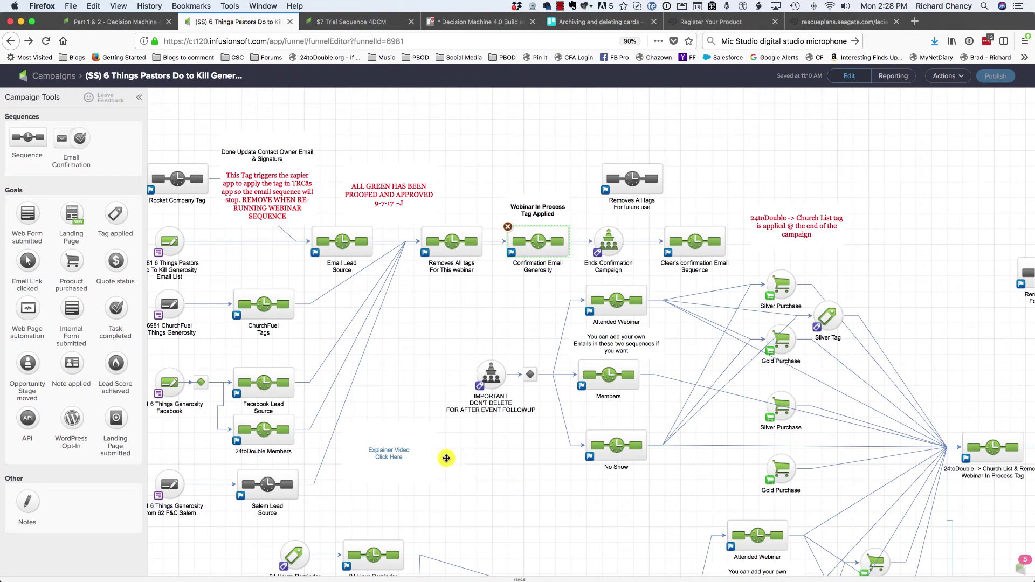
scroll(408, 382, down, 8)
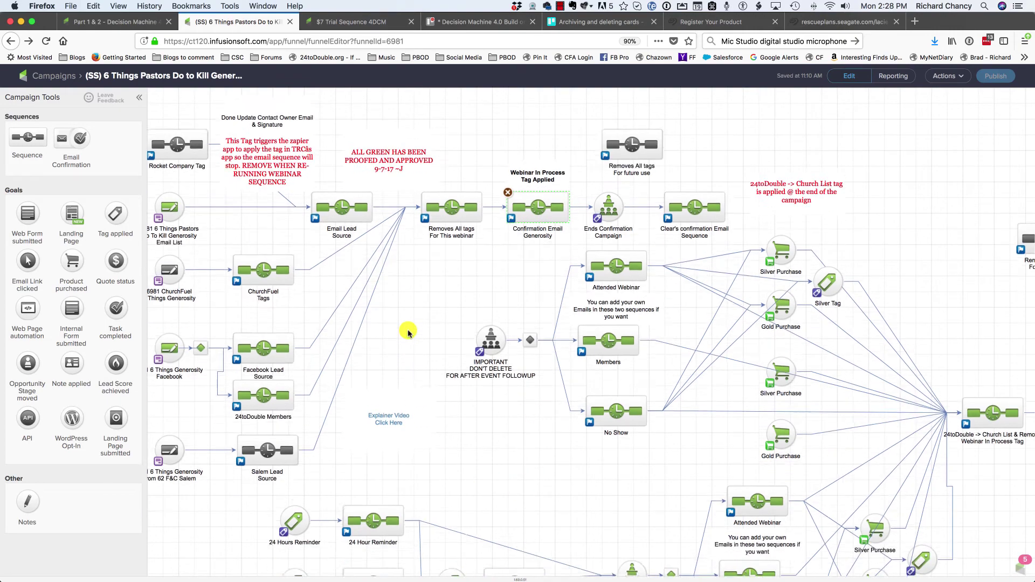
scroll(527, 269, down, 3)
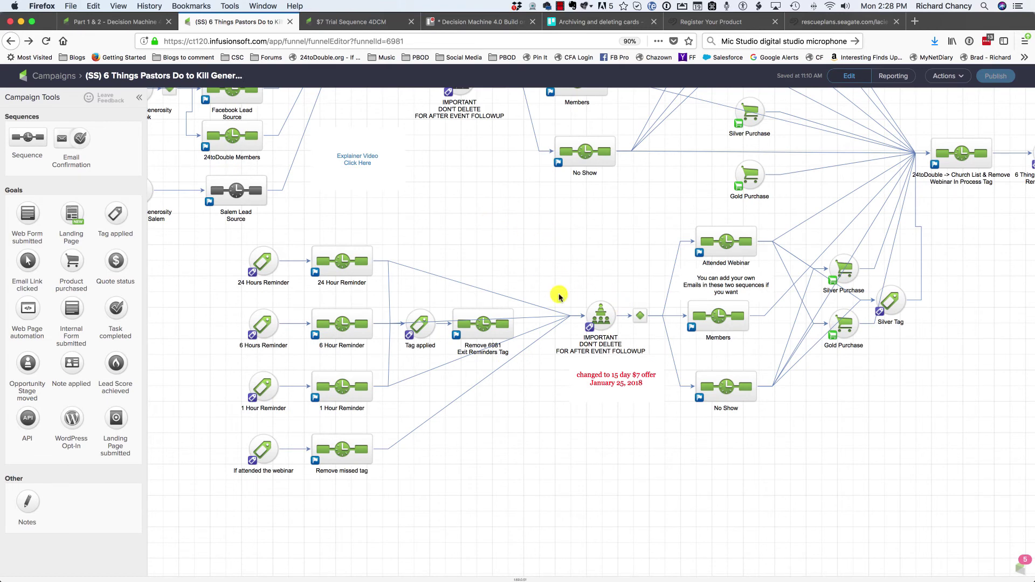
scroll(562, 293, up, 7)
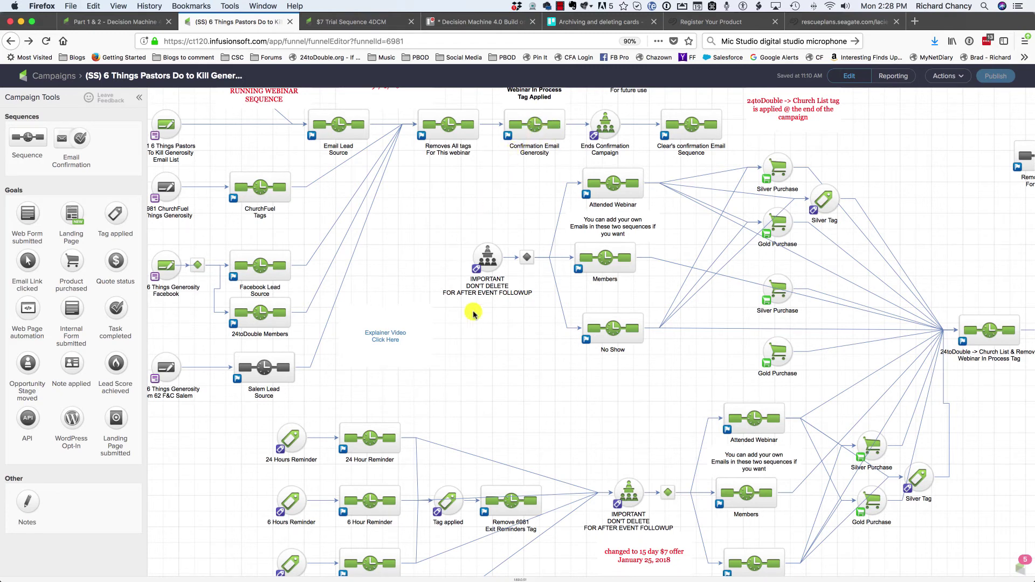
drag(534, 395, 513, 283)
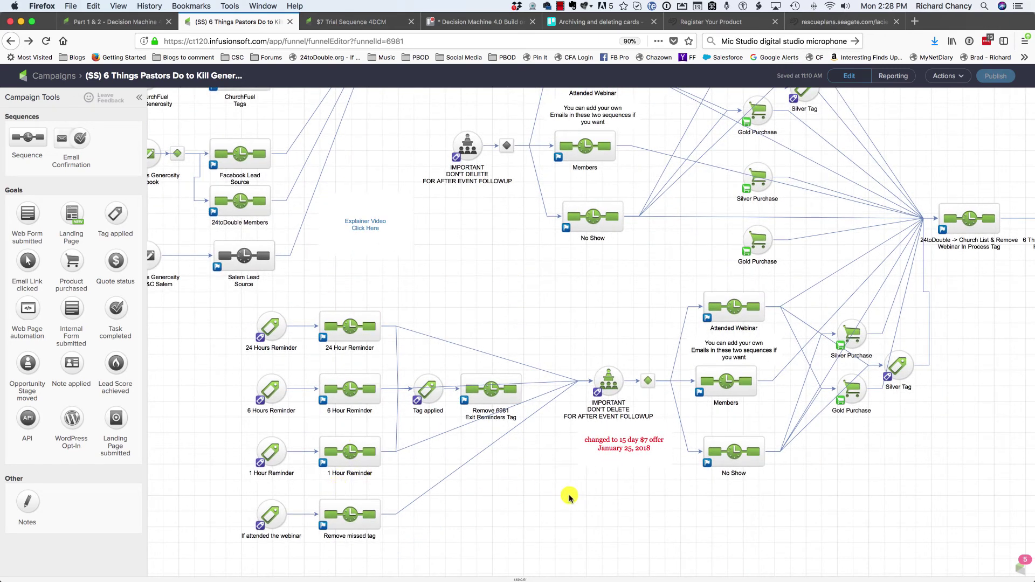
drag(568, 496, 458, 473)
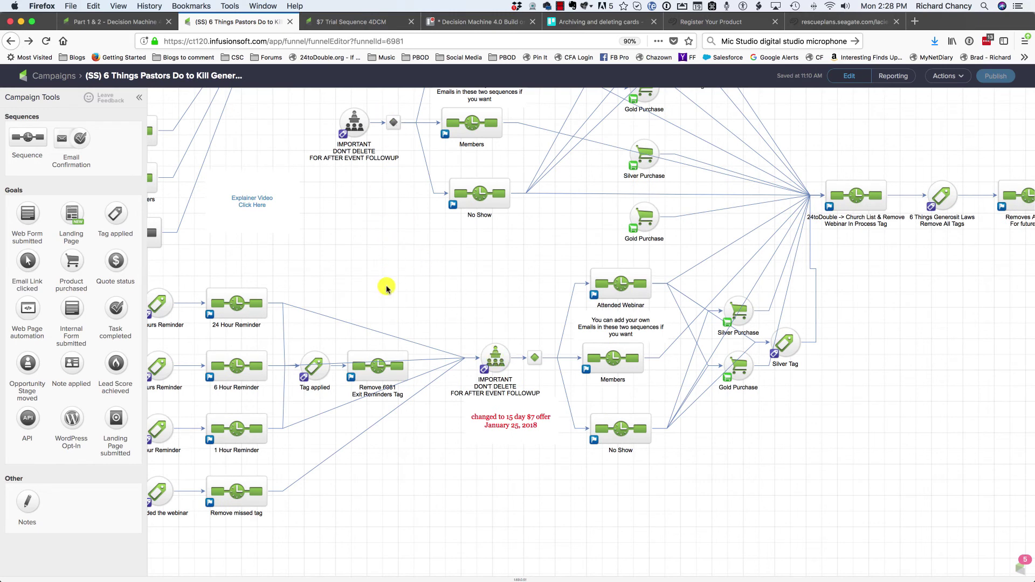
drag(389, 299, 391, 389)
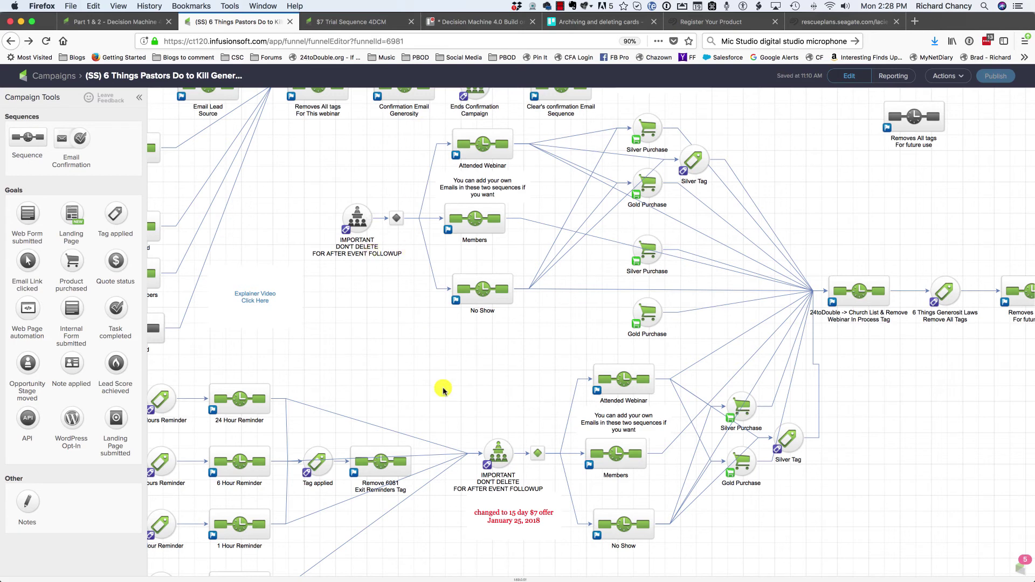
Check which tag achieves the after-event follow-up goal fed by the reminder sequences, and leave it unchanged.
click(498, 456)
double_click(498, 456)
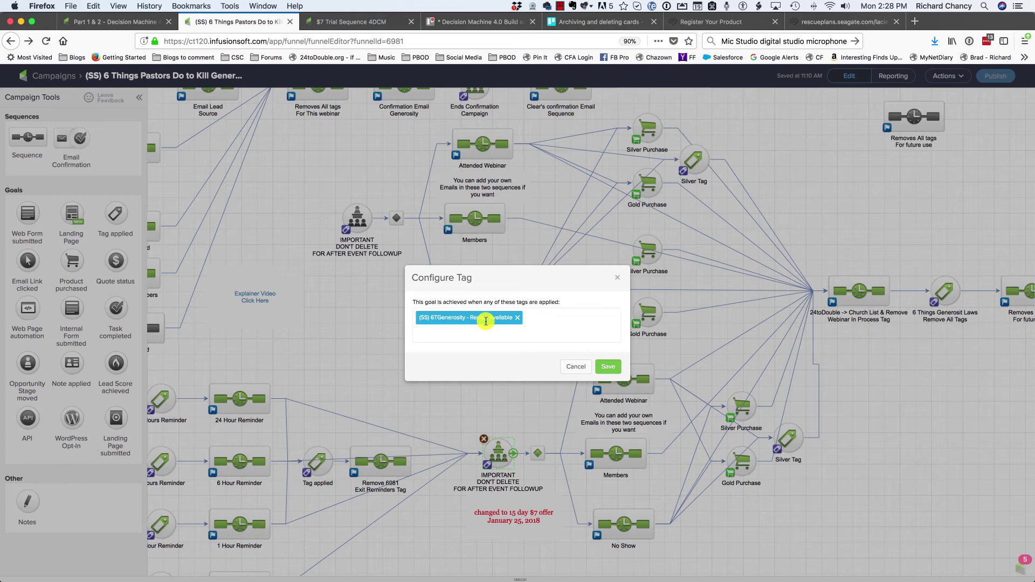
click(573, 367)
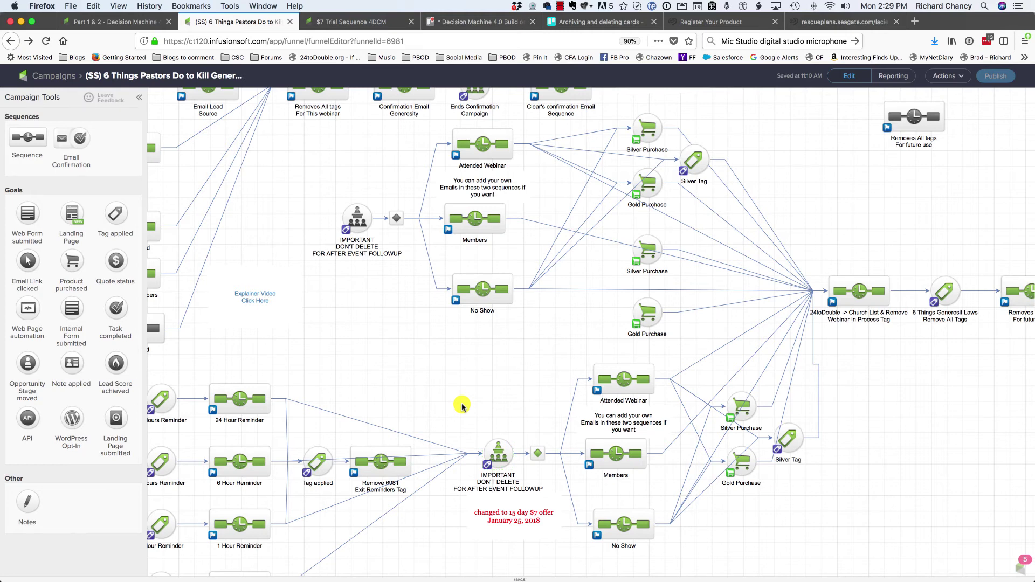
Return to the Decision Machine campaign and examine the 7670 15 Day Webinar Timer Tag and All Replay available Tags entry goals.
click(132, 22)
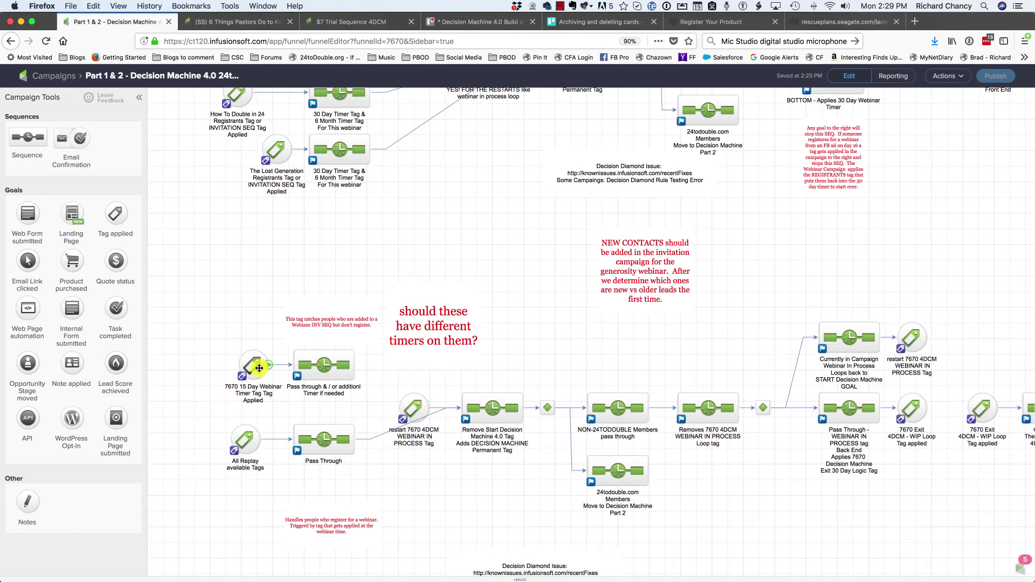
key(super+plus)
key(super+plus)
key(super+plus)
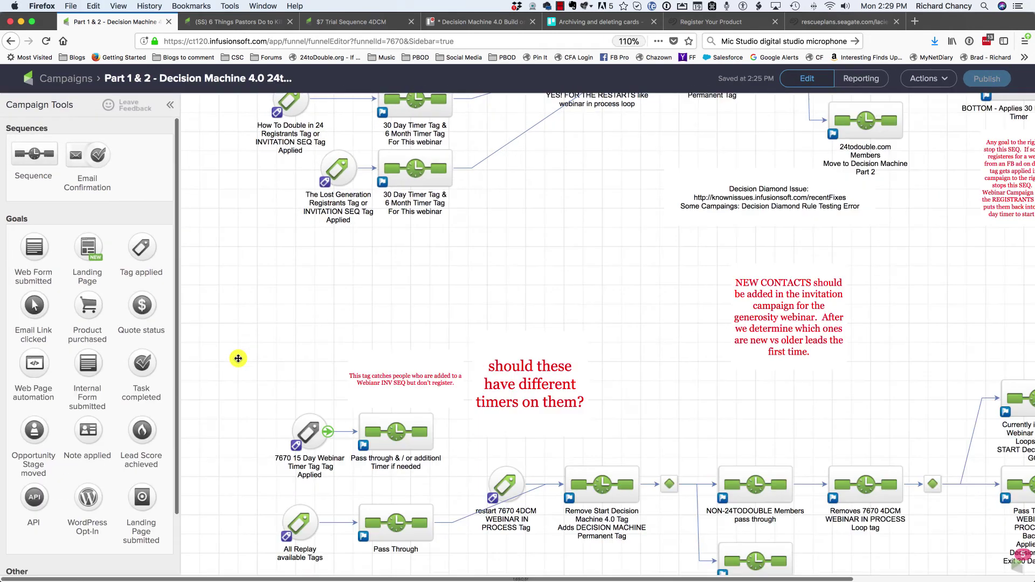
scroll(272, 289, down, 5)
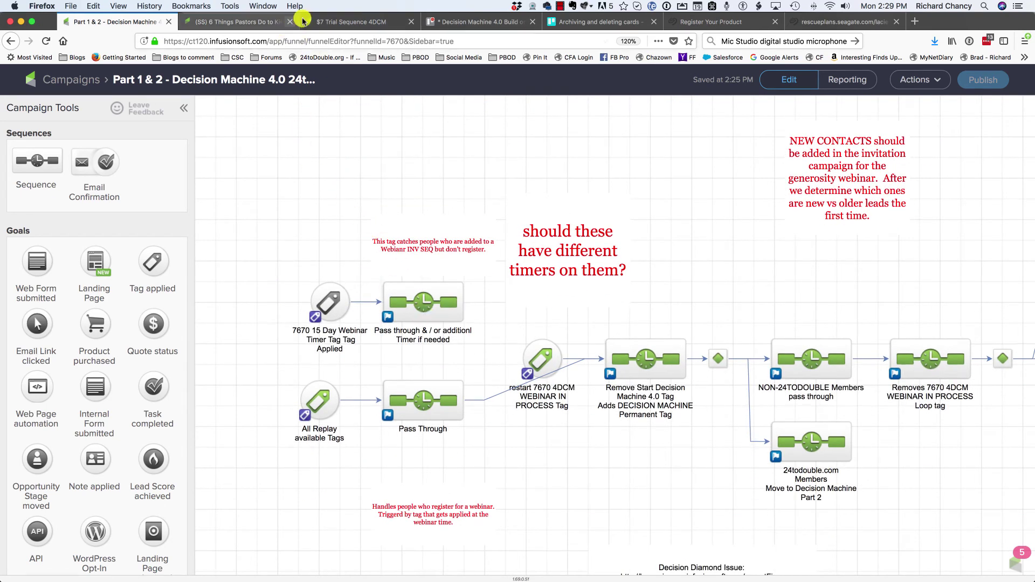
Review the after-event follow-up in the 6 Things campaign again, and check the All Replay available Tags goal in the Decision Machine campaign.
click(263, 22)
scroll(479, 415, down, 9)
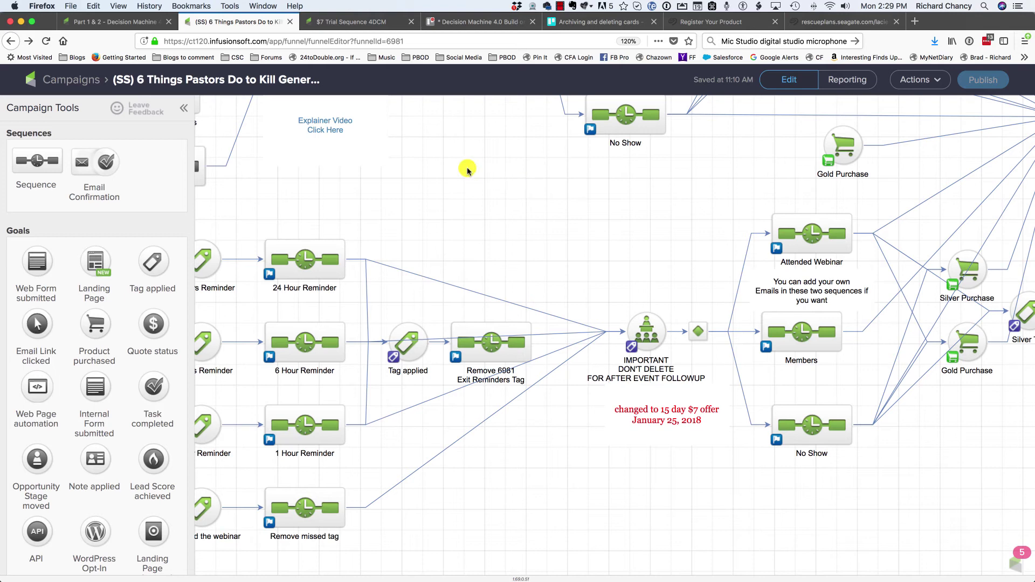
click(139, 22)
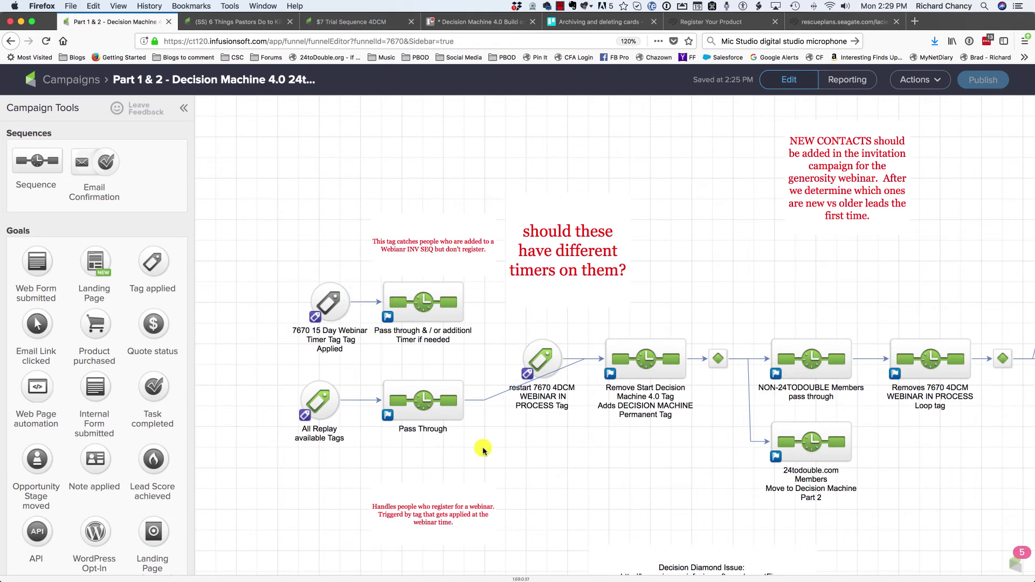
double_click(325, 397)
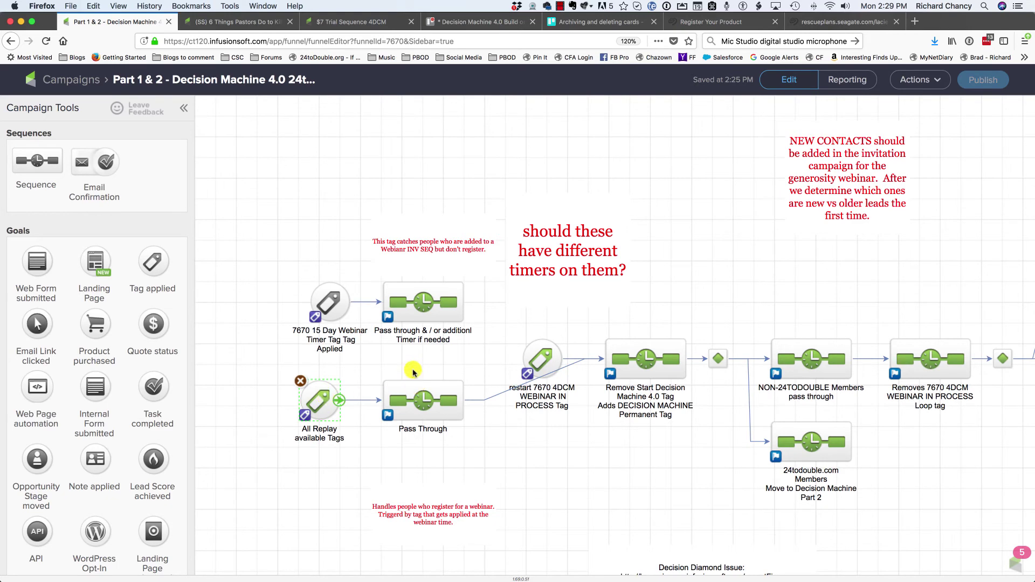
Review the list of tags that achieve the All Replay available Tags goal, and leave it unchanged.
scroll(501, 350, down, 2)
scroll(512, 351, up, 2)
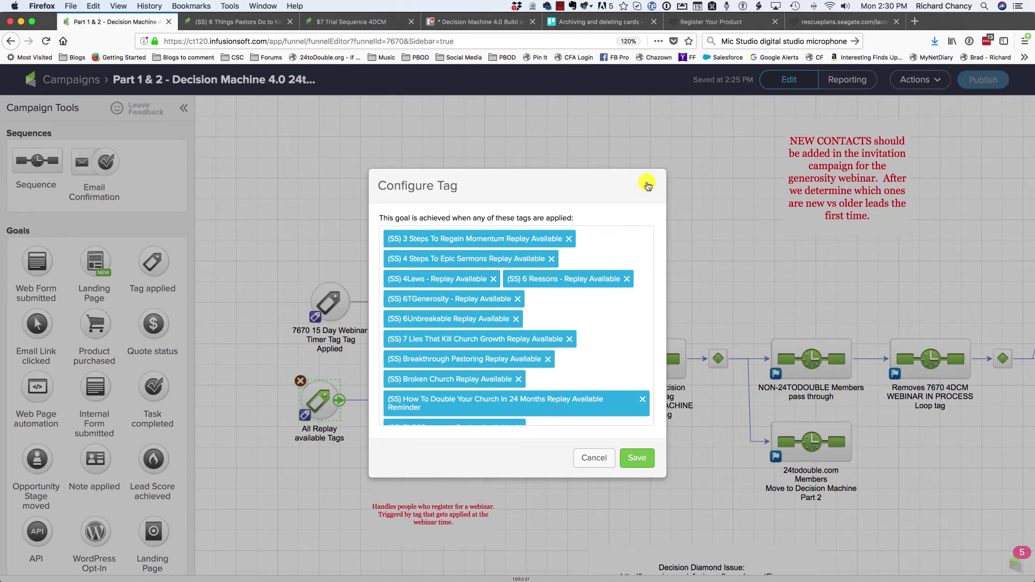
click(648, 185)
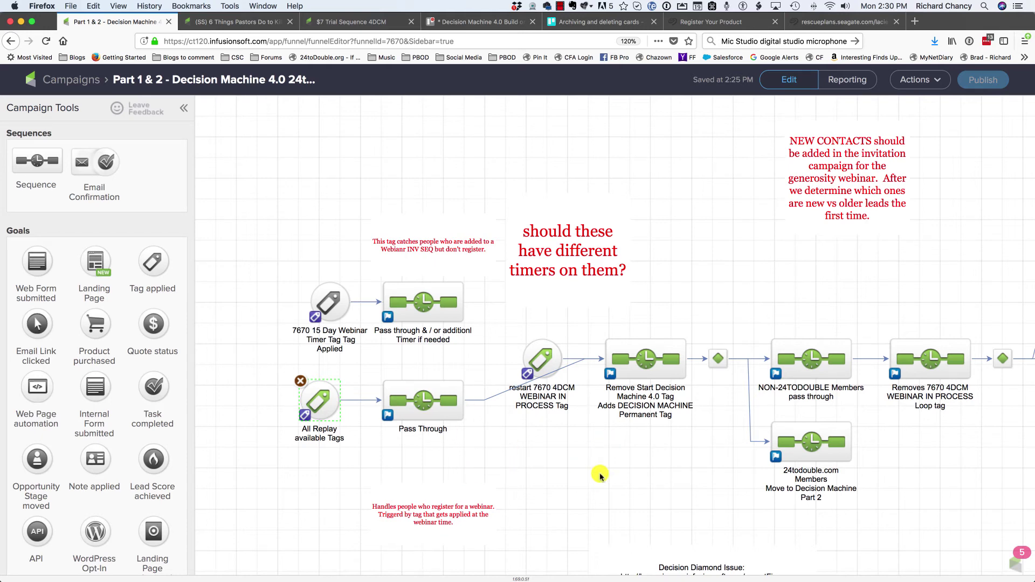
Examine the path from the restart 7670 4DCM WEBINAR IN PROCESS Tag goal through the 24todouble member split to the webinar-in-process branches.
drag(596, 474, 480, 473)
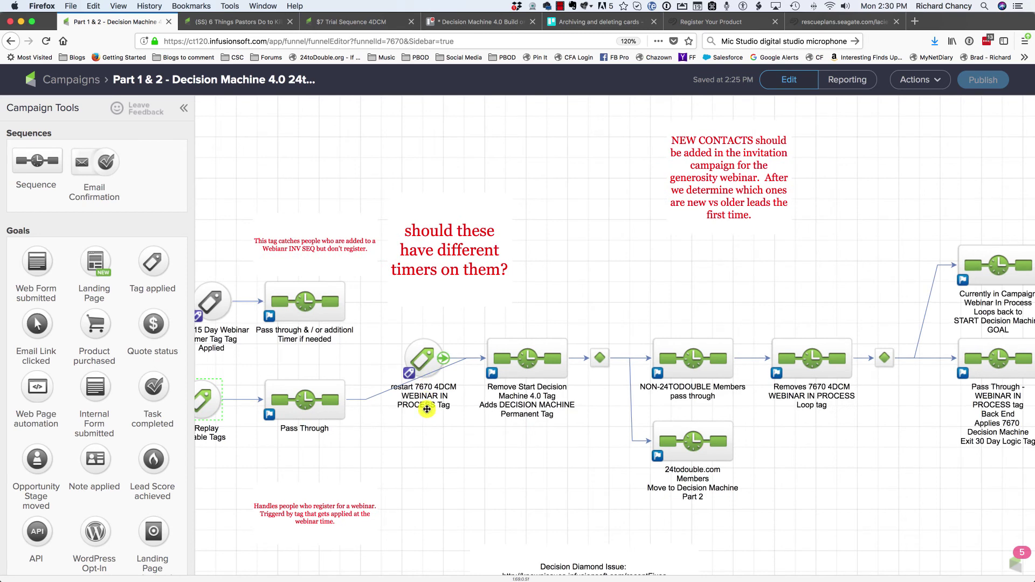
drag(471, 468, 441, 452)
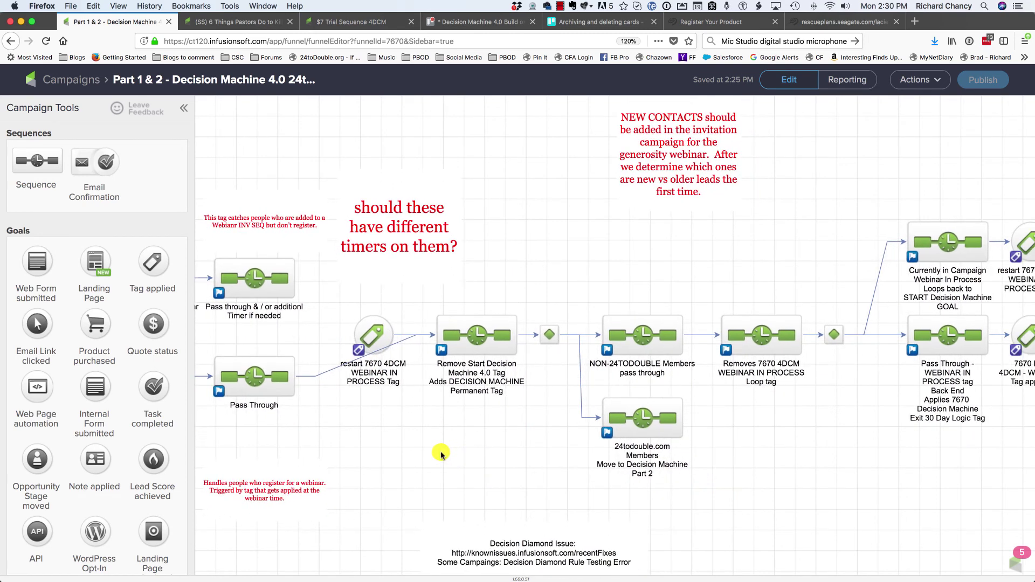
drag(734, 459, 675, 460)
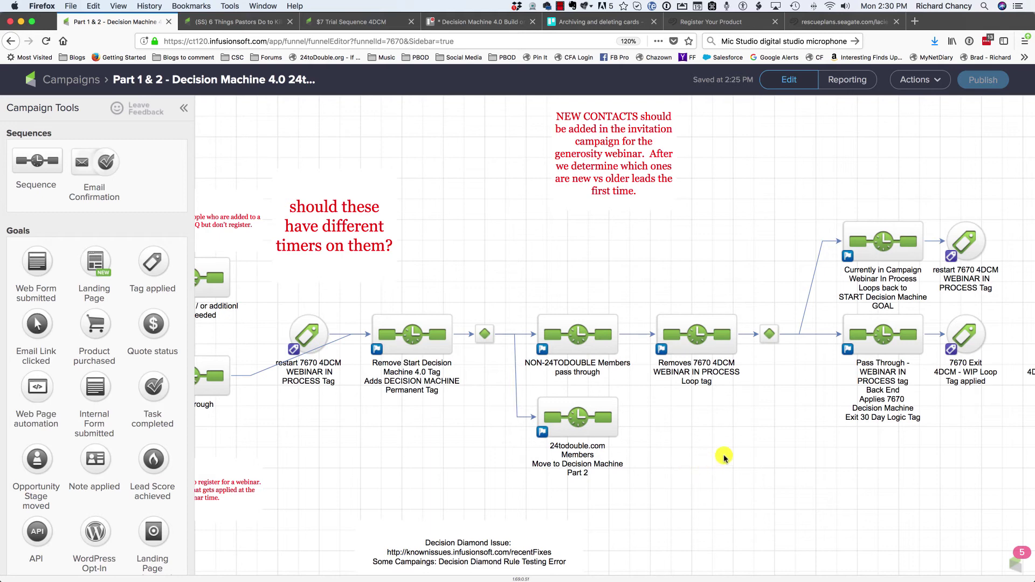
drag(723, 455, 584, 458)
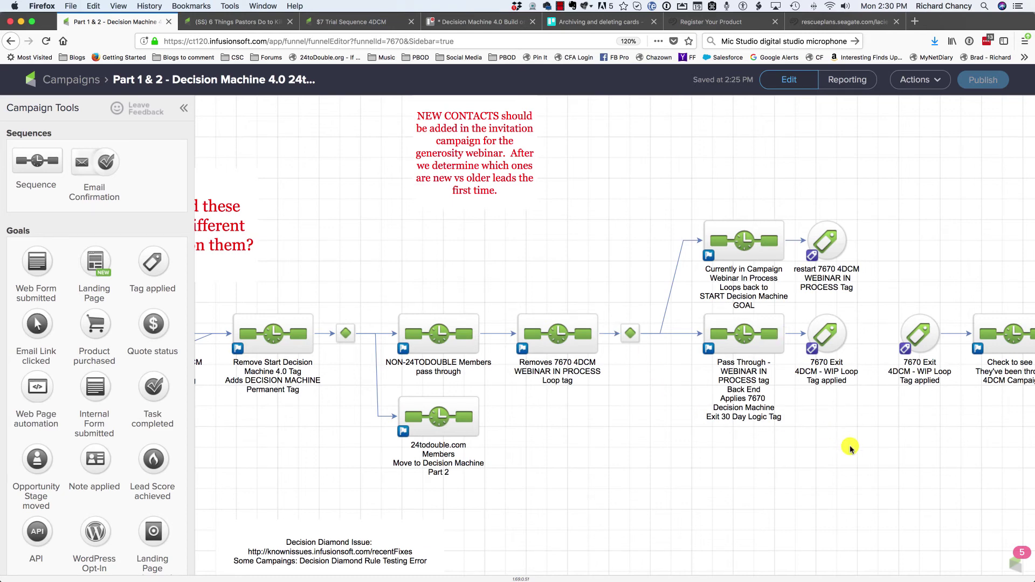
drag(851, 445, 589, 415)
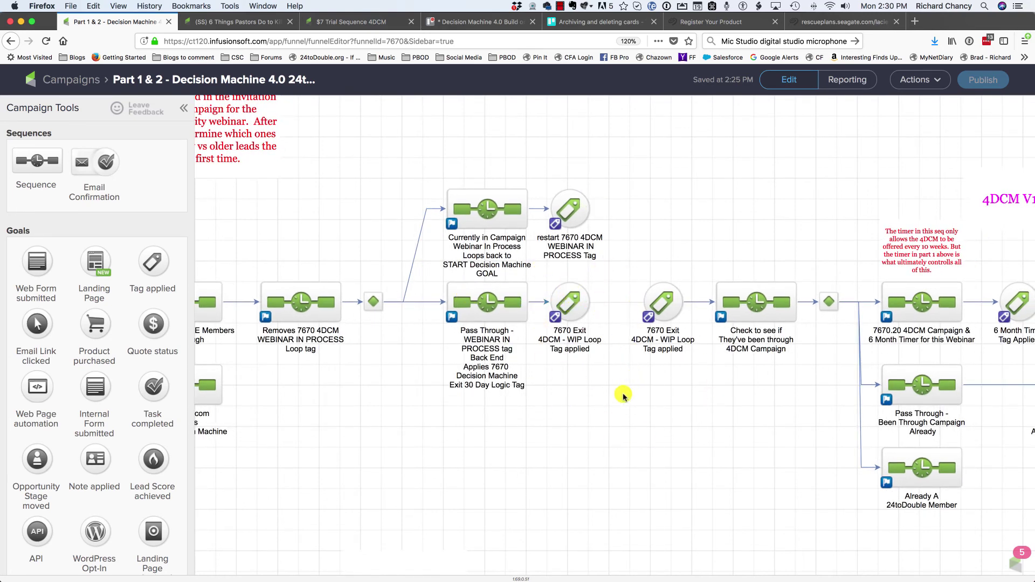
Trace the 4DCM V1 3527 section from the 7670 Exit 4DCM - WIP Loop goal to the try-again-in-3-days branch.
scroll(659, 428, right, 2)
scroll(659, 428, right, 6)
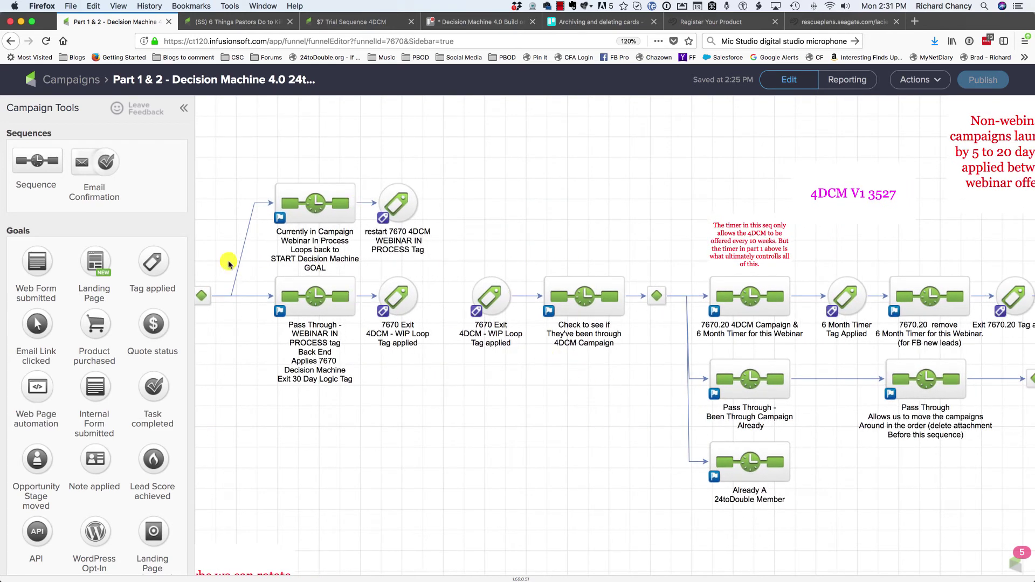
scroll(496, 425, right, 3)
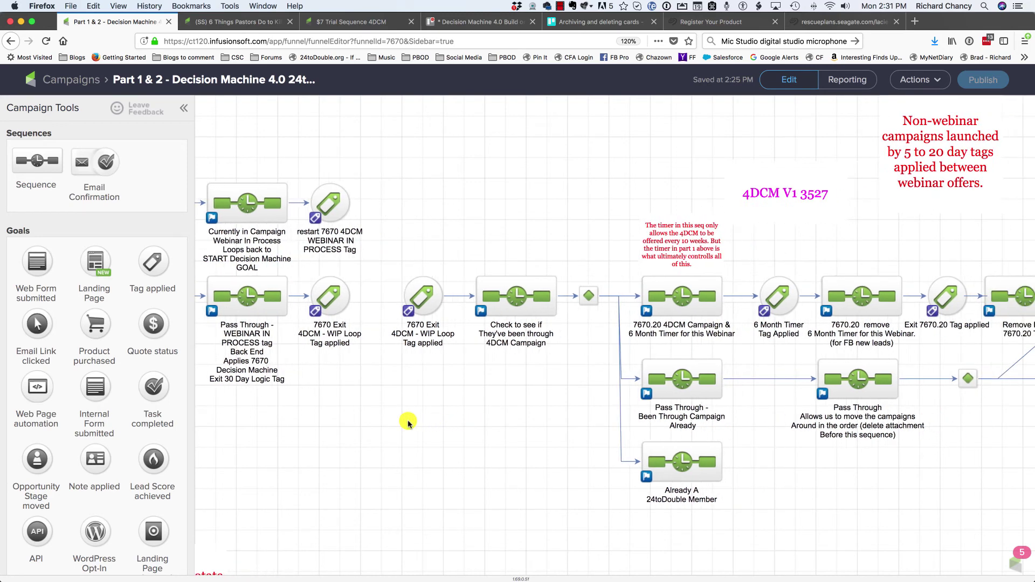
scroll(449, 424, left, 1)
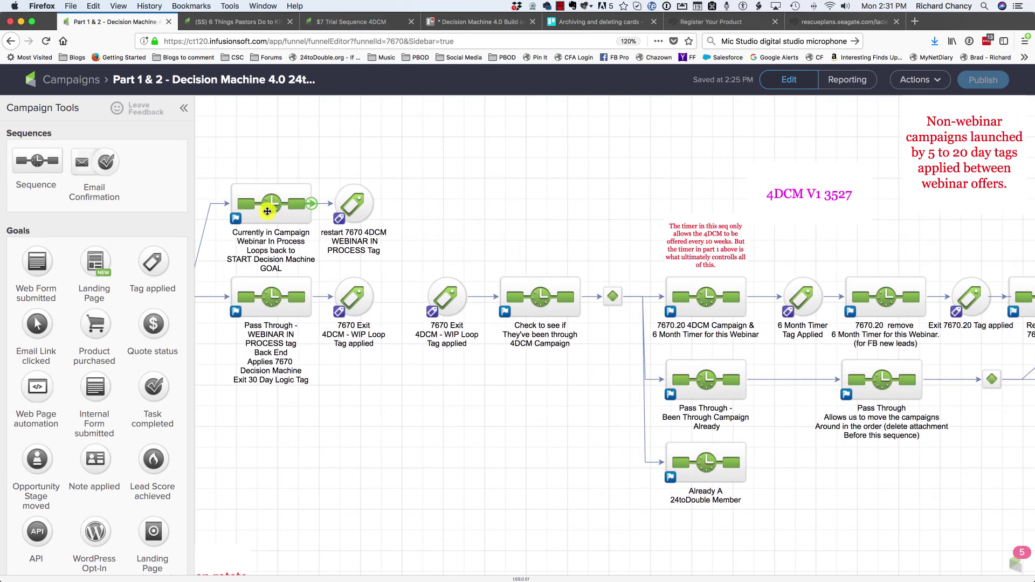
scroll(564, 430, right, 8)
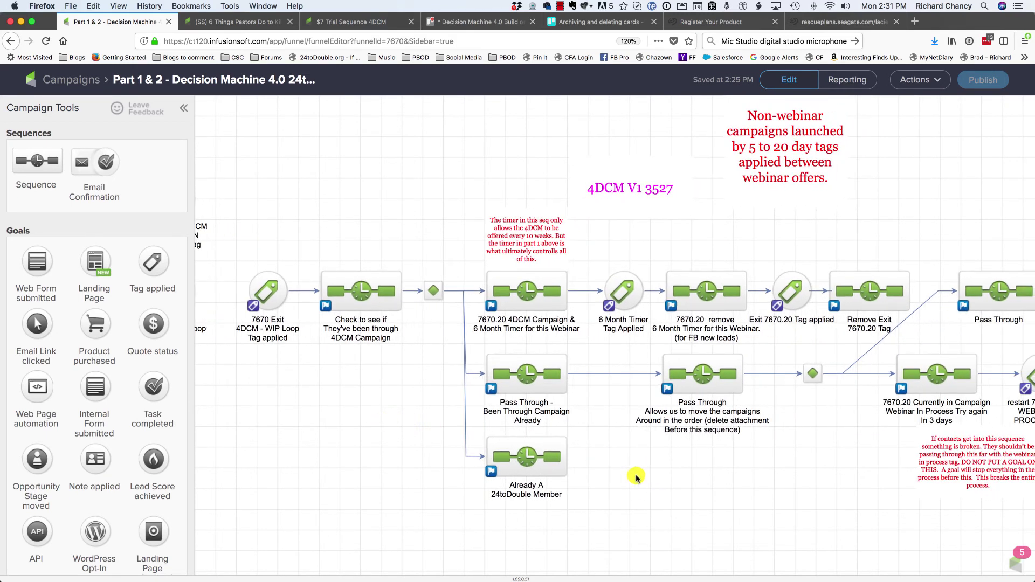
scroll(571, 476, right, 5)
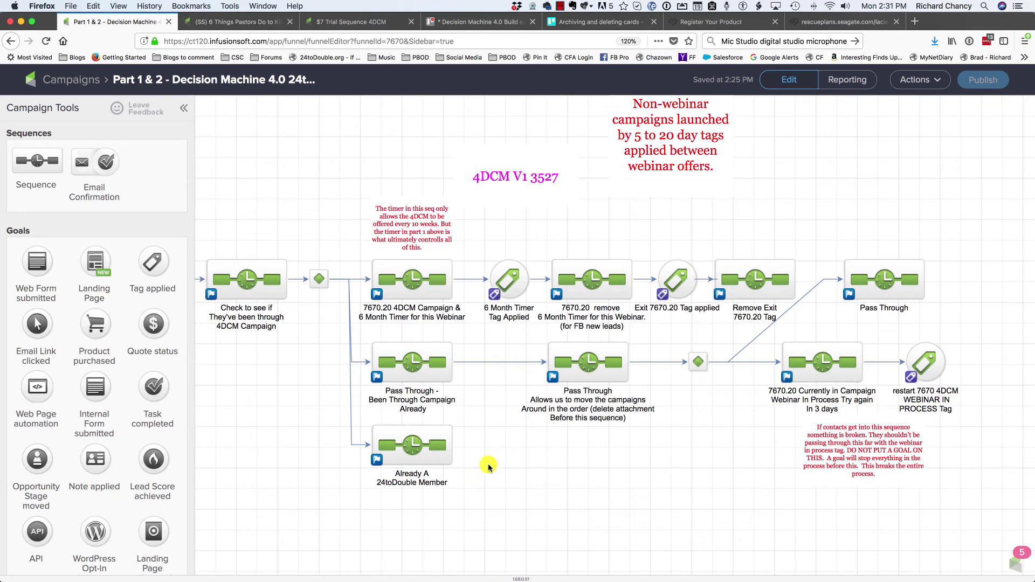
Switch to the $7 Trial Sequence 4DCM campaign and examine its whole flow from the entry tags to the purchase goals.
click(363, 24)
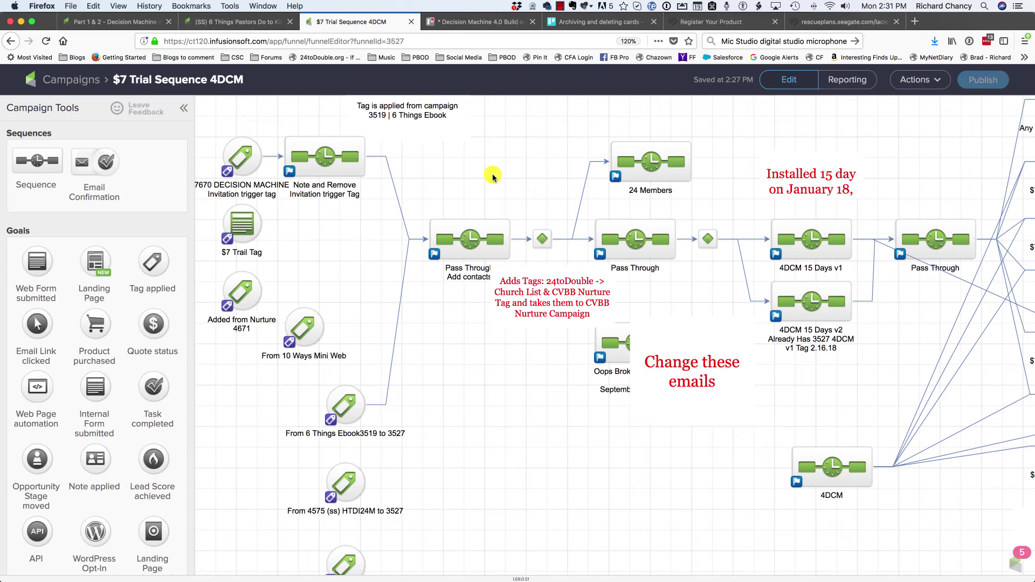
key(super+minus)
key(super+minus)
key(super+minus)
key(super+minus)
key(super+minus)
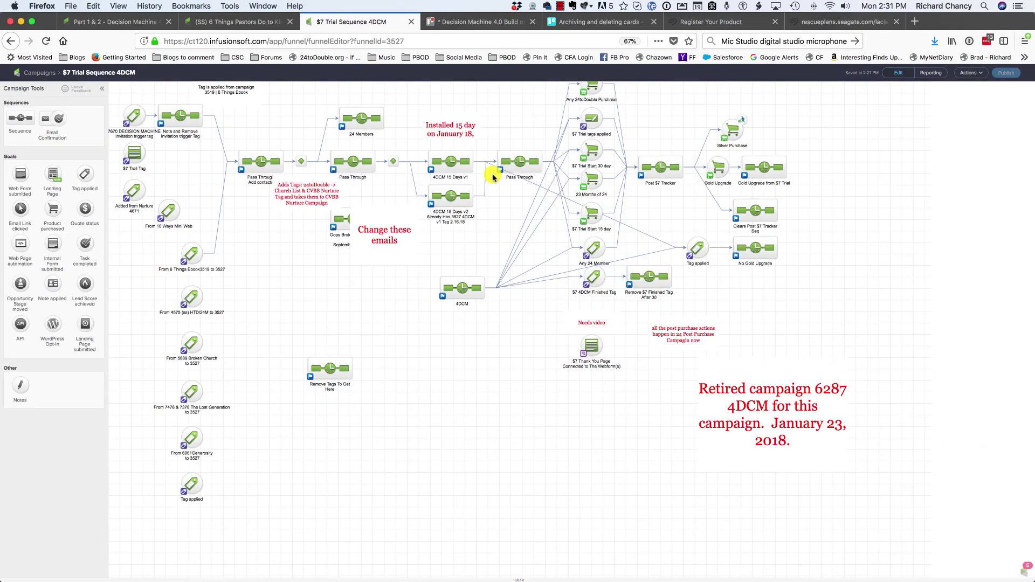
drag(303, 296, 337, 345)
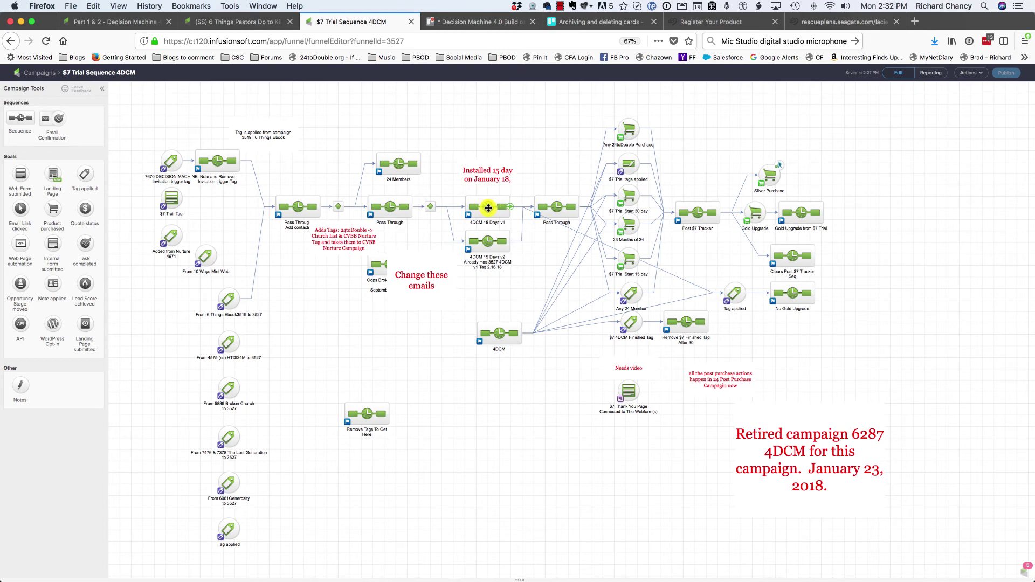
Examine the decision rules that split contacts between 4DCM 15 Days v1 and v2, and return to the campaign.
double_click(429, 206)
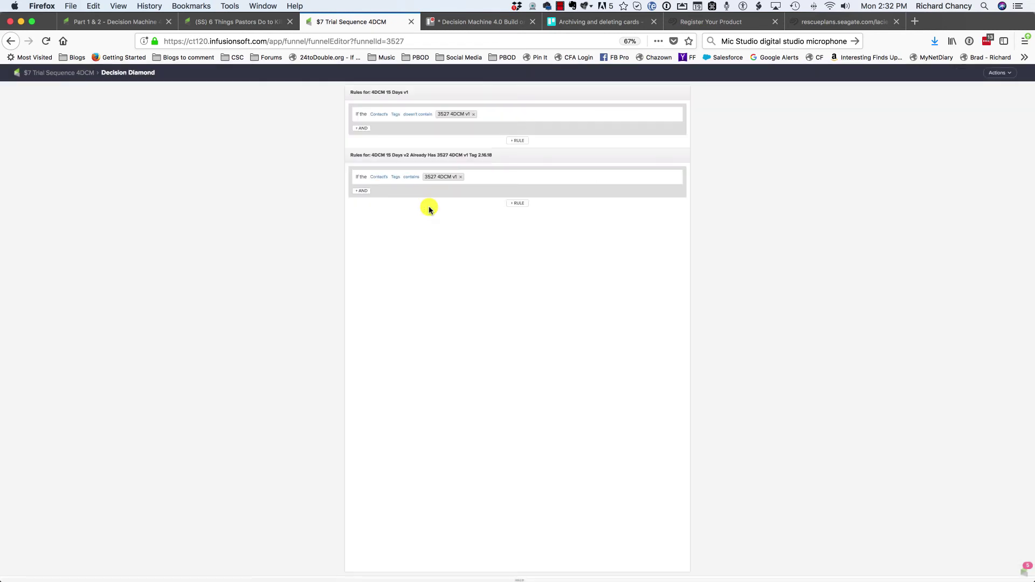
key(super+plus)
key(super+plus)
key(super+plus)
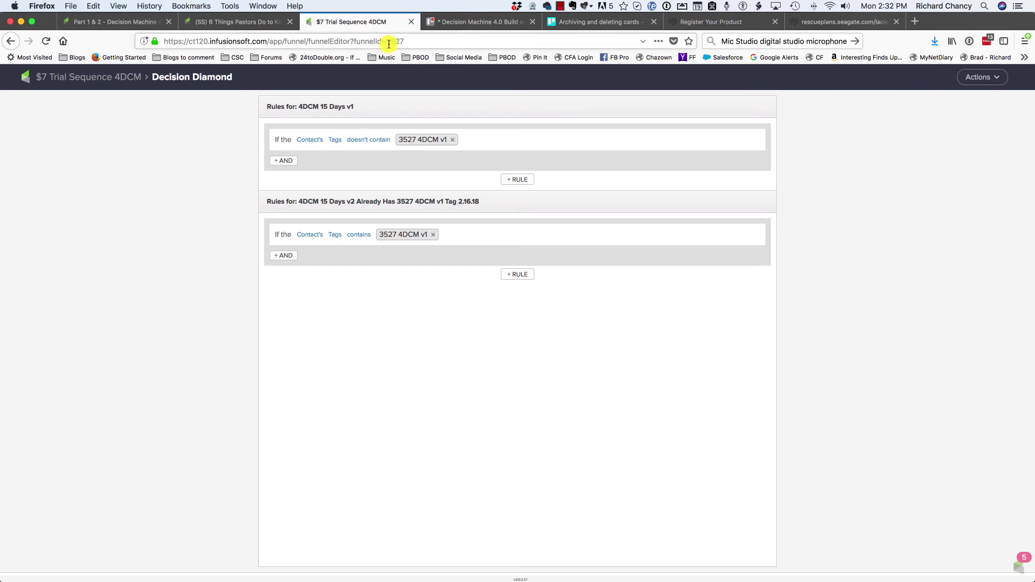
mouse_move(428, 139)
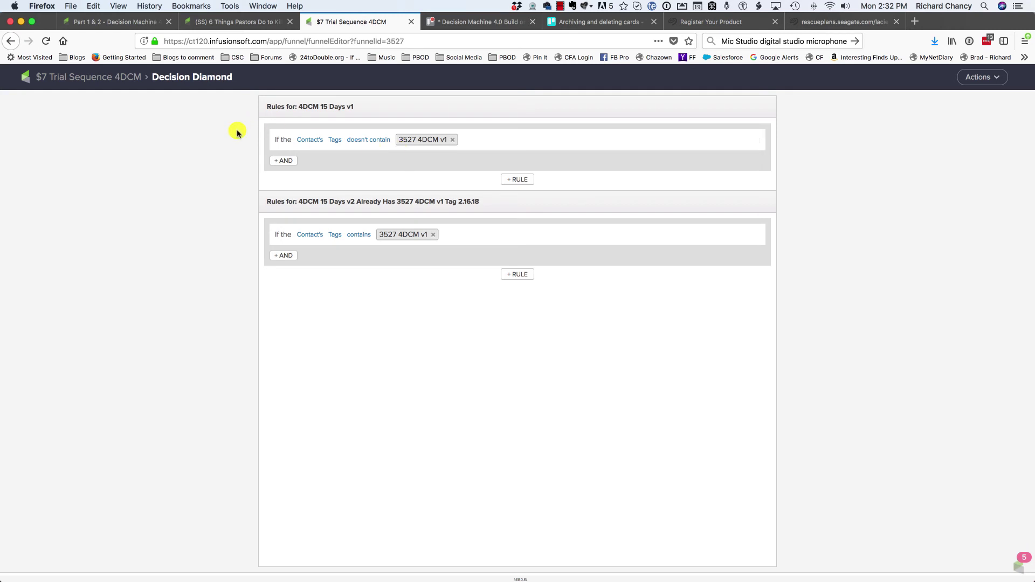
click(105, 78)
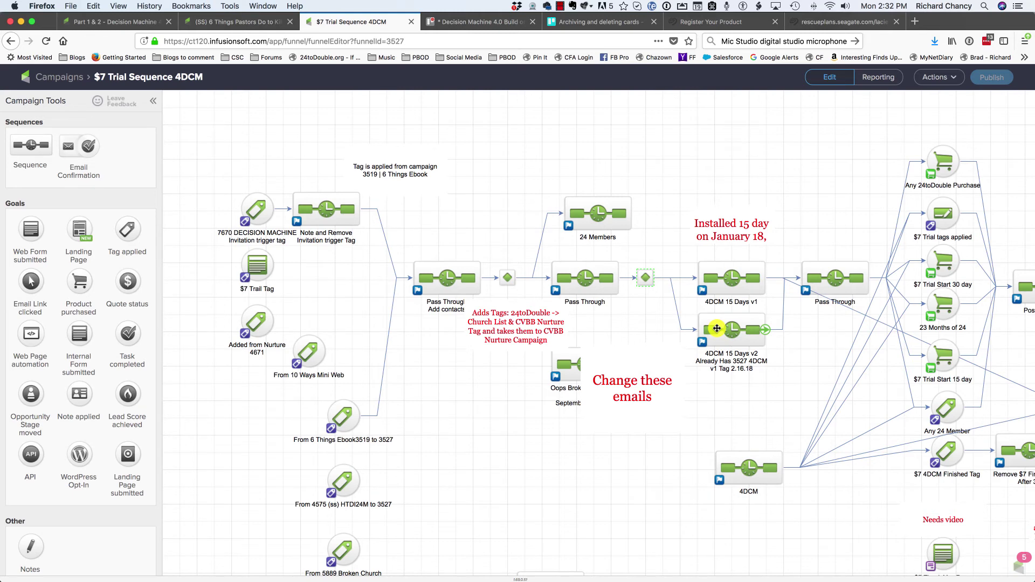
Compare the 4DCM V1 3527 section of the Decision Machine campaign with the $7 Trial Sequence 4DCM campaign.
click(105, 21)
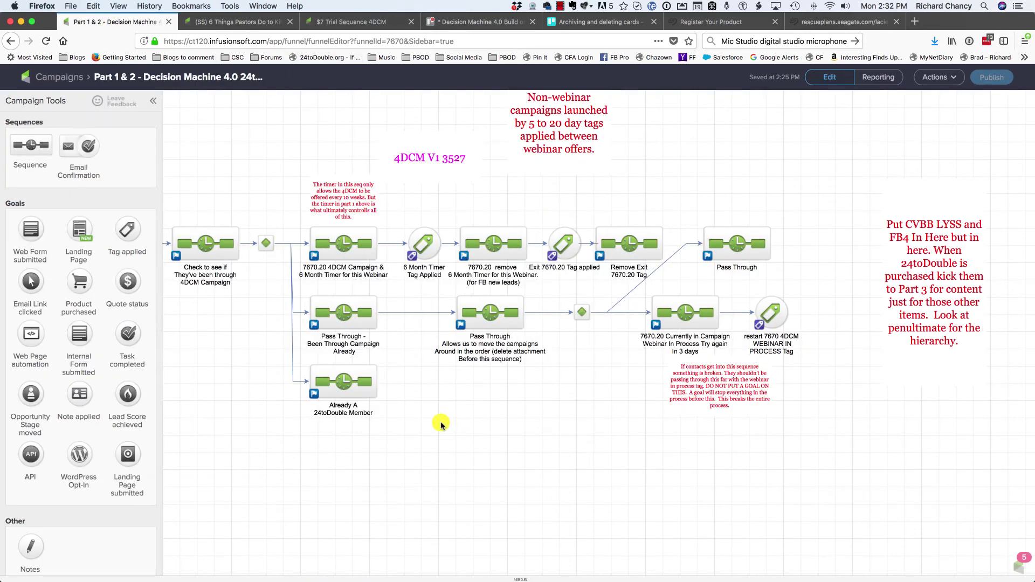
drag(262, 358, 445, 407)
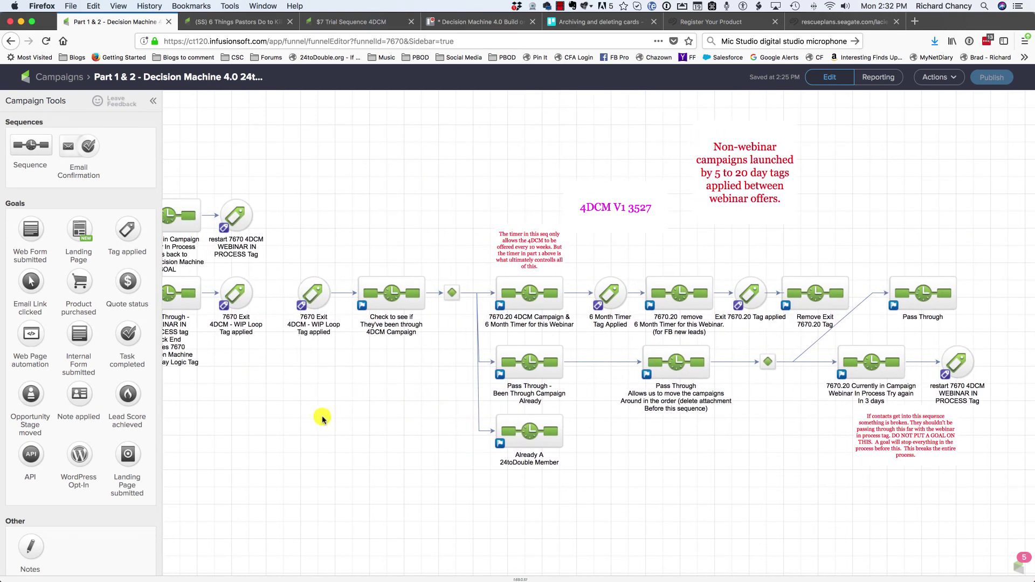
click(354, 22)
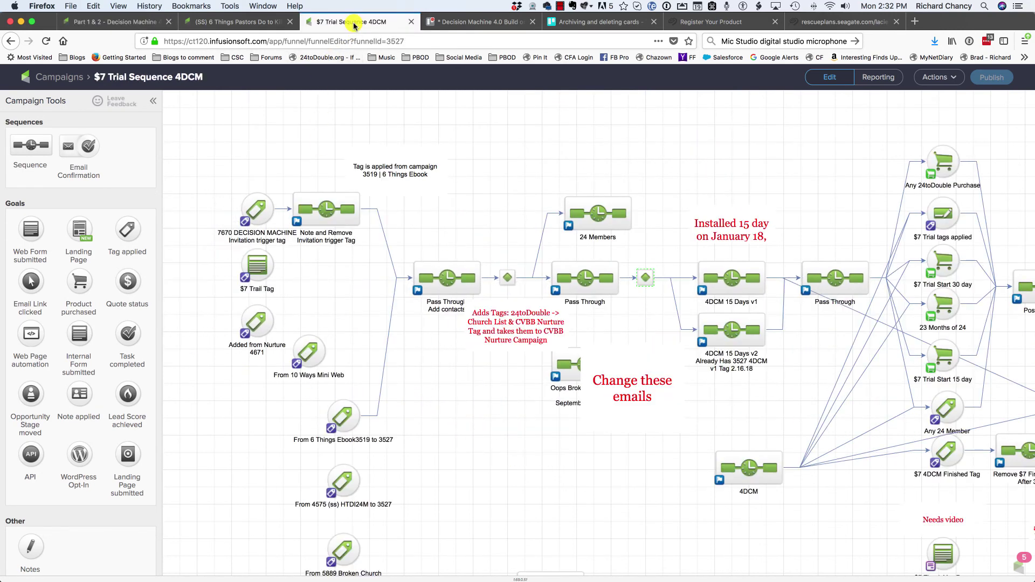
click(130, 22)
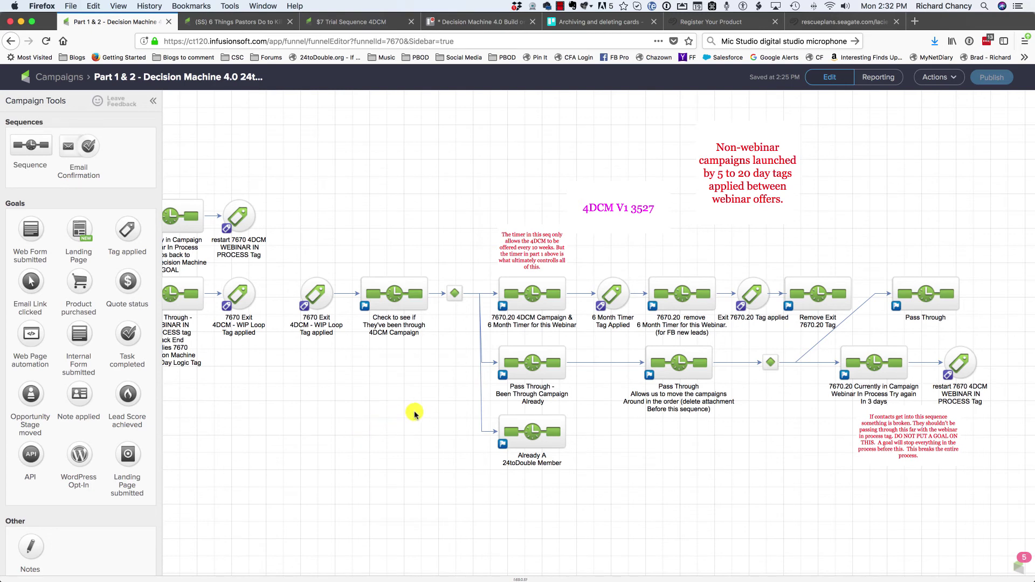
Examine the 7670.20 4DCM Campaign and 7670.20 remove 6 Month Timer sequences, cross-check the $7 Trial campaign, and return to the Decision Machine campaign.
click(545, 289)
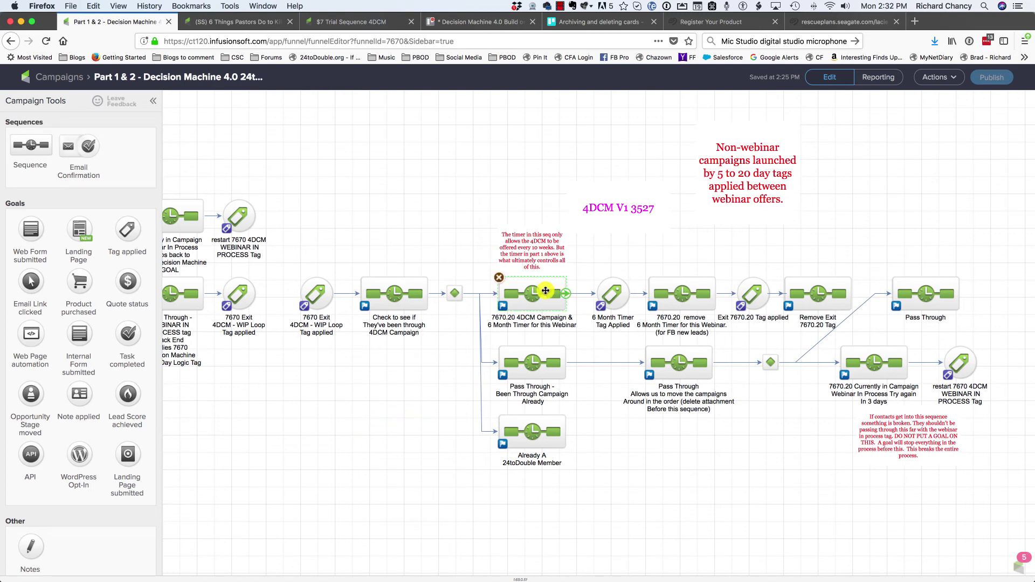
double_click(545, 290)
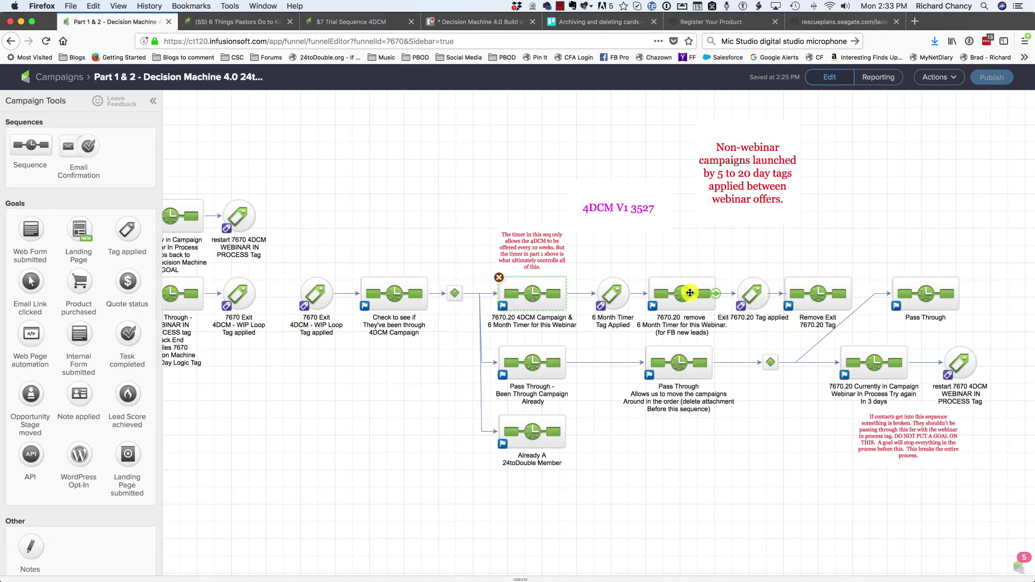
double_click(690, 293)
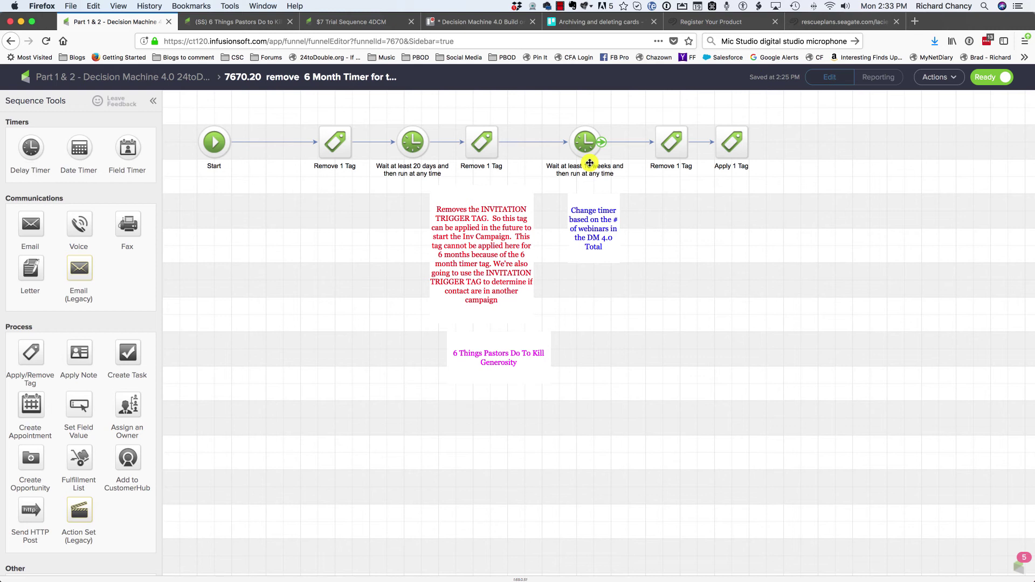
click(370, 21)
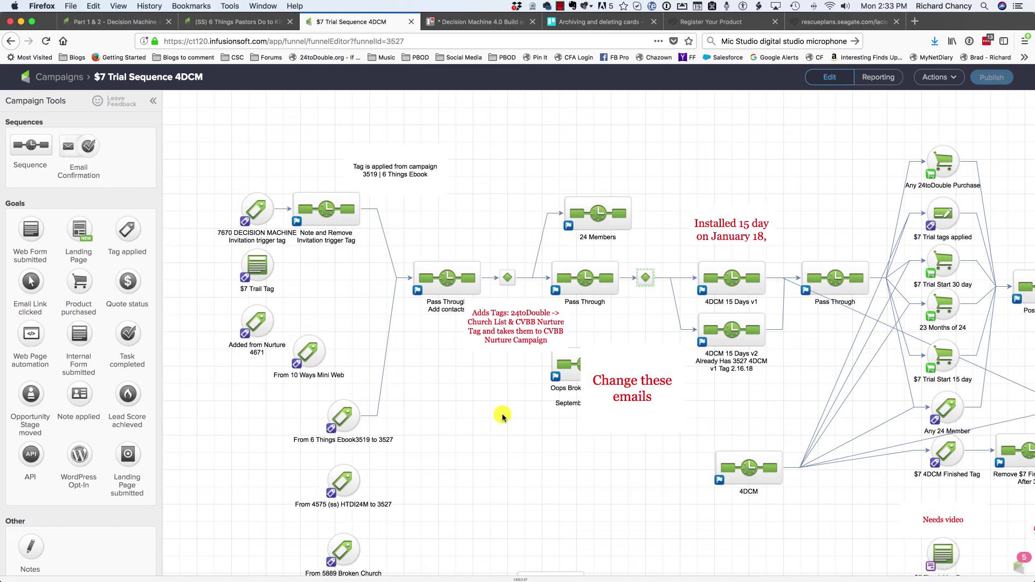
click(156, 22)
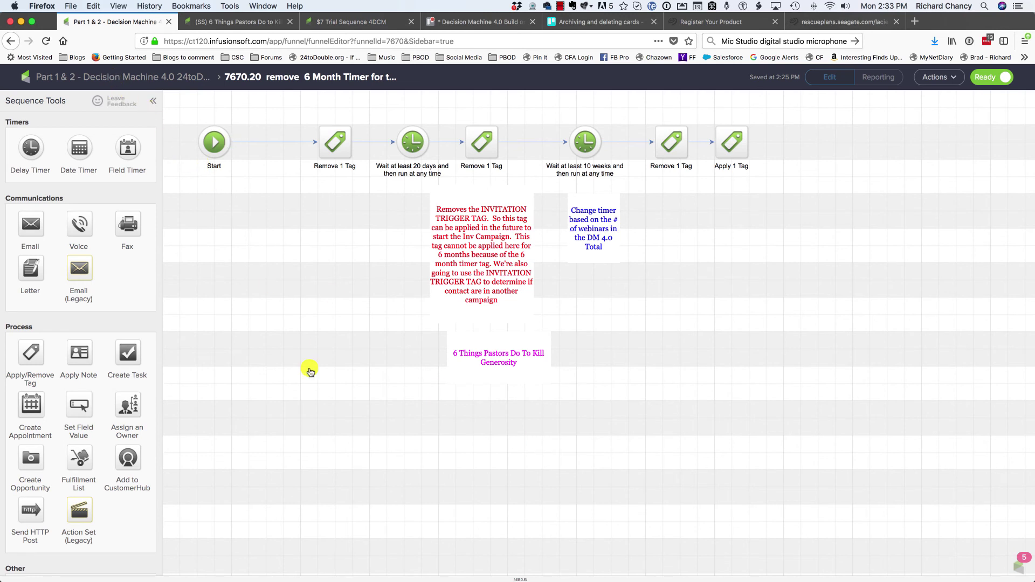
double_click(368, 410)
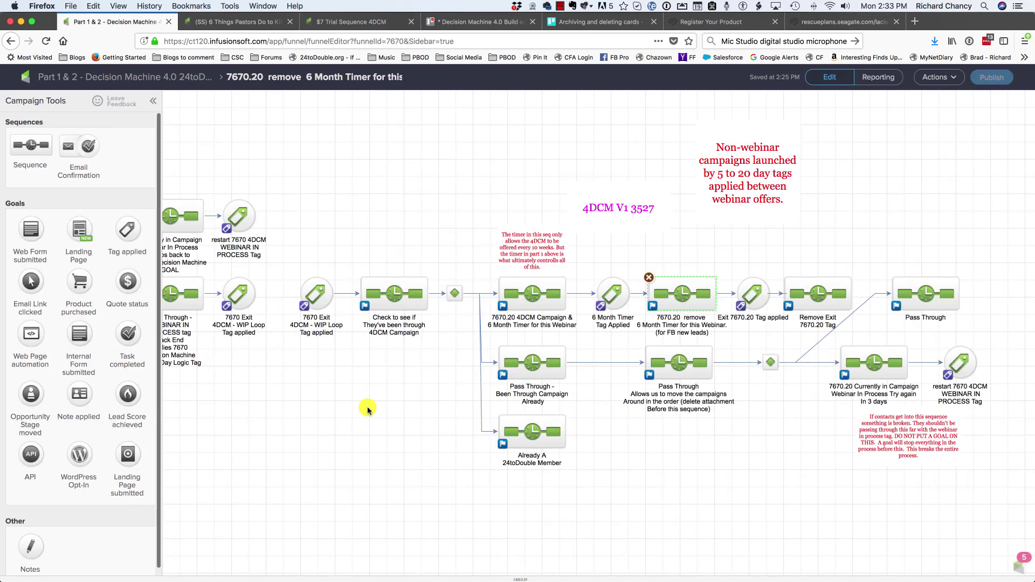
Point out the whole 4DCM V1 3527 block by selecting its sequences and goals, and clear the selection.
scroll(862, 528, right, 5)
scroll(863, 528, down, 1)
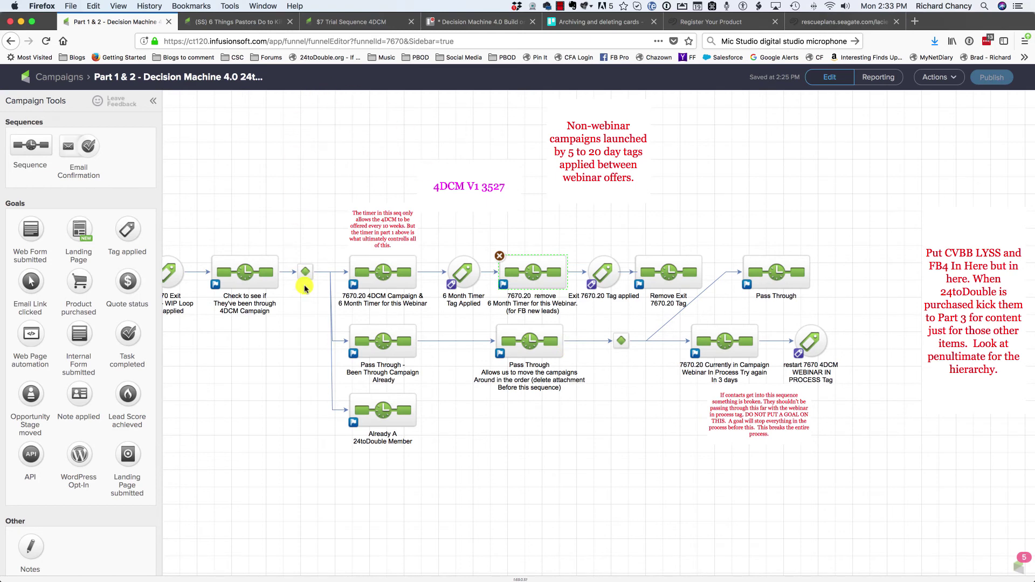
drag(199, 171, 851, 492)
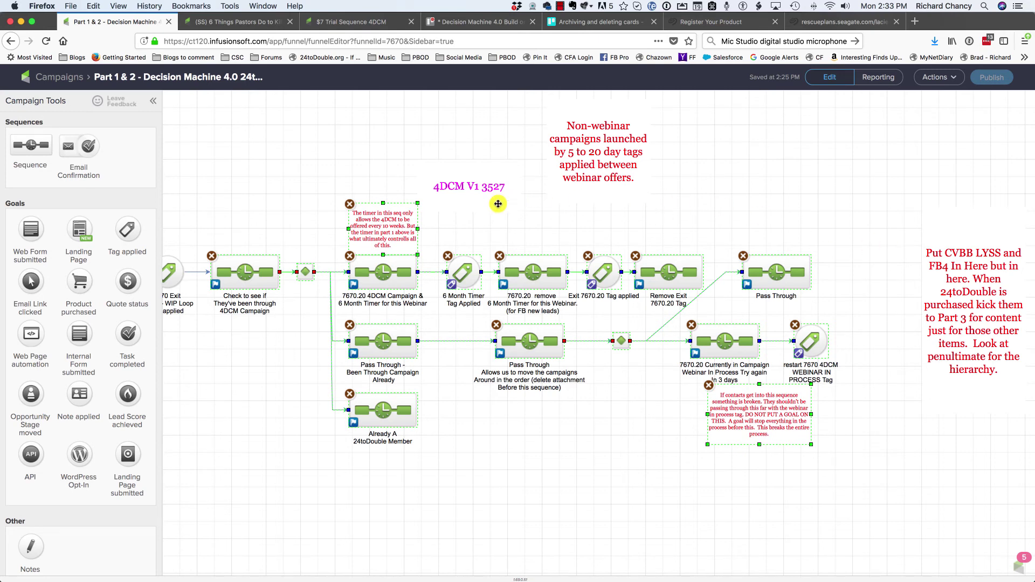
click(669, 211)
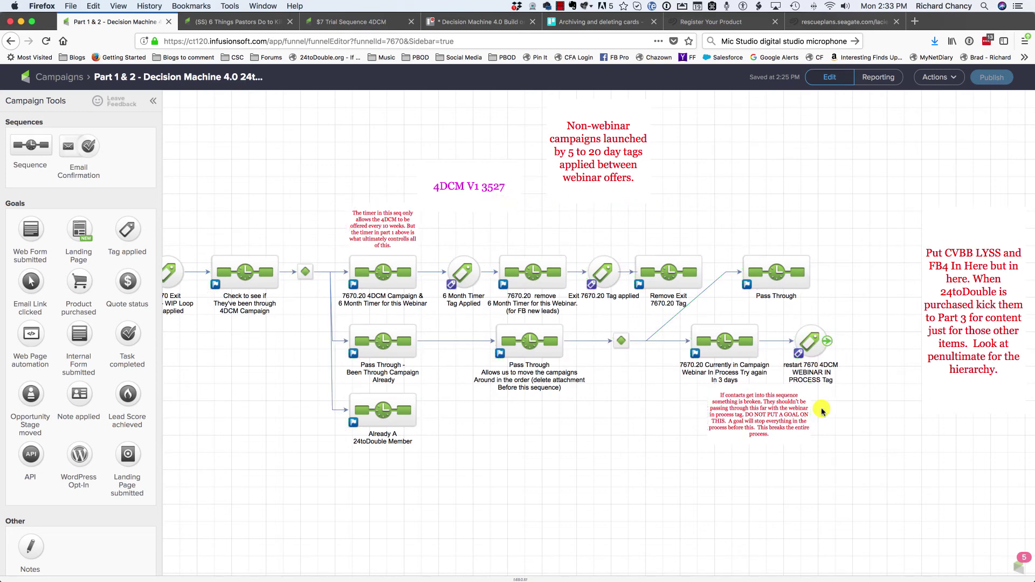
scroll(785, 474, right, 5)
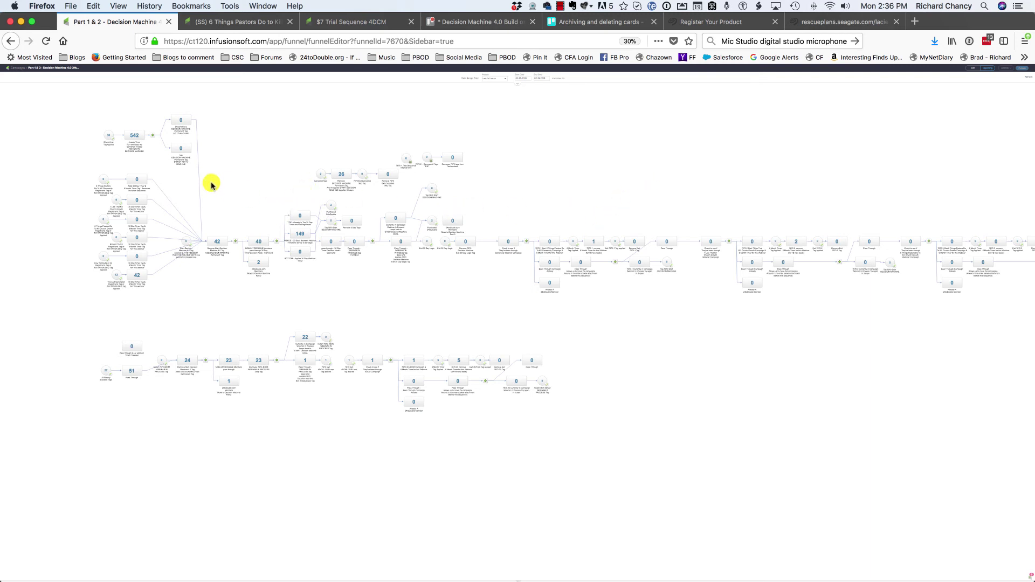
Examine the Decision Machine campaign's last-24-hours reporting counts from the webinar entry goals to the 30-day exit logic.
key(super+plus)
key(super+plus)
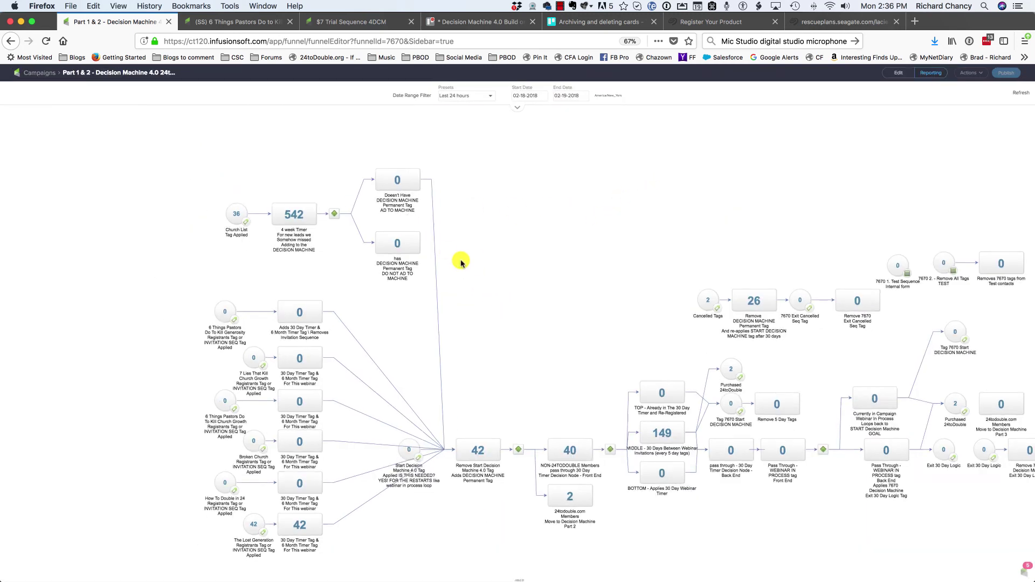
drag(461, 262, 374, 264)
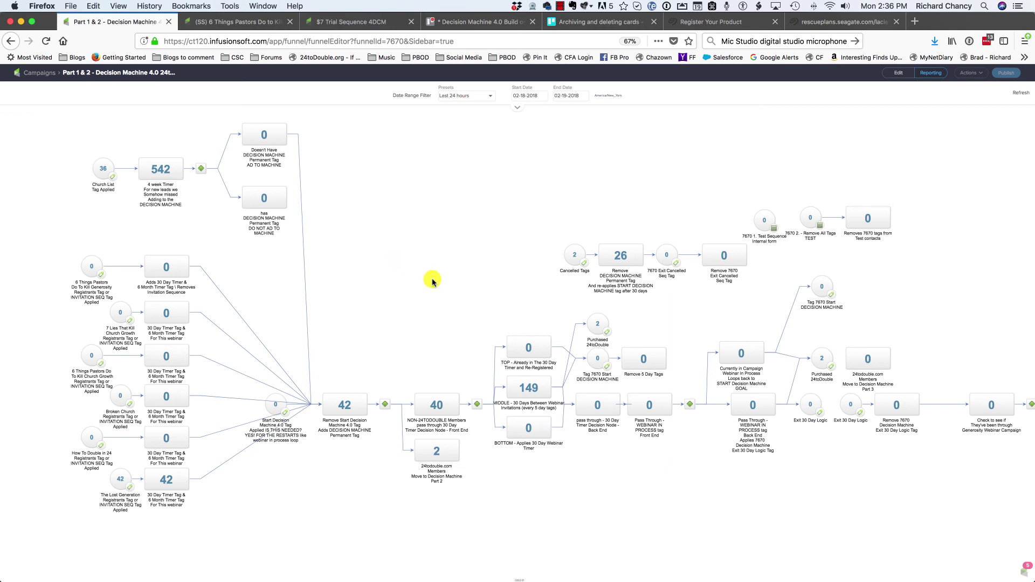
Examine the last-24-hours reporting counts across the 4DCM section and the webinar campaign sections through 7670.6.
drag(383, 274, 371, 200)
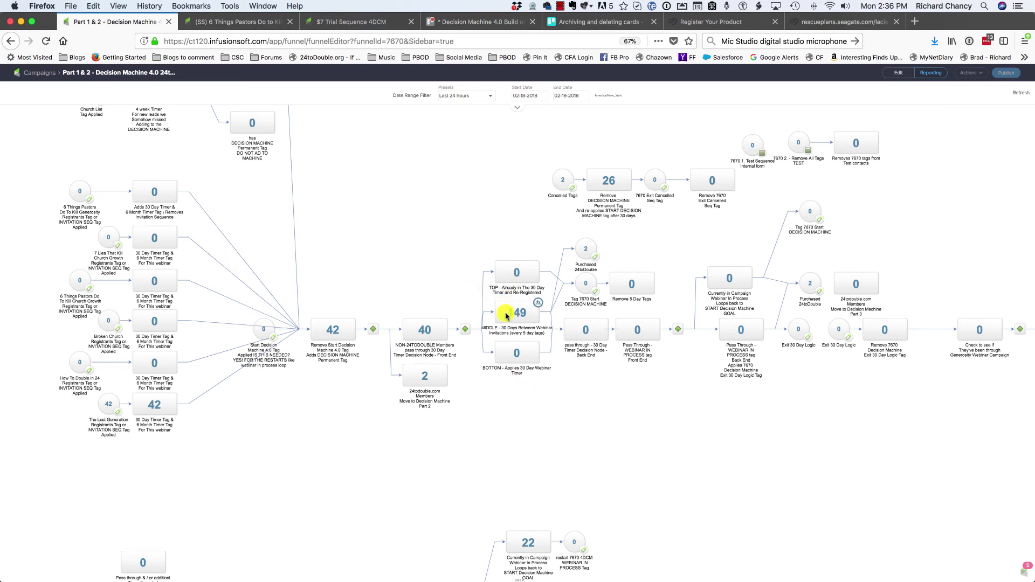
scroll(688, 420, down, 8)
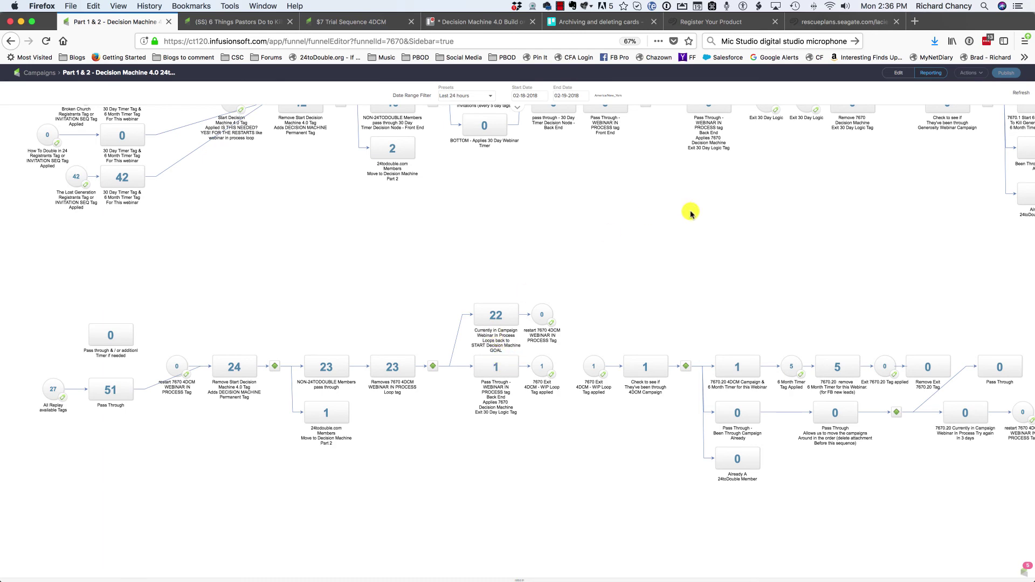
scroll(689, 212, up, 4)
drag(663, 357, 441, 357)
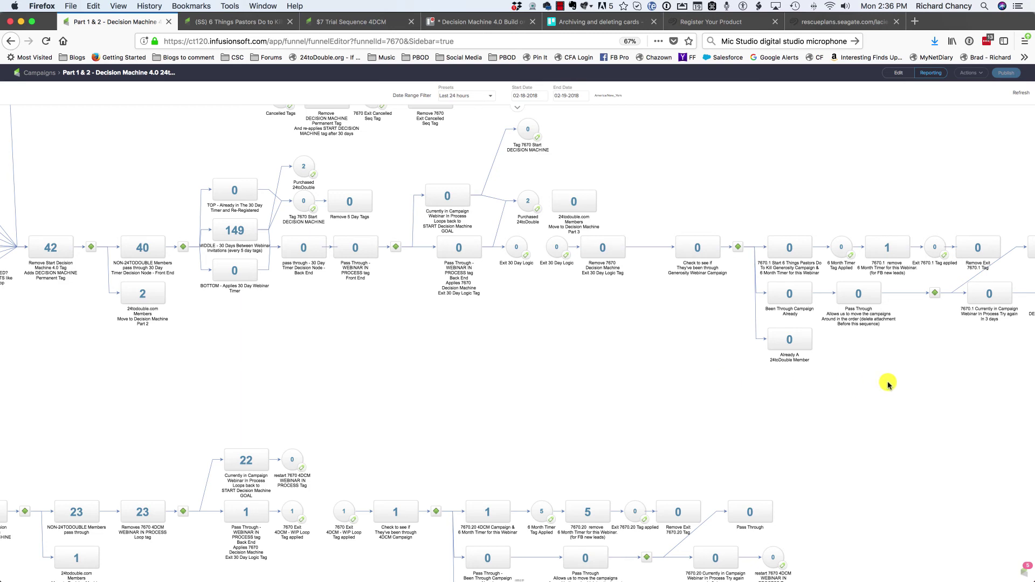
drag(885, 381, 185, 379)
drag(971, 358, 153, 329)
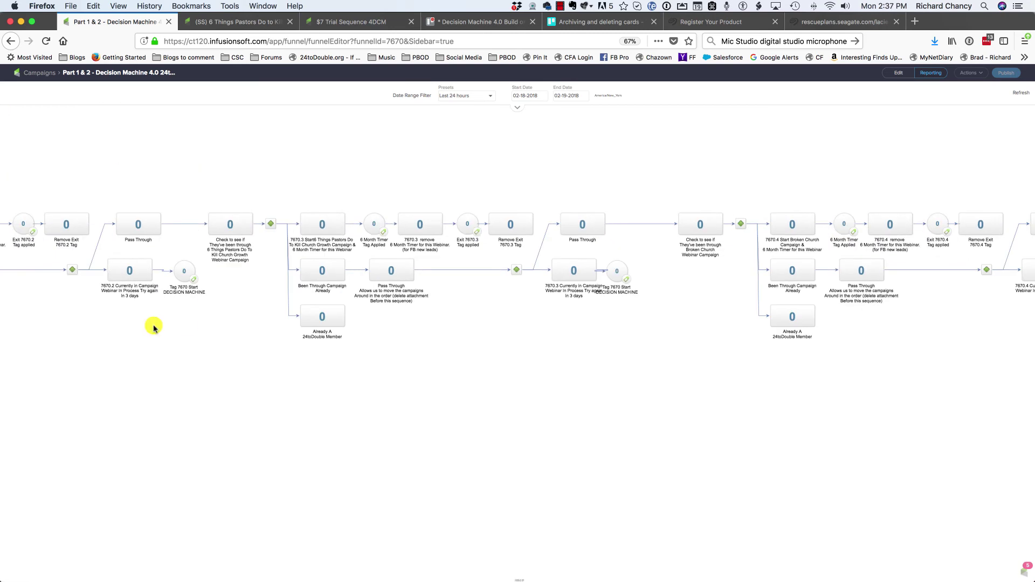
drag(915, 347, 147, 348)
drag(549, 345, 261, 342)
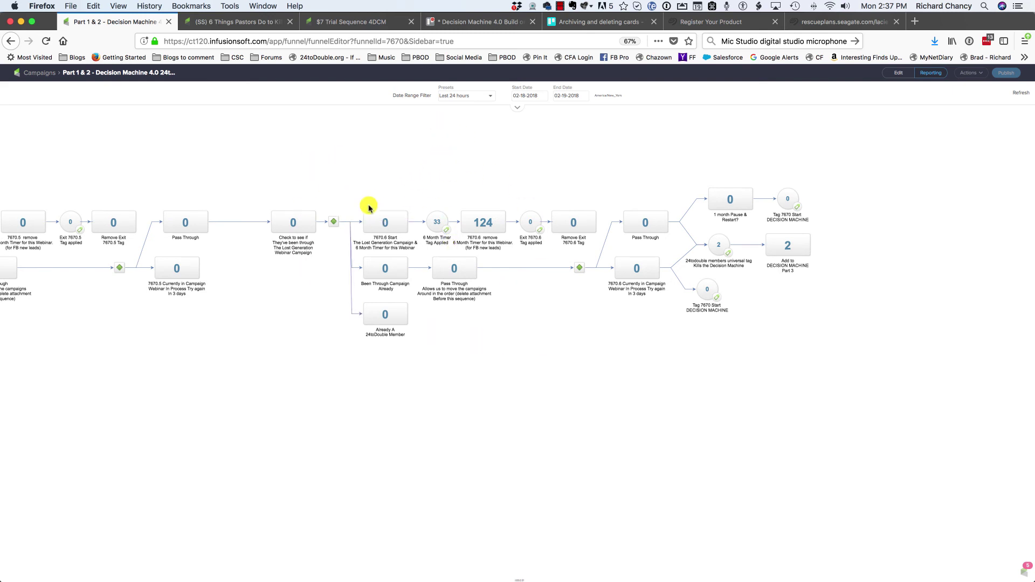
Check the 7670.6 remove 6 Month Timer sequence with reporting set to Current, and return to the campaign's overview.
mouse_move(436, 229)
double_click(482, 222)
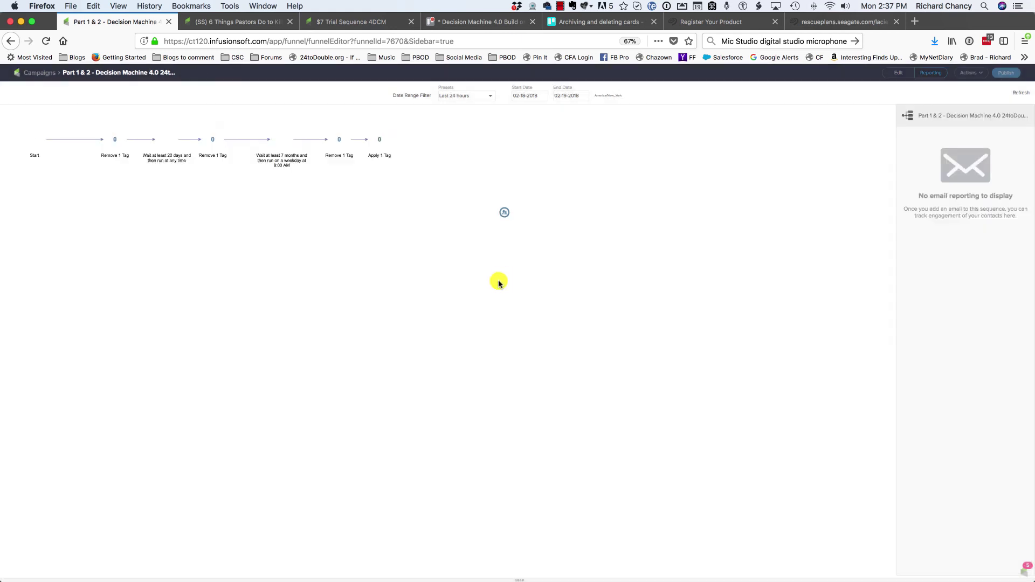
click(486, 97)
click(481, 105)
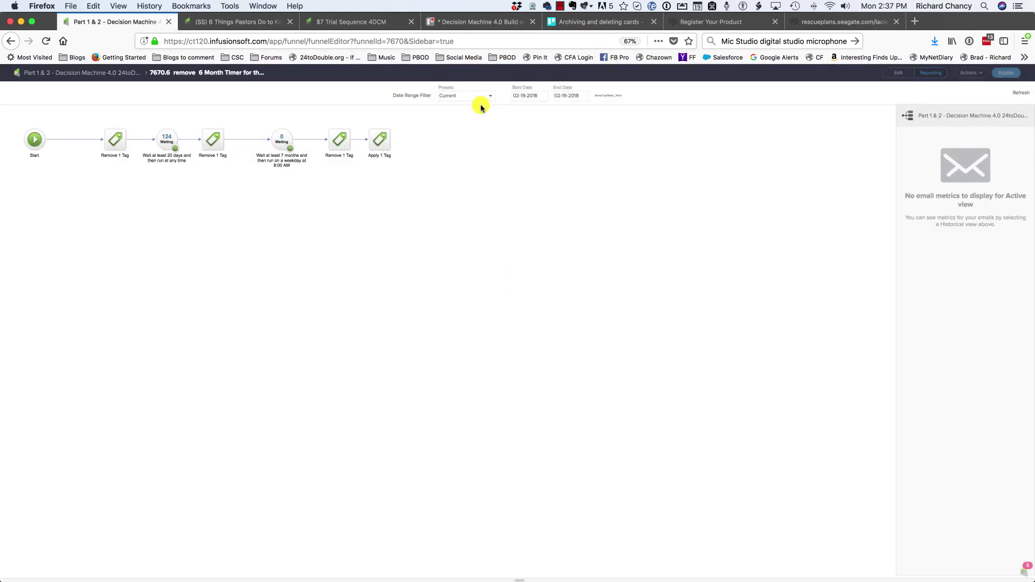
mouse_move(167, 139)
double_click(408, 314)
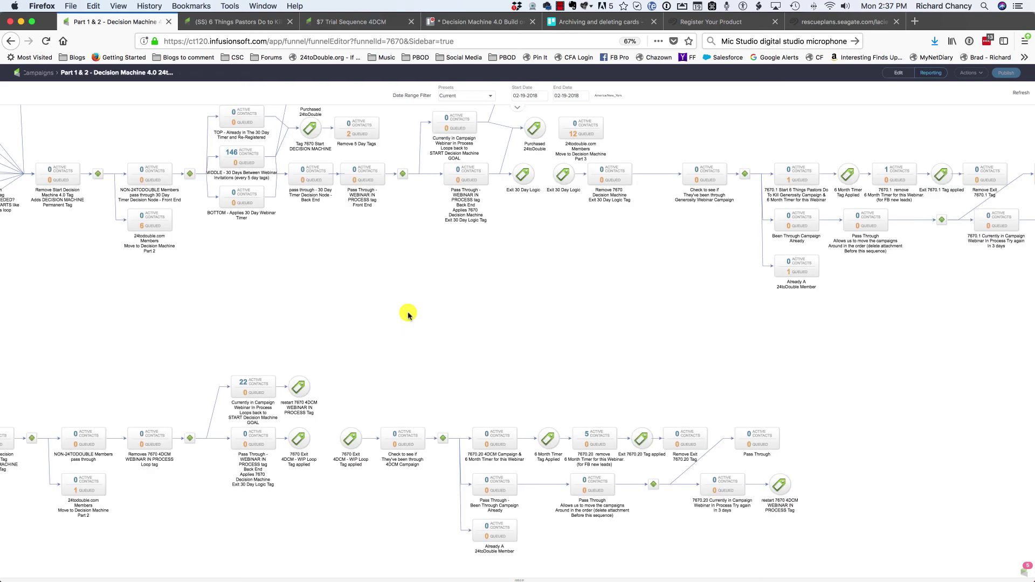
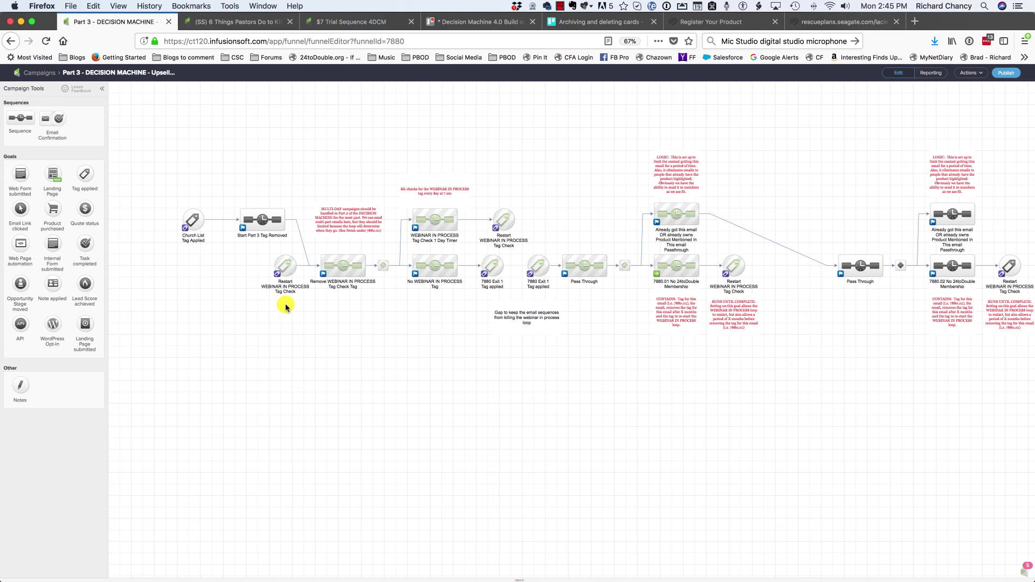
Enlarge the Part 3 campaign and inspect which tag the Remove WEBINAR IN PROCESS Tag Check Tag sequence removes.
key(super+equal)
key(super+equal)
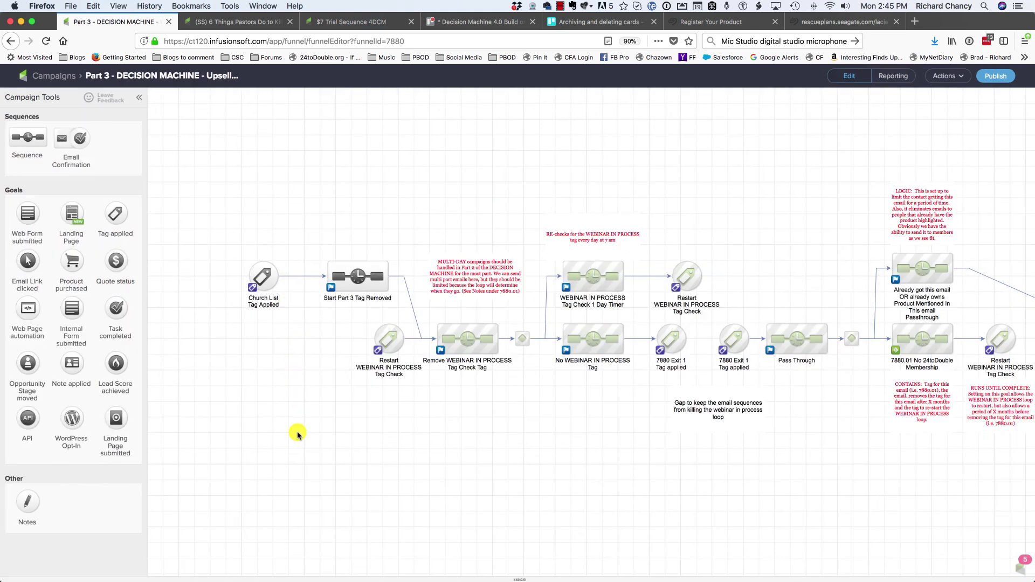
drag(297, 434, 293, 345)
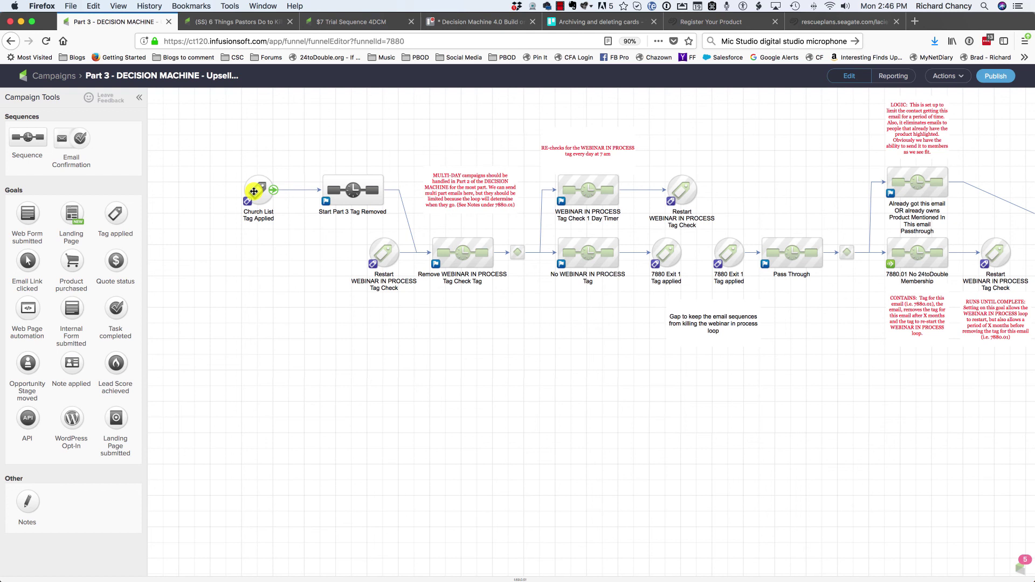
drag(273, 189, 326, 189)
double_click(452, 253)
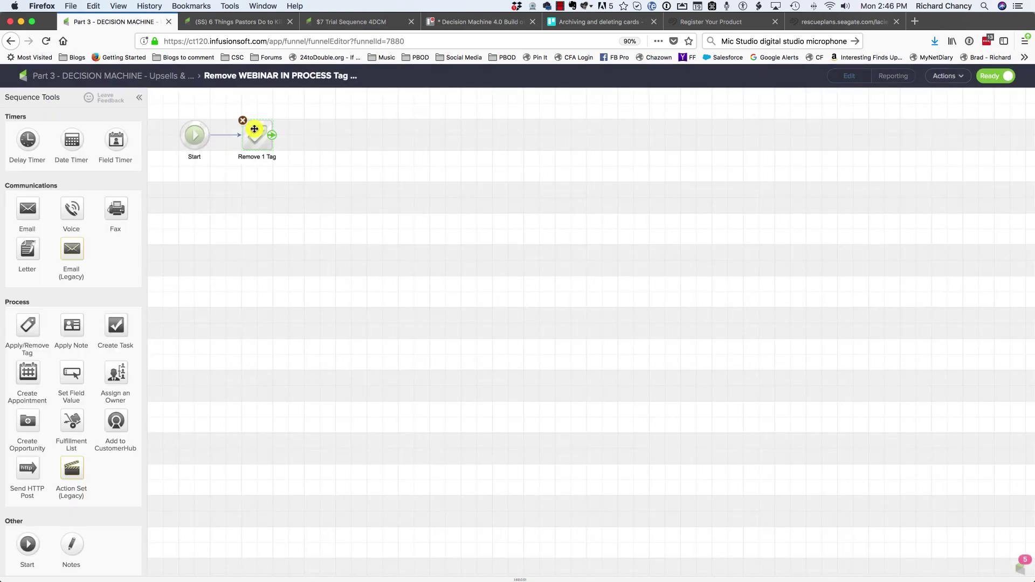
double_click(254, 129)
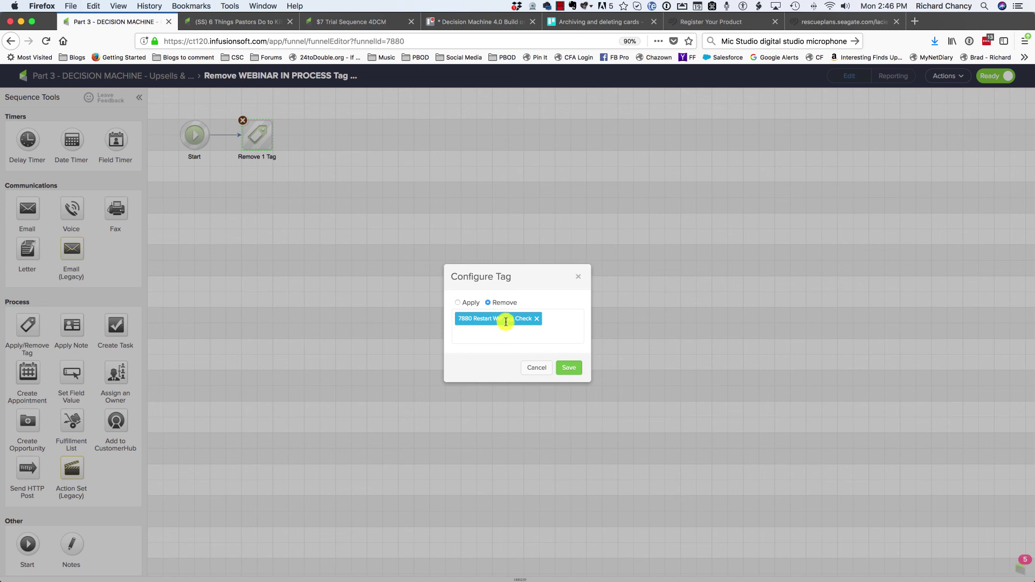
click(533, 366)
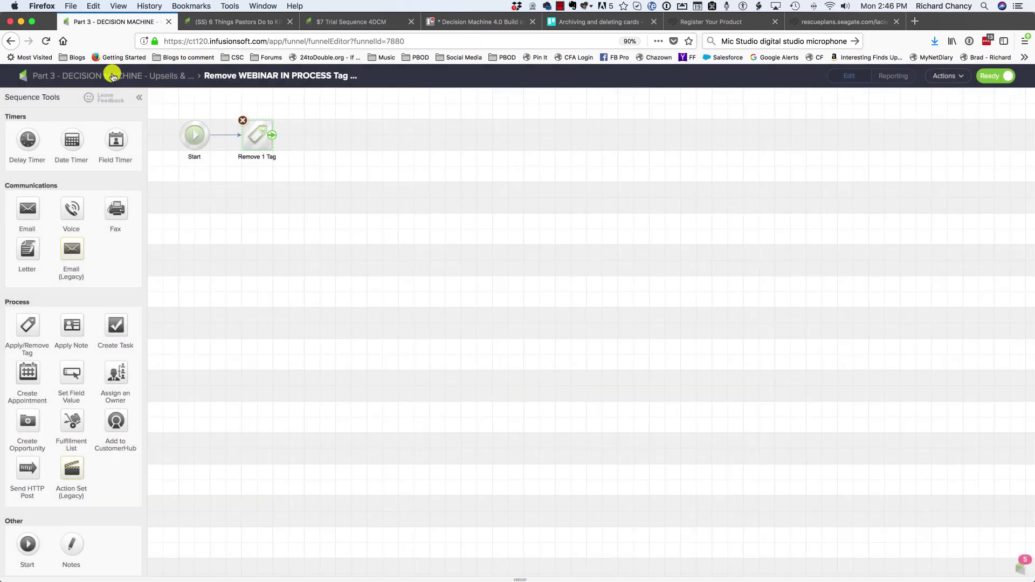
click(112, 75)
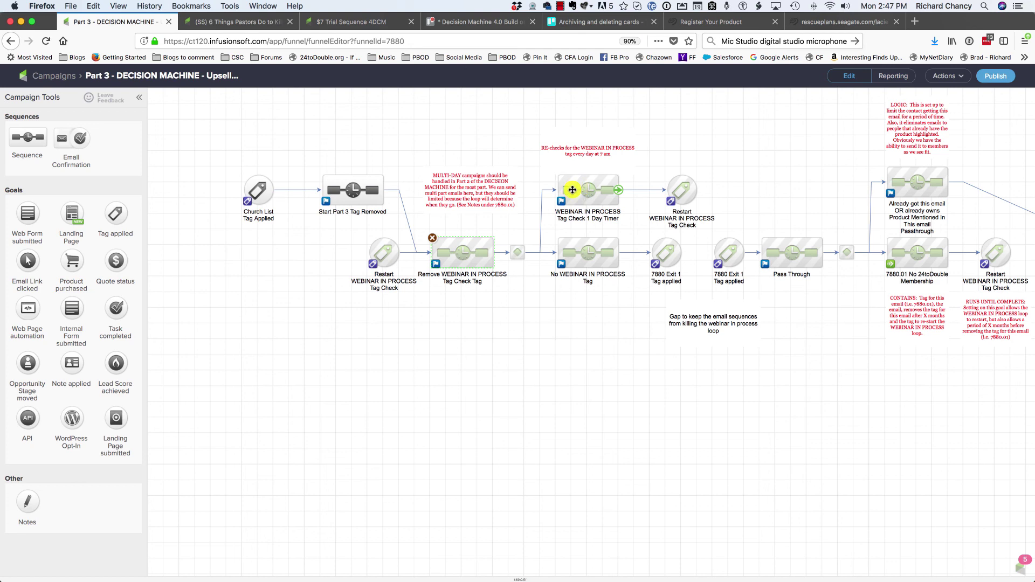
Set the delay timer in the WEBINAR IN PROCESS Tag Check 1 Day Timer sequence to use the contact's time zone.
double_click(581, 189)
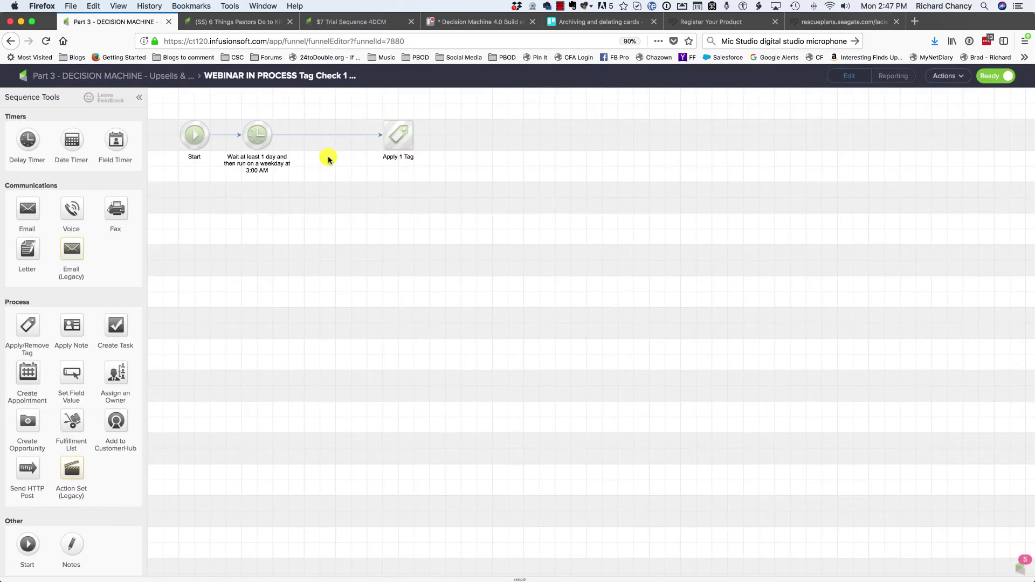
double_click(255, 136)
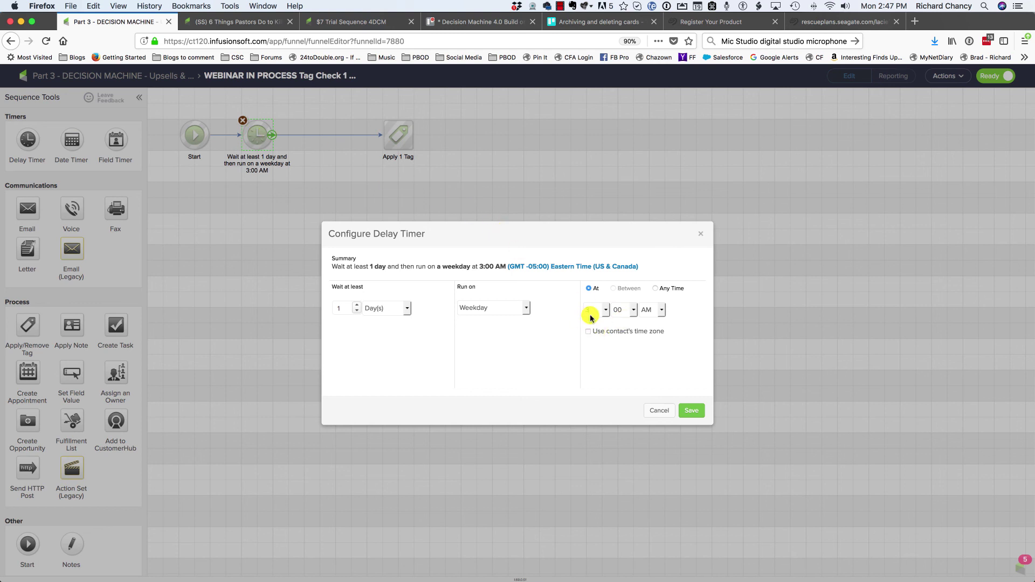
click(656, 410)
double_click(258, 136)
click(587, 332)
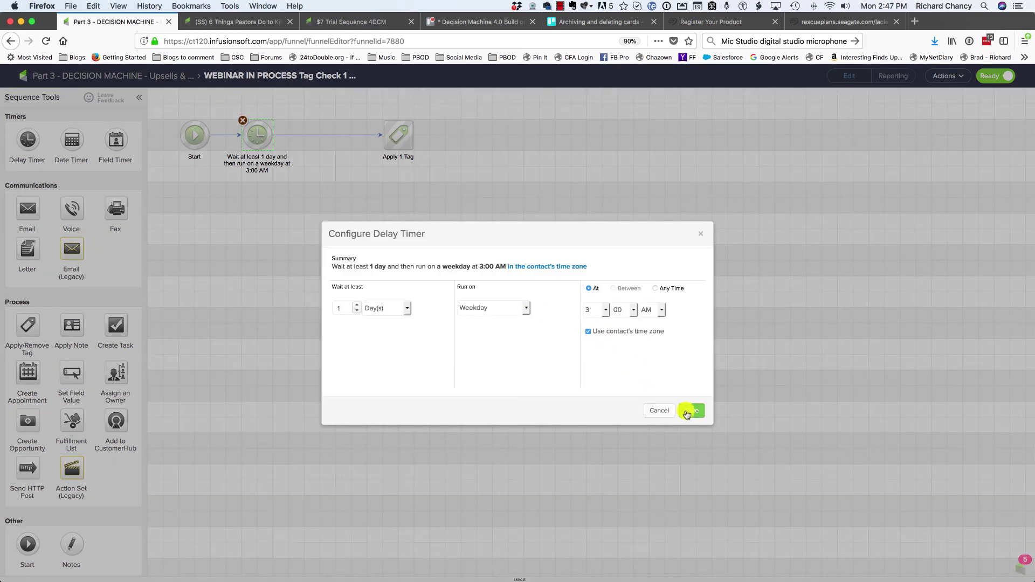
click(691, 411)
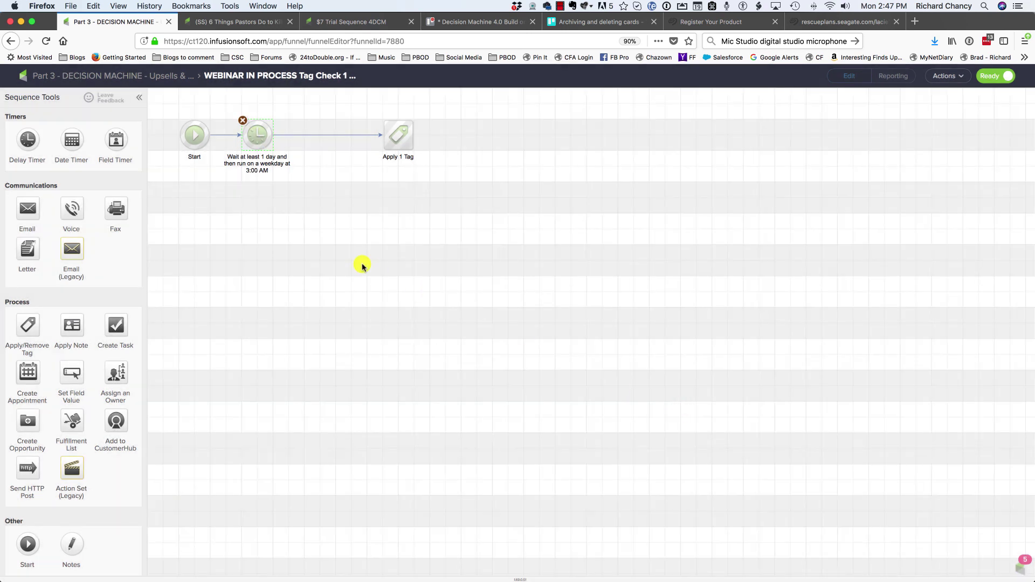
Inspect the tag applied after the delay timer, and return to the campaign to point out the Restart WEBINAR IN PROCESS Tag Check goal.
click(395, 133)
double_click(396, 133)
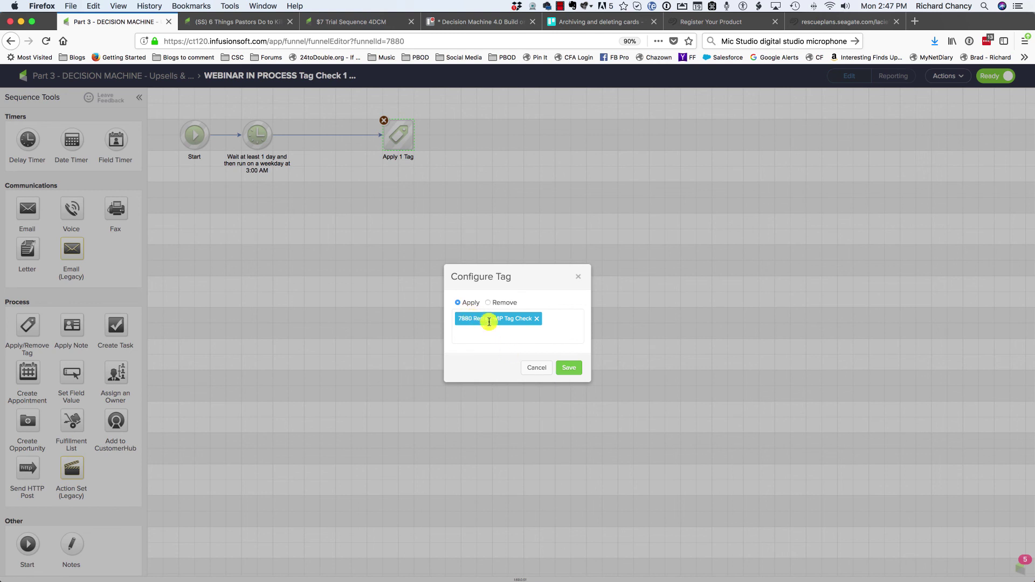
click(538, 366)
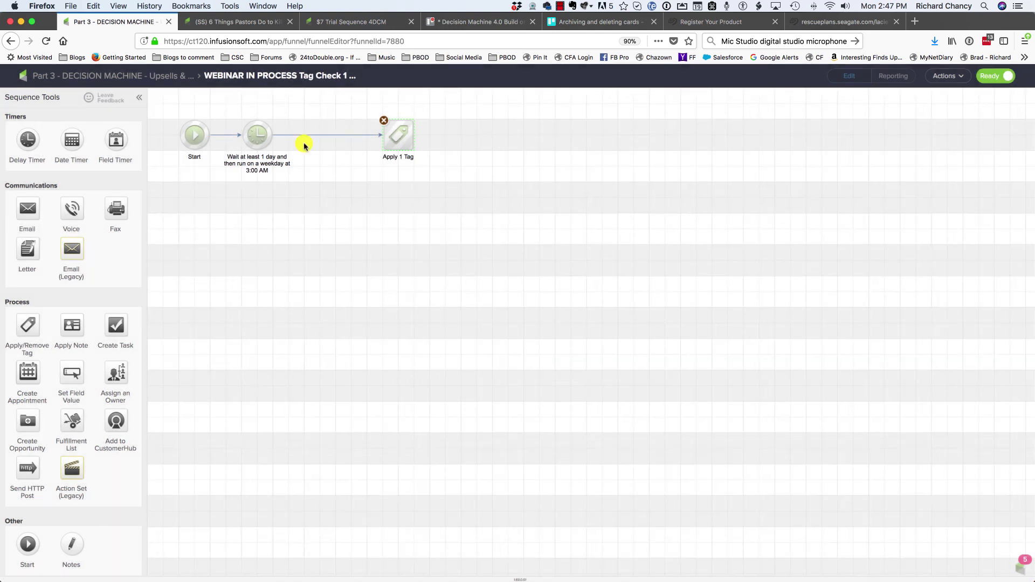
click(111, 77)
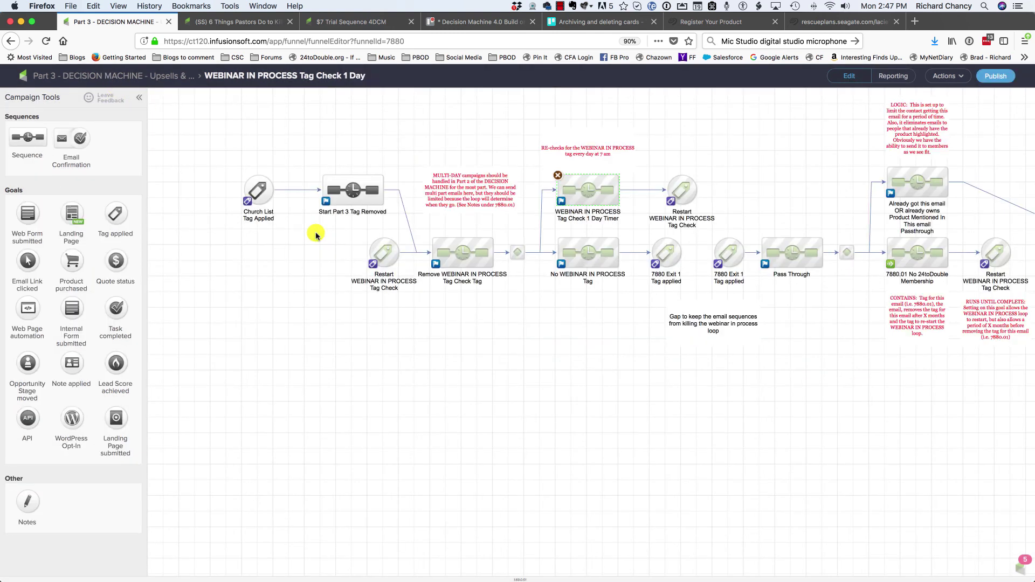
click(678, 187)
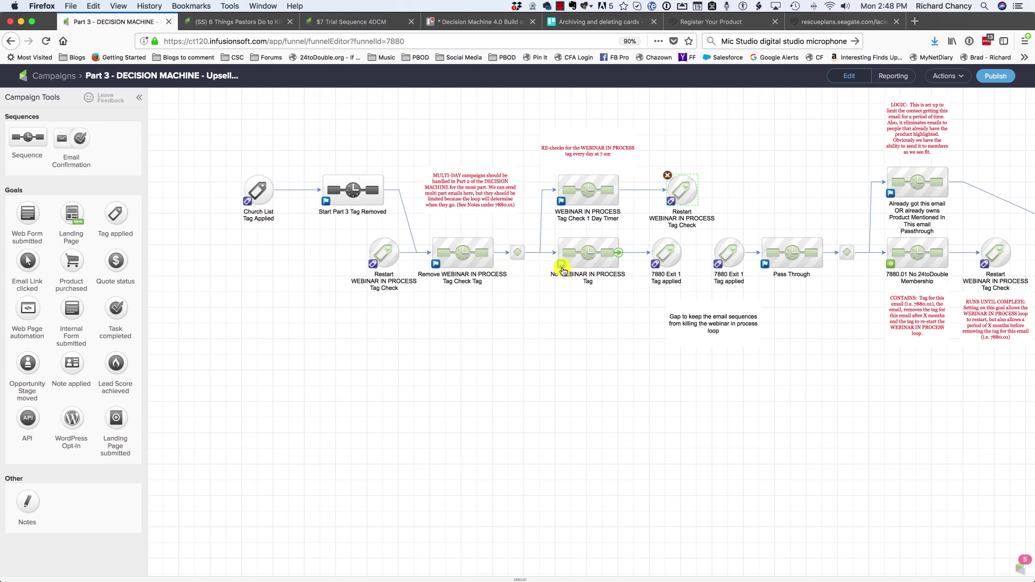
Review the decision rules leading into the 7880.01 No 24toDouble Membership sequence and that sequence's steps, and return to the campaign.
drag(620, 429, 451, 444)
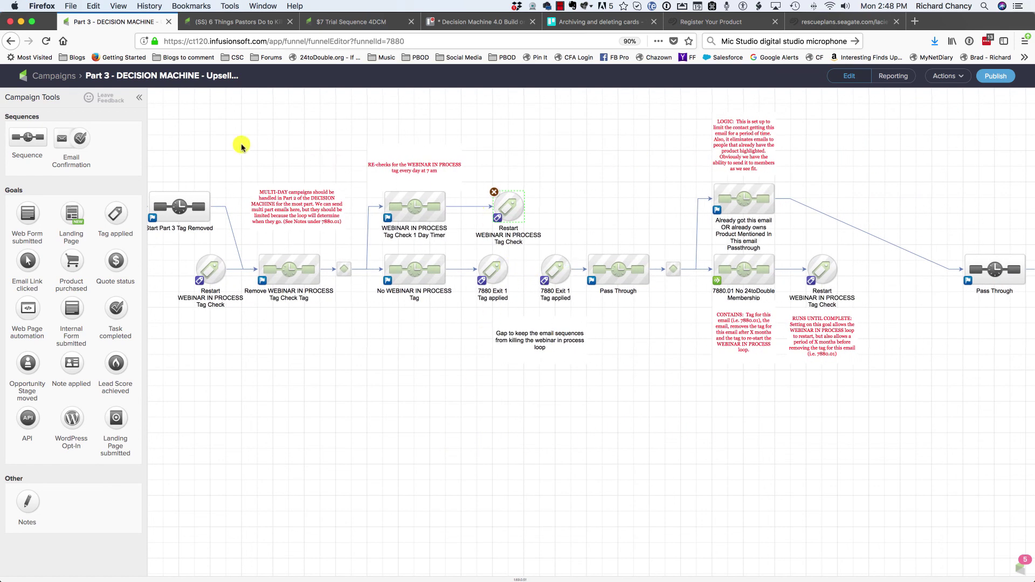
drag(656, 392, 414, 398)
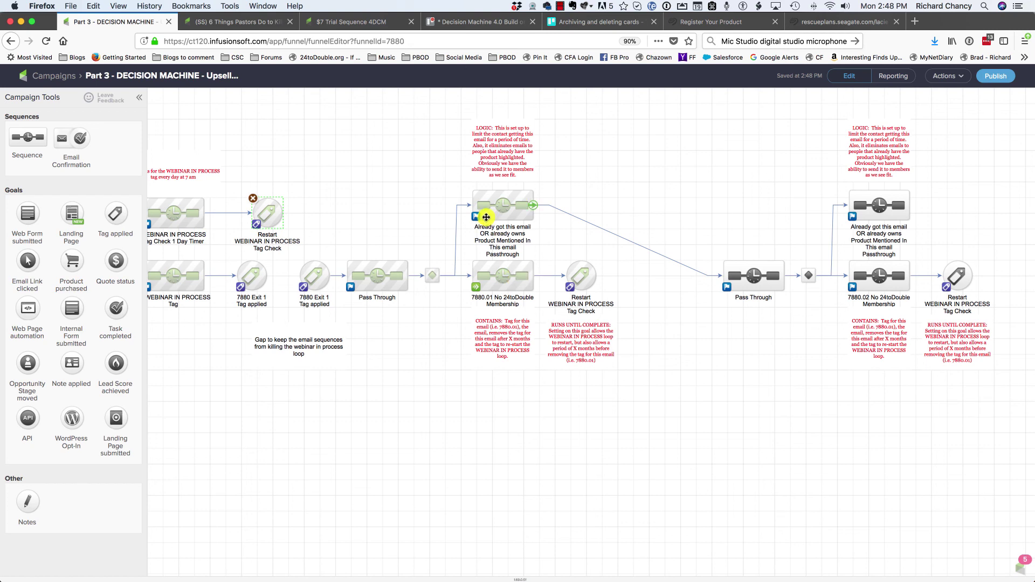
double_click(432, 276)
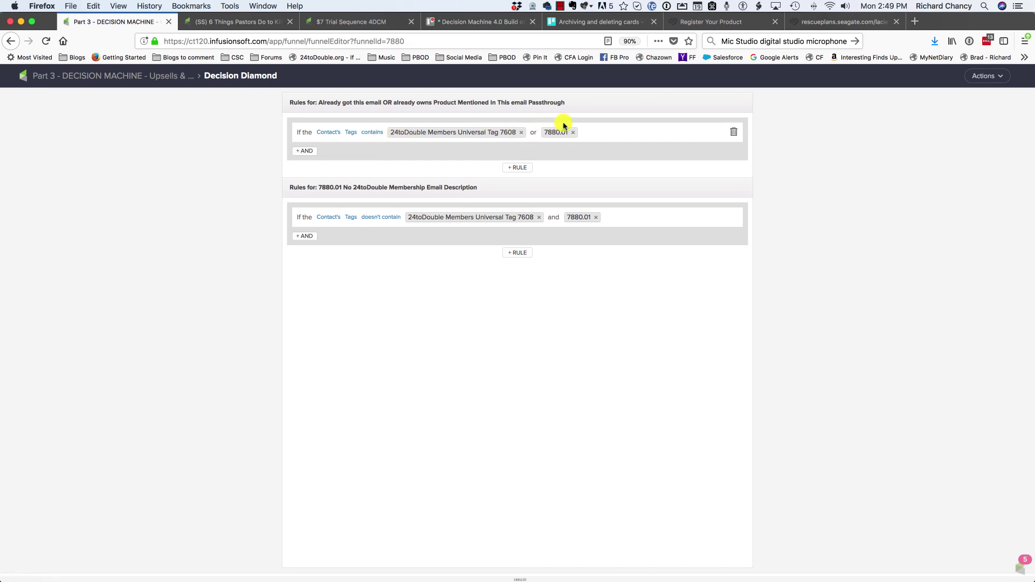
click(156, 76)
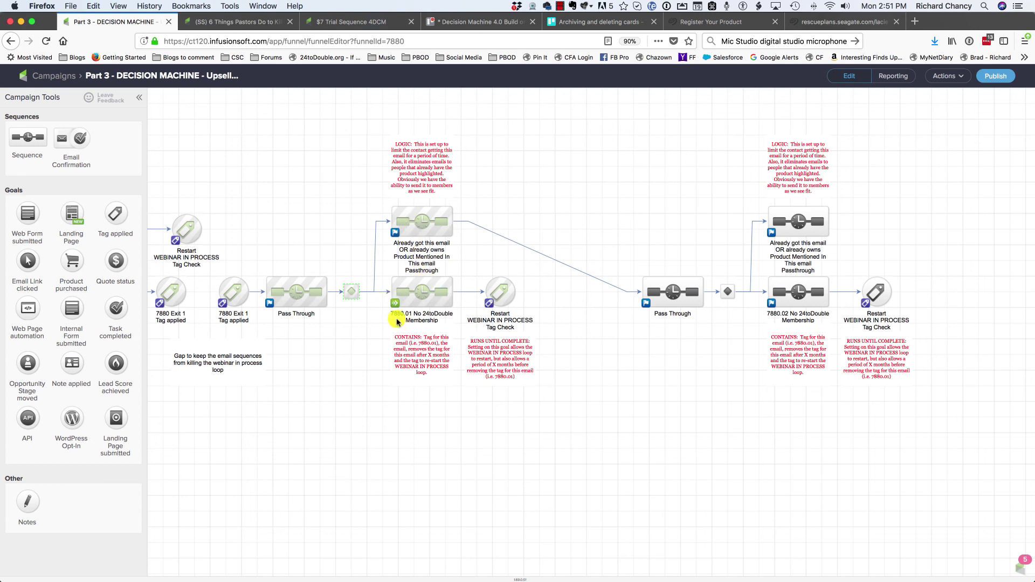
double_click(421, 295)
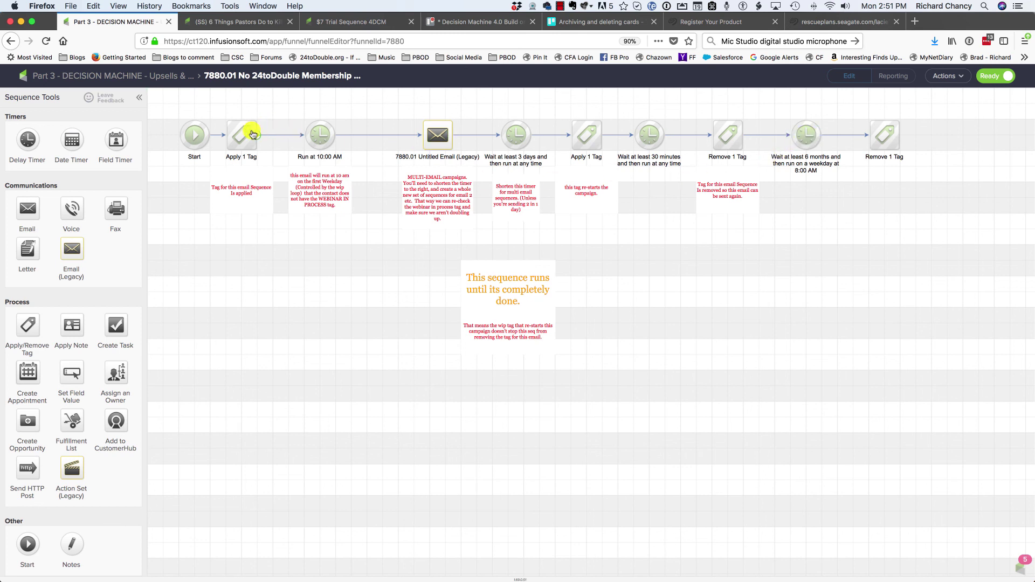
click(89, 75)
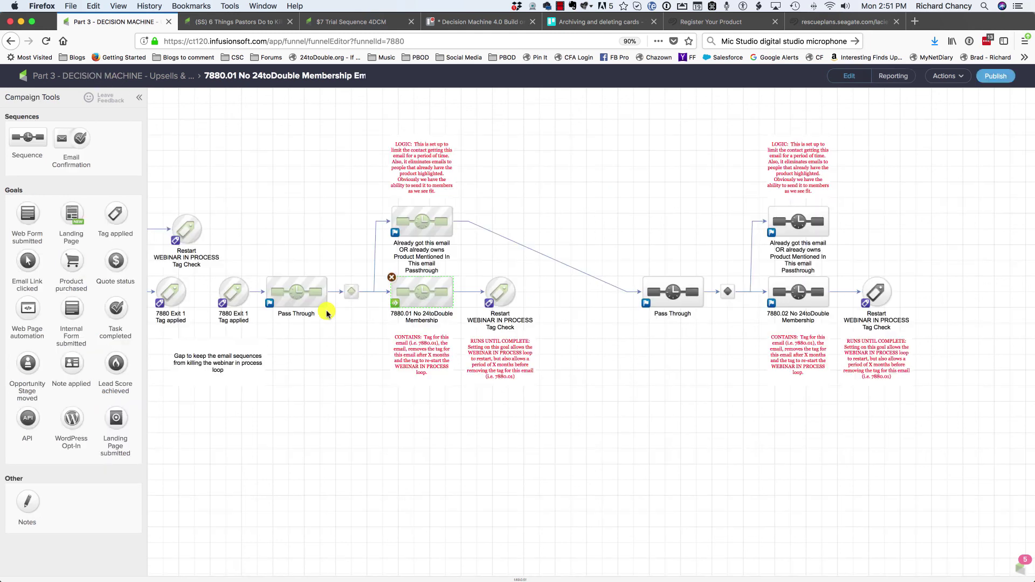